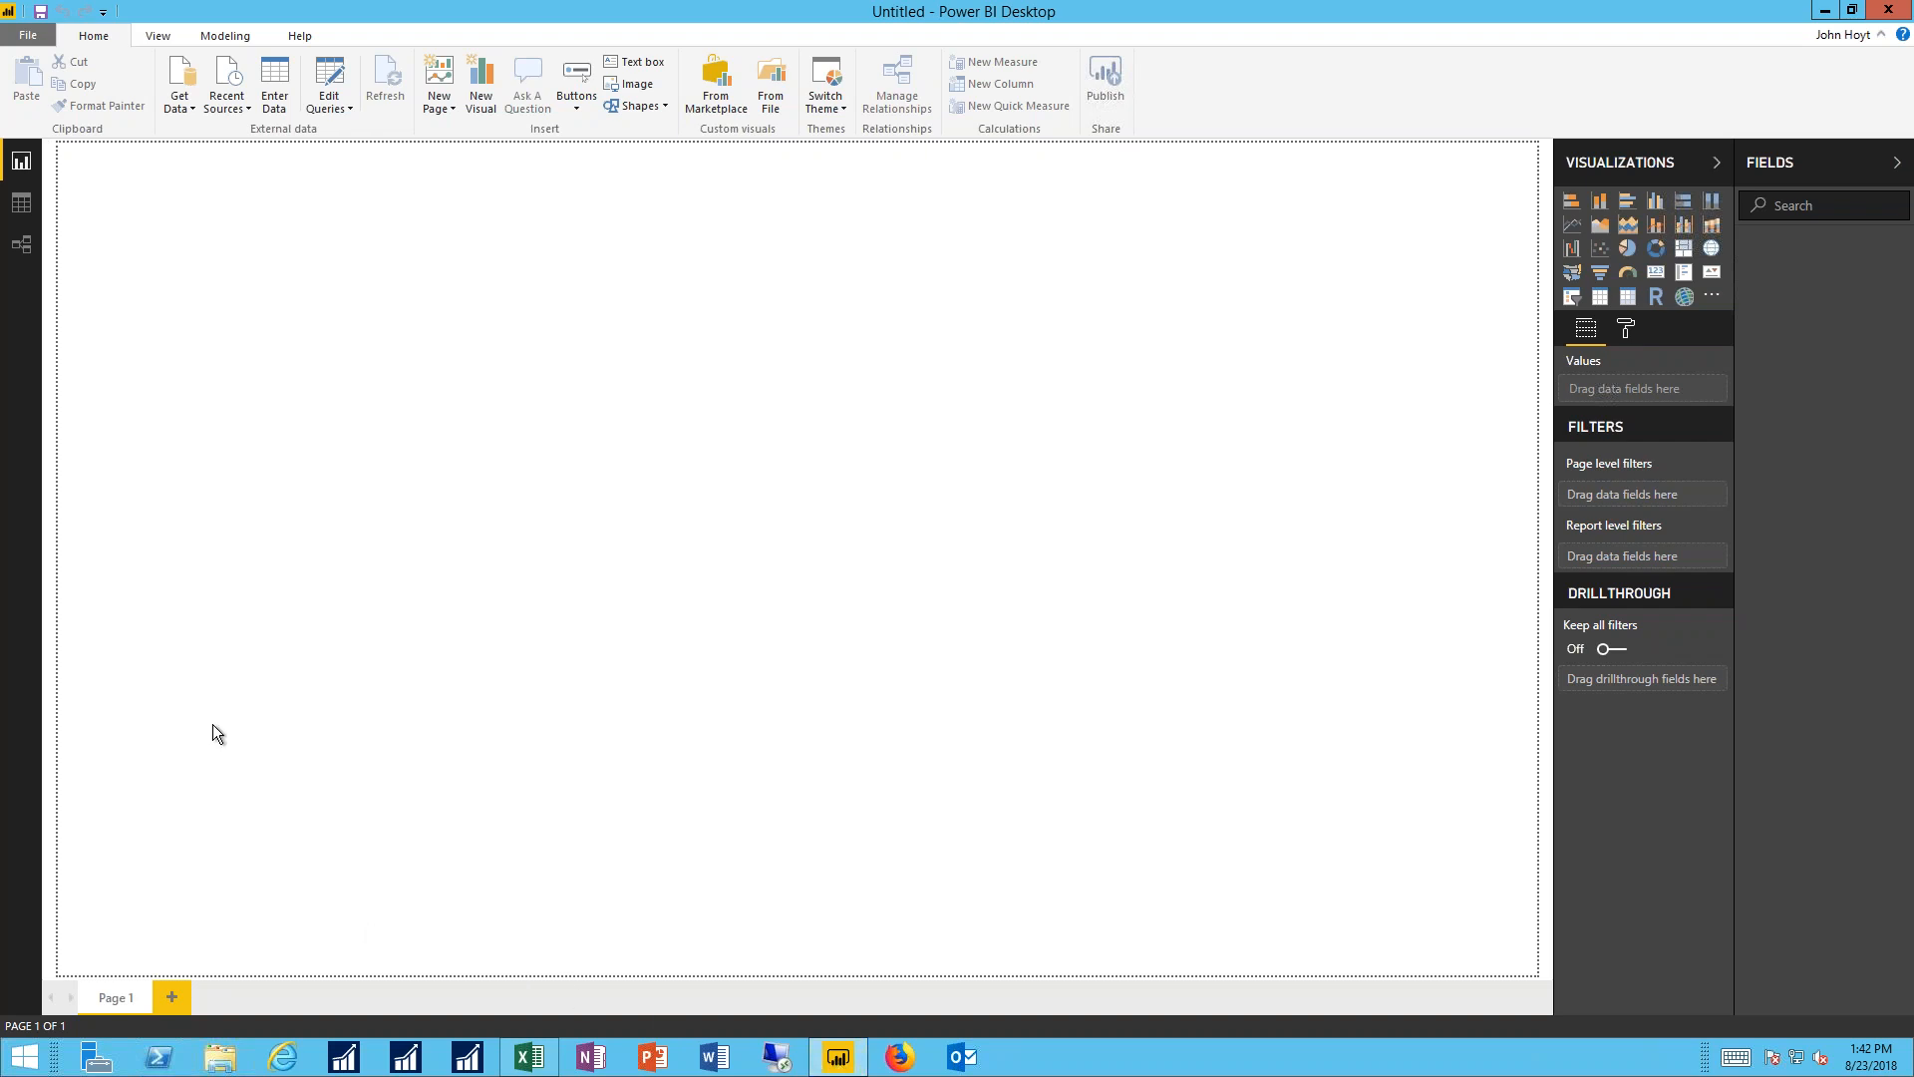
Open the Get Data list of common data source types on the Home ribbon.
left_click(175, 105)
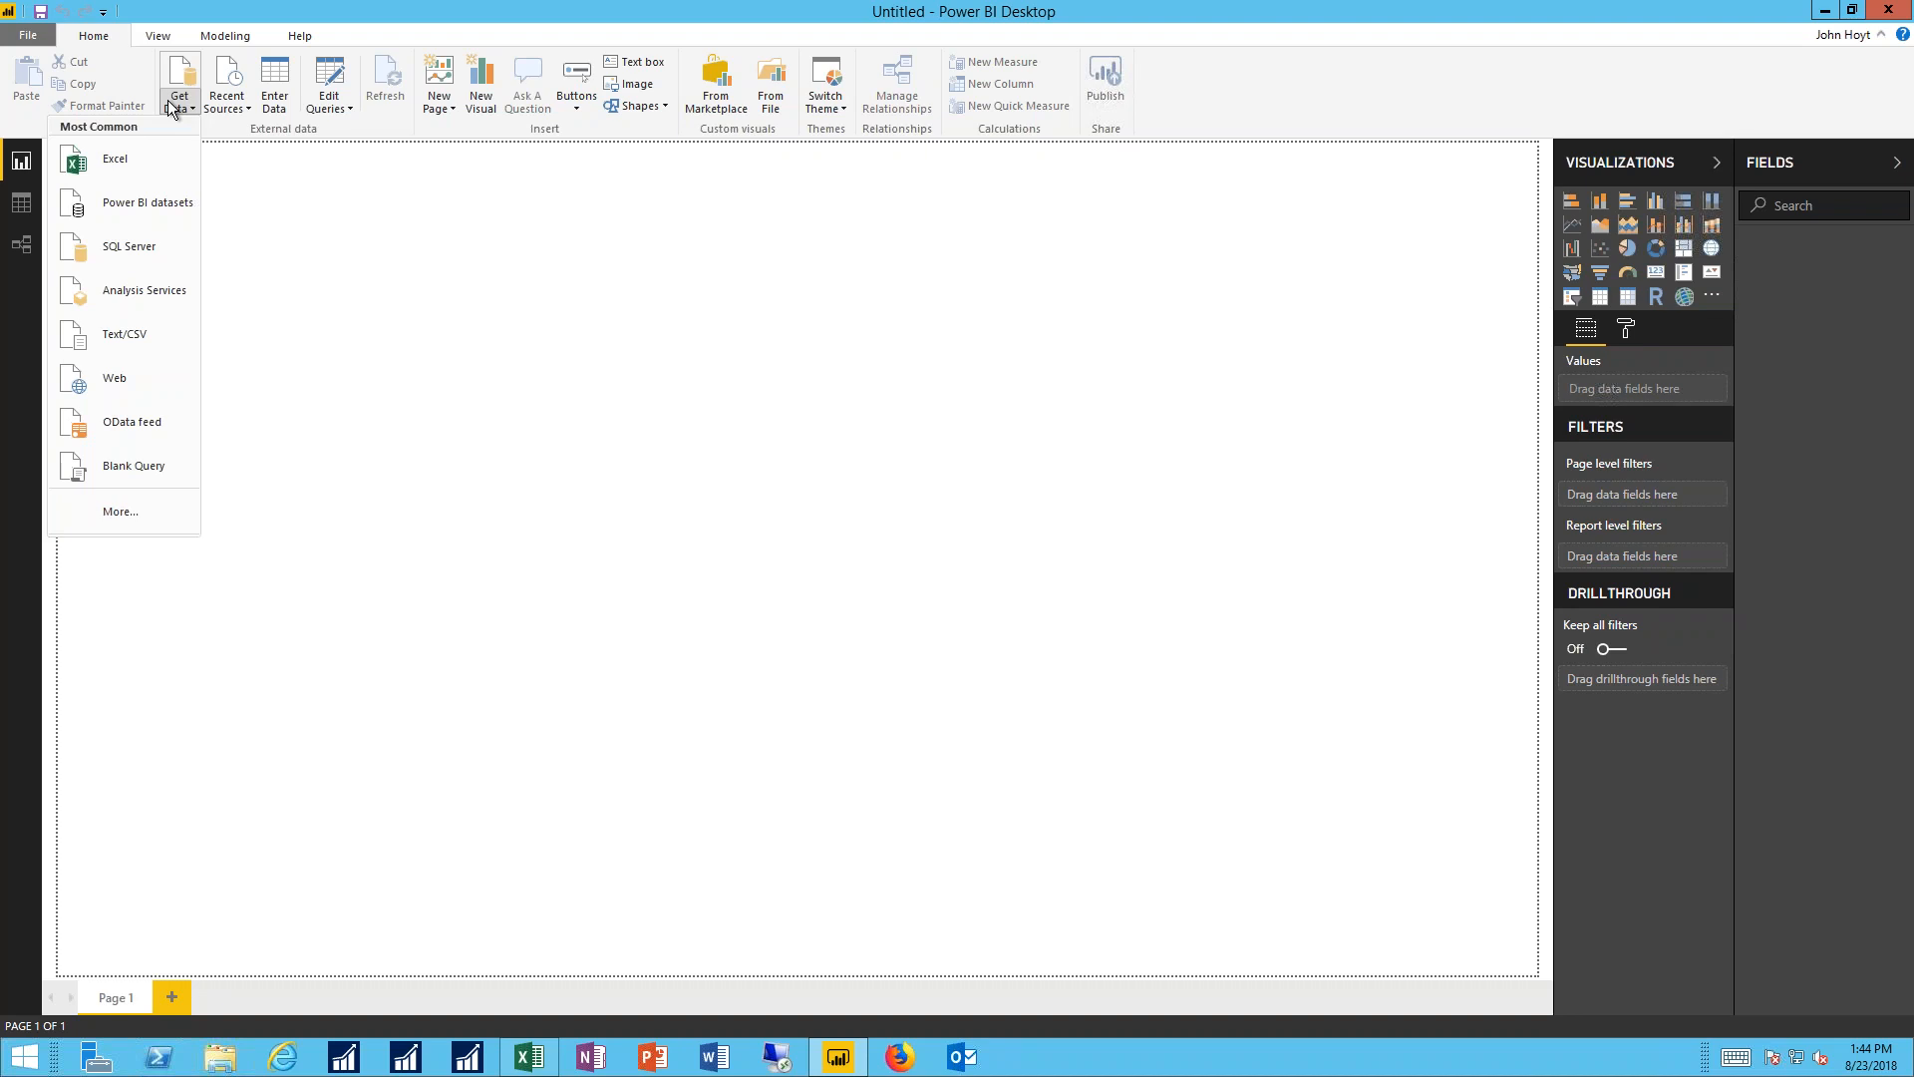
Reconnect to the recently used tmcdemo2018sql: two SQL database from Recent Sources.
left_click(230, 100)
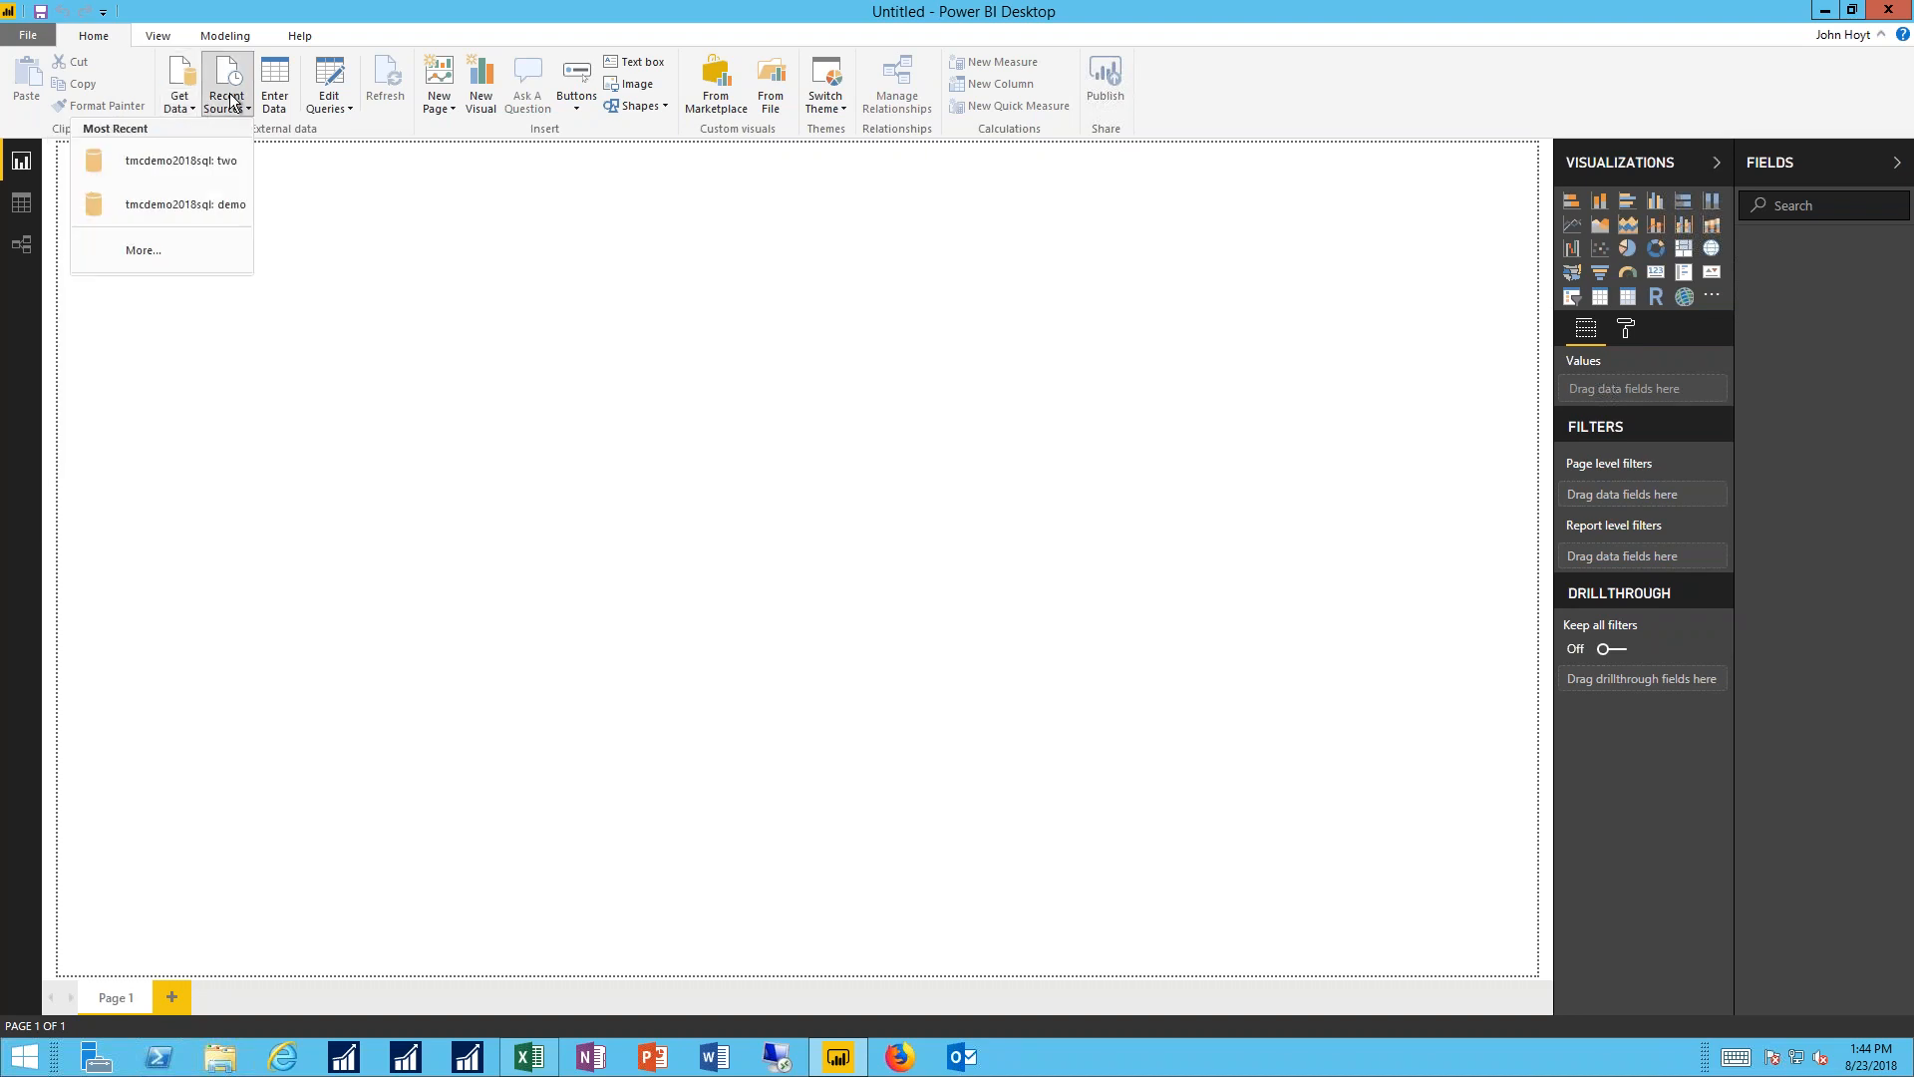
left_click(151, 160)
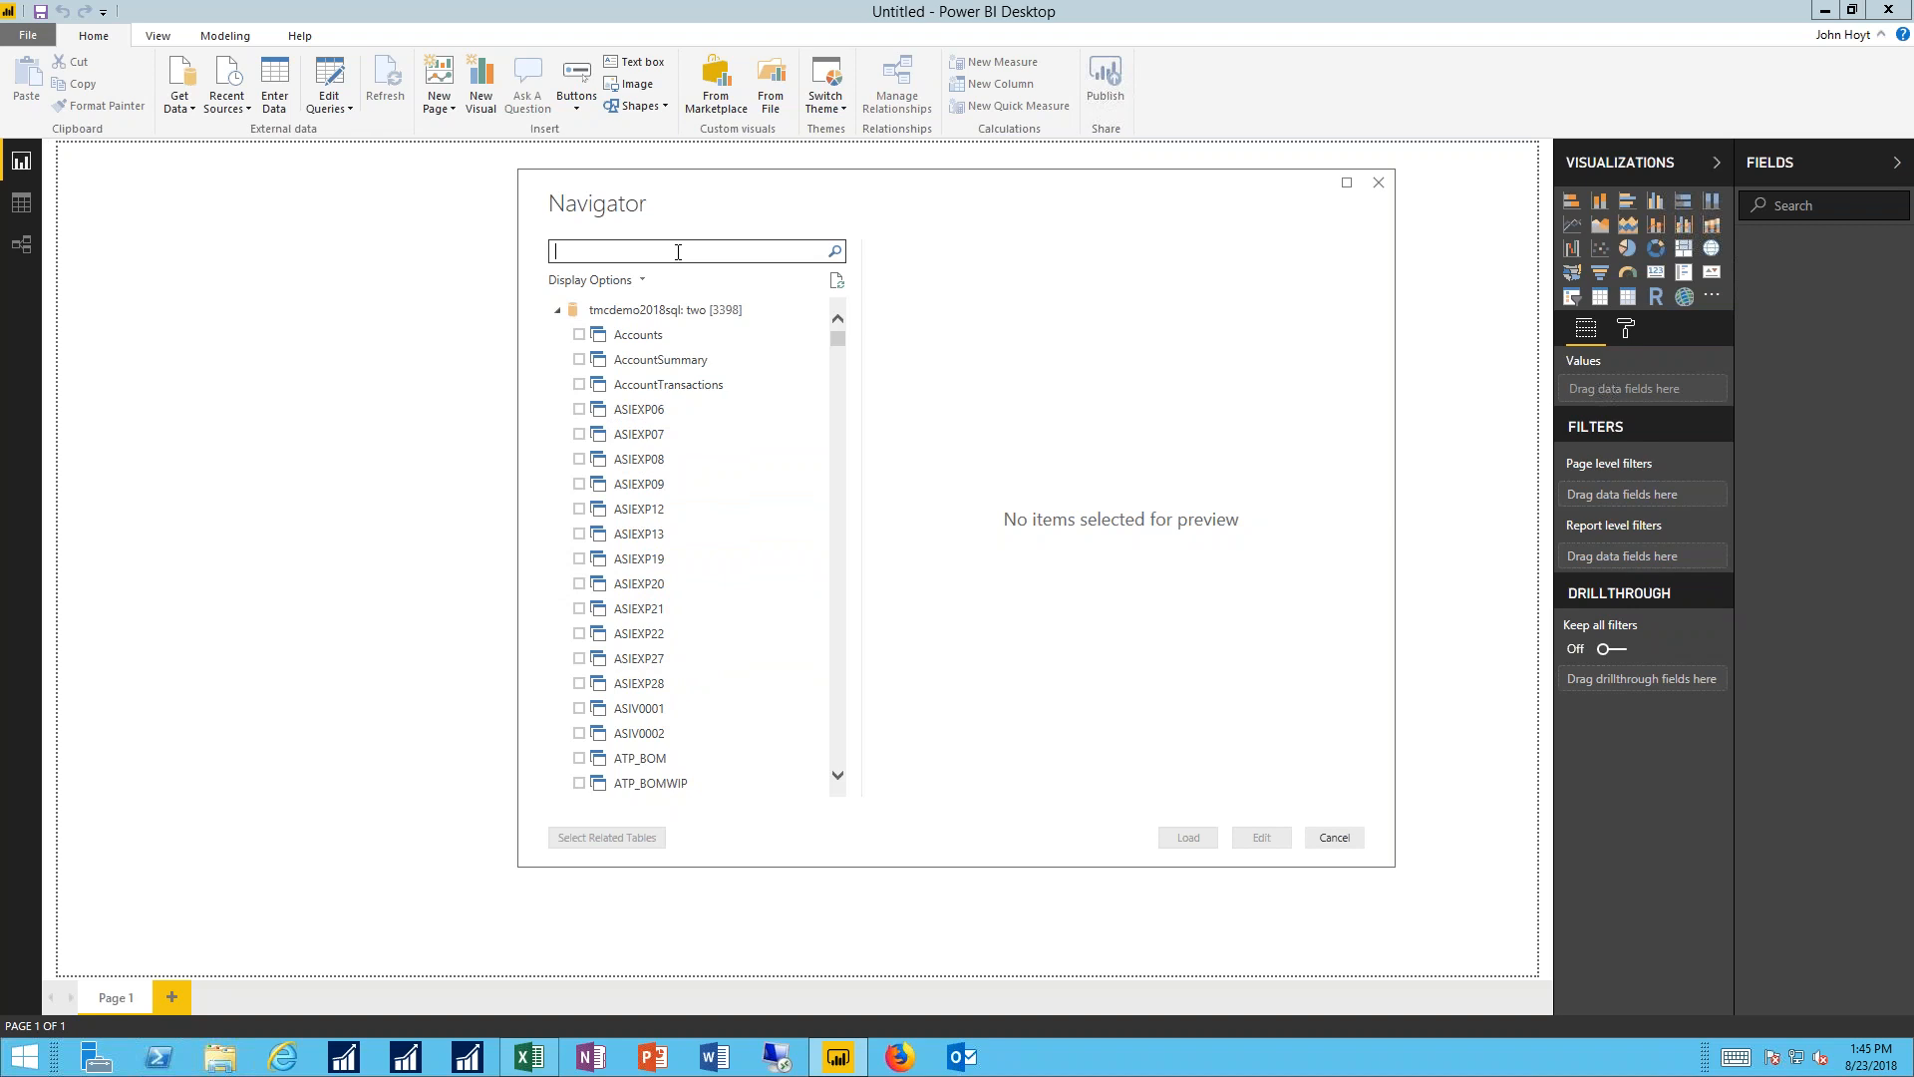
Filter the Navigator tables by 'item' and tick ItemQuantities to preview it.
type("item")
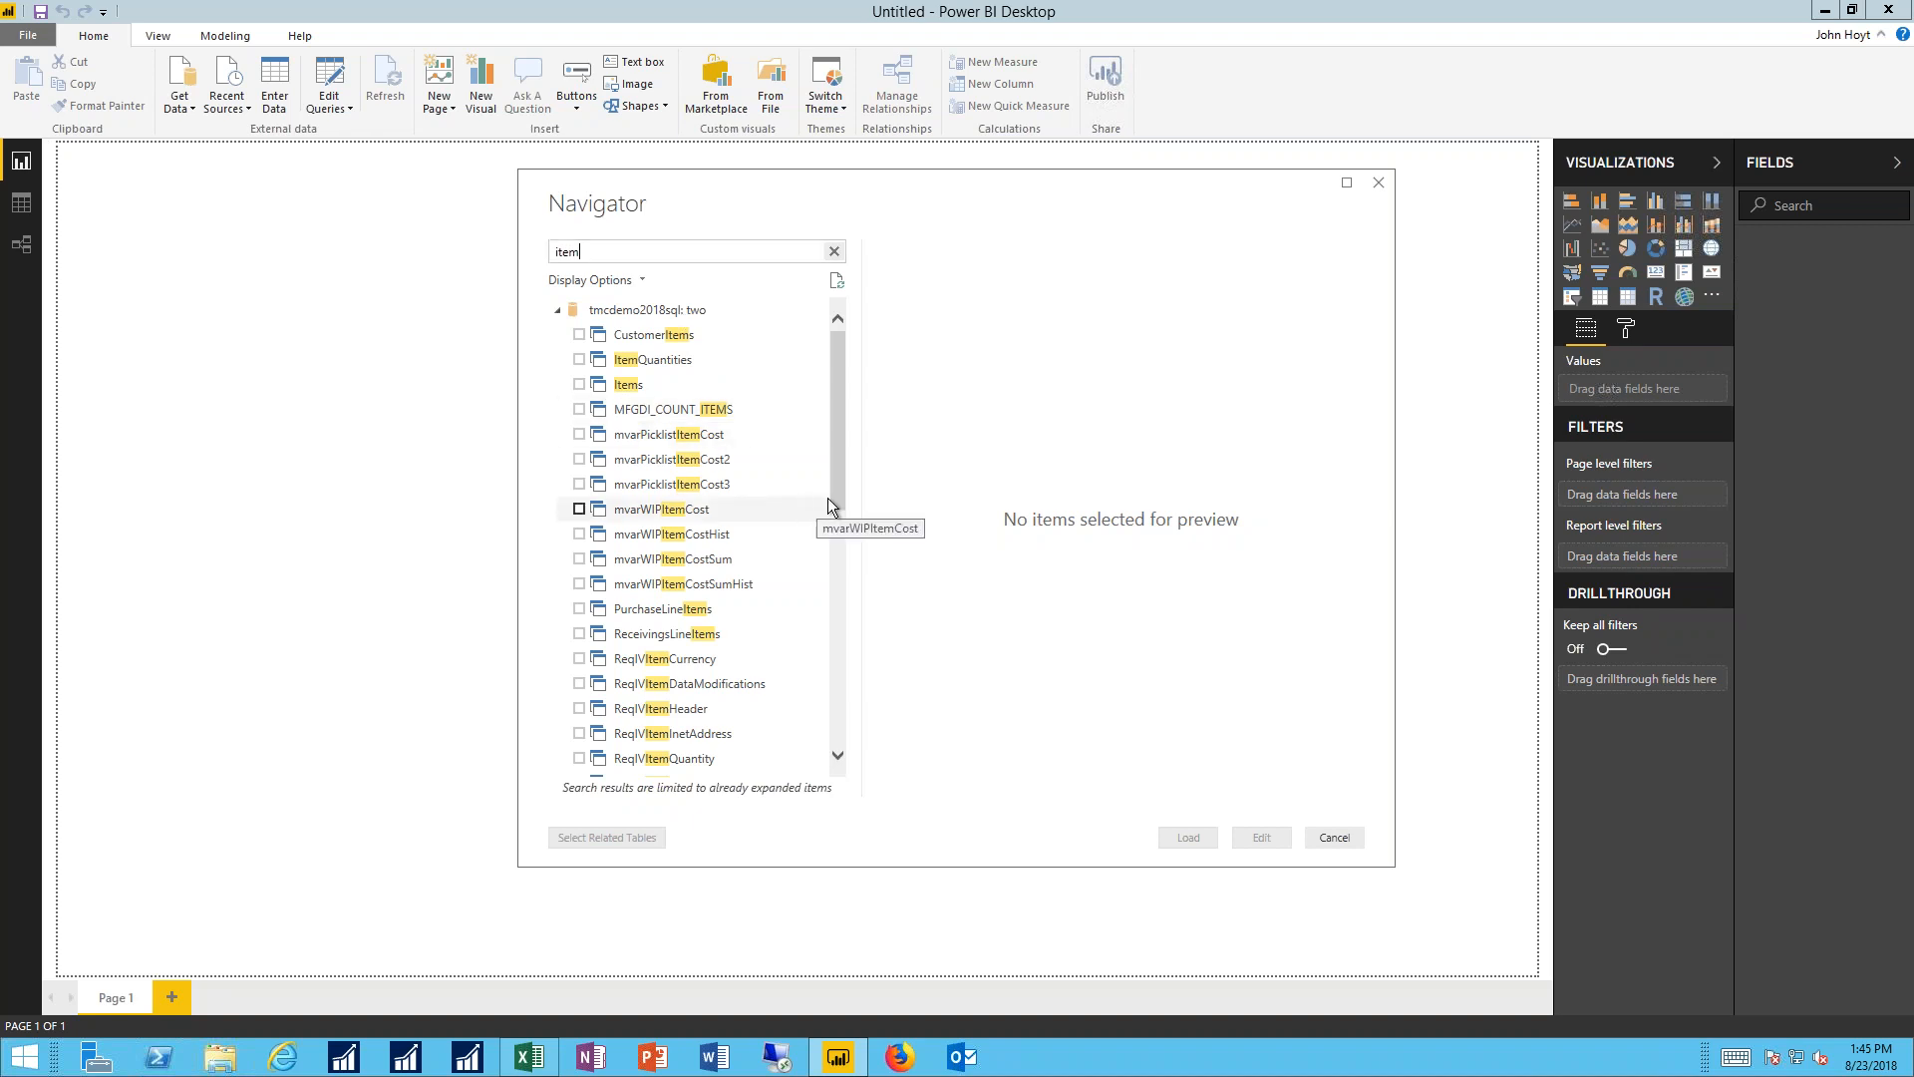
left_click_drag(834, 509, 825, 717)
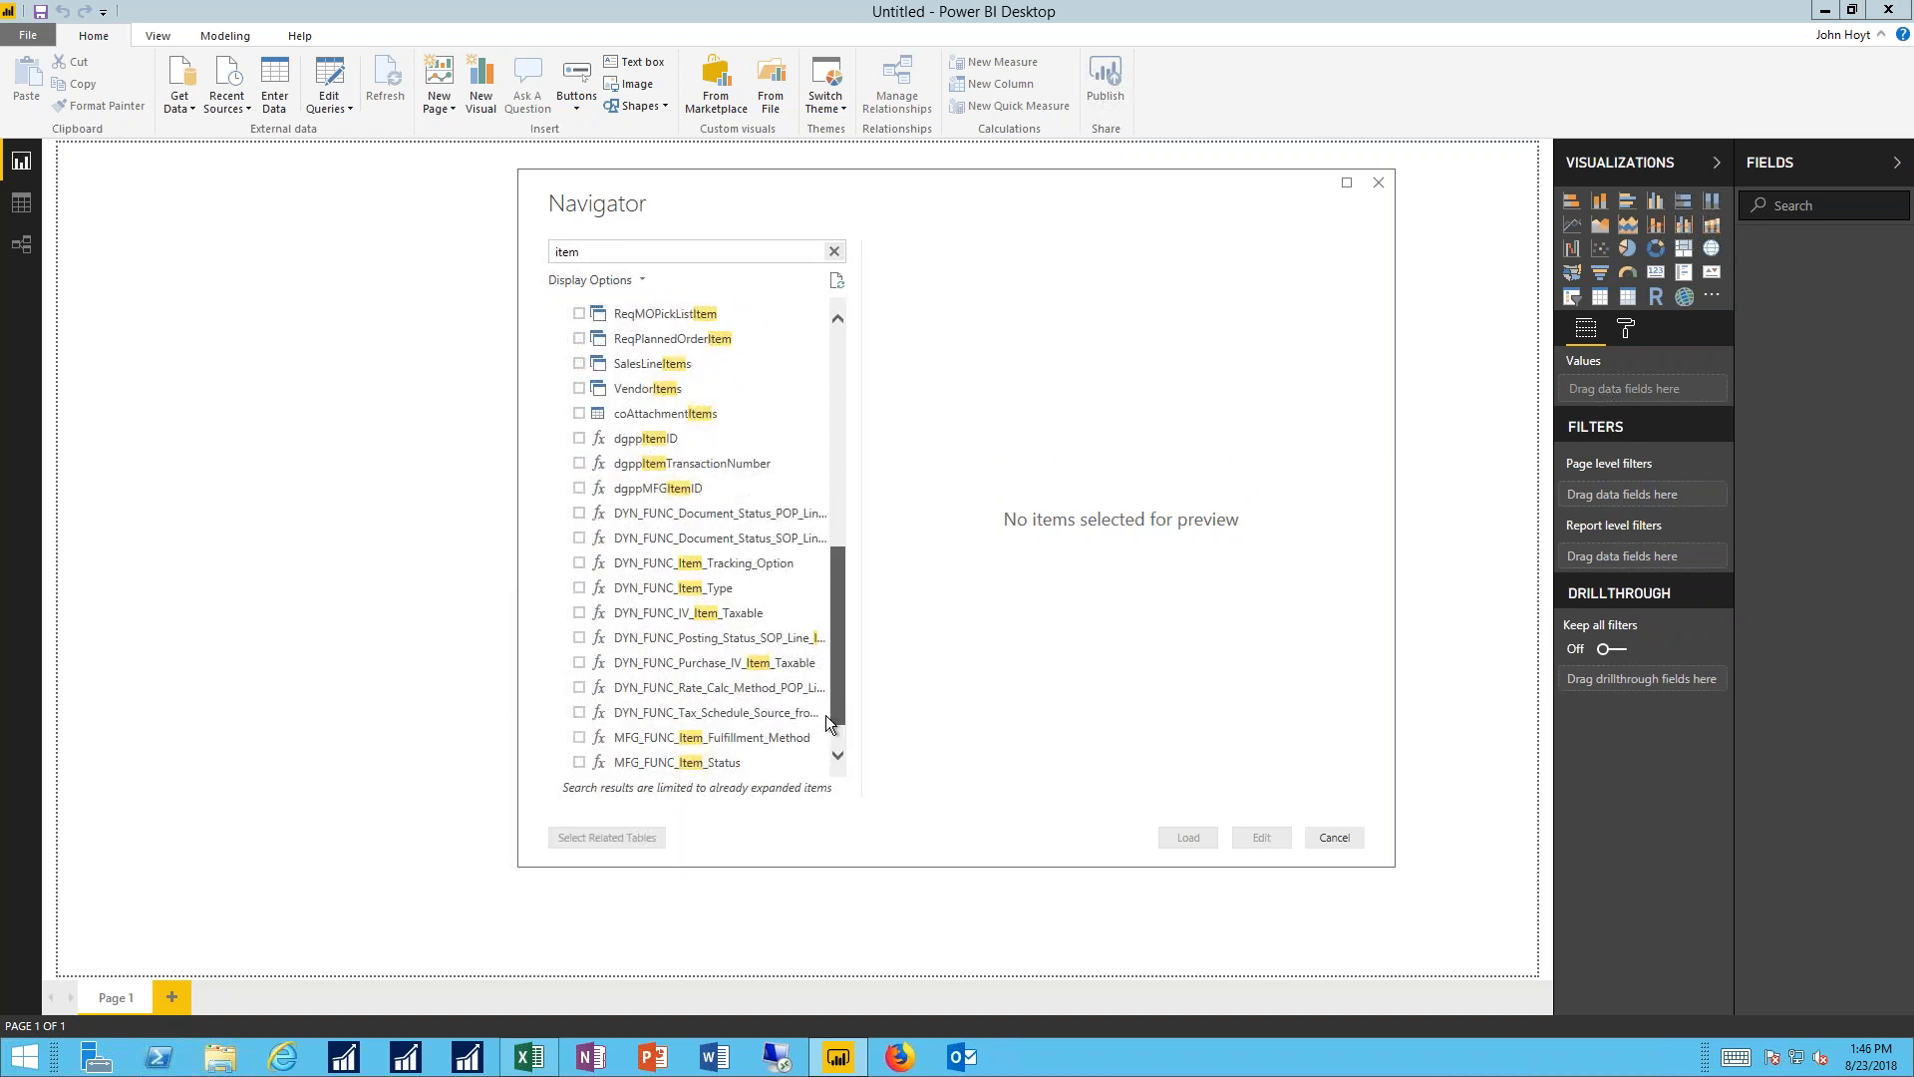
left_click_drag(826, 715, 830, 572)
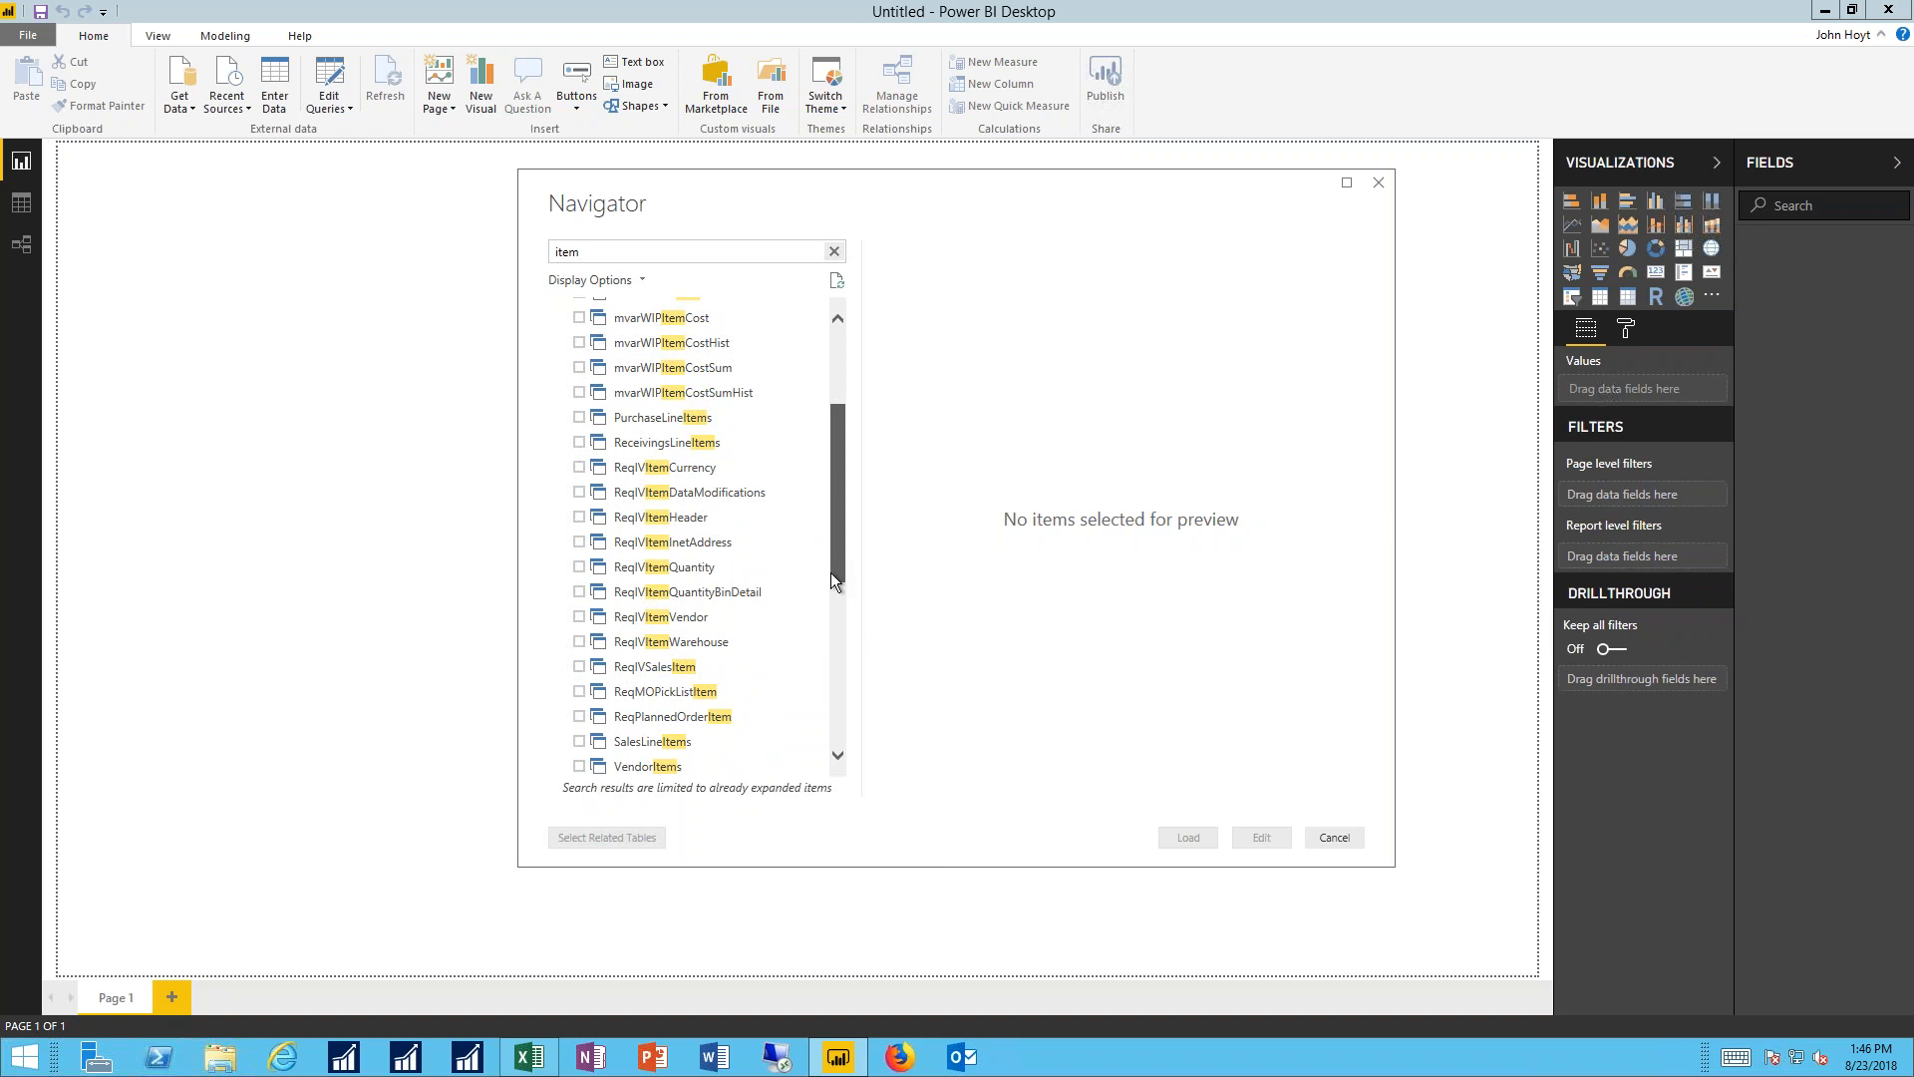
left_click_drag(830, 572, 834, 477)
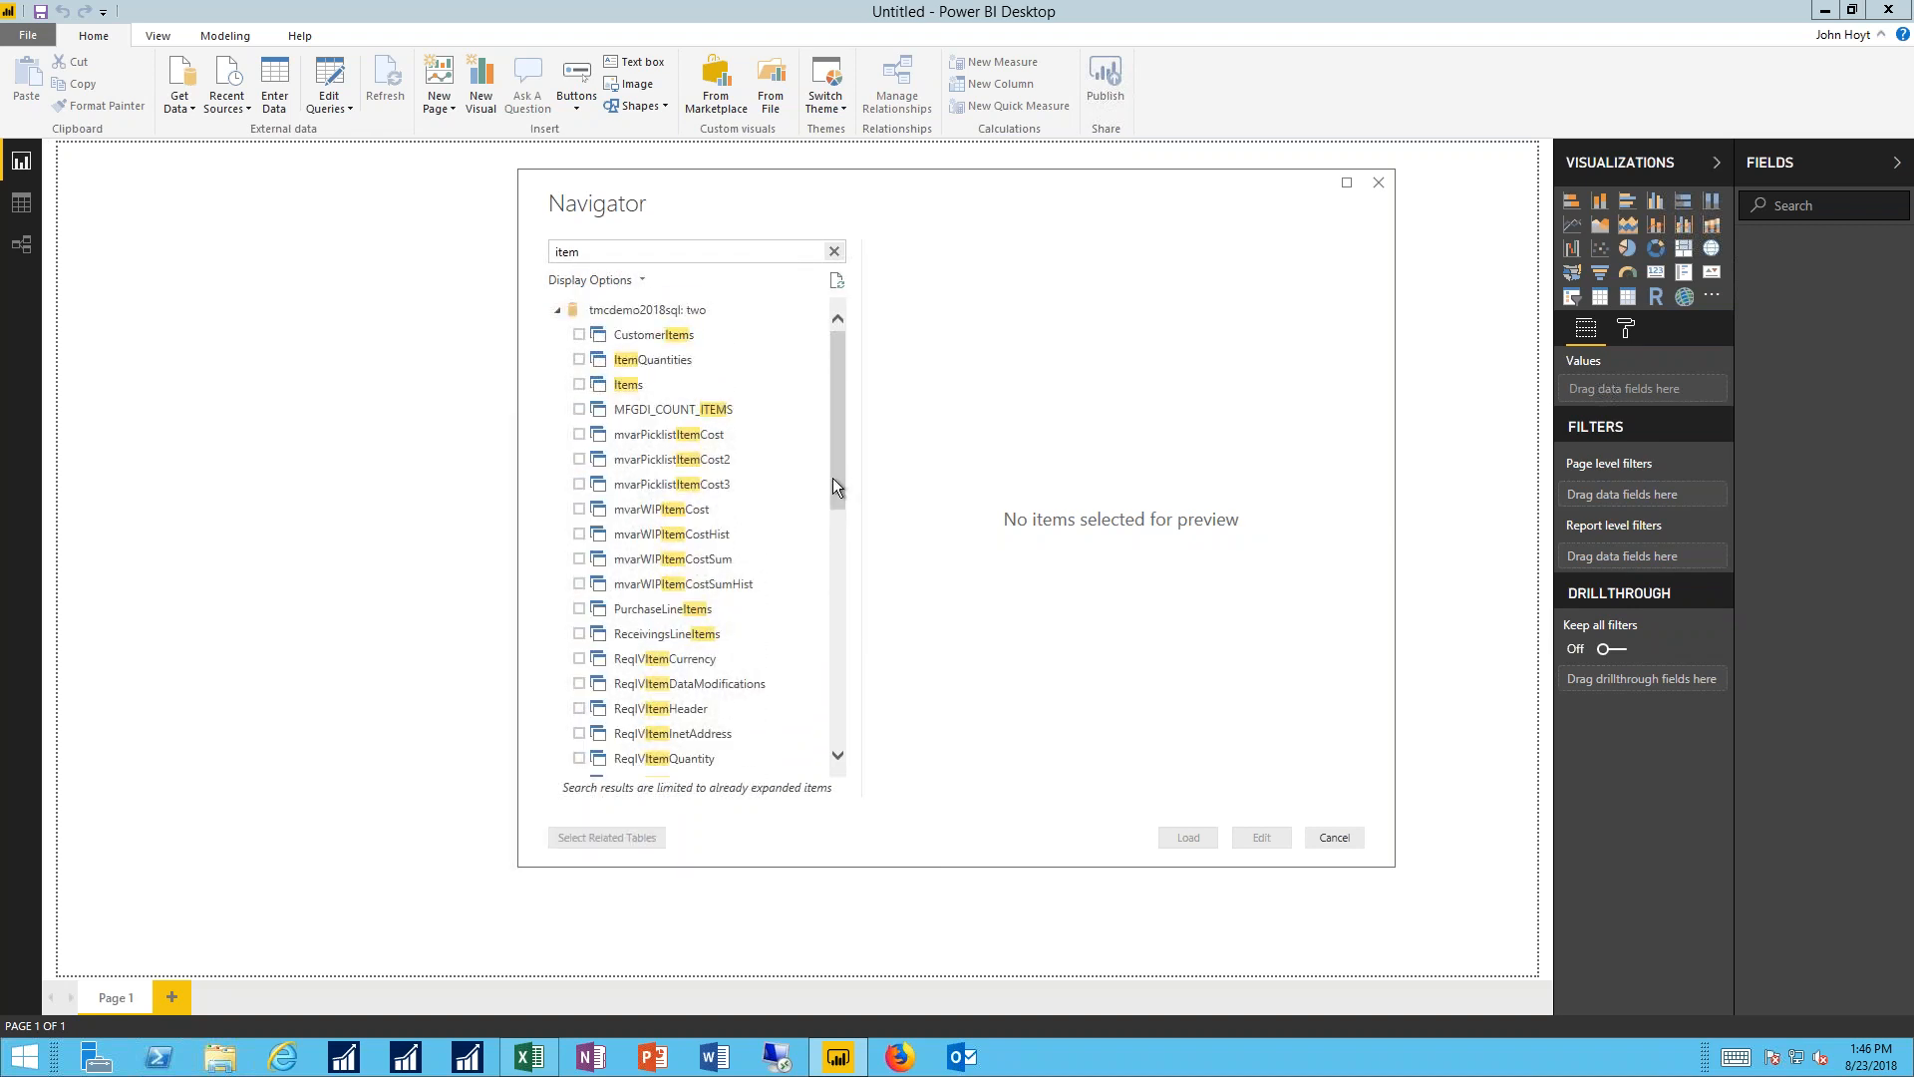
left_click(579, 360)
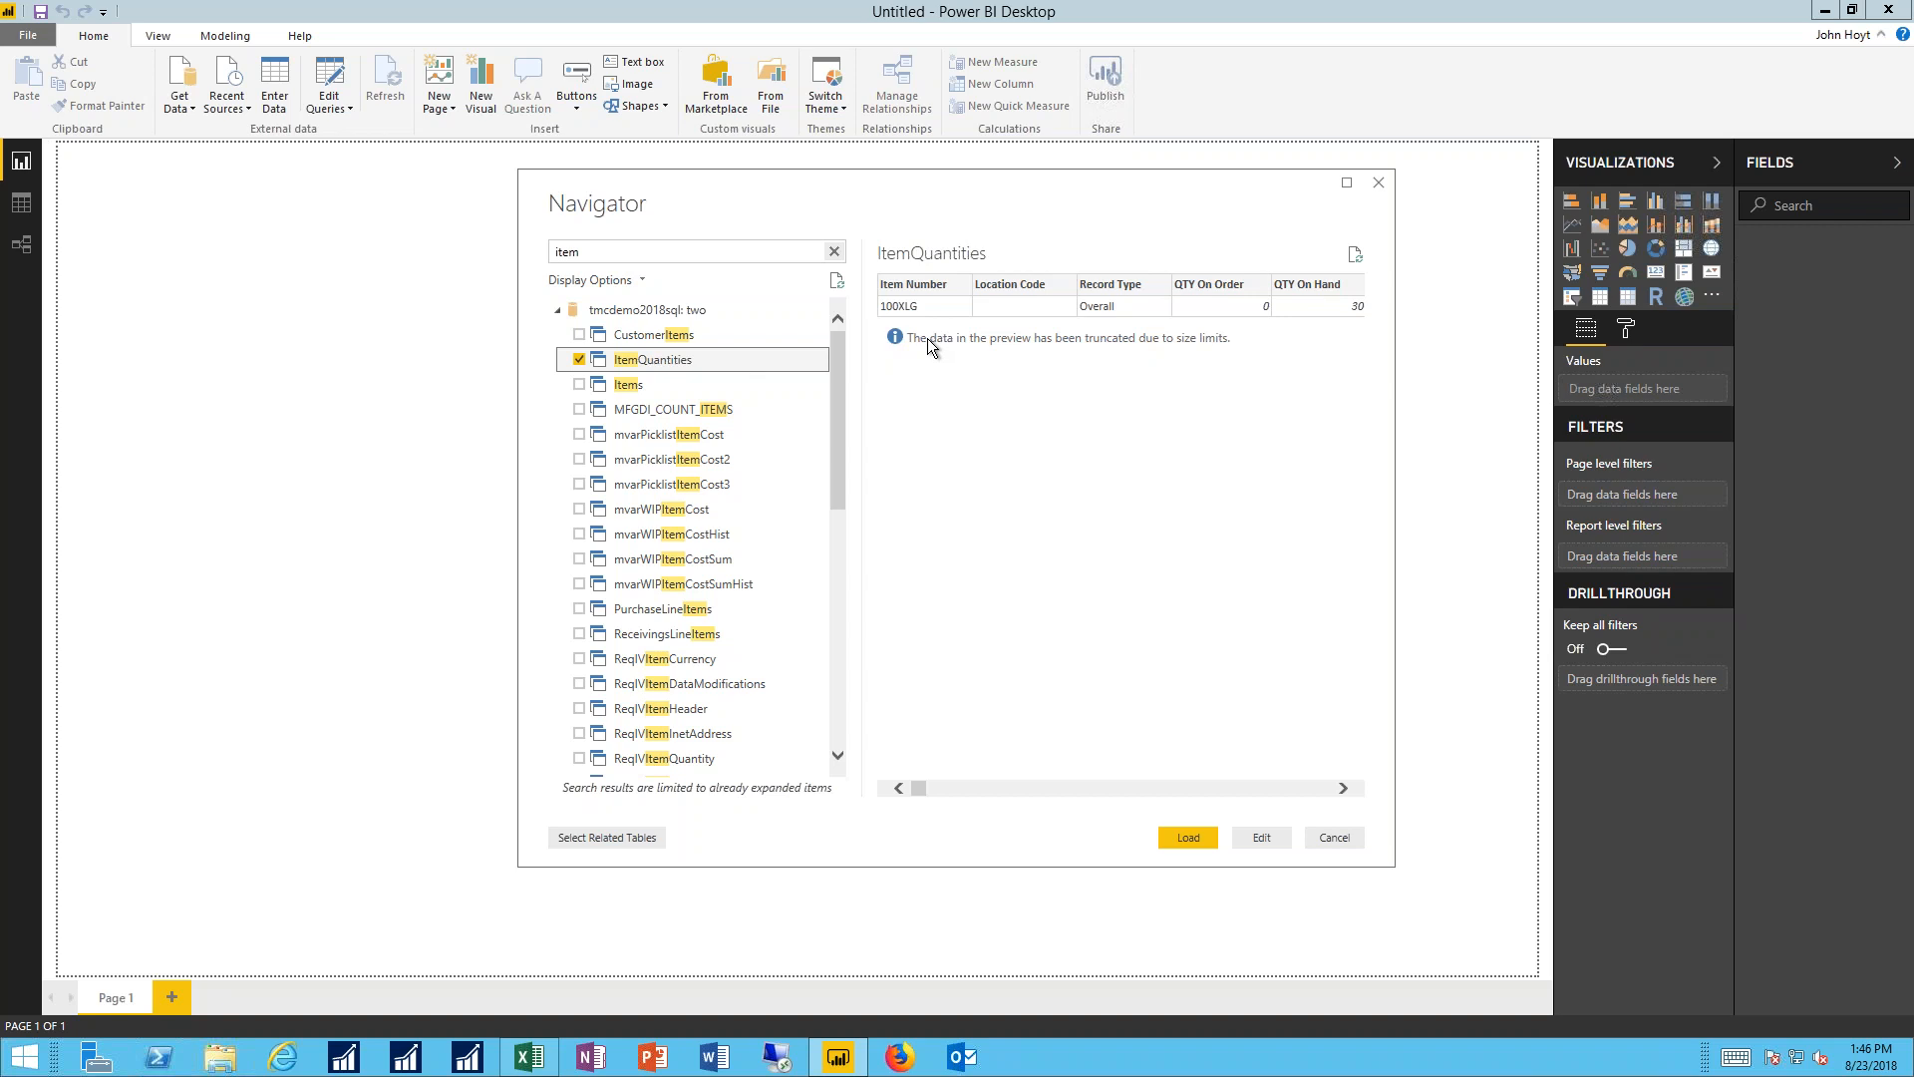
Load the selected ItemQuantities table from the Navigator.
left_click(1187, 839)
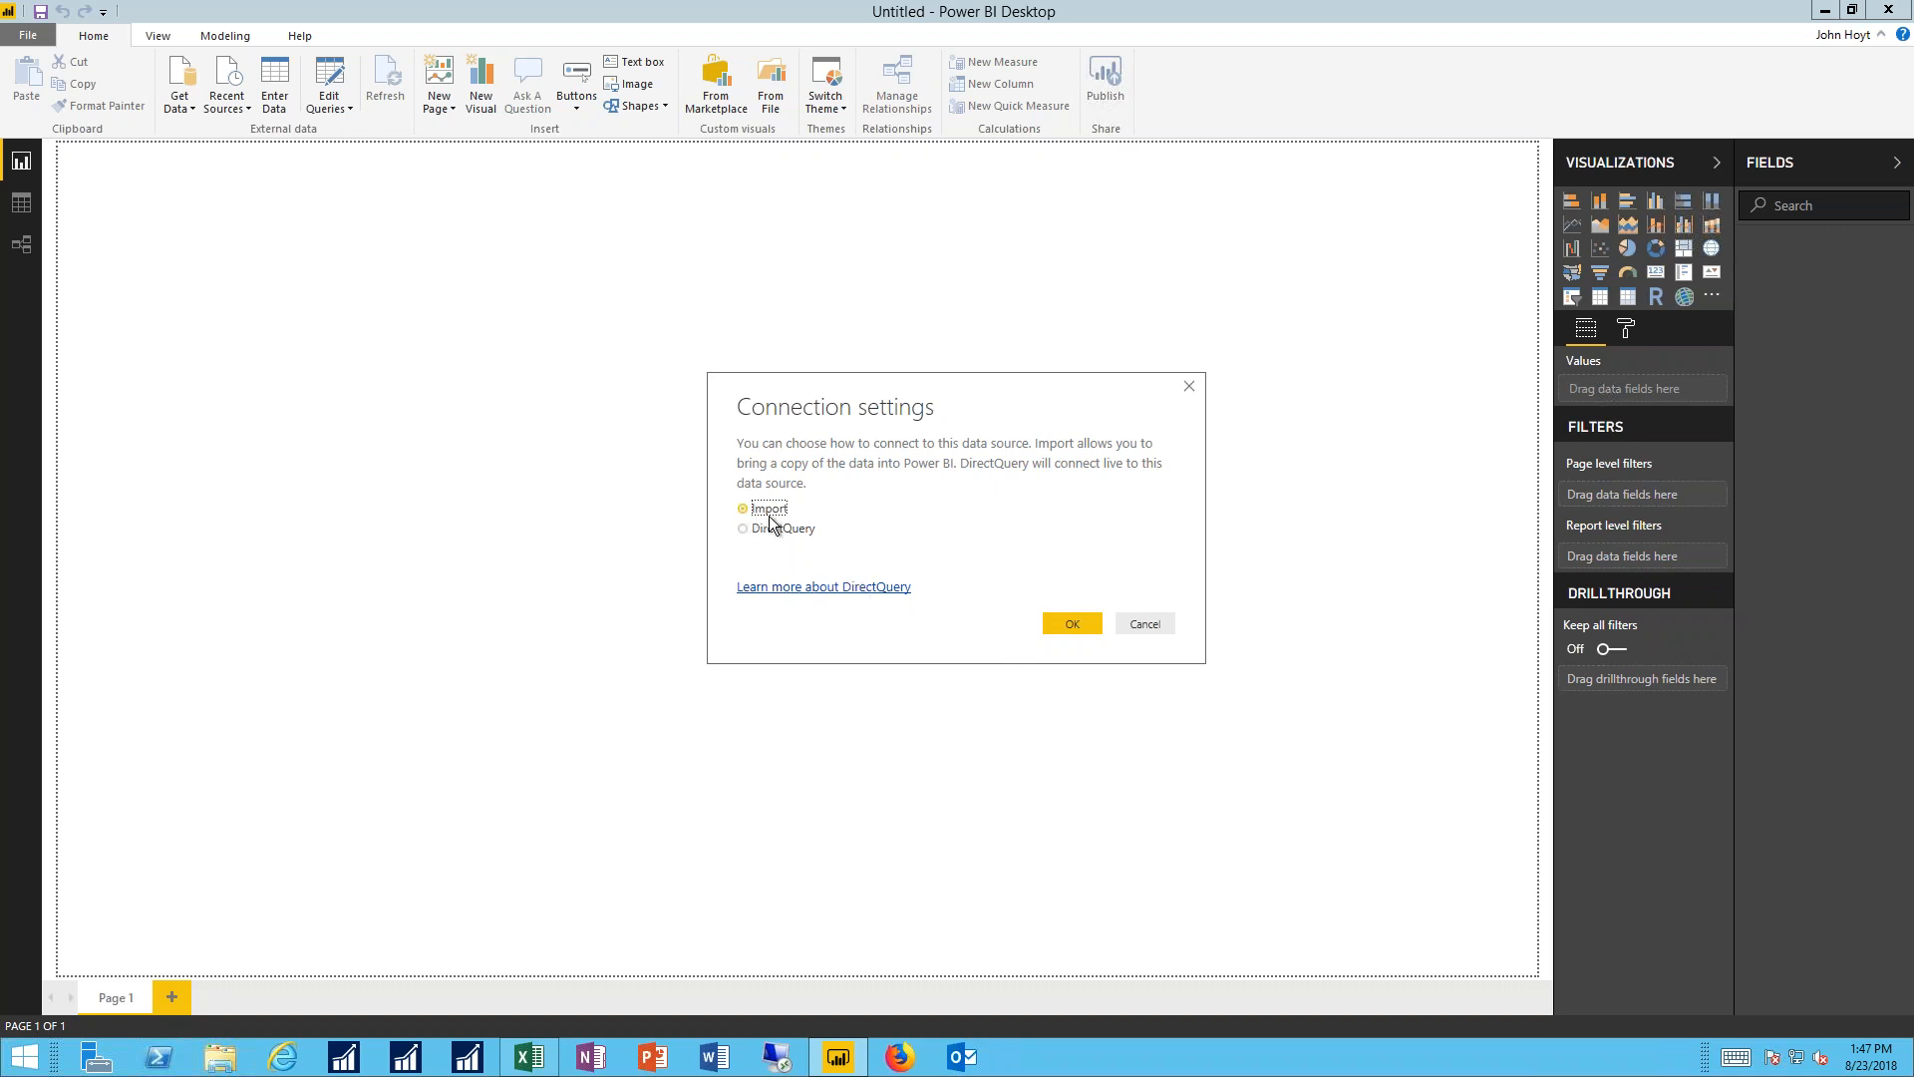
Import a copy of the ItemQuantities data and bring up Power Query's column-removal options.
left_click(1070, 625)
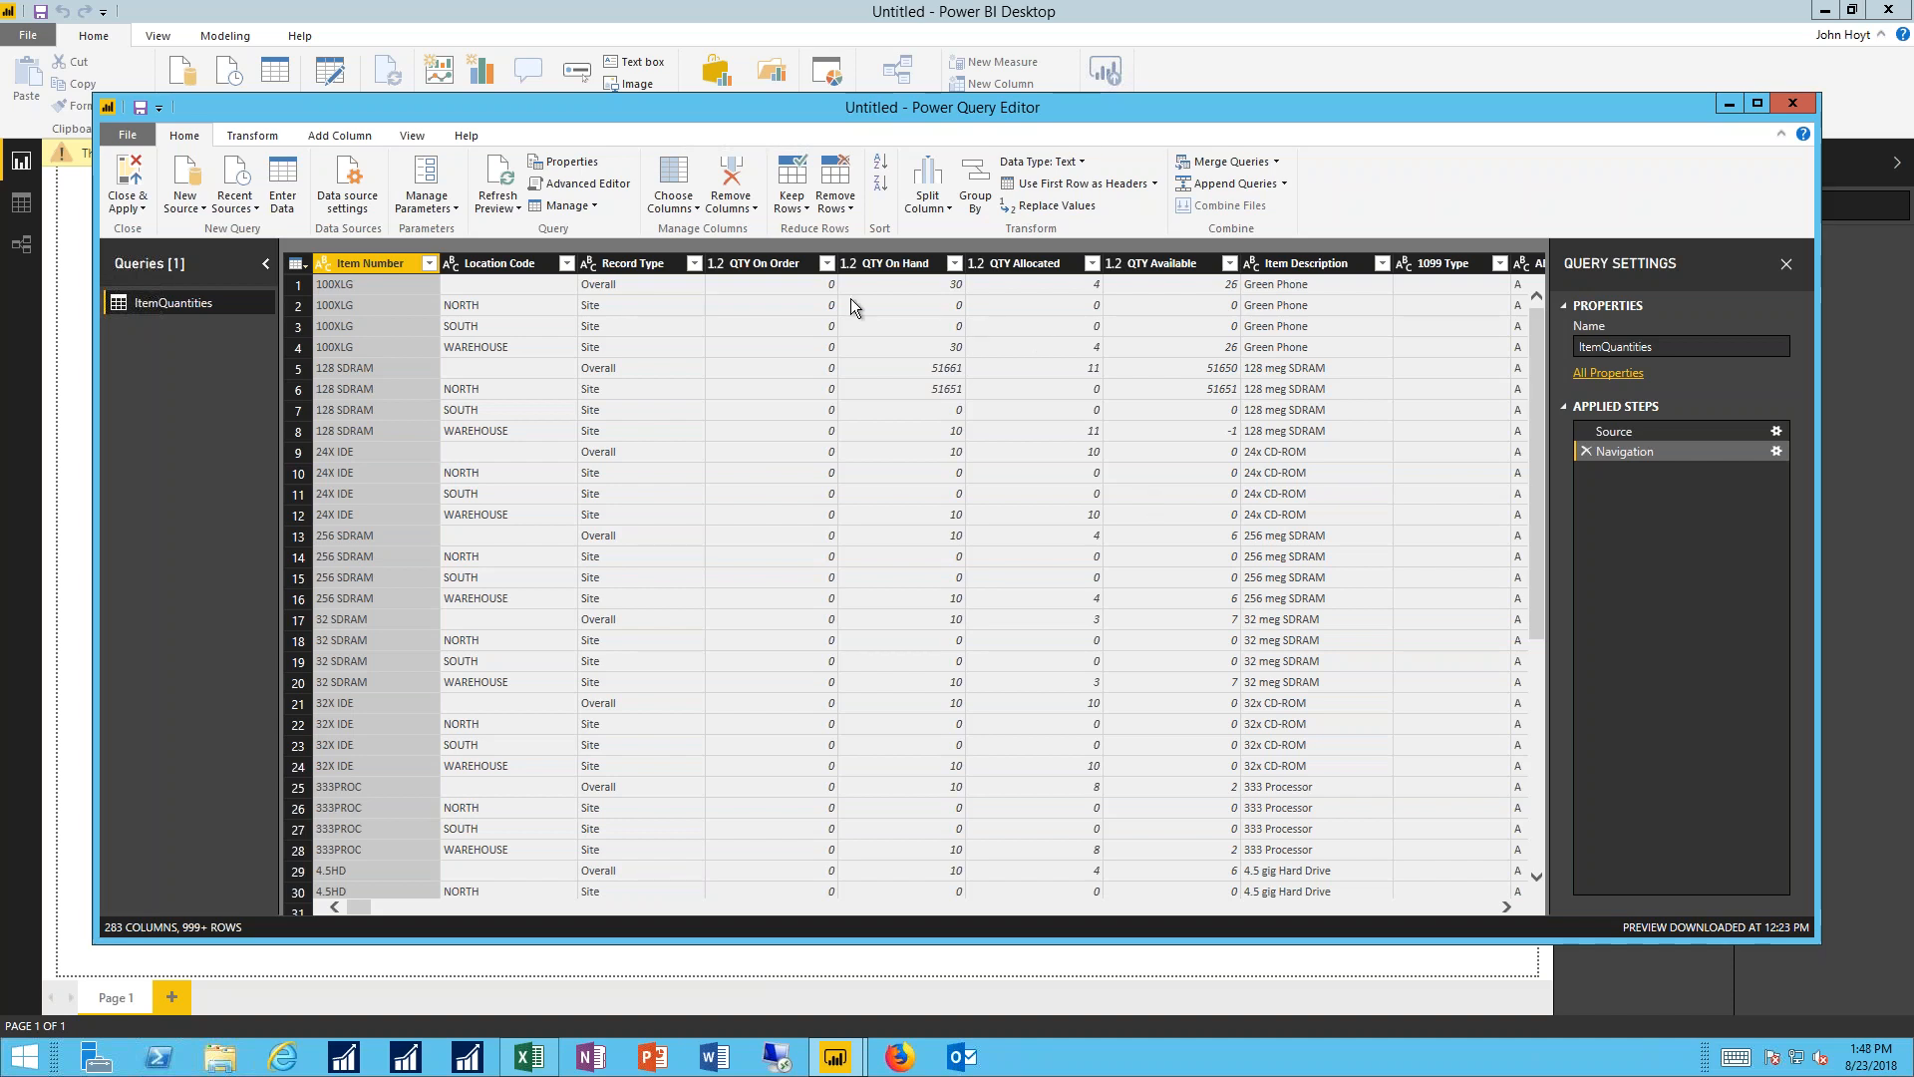
left_click(743, 206)
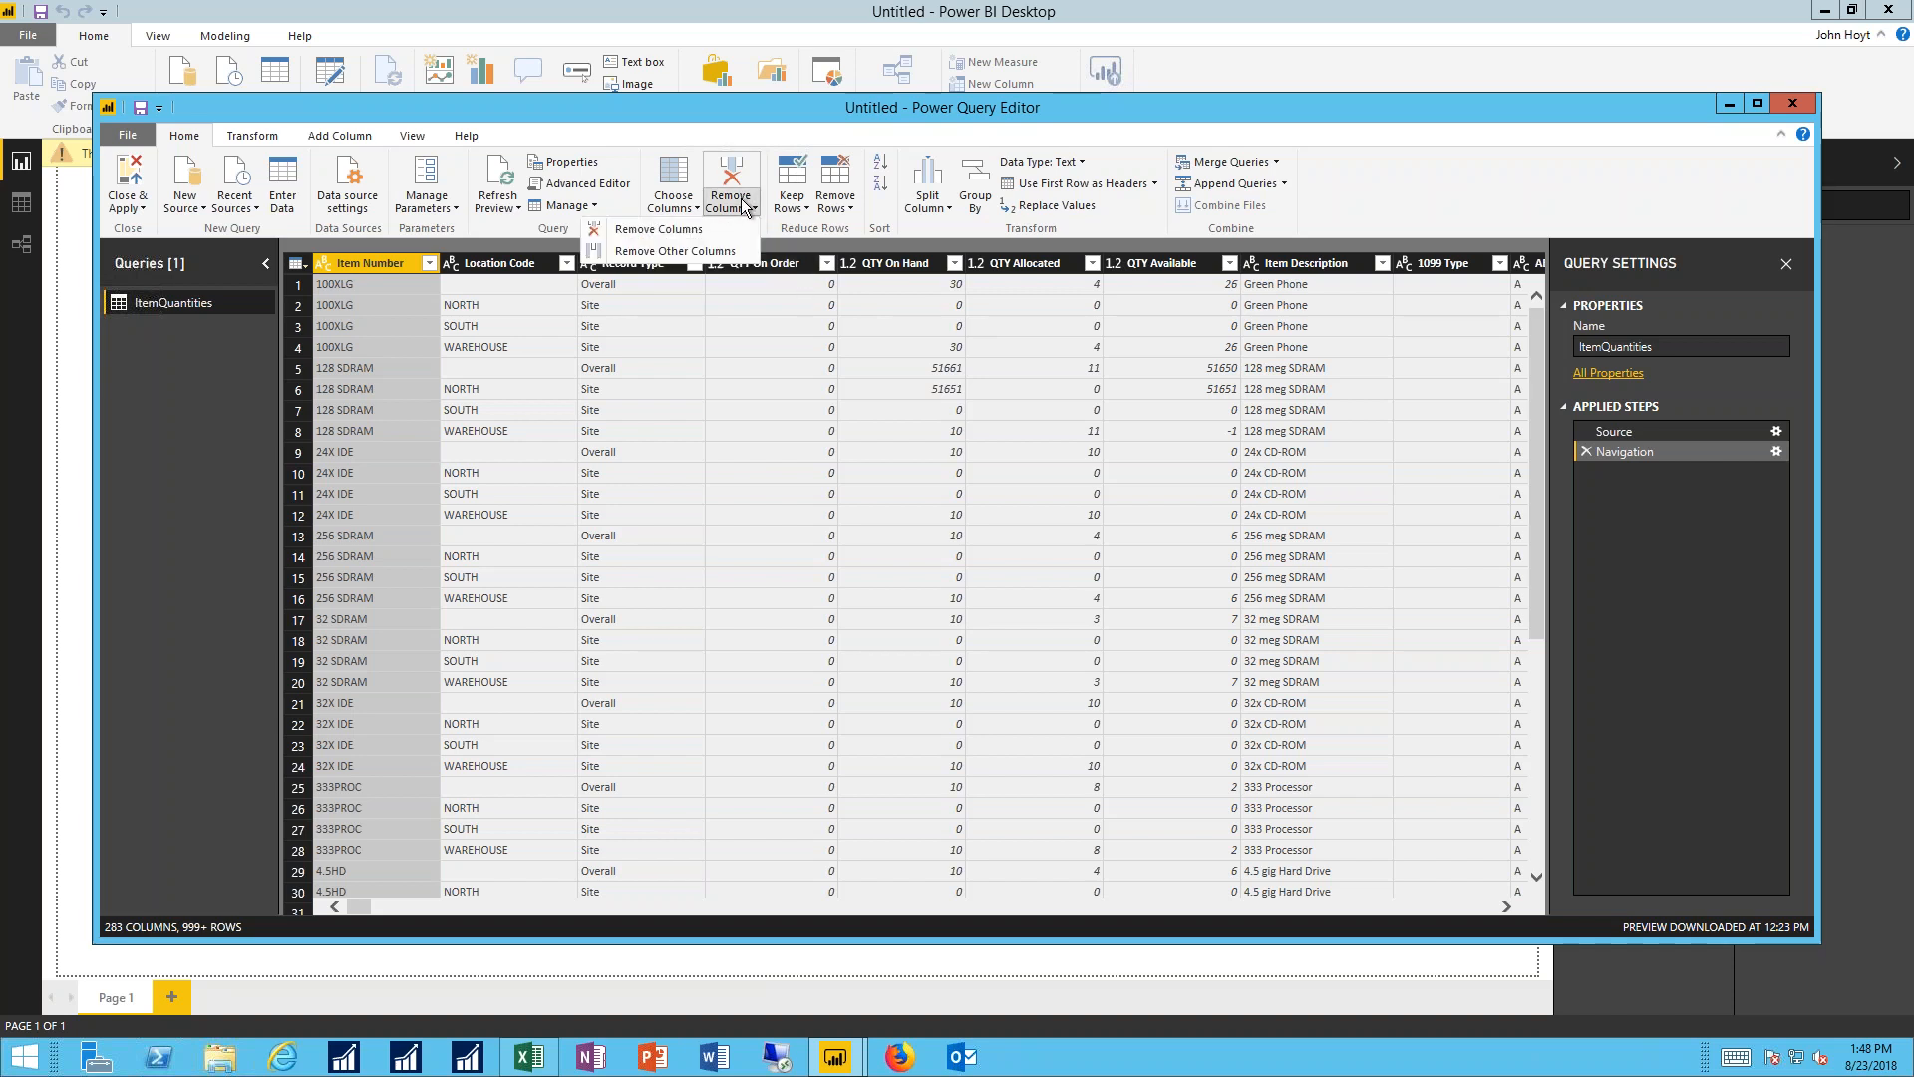
Keep only the Item Number column and check the Source step's database settings unchanged.
left_click(693, 253)
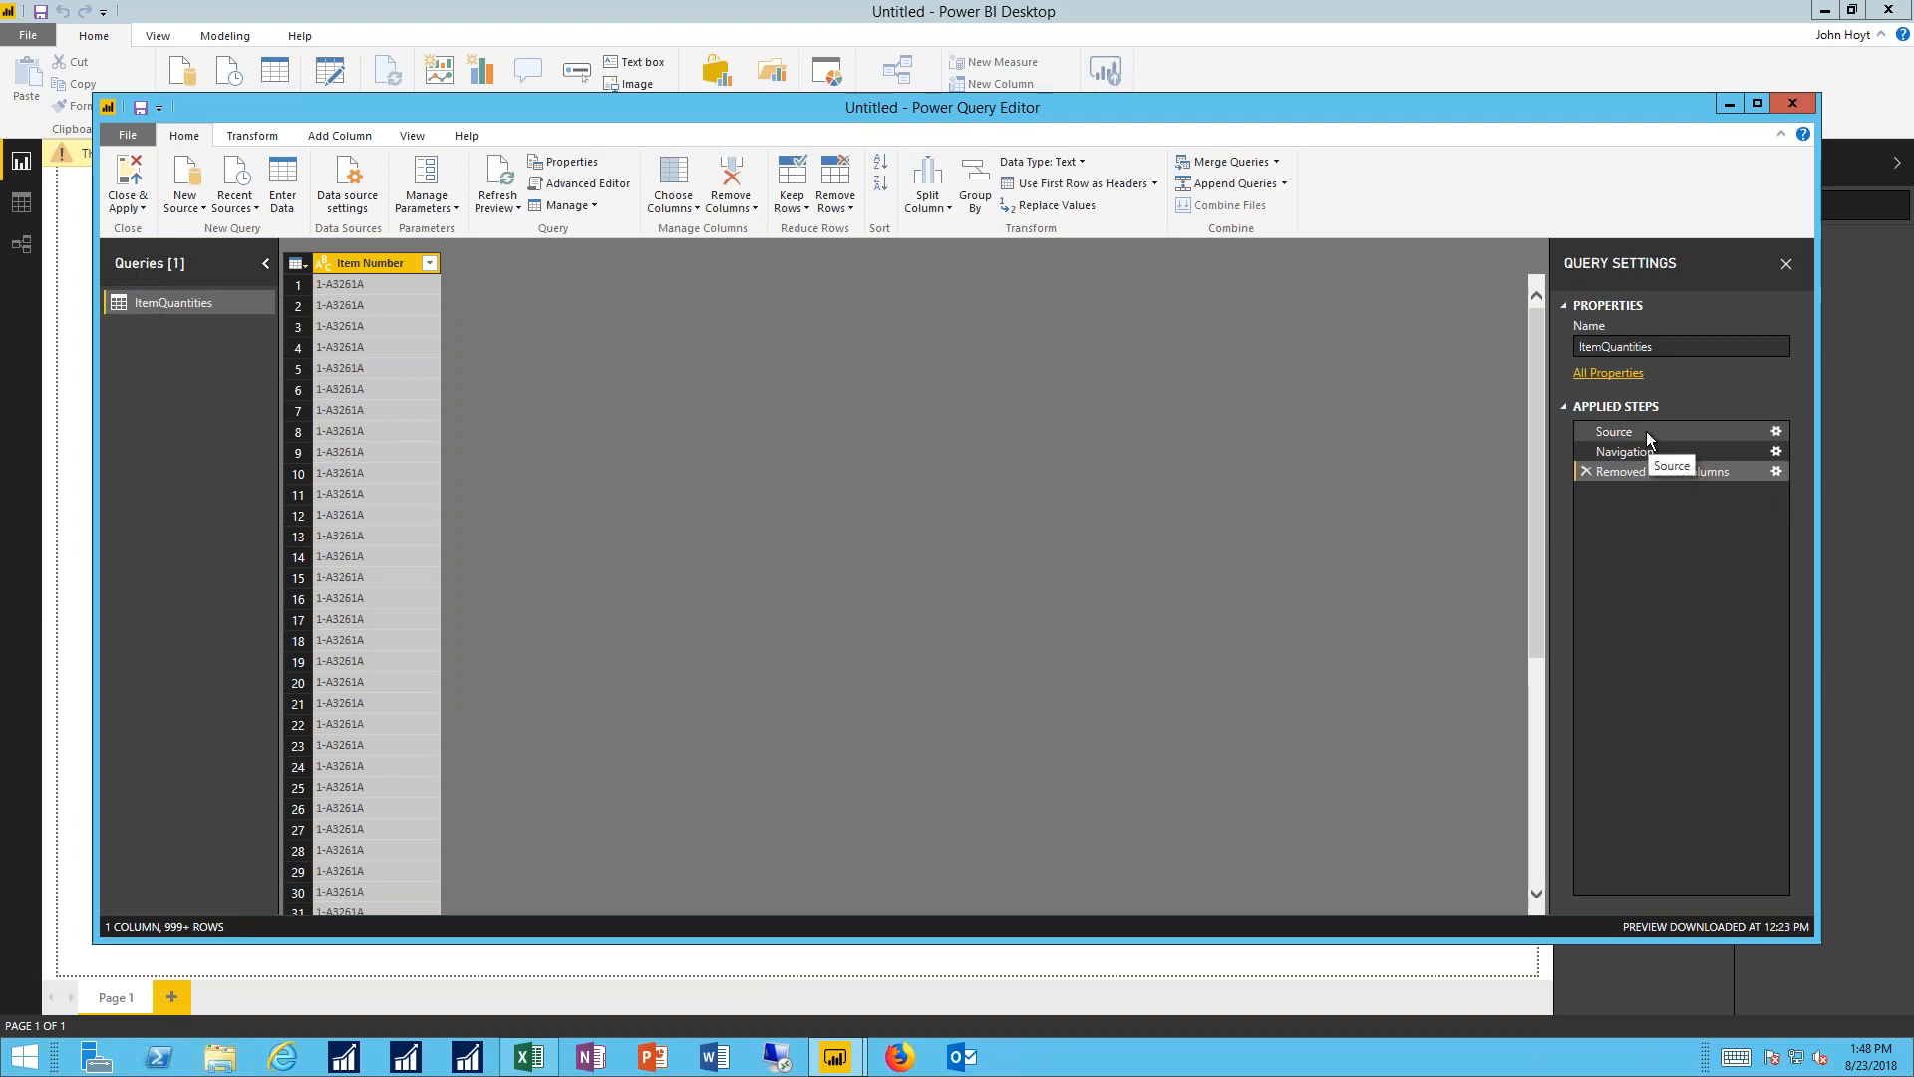
left_click(1563, 406)
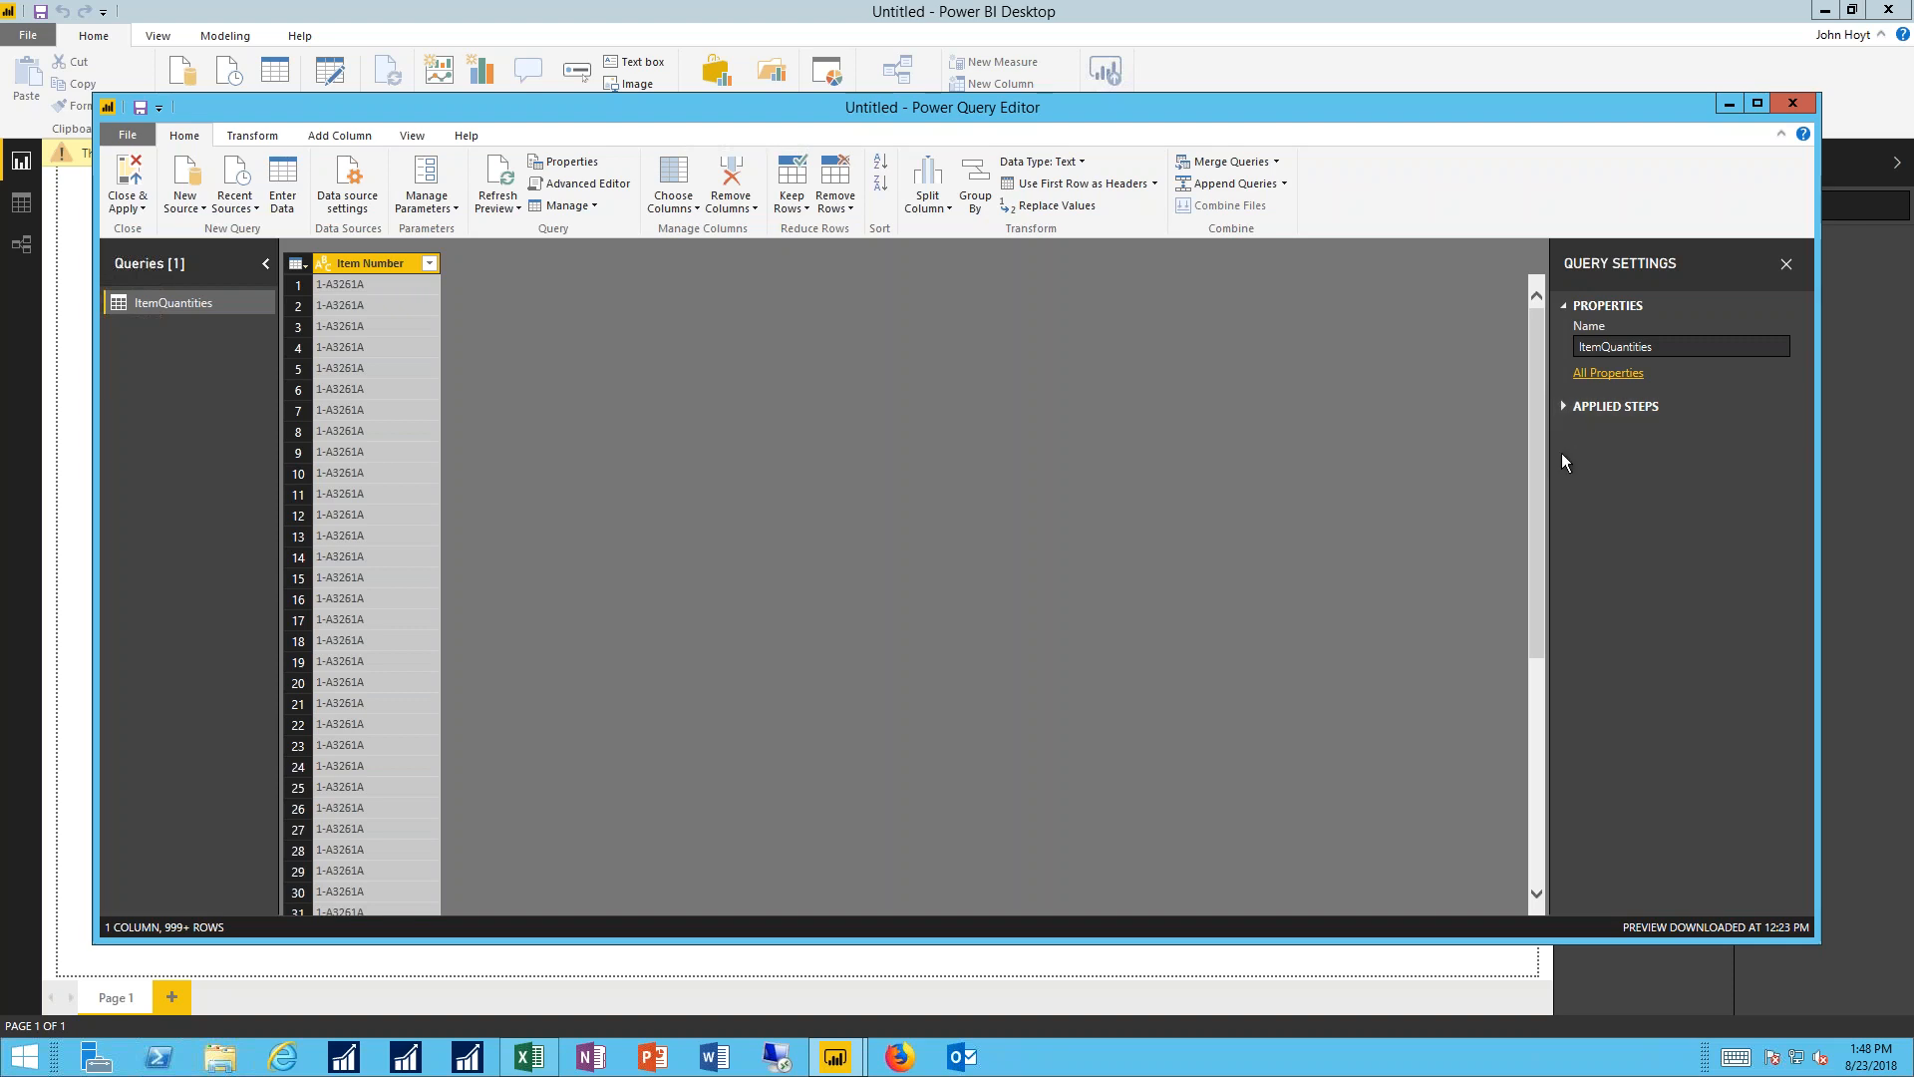
left_click(1562, 408)
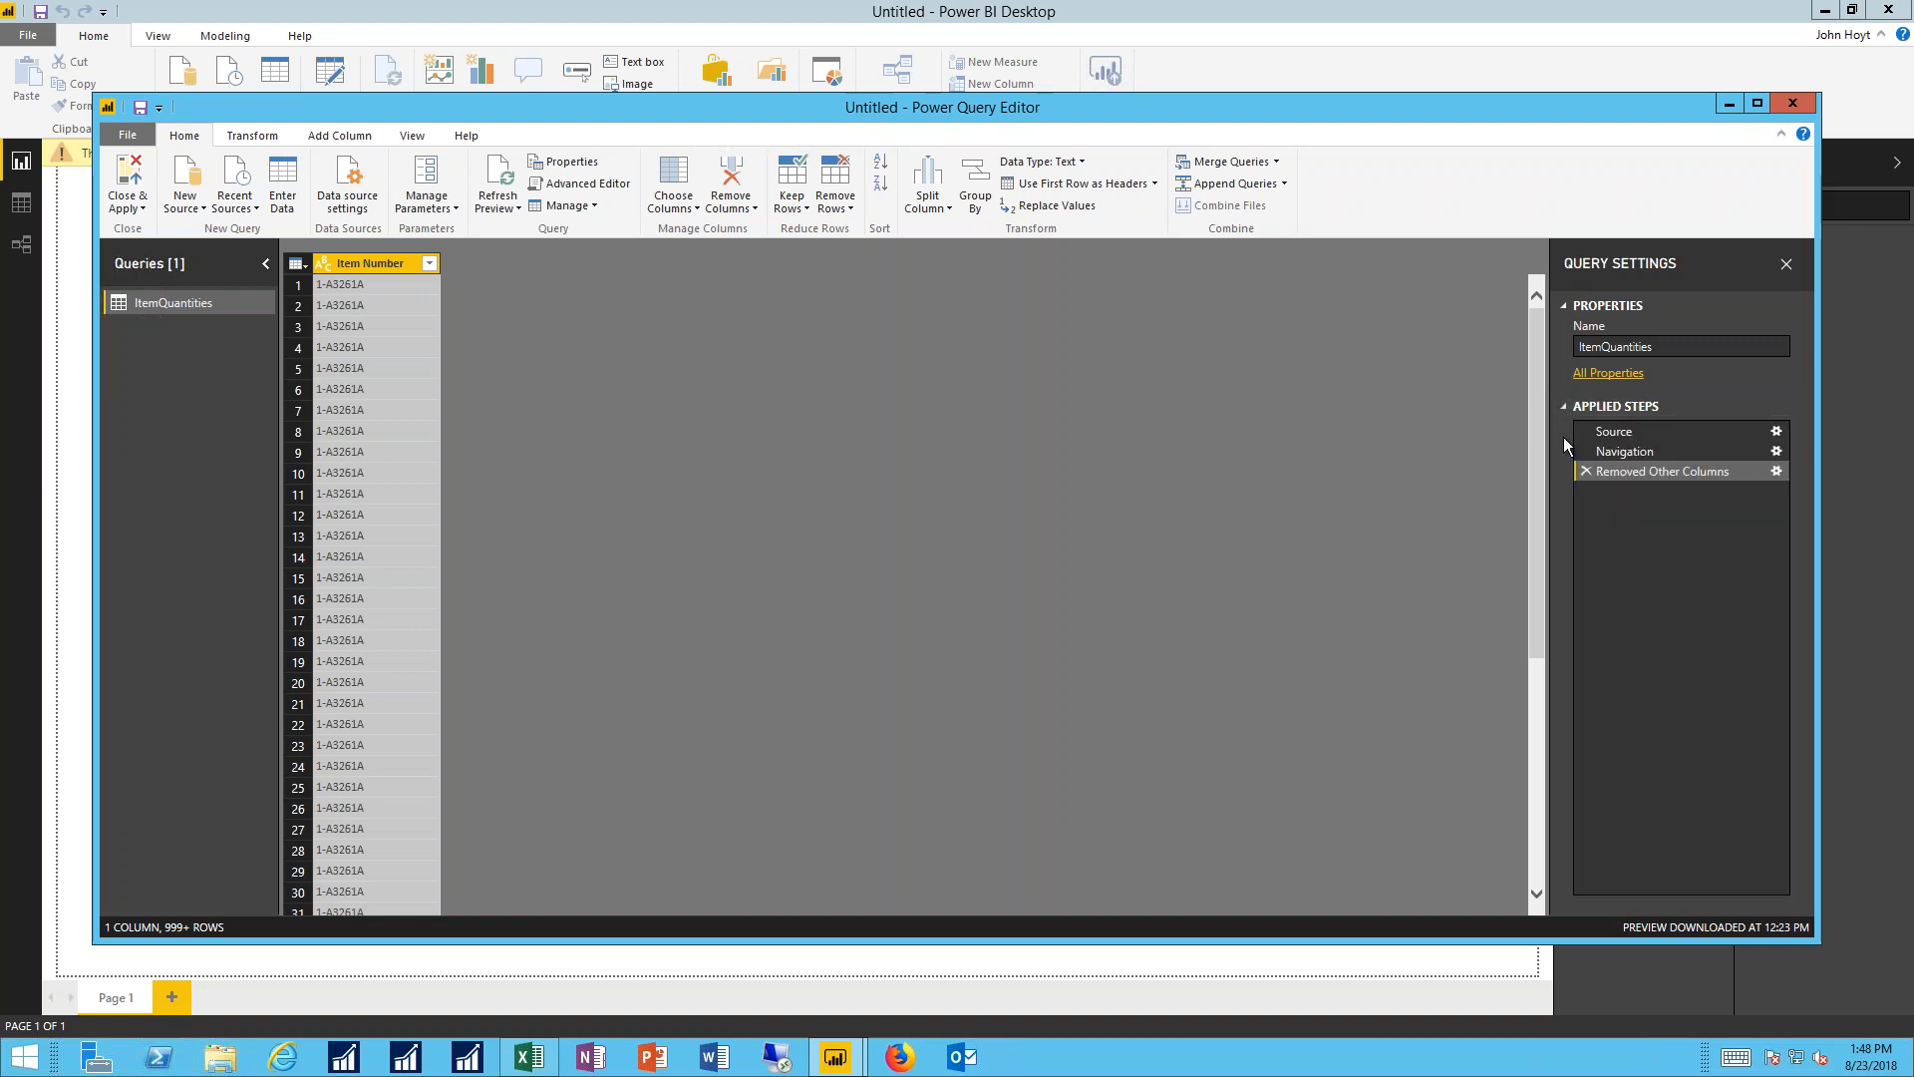
left_click(1735, 430)
left_click(1776, 431)
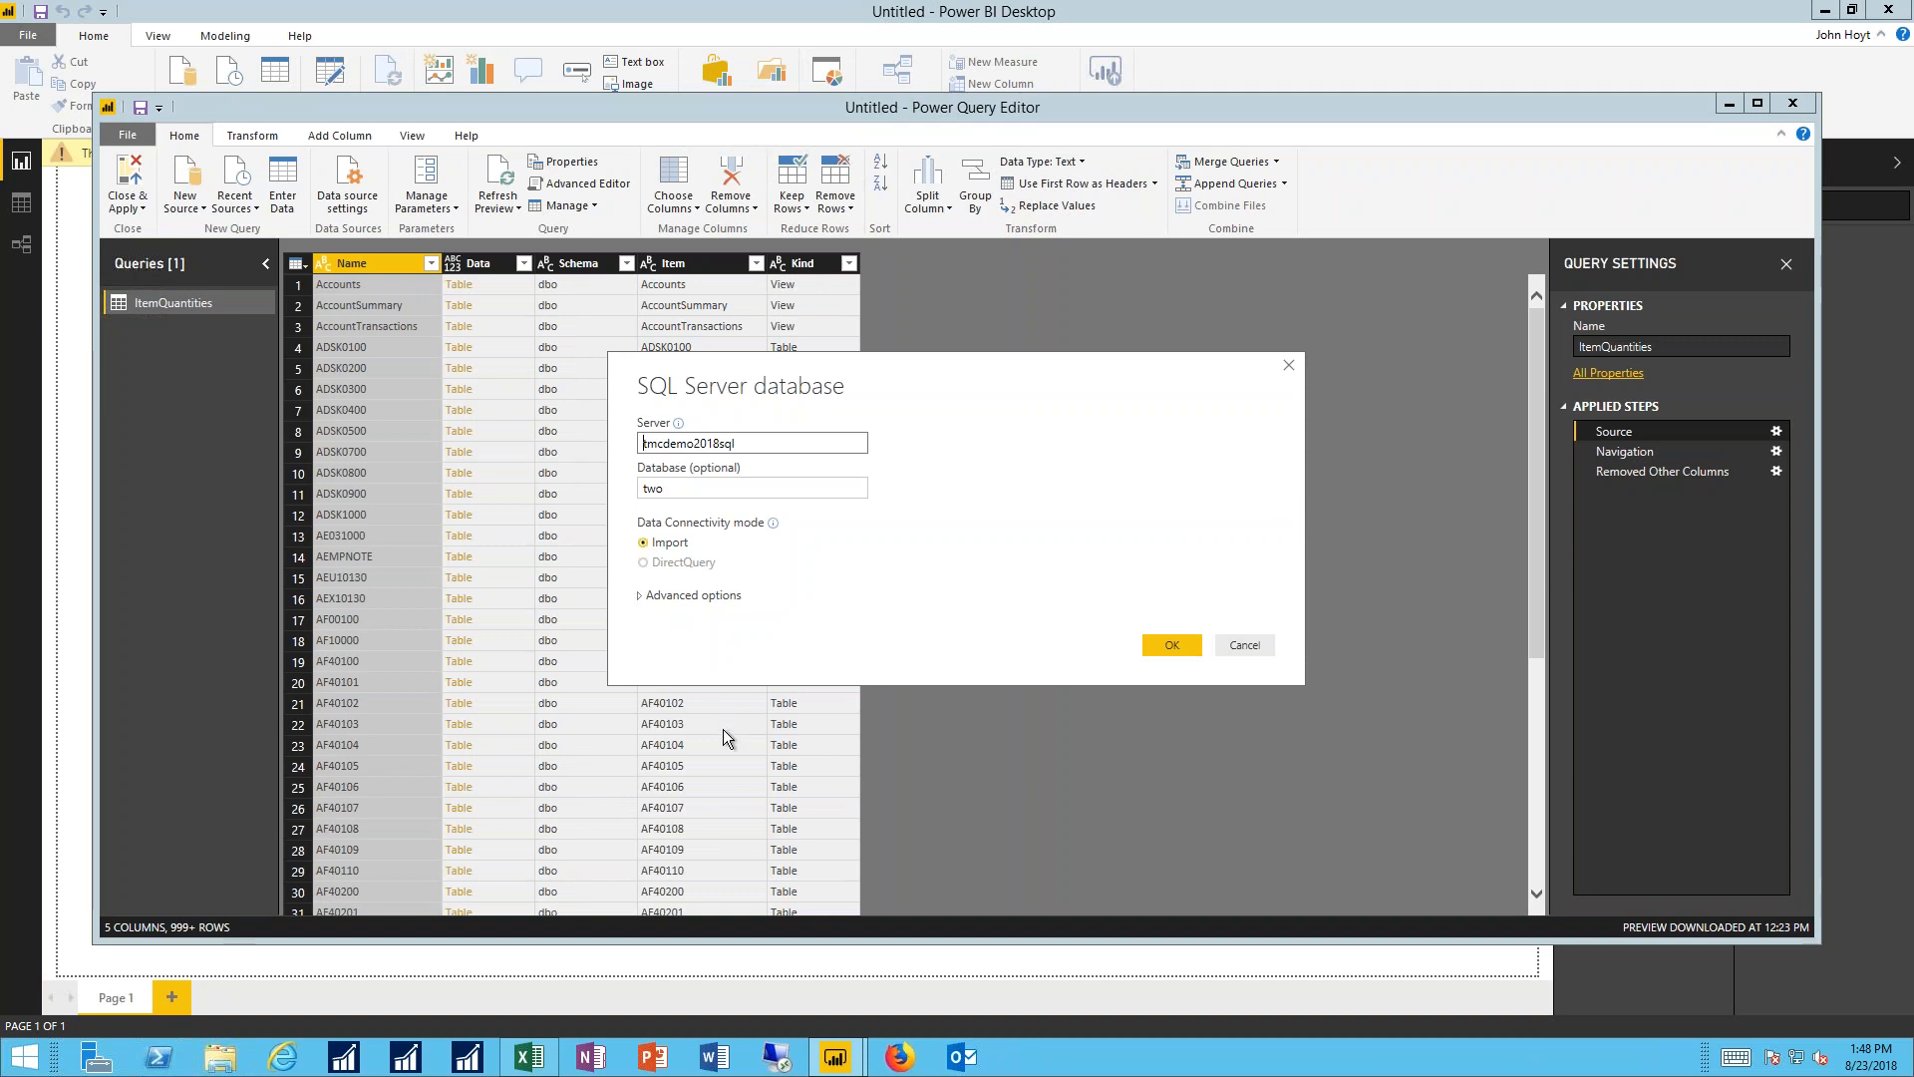
left_click(1245, 646)
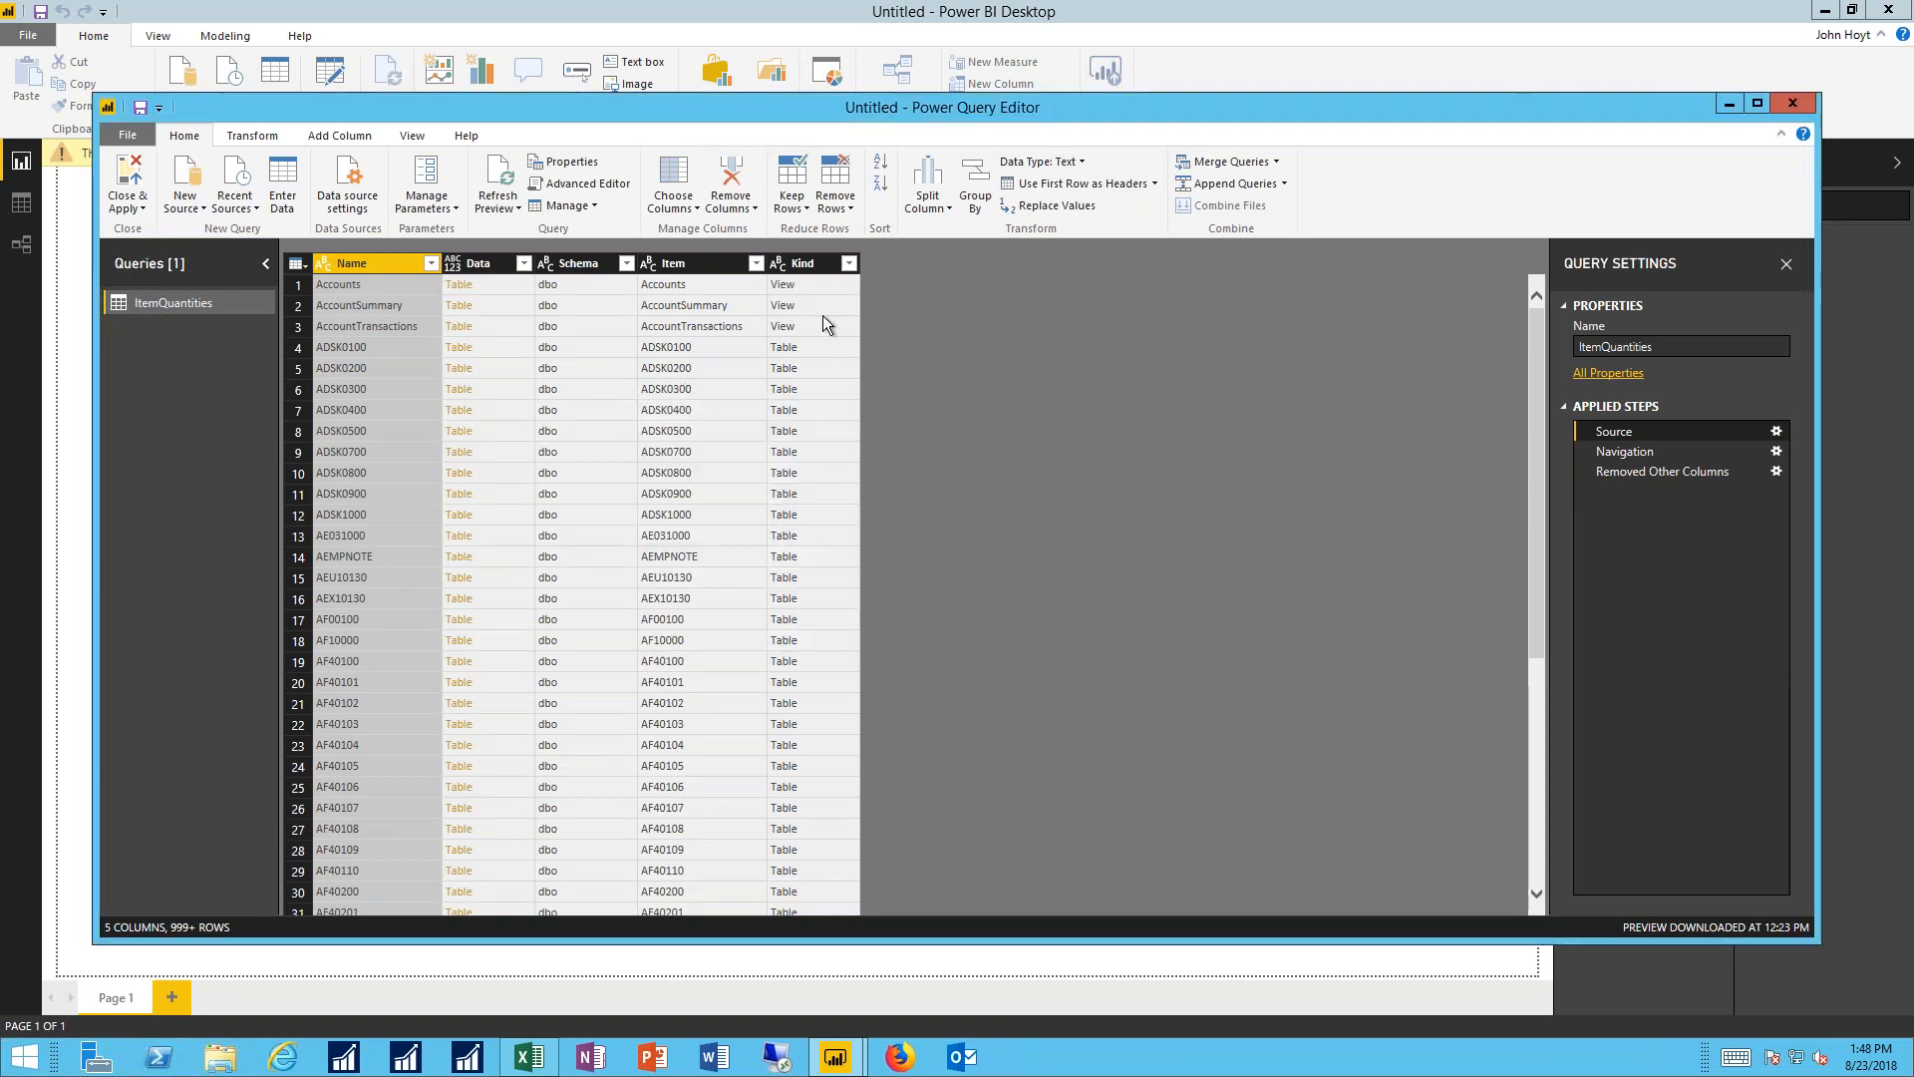
left_click(1787, 264)
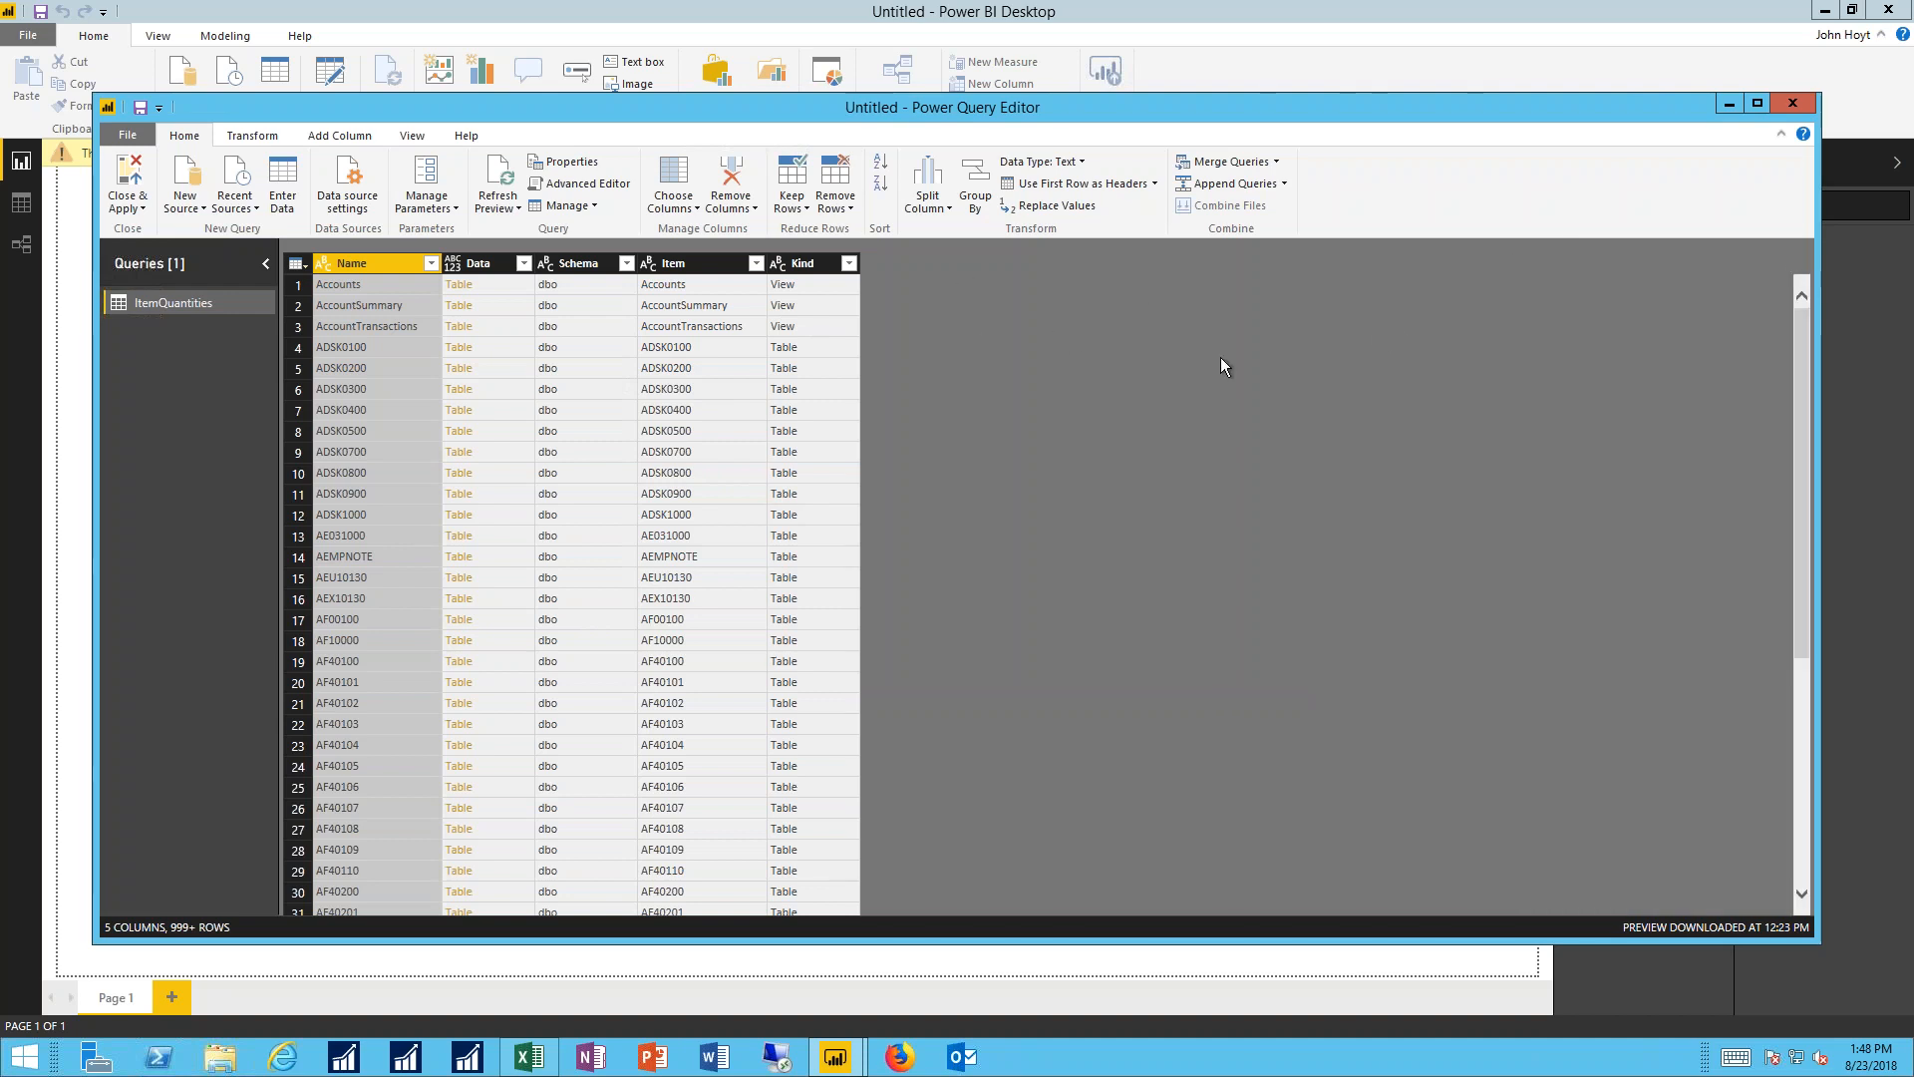
Close Power Query Editor without applying changes and reconnect to tmcdemo2018sql: two.
left_click(1793, 104)
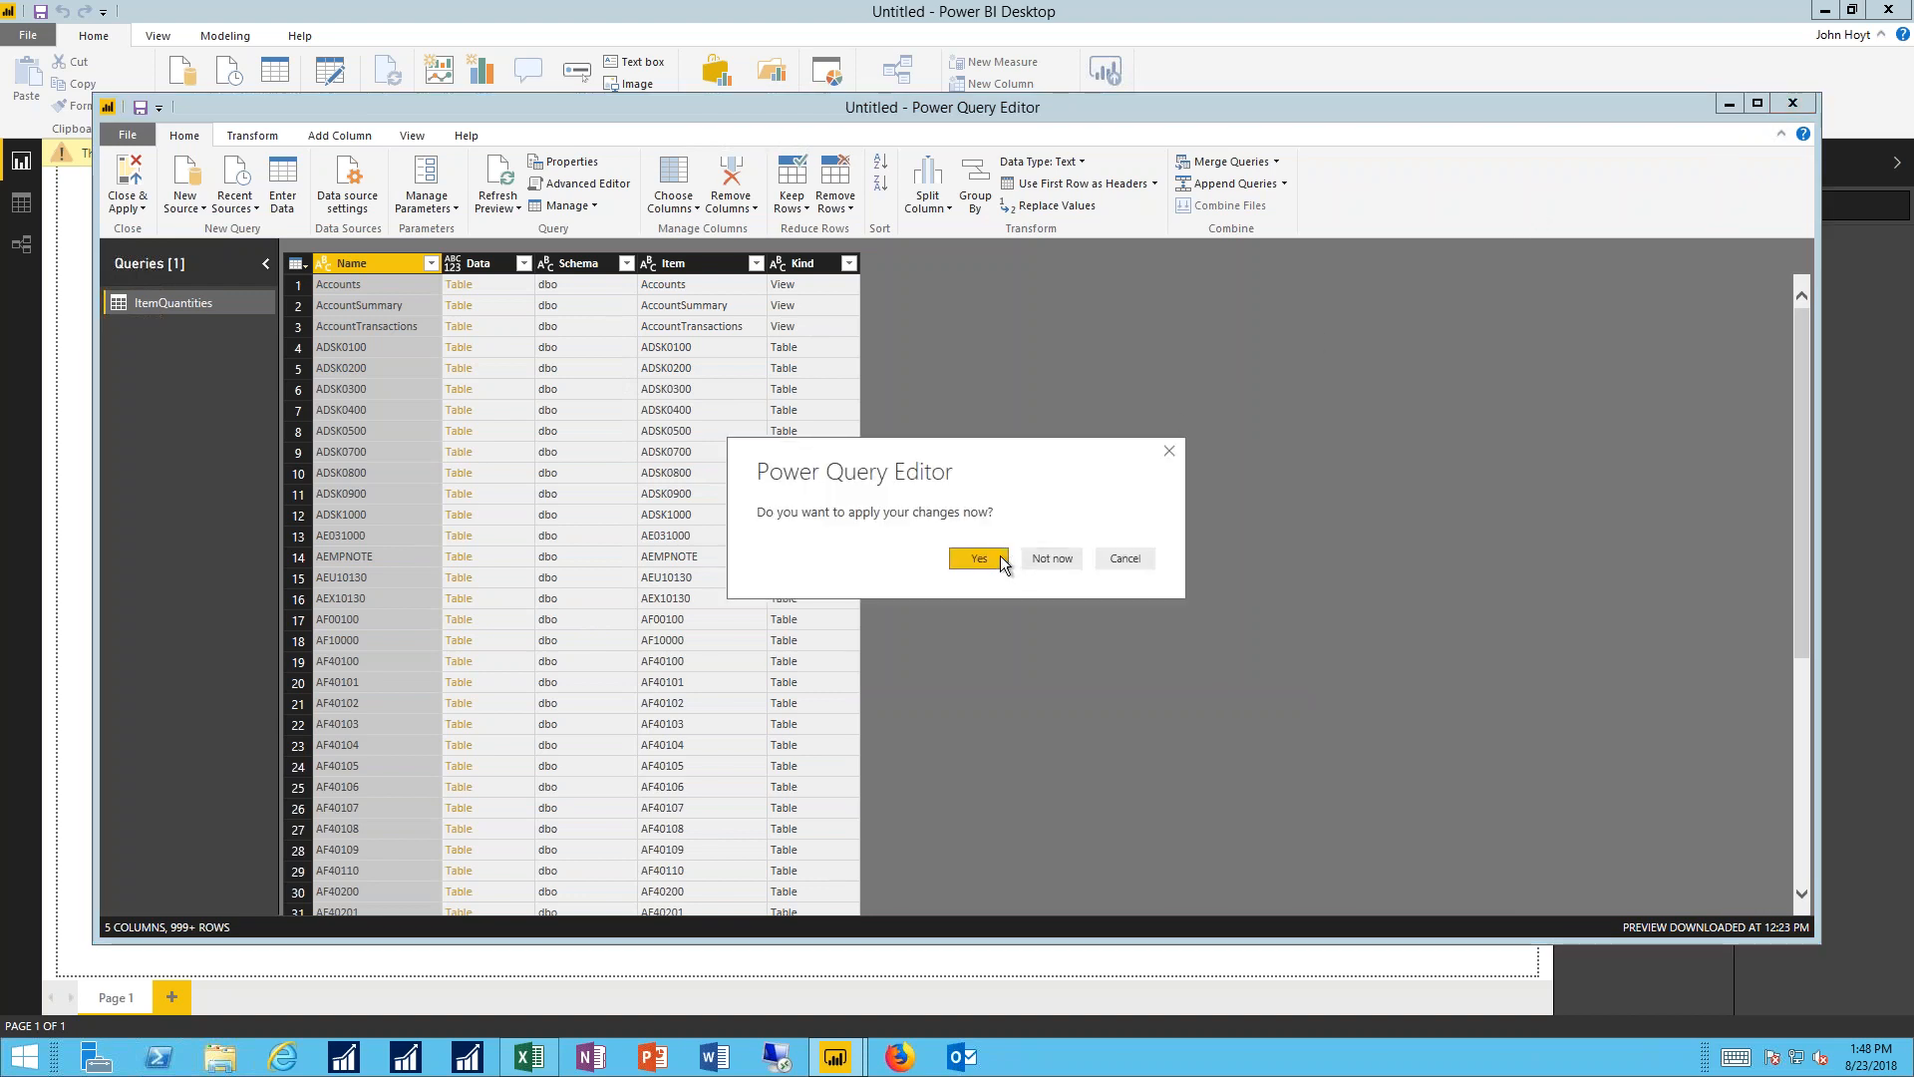
left_click(1033, 558)
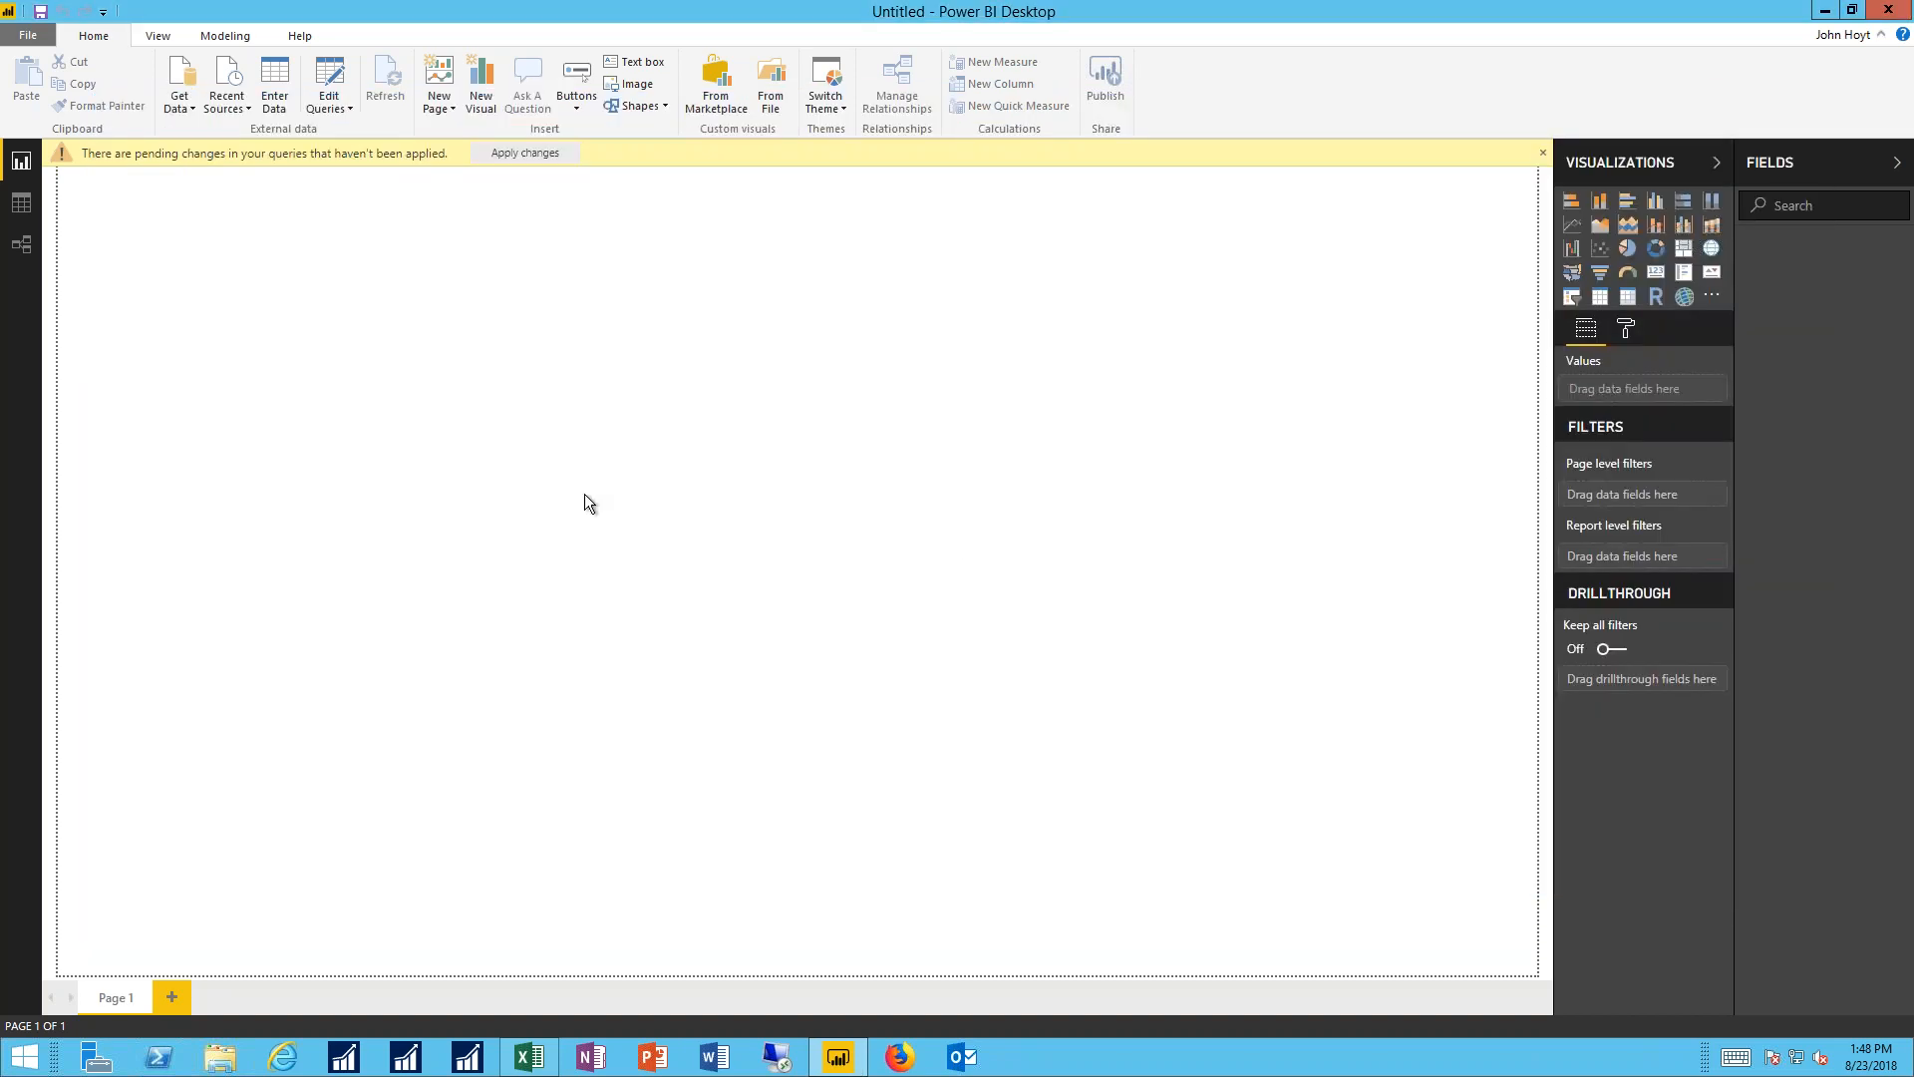
left_click(238, 101)
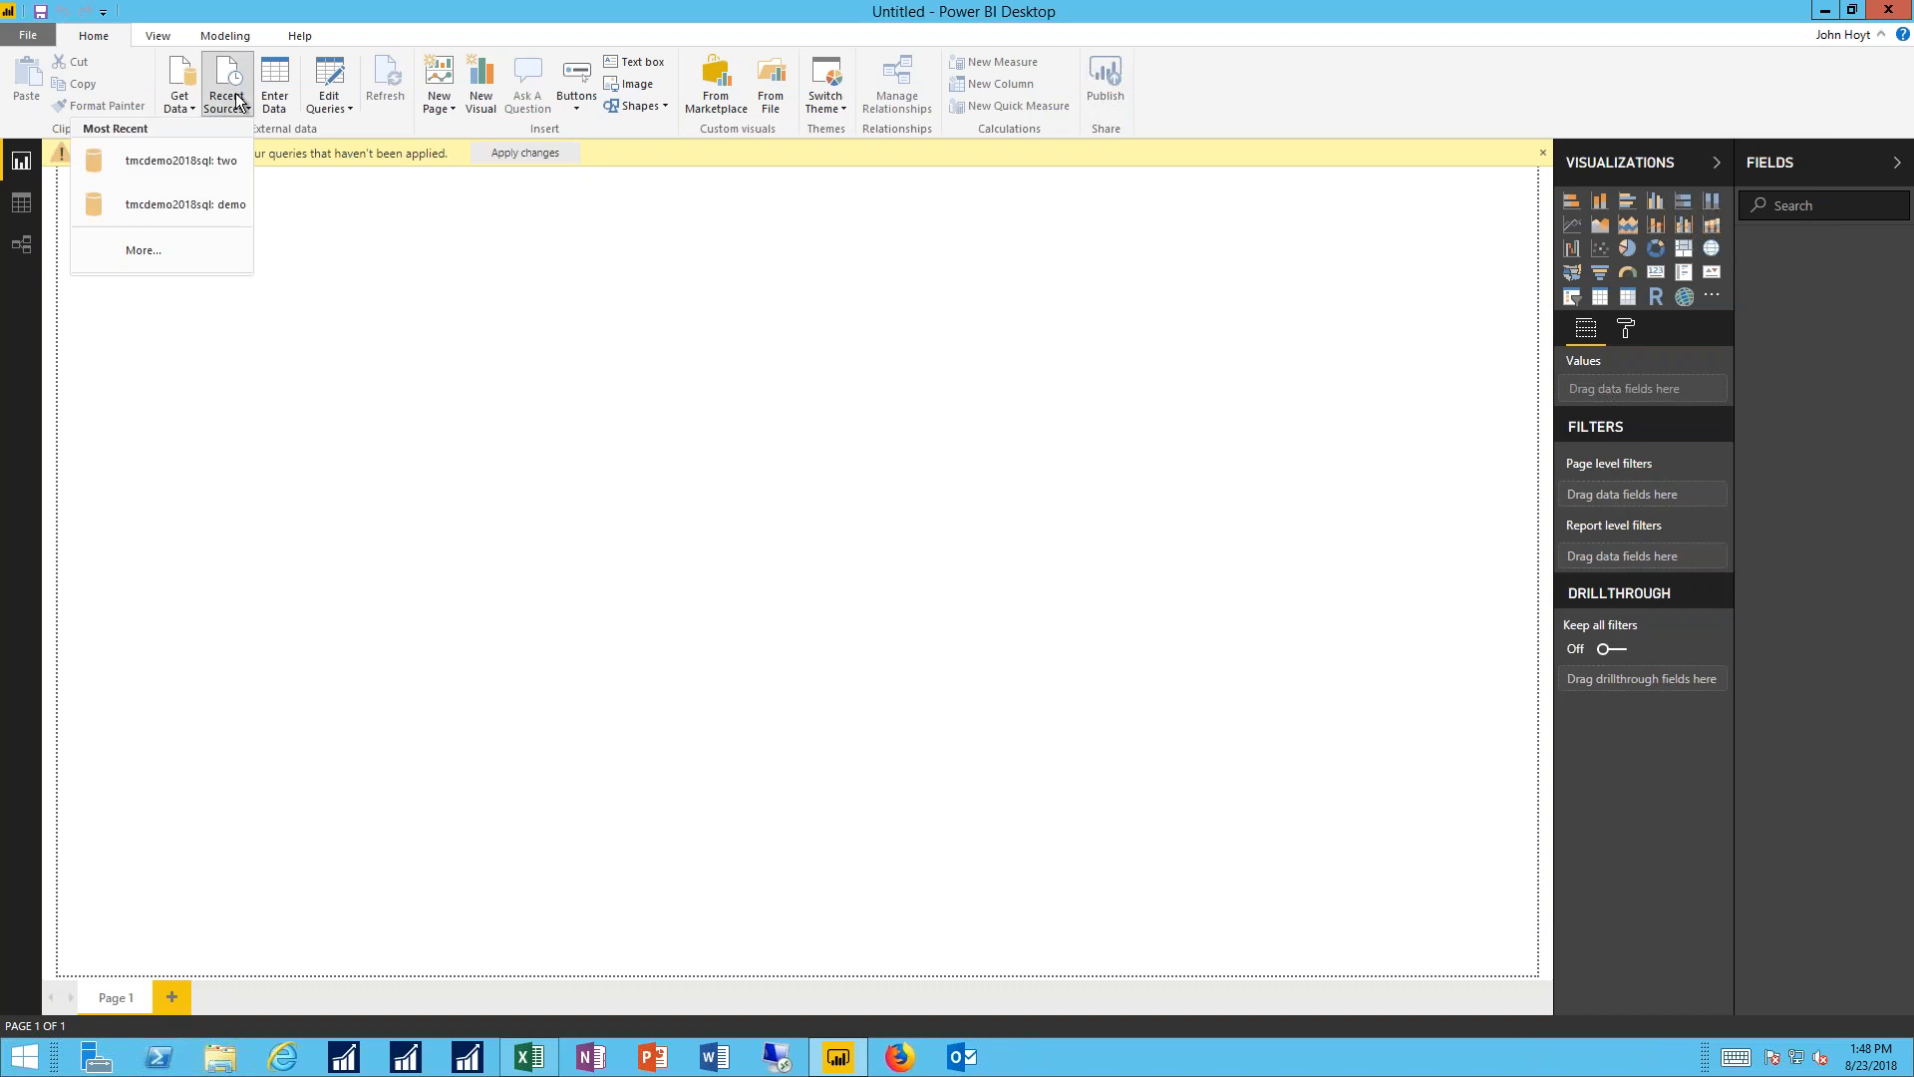
left_click(206, 163)
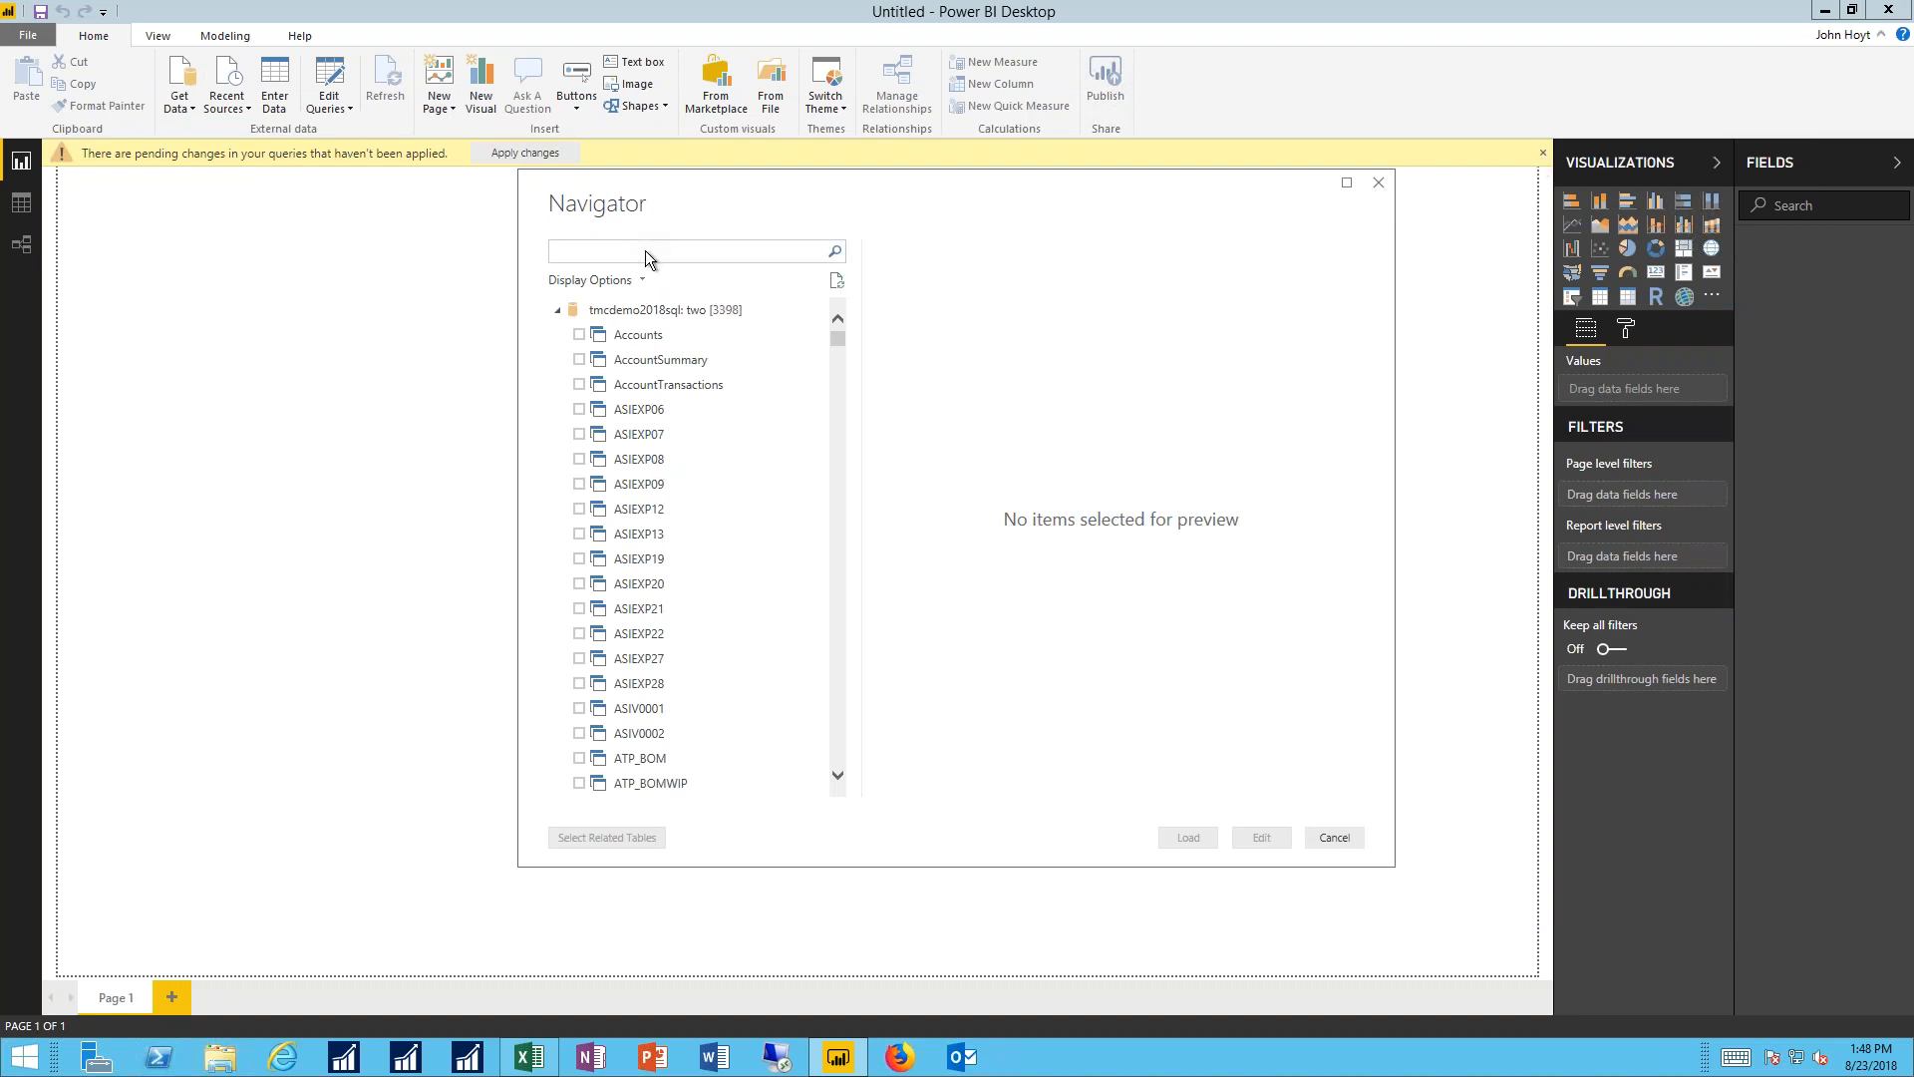
Search the tables for 'item', tick ItemQuantities and load it into the report.
left_click(644, 249)
type("item")
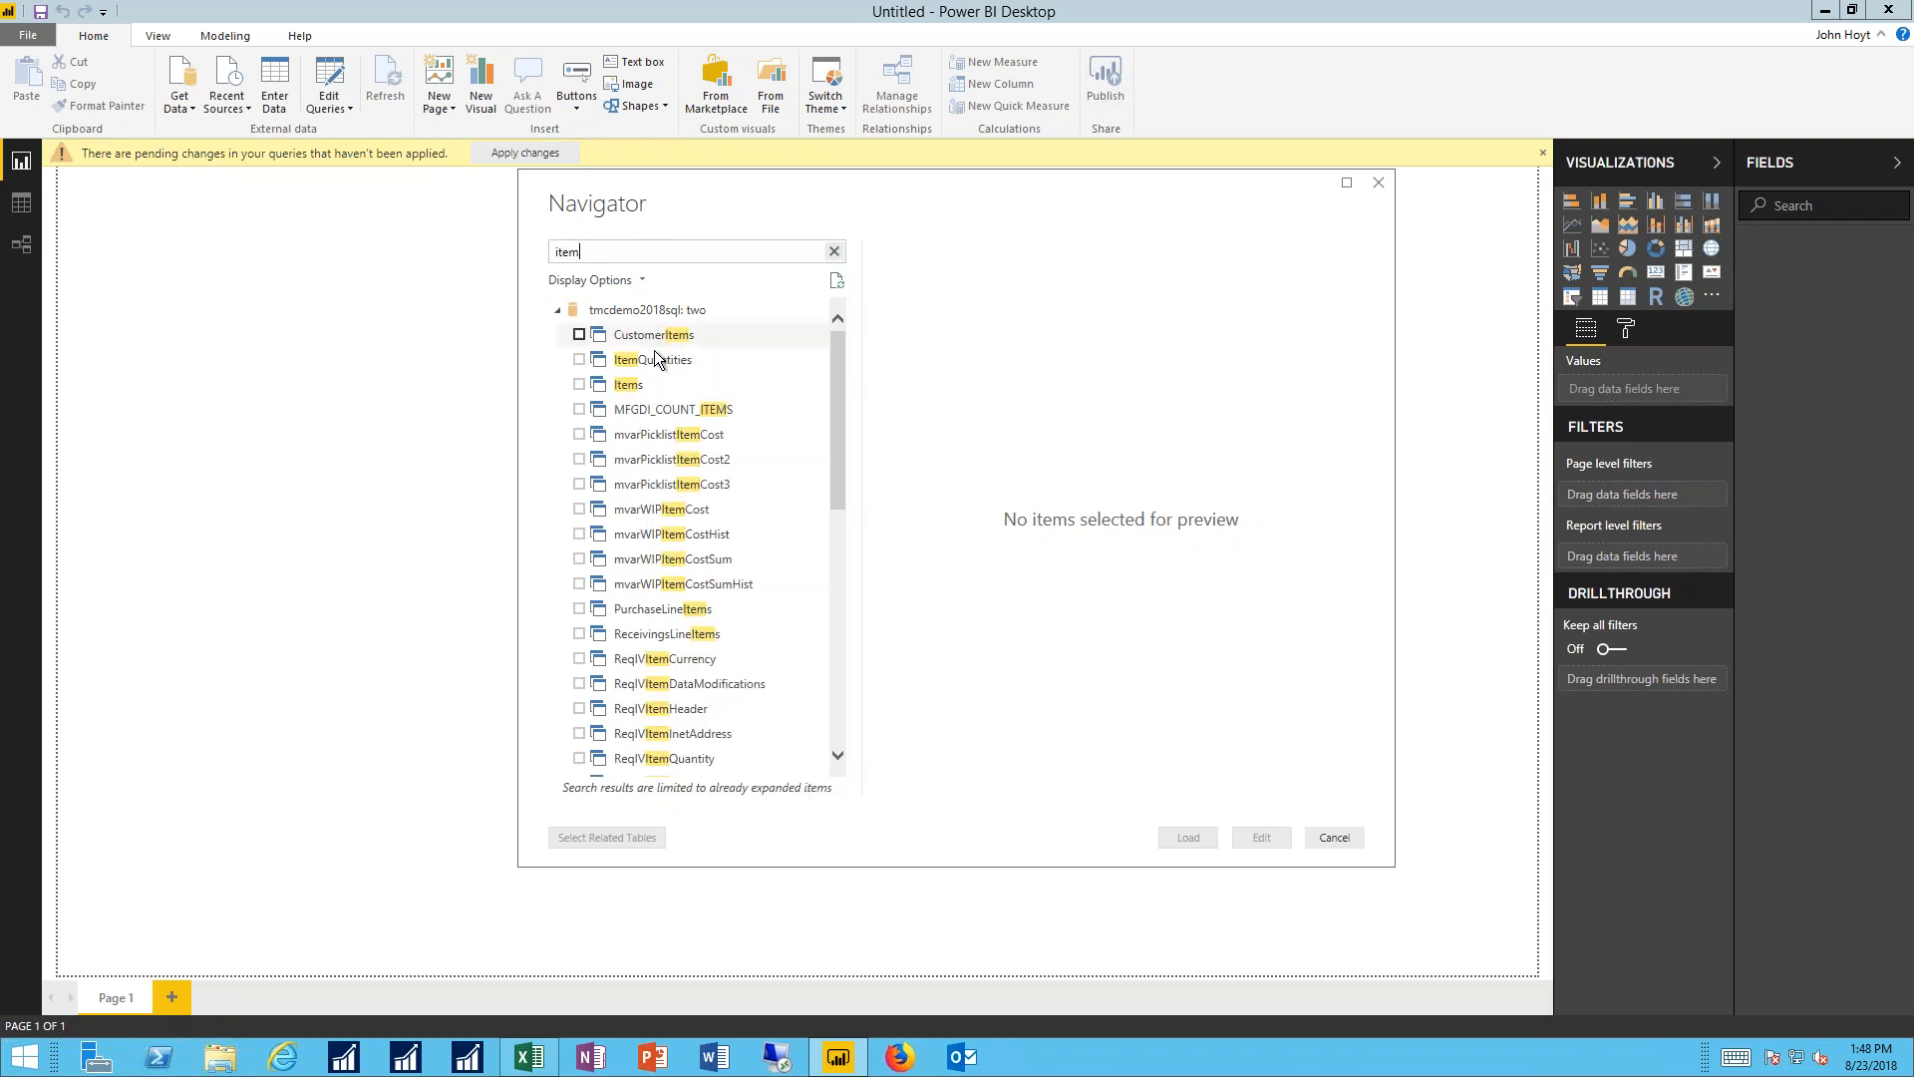
left_click(580, 360)
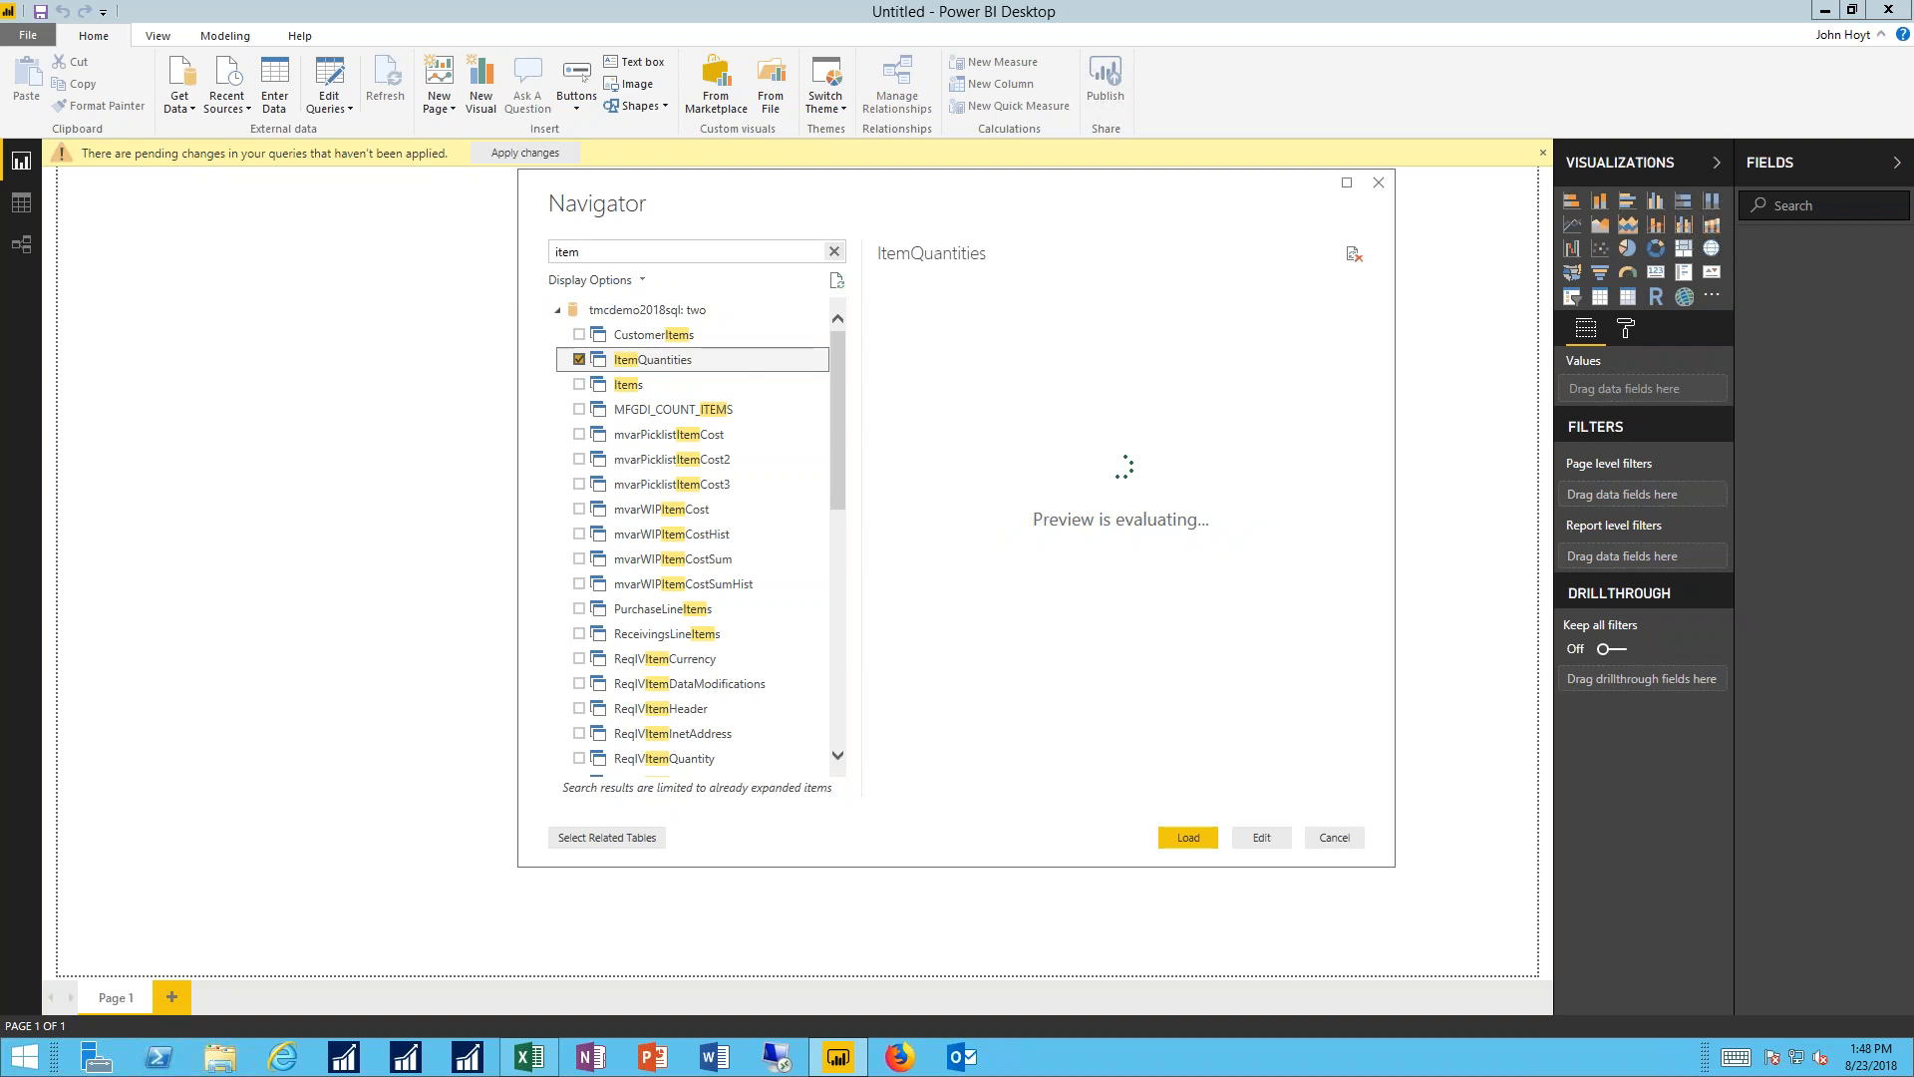
left_click(1191, 839)
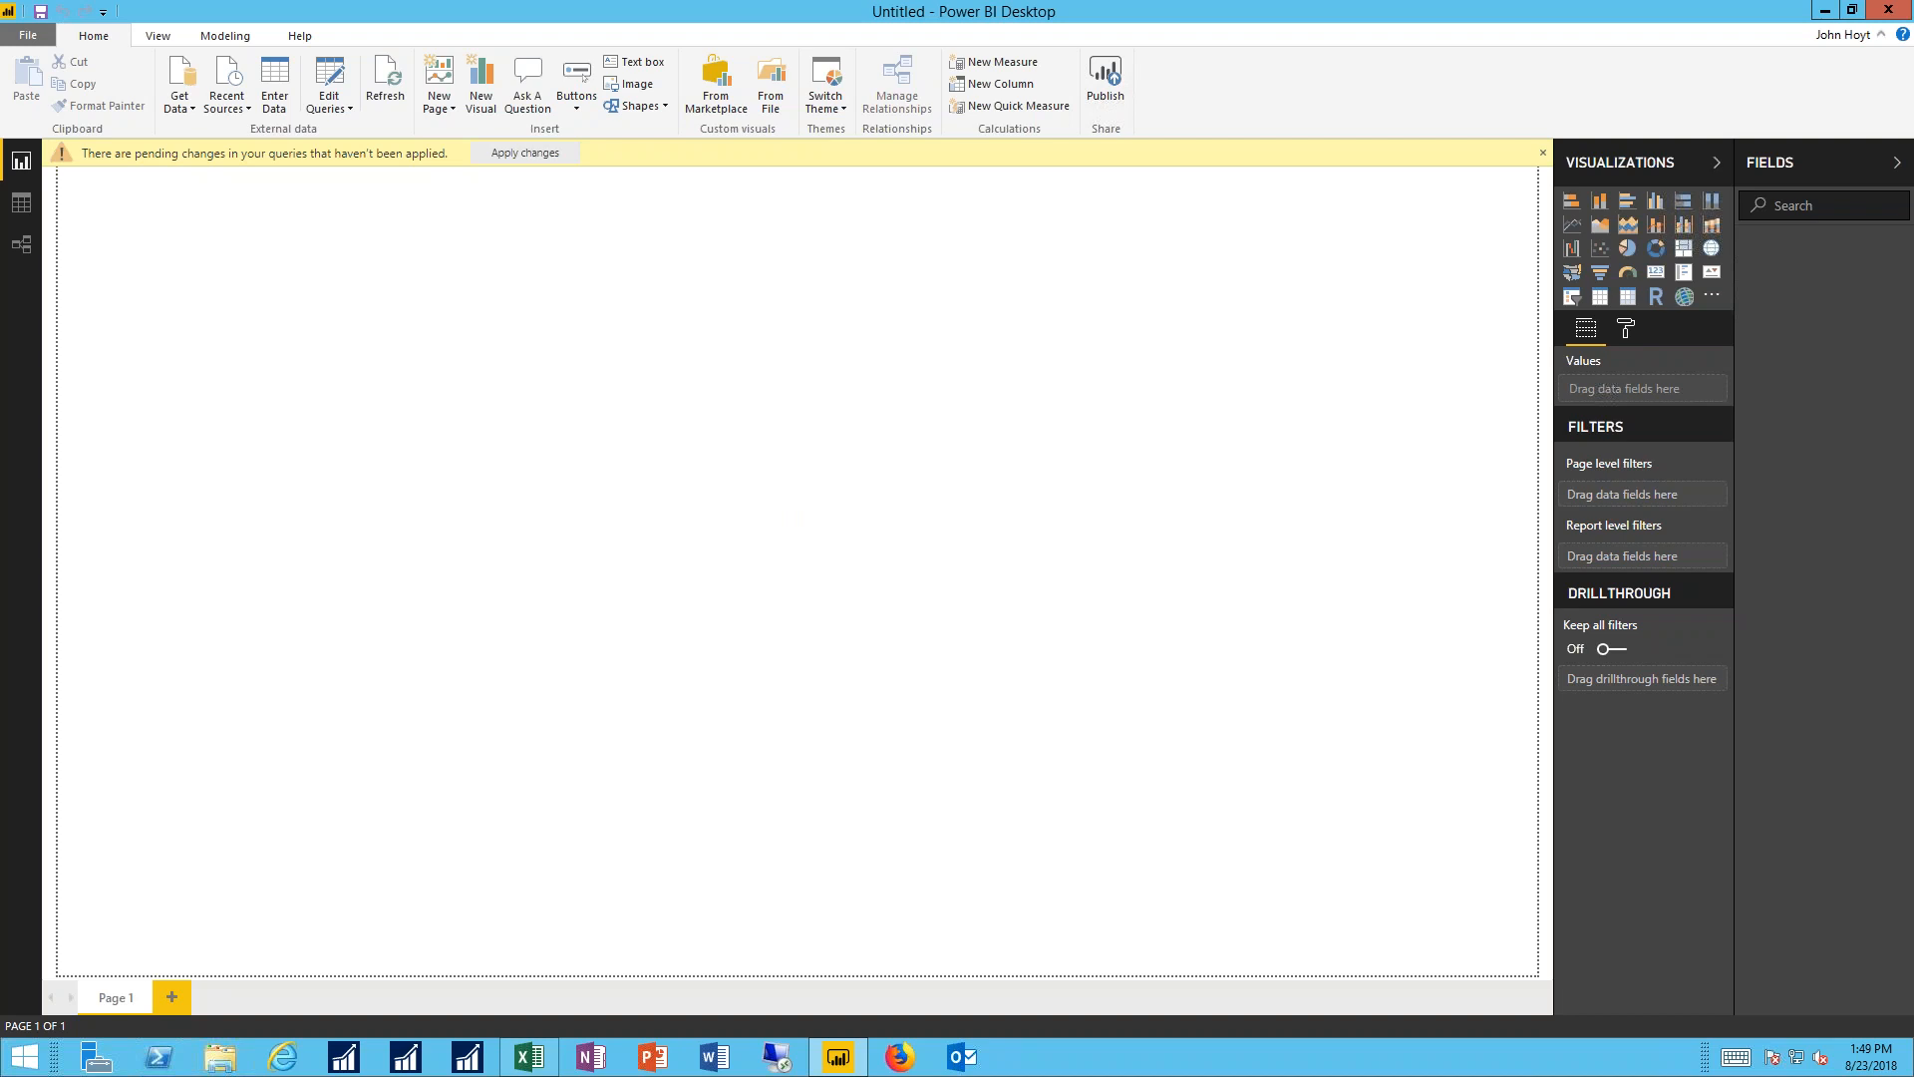
Apply the pending query changes once ItemQuantities (2) has loaded.
left_click(523, 152)
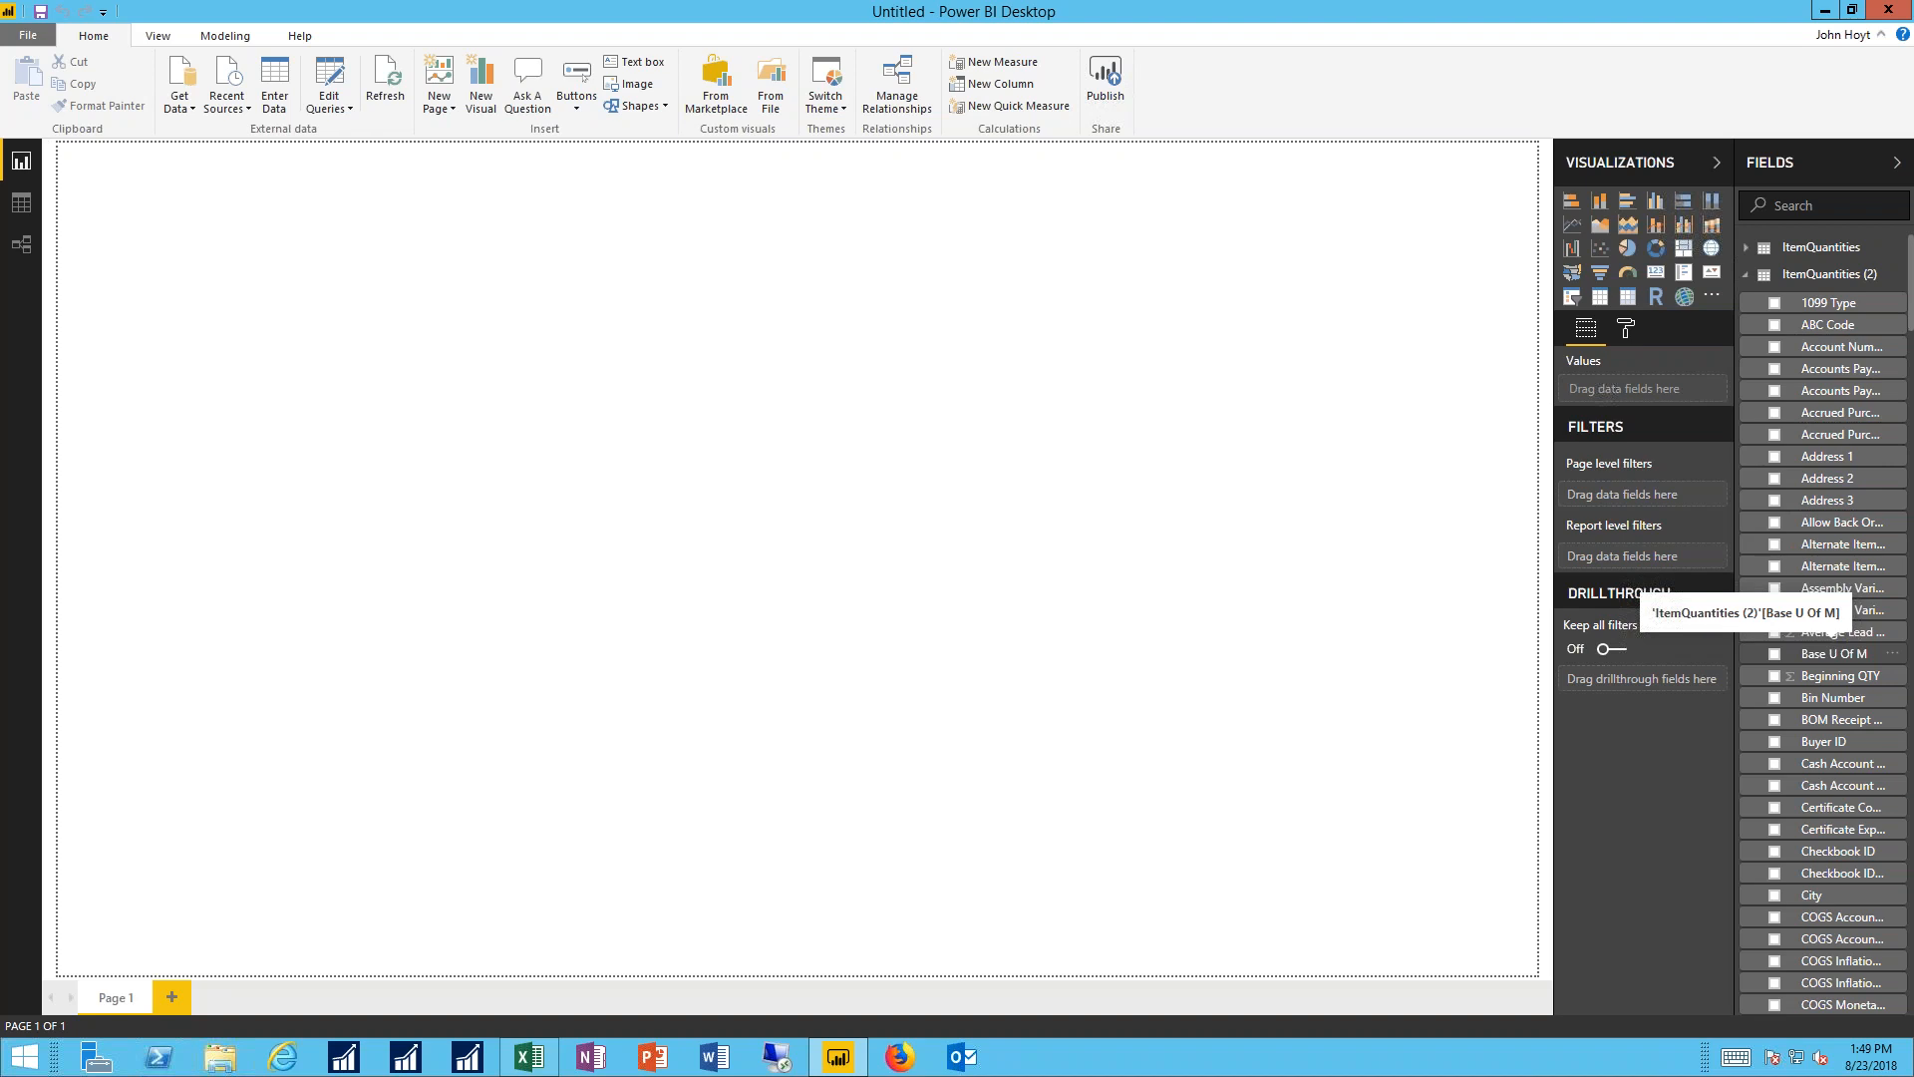
Add an empty table visual to the report canvas.
left_click(1602, 298)
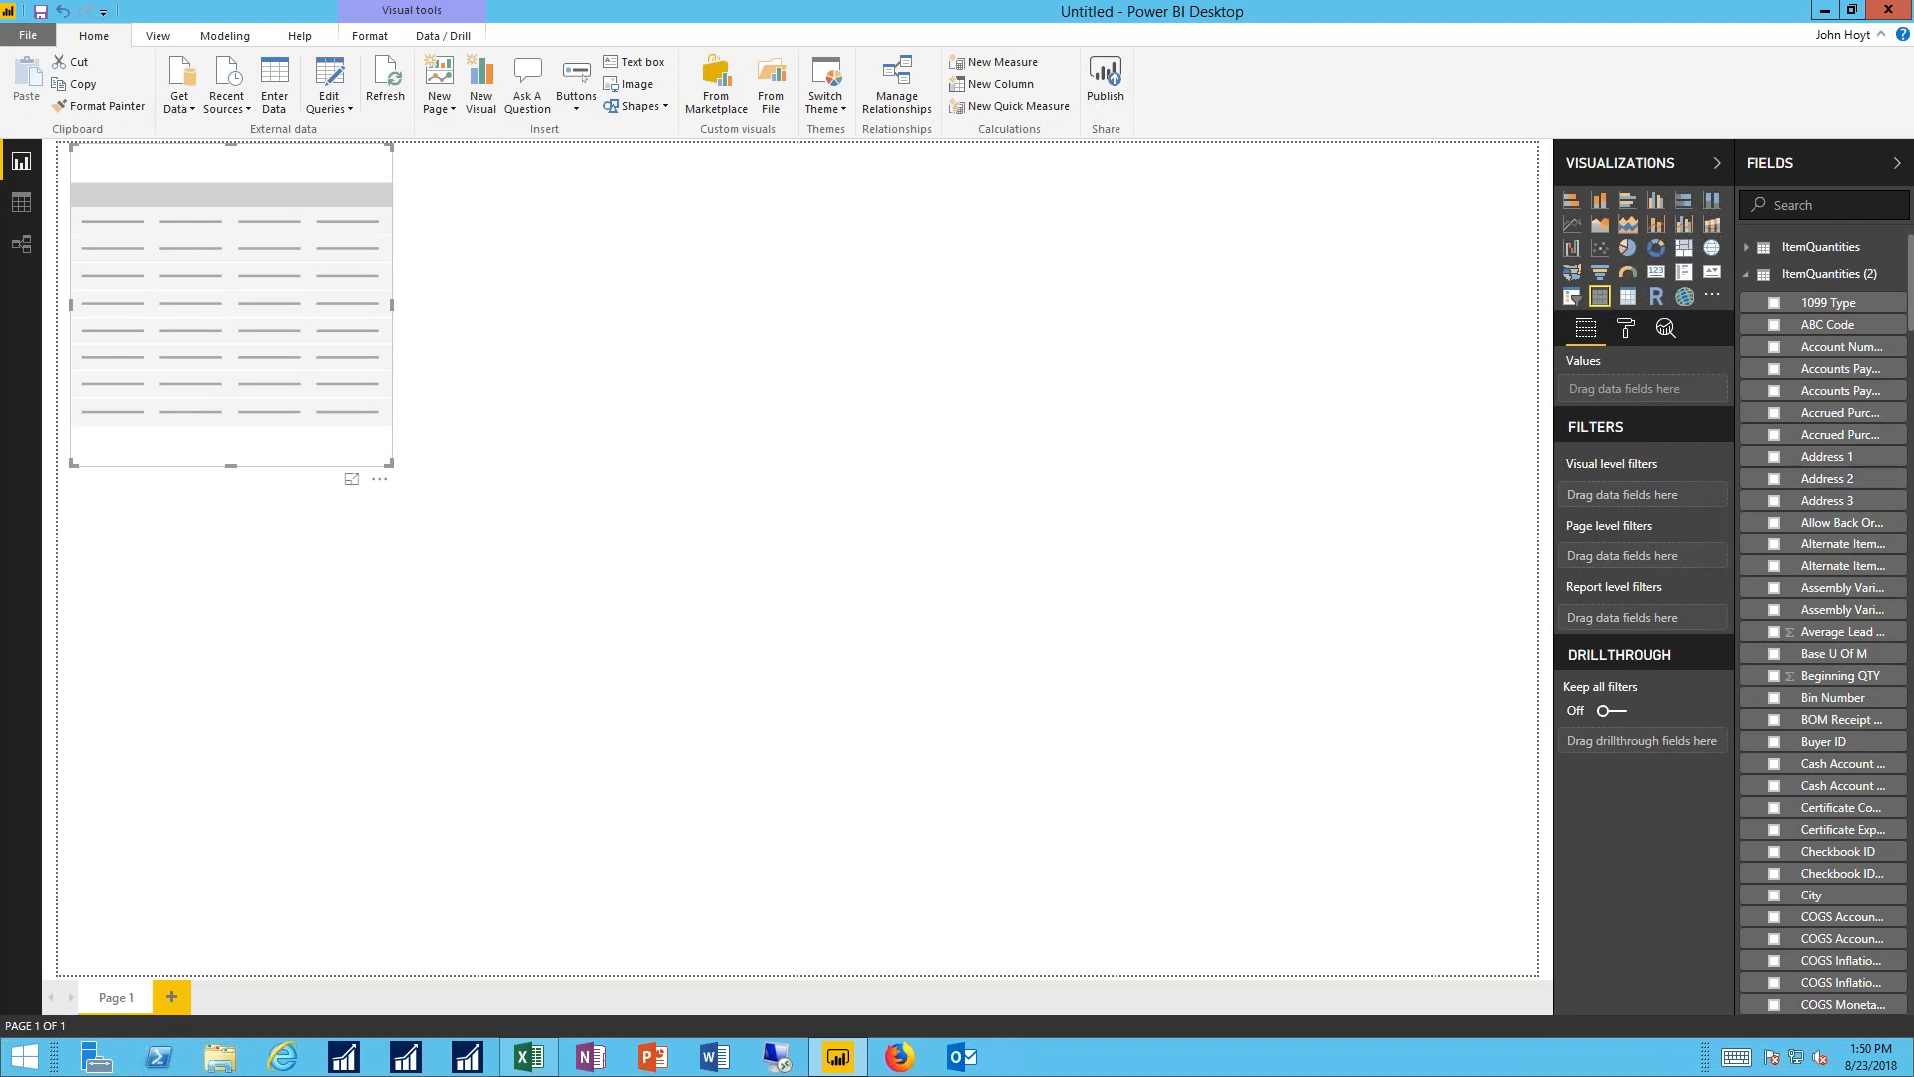
Add Item Class Code, Item Number, Item Description, QTY On Hand, QTY Available and QTY Sold as table columns.
left_click_drag(1911, 319, 1907, 551)
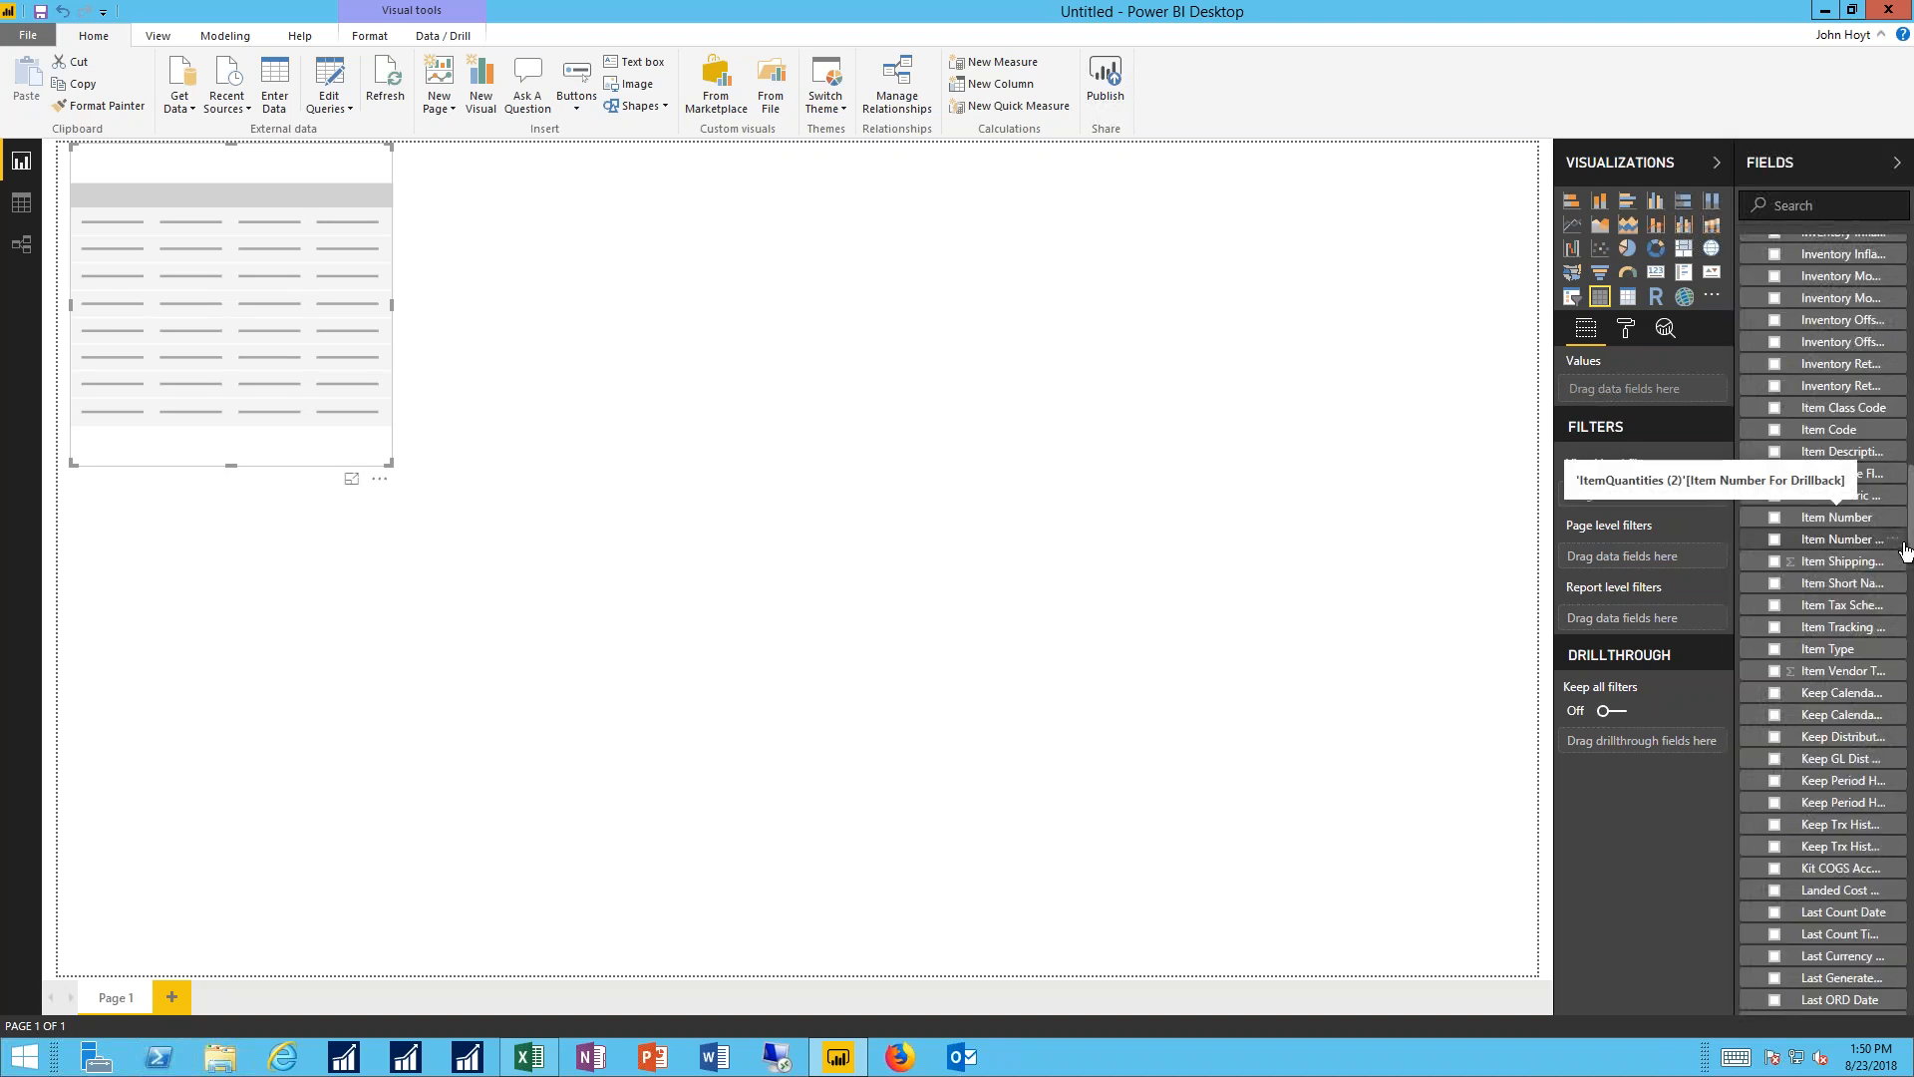
left_click(1774, 408)
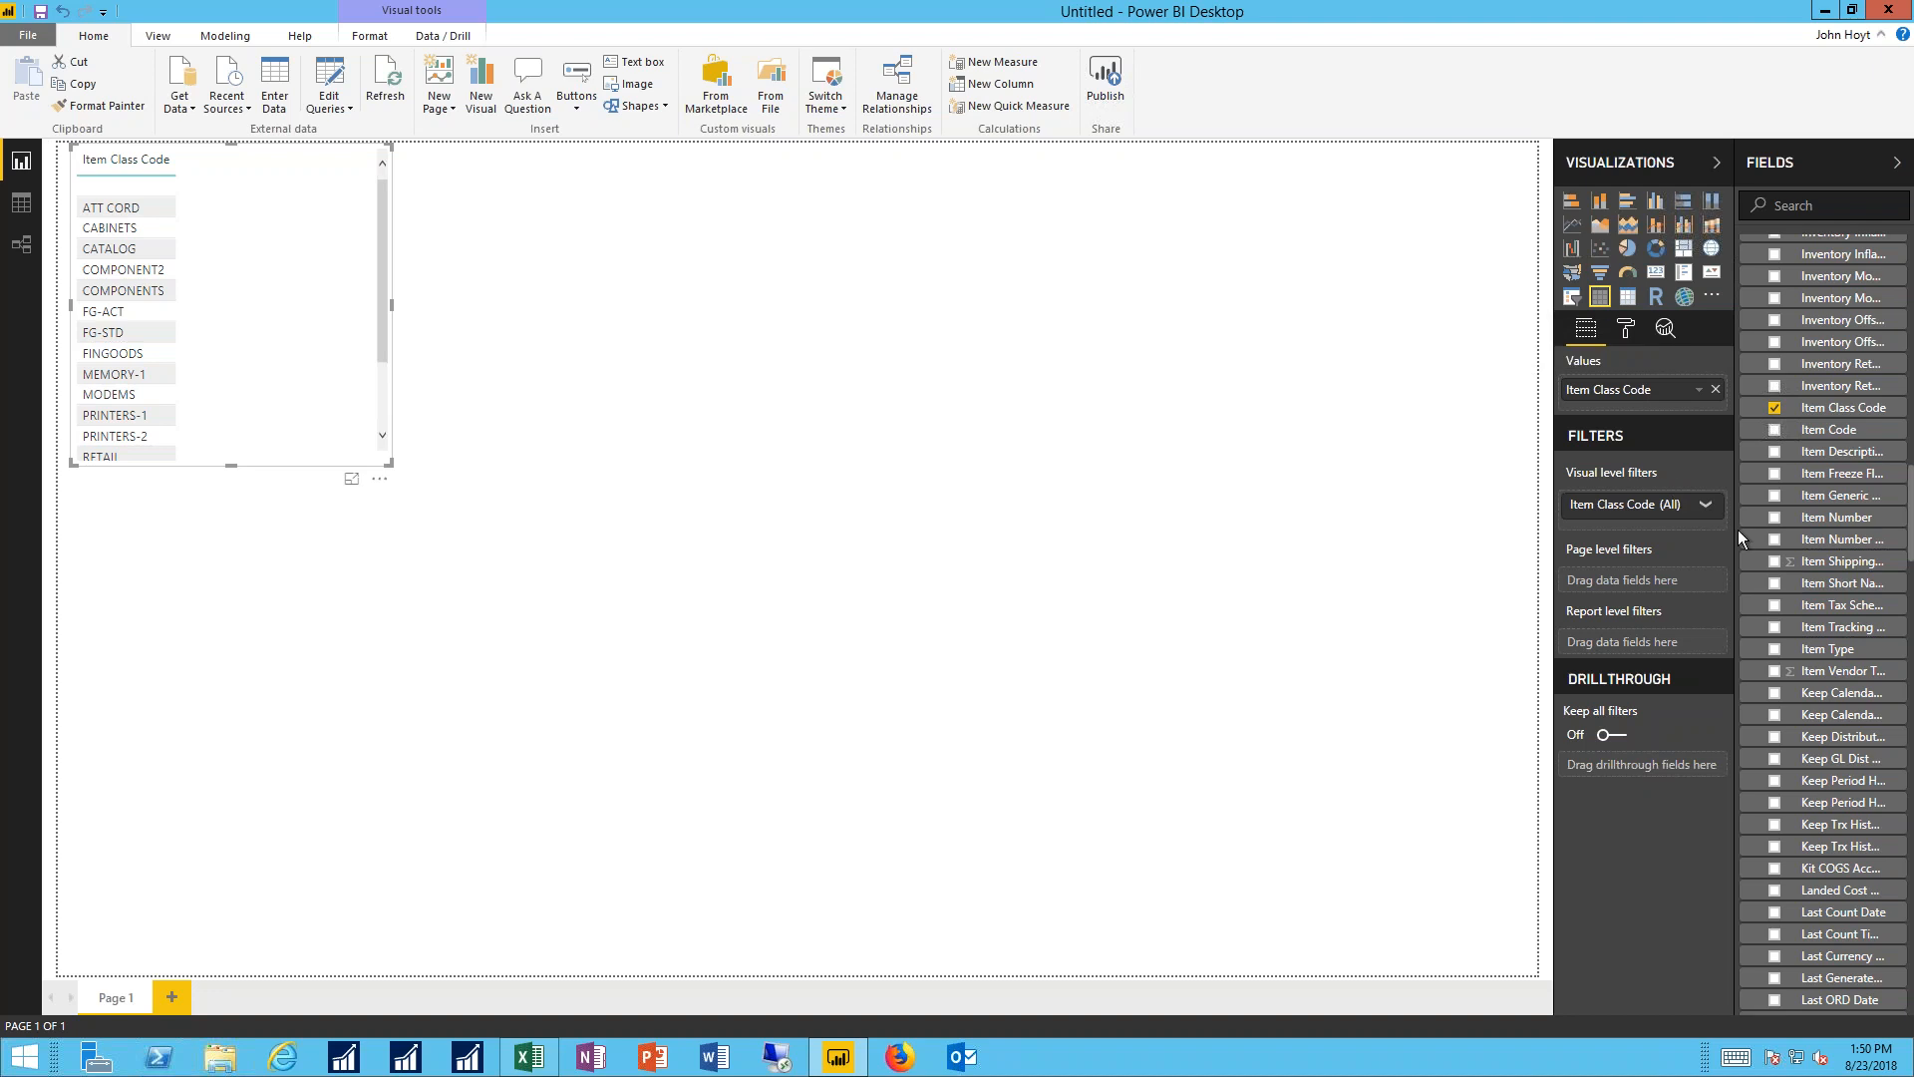
left_click(1775, 517)
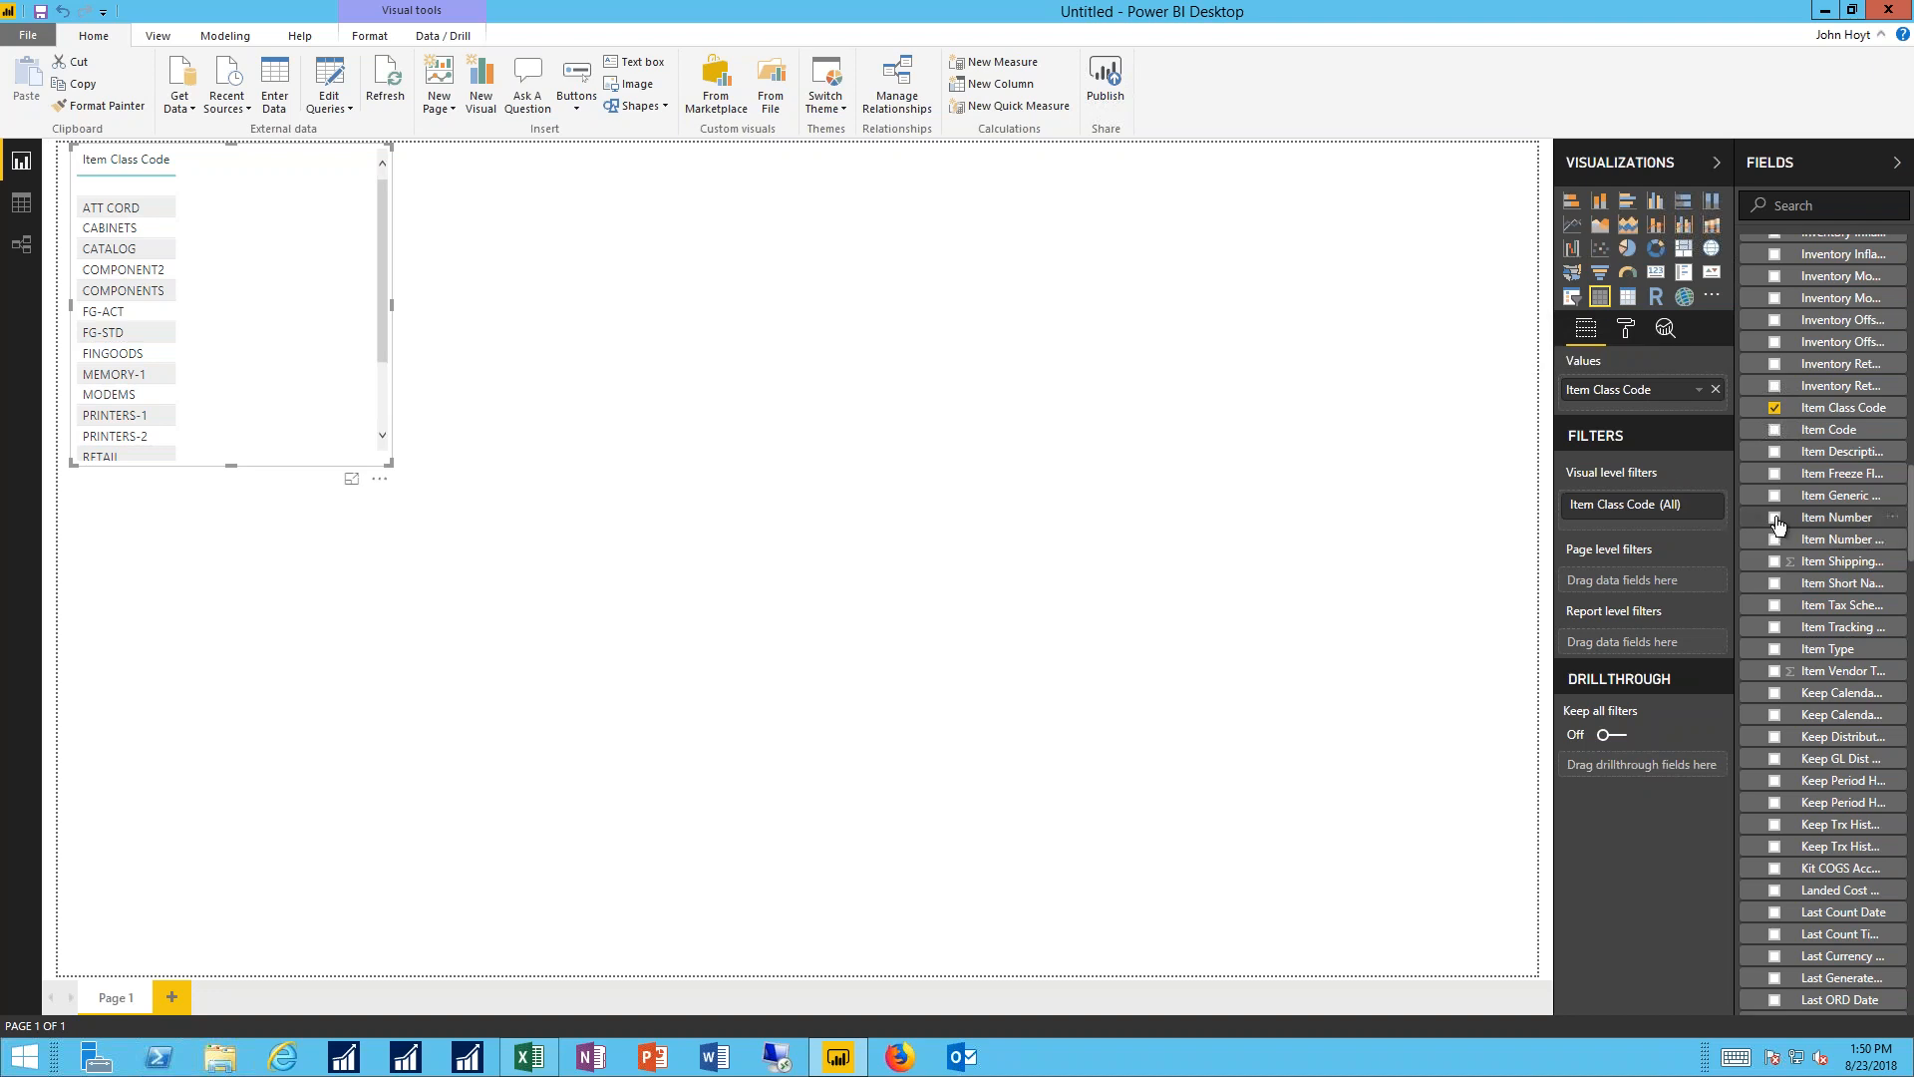
left_click(1776, 454)
scroll(1830, 559, "down", 6)
scroll(1828, 558, "down", 15)
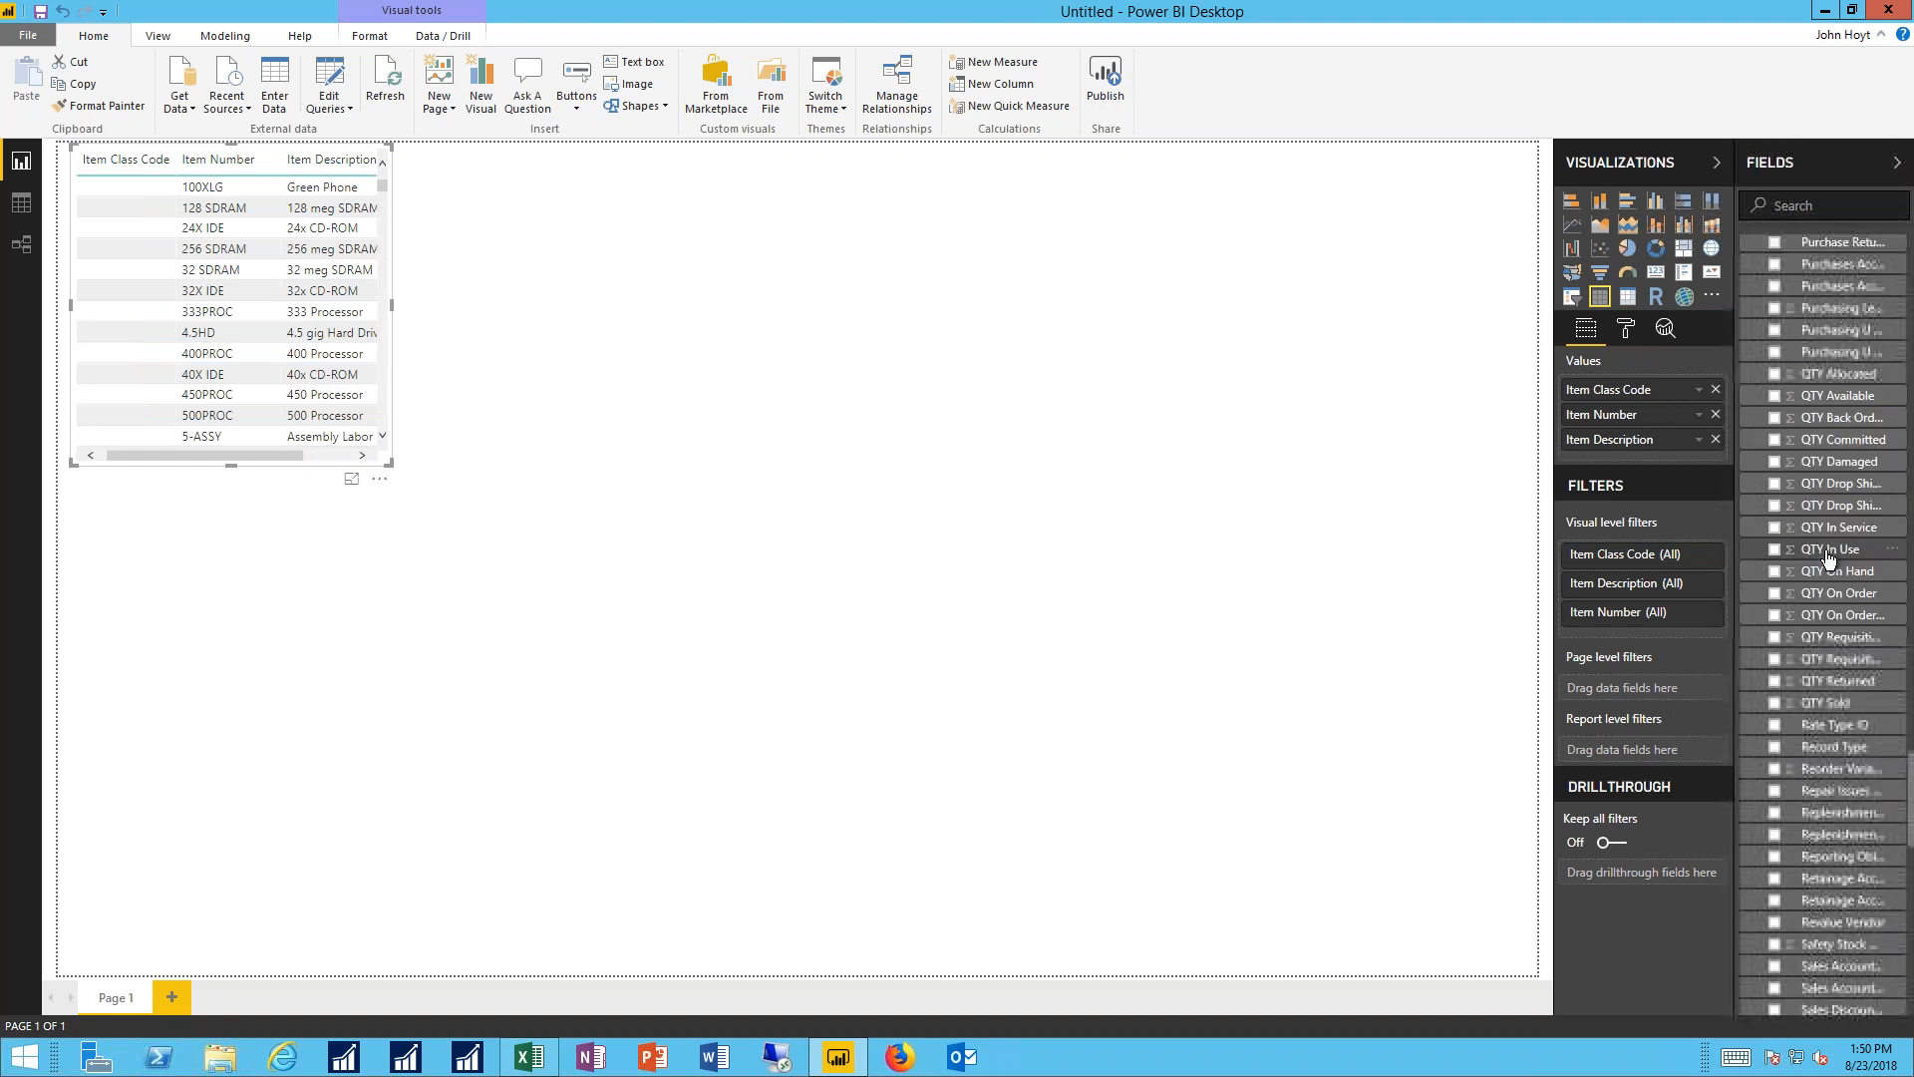
left_click(1775, 571)
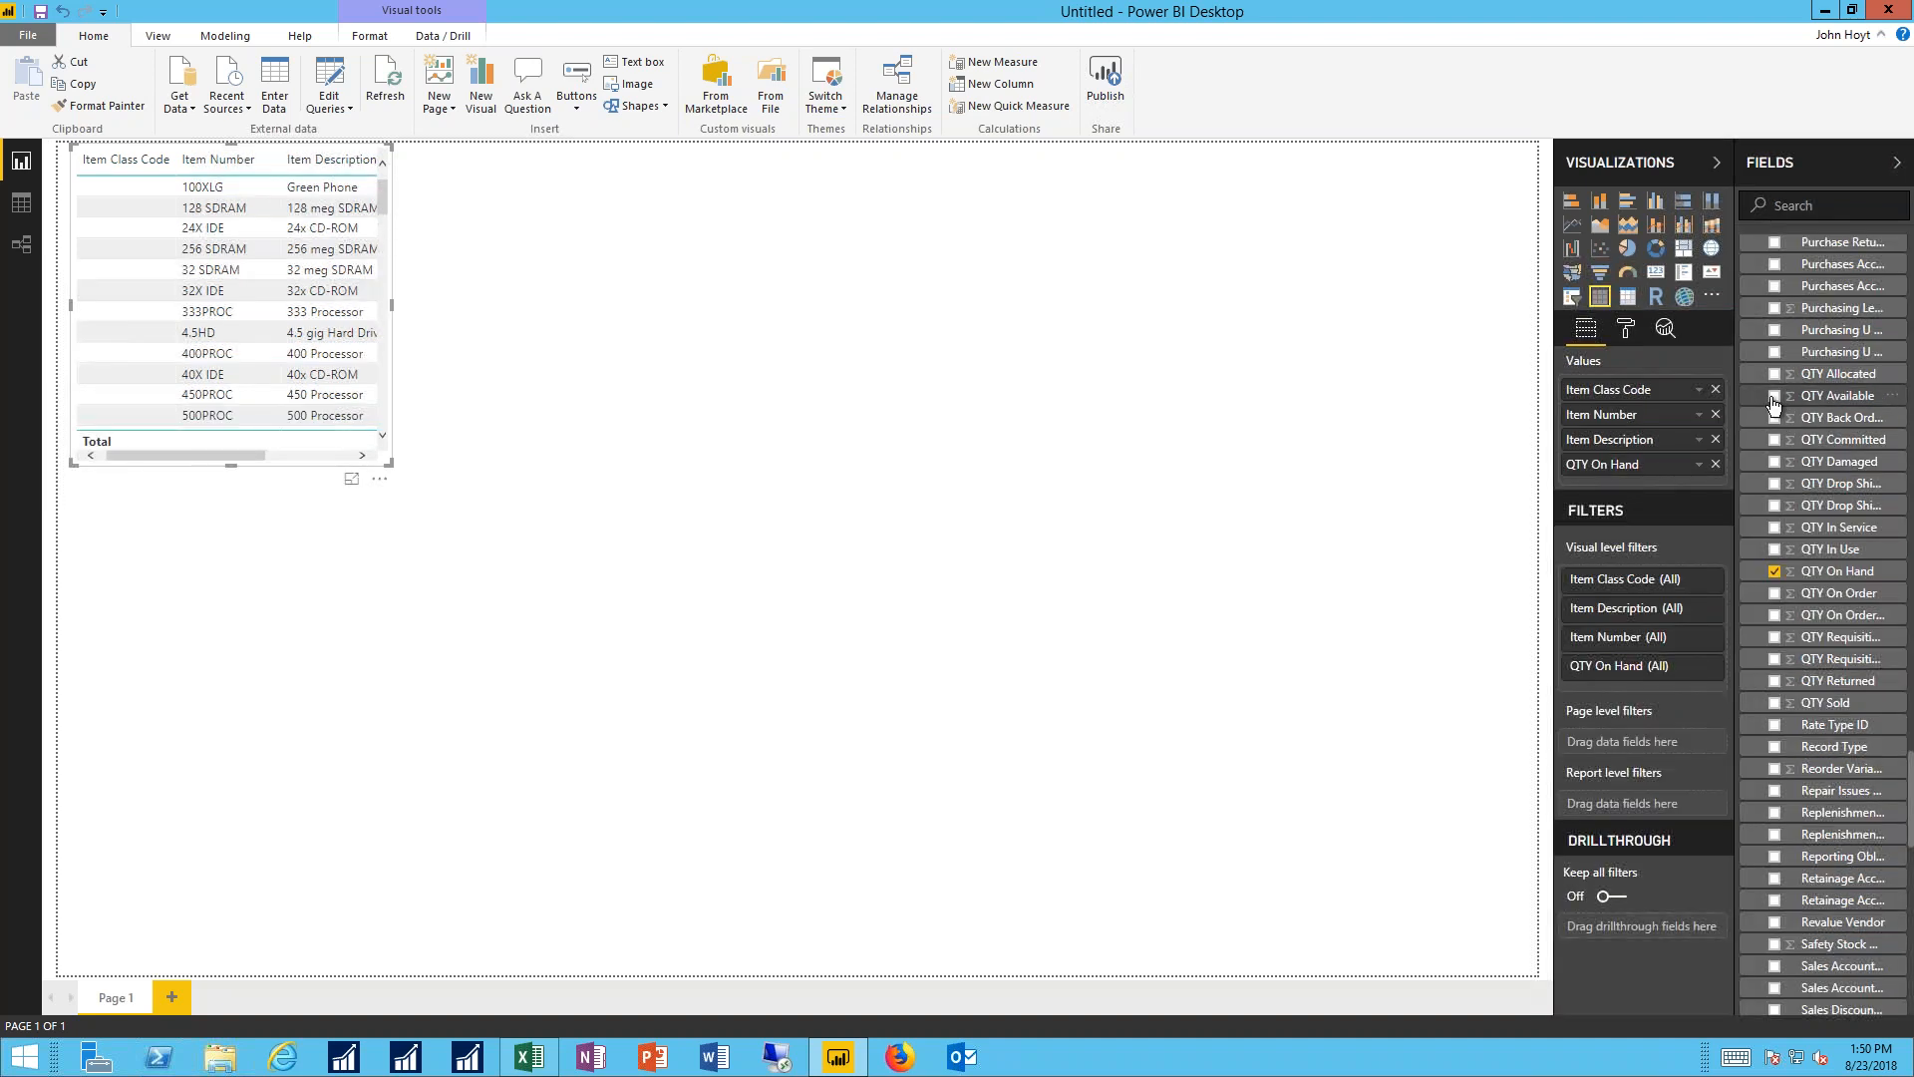
left_click(1775, 396)
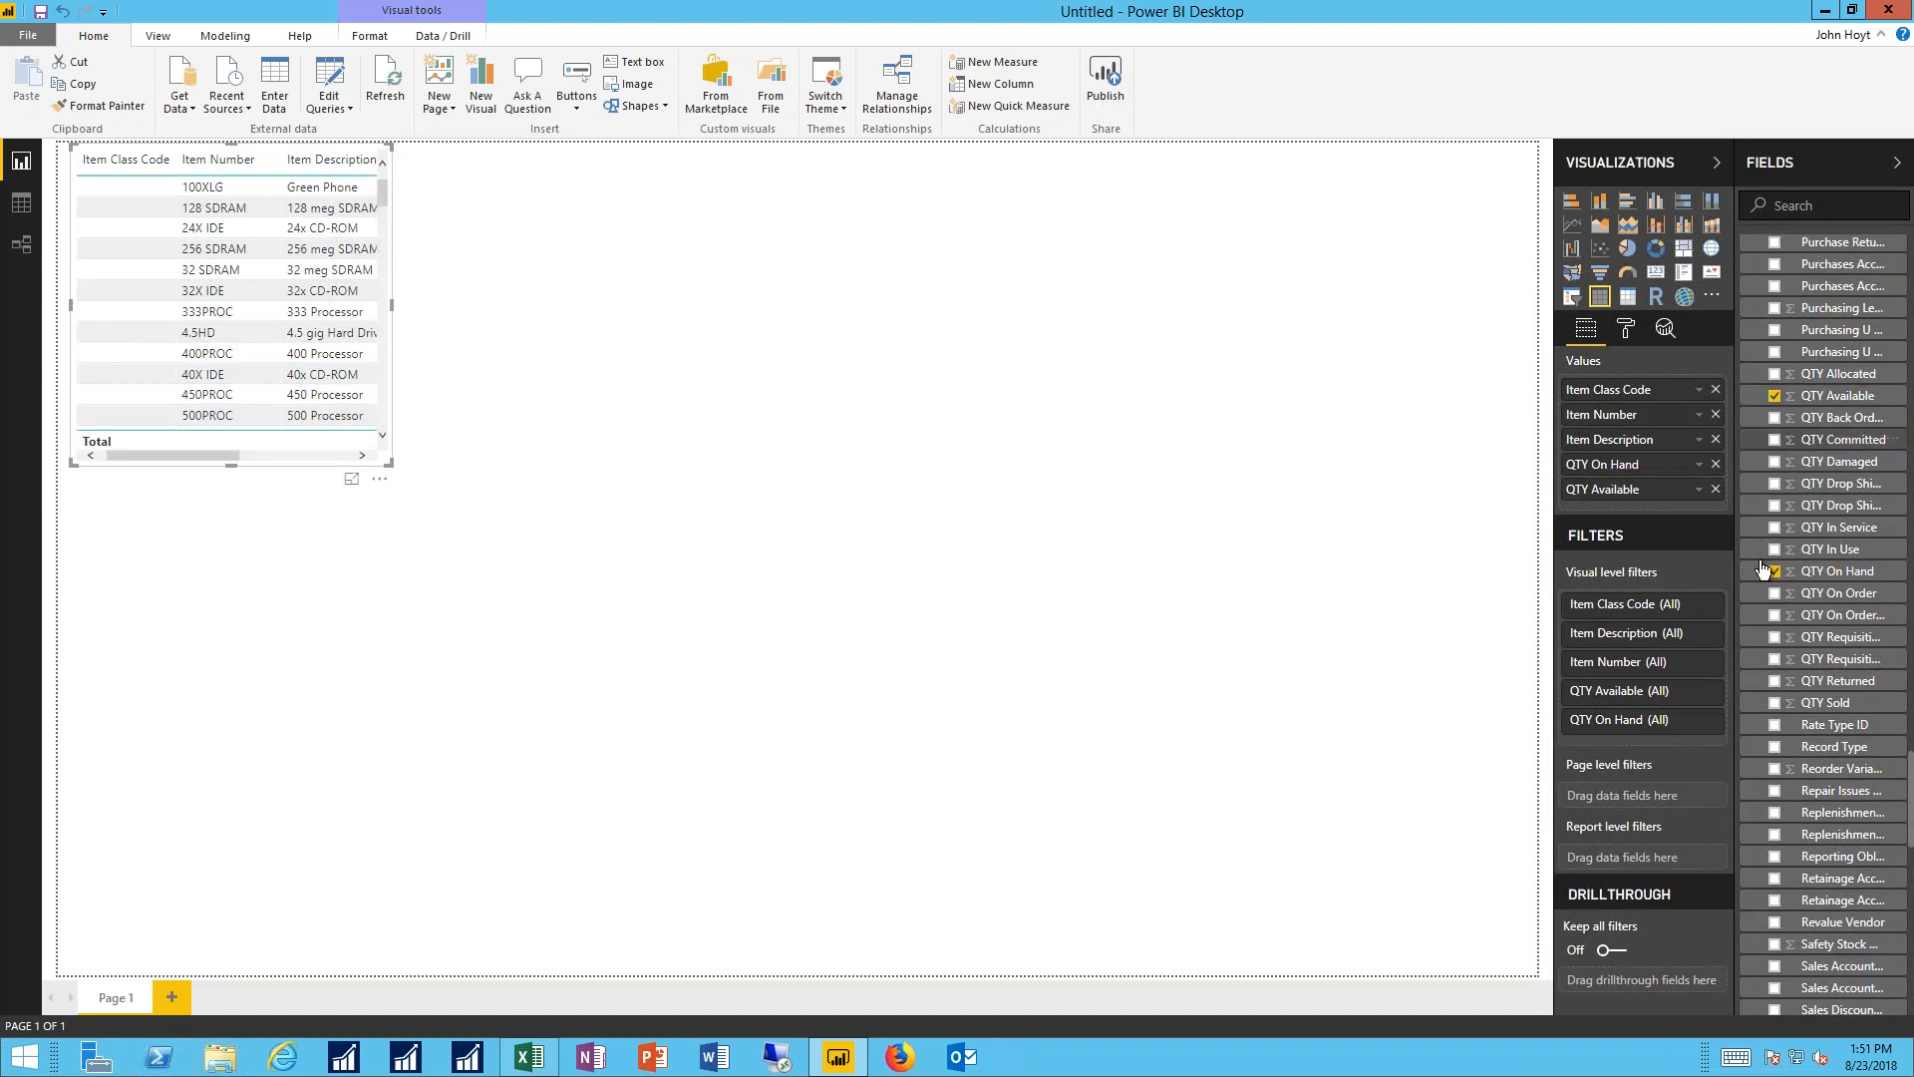
left_click(1775, 703)
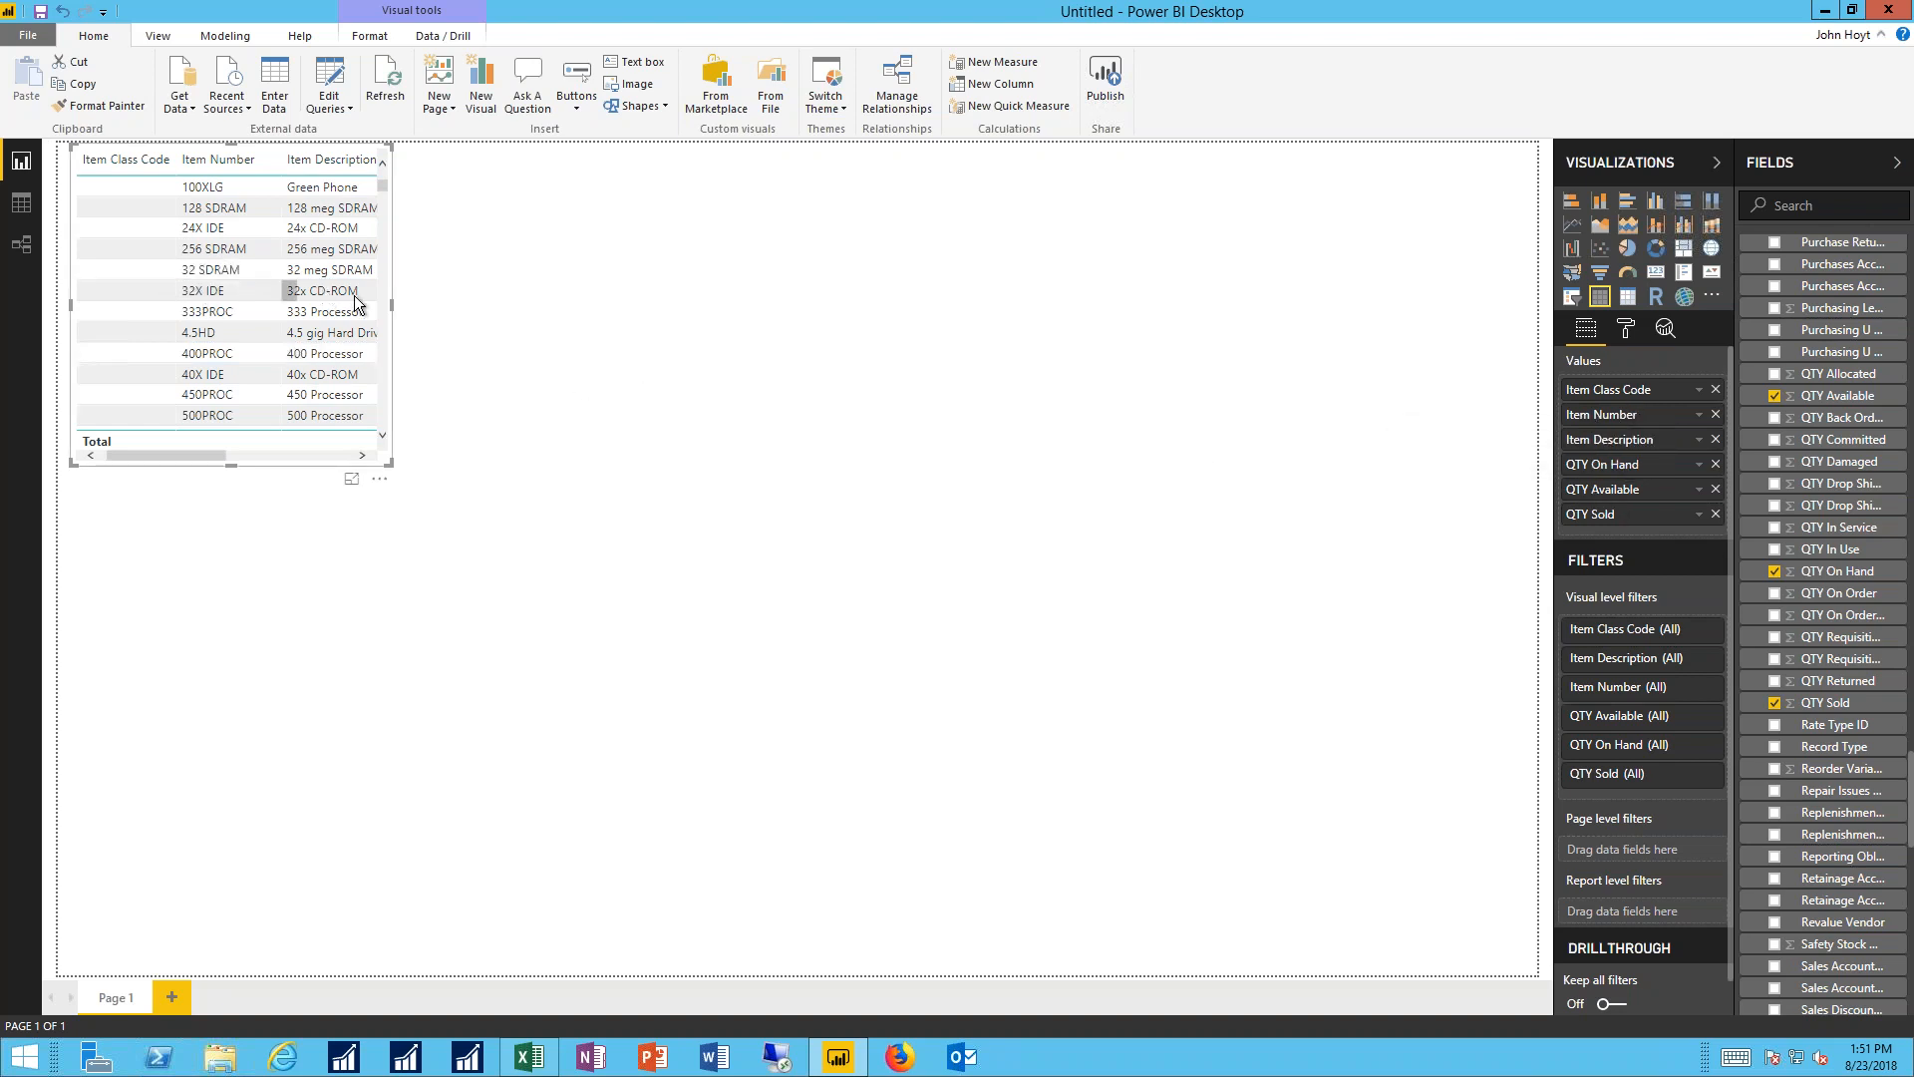
Widen the inventory table to show all quantity columns and exclude blank Item Class Code rows.
left_click_drag(391, 303, 734, 319)
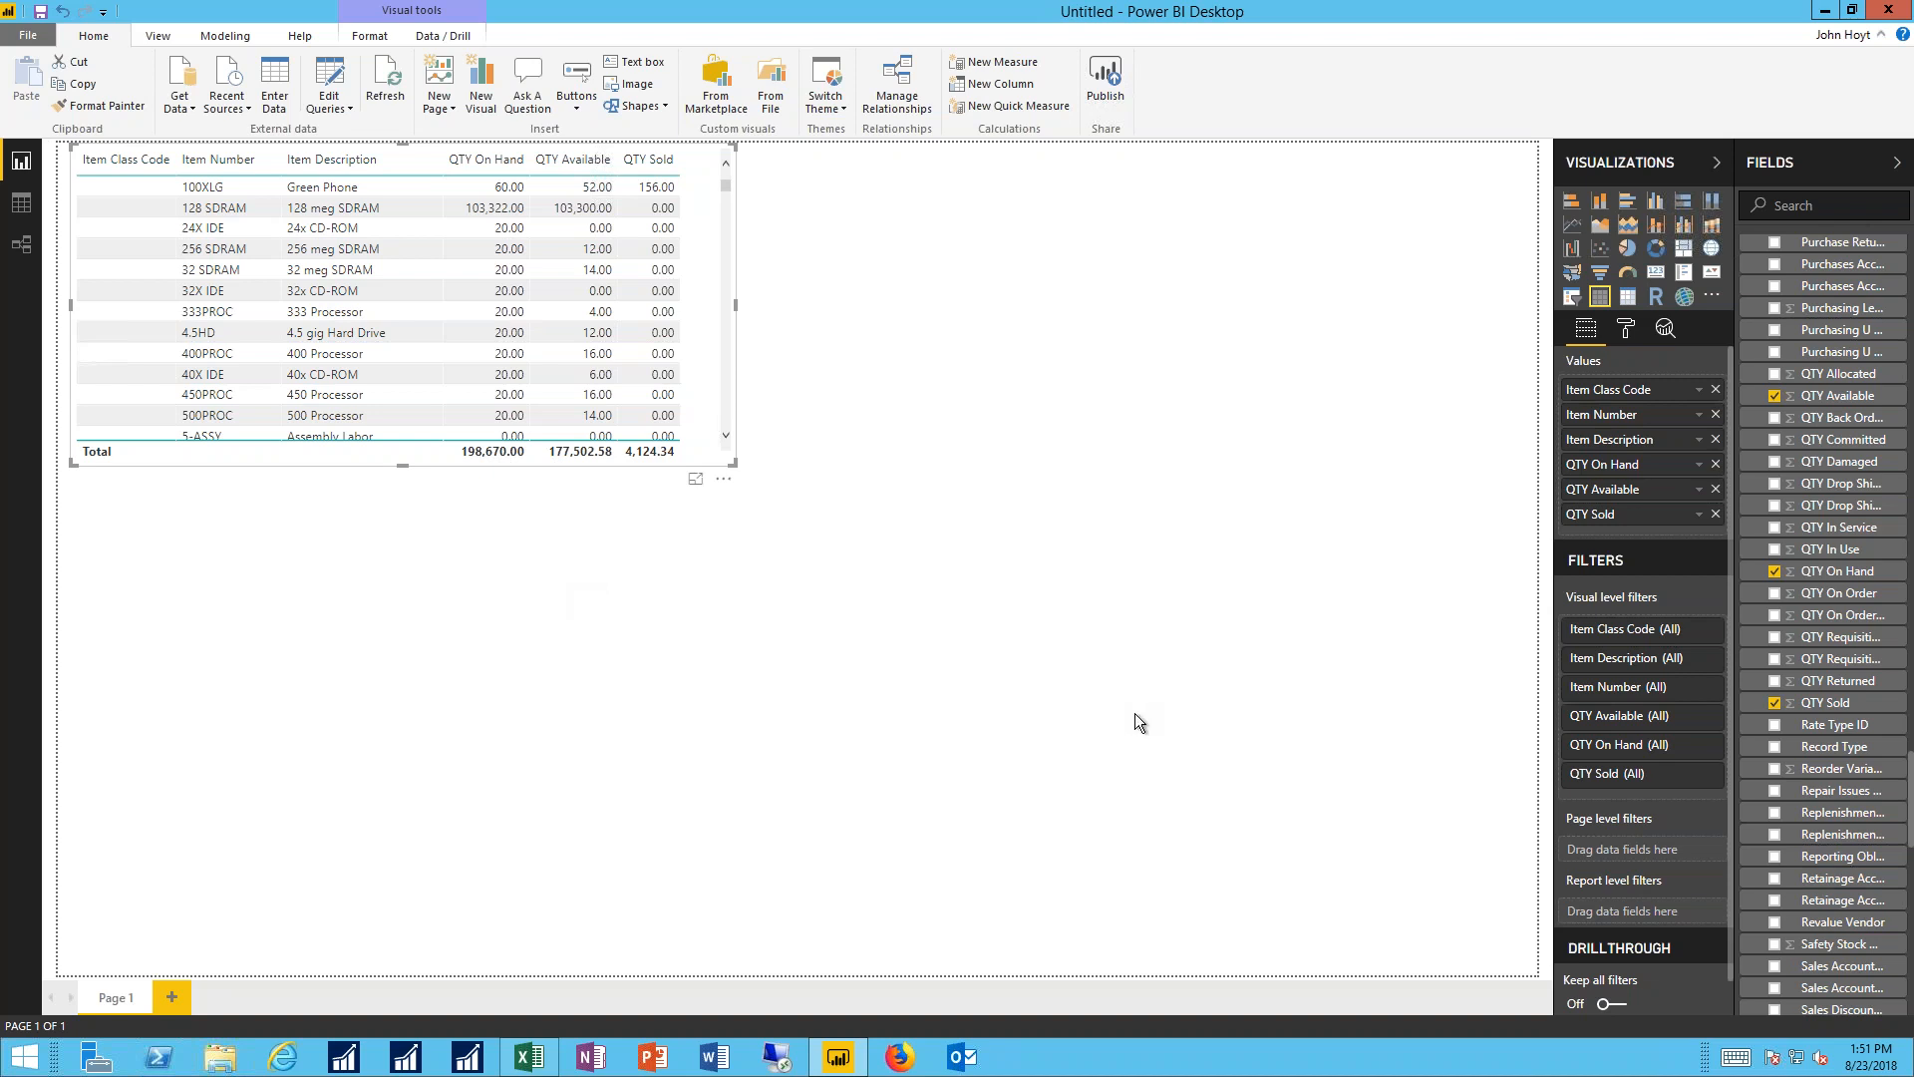
left_click(1706, 631)
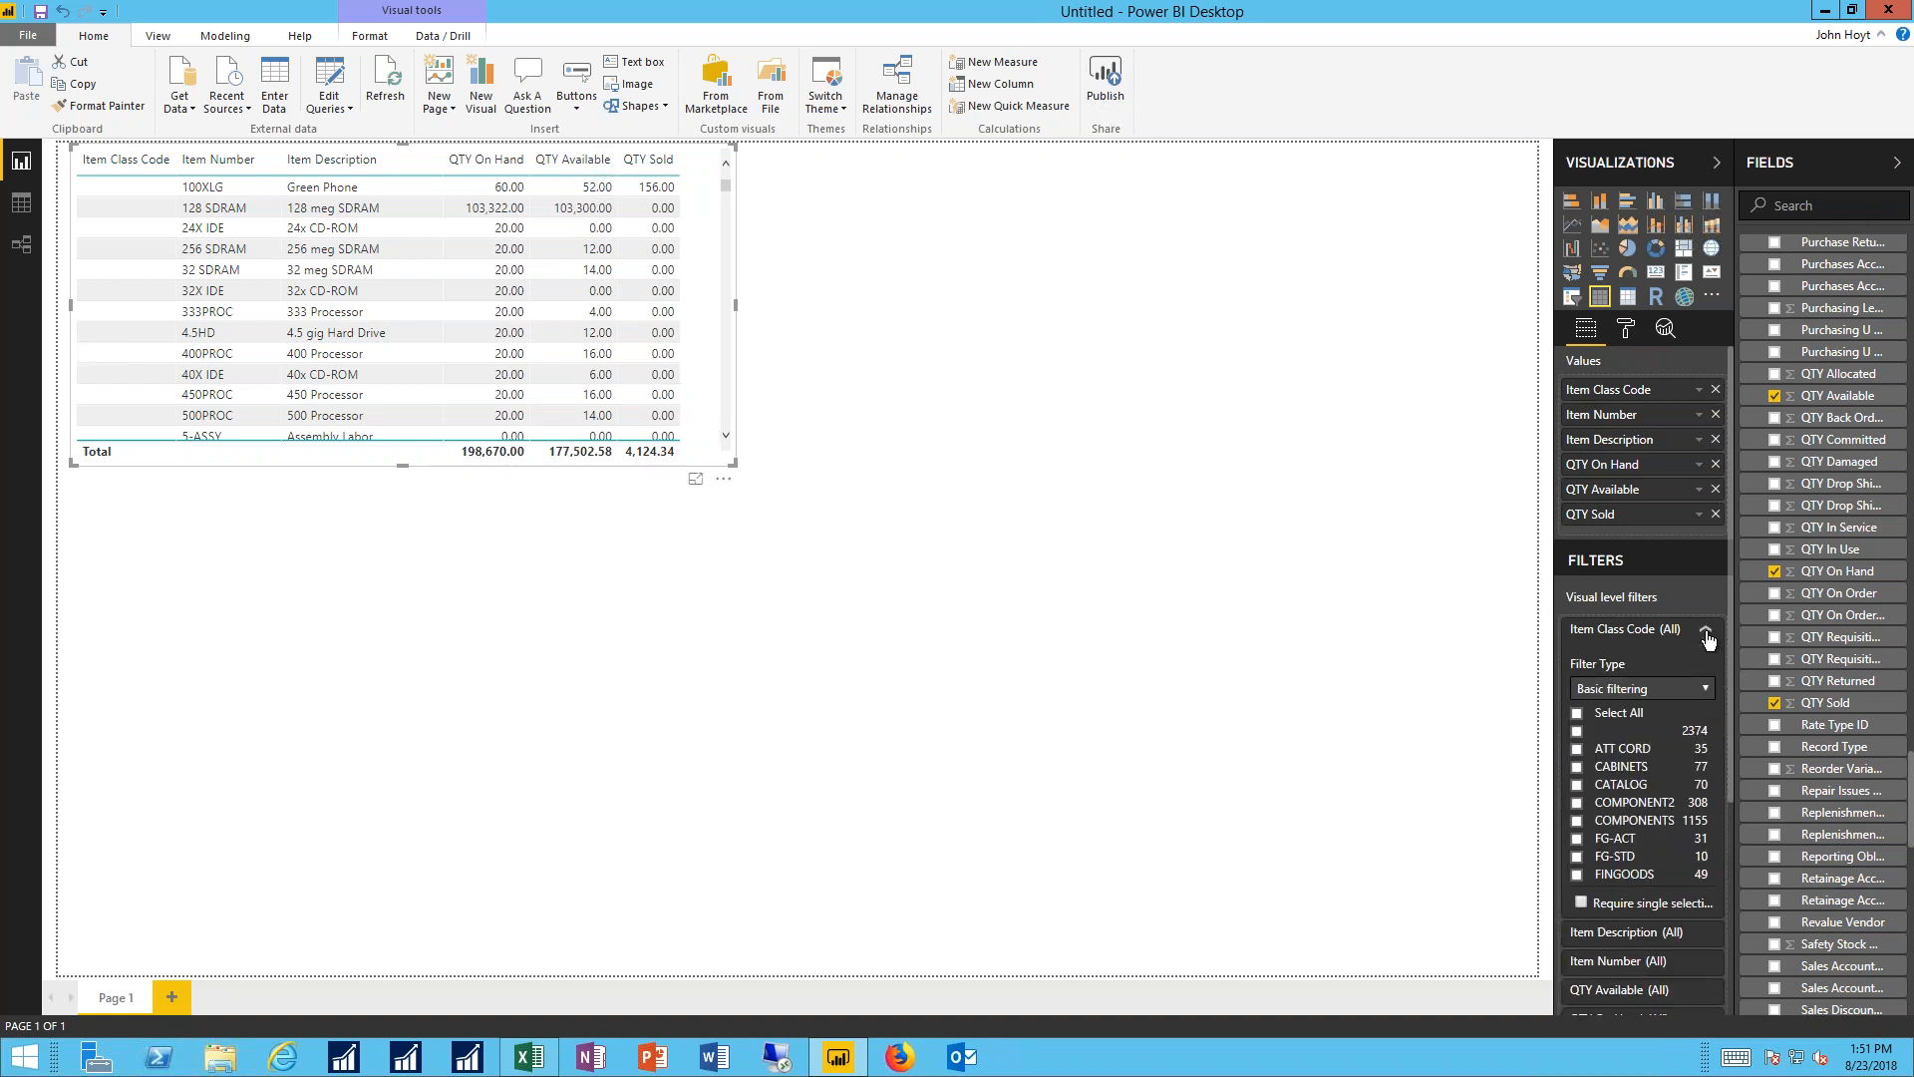
left_click(1576, 713)
left_click(1578, 732)
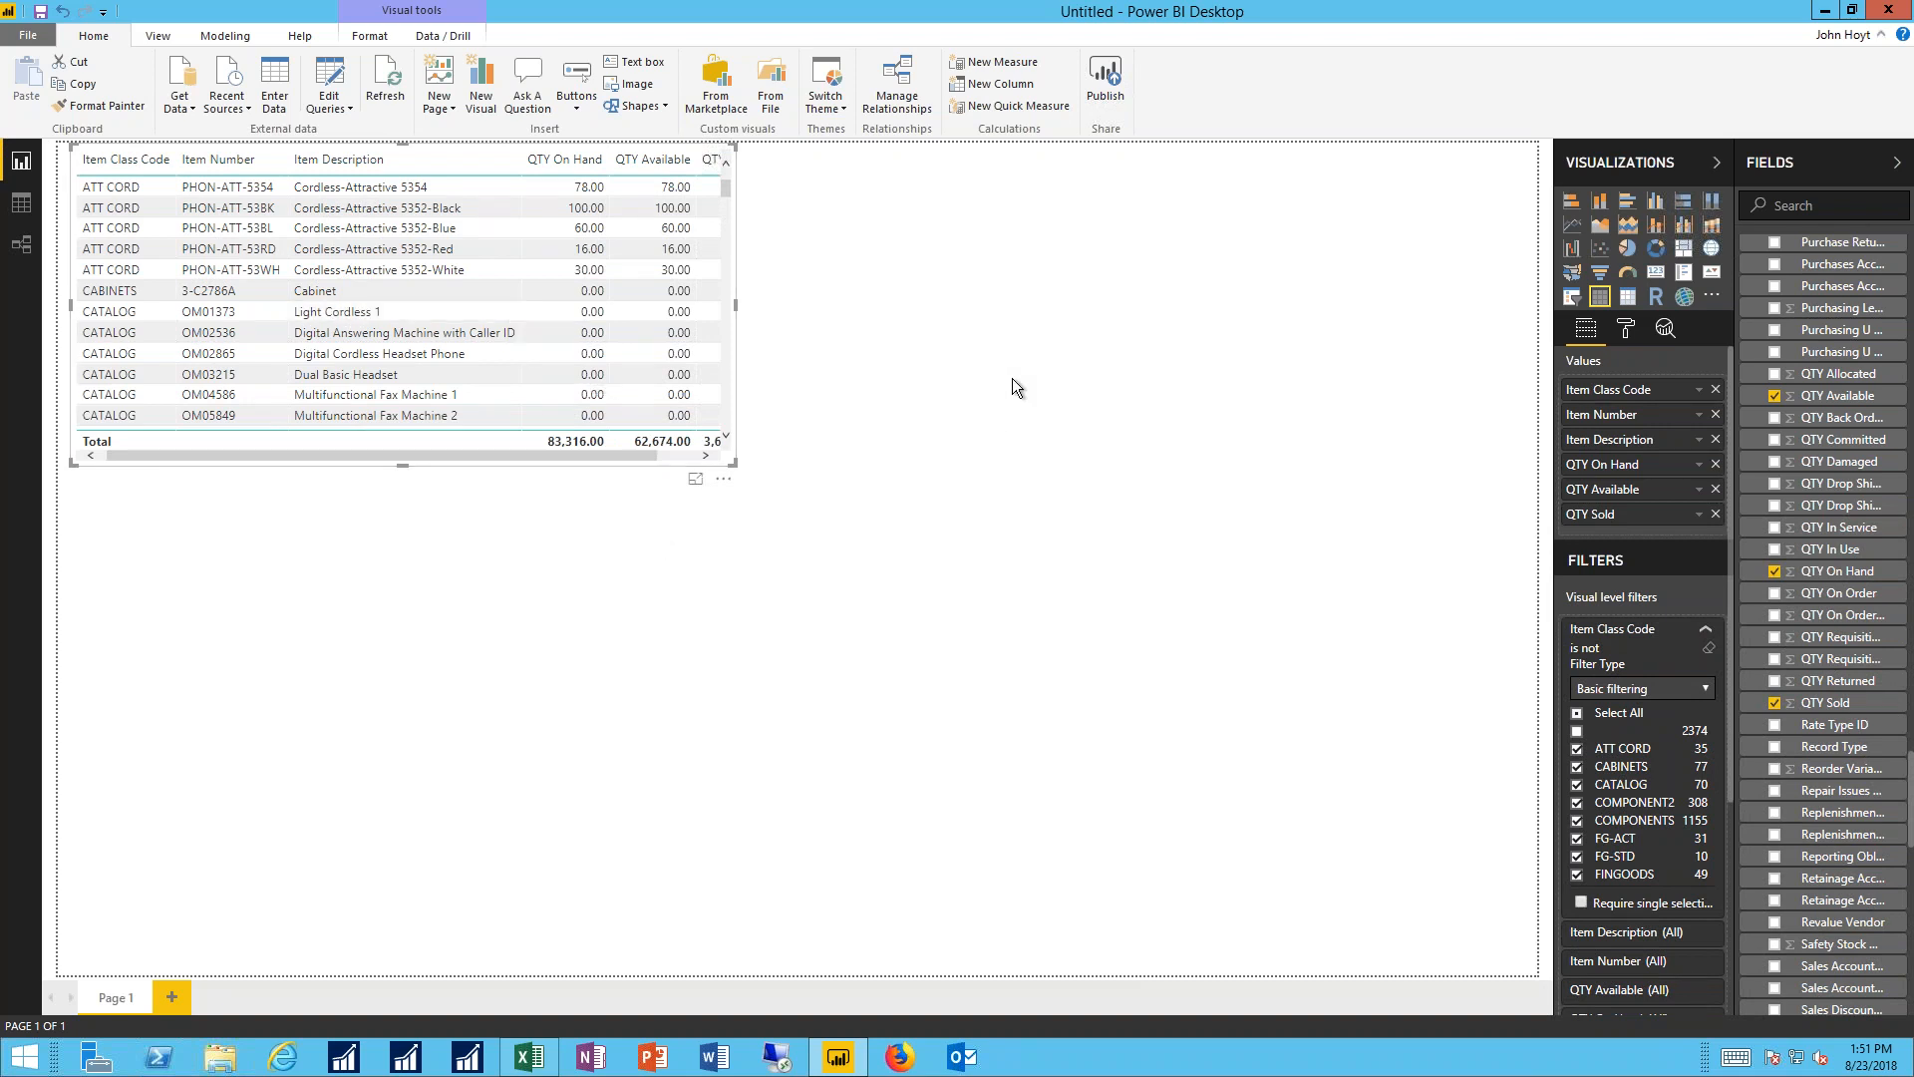
left_click(949, 303)
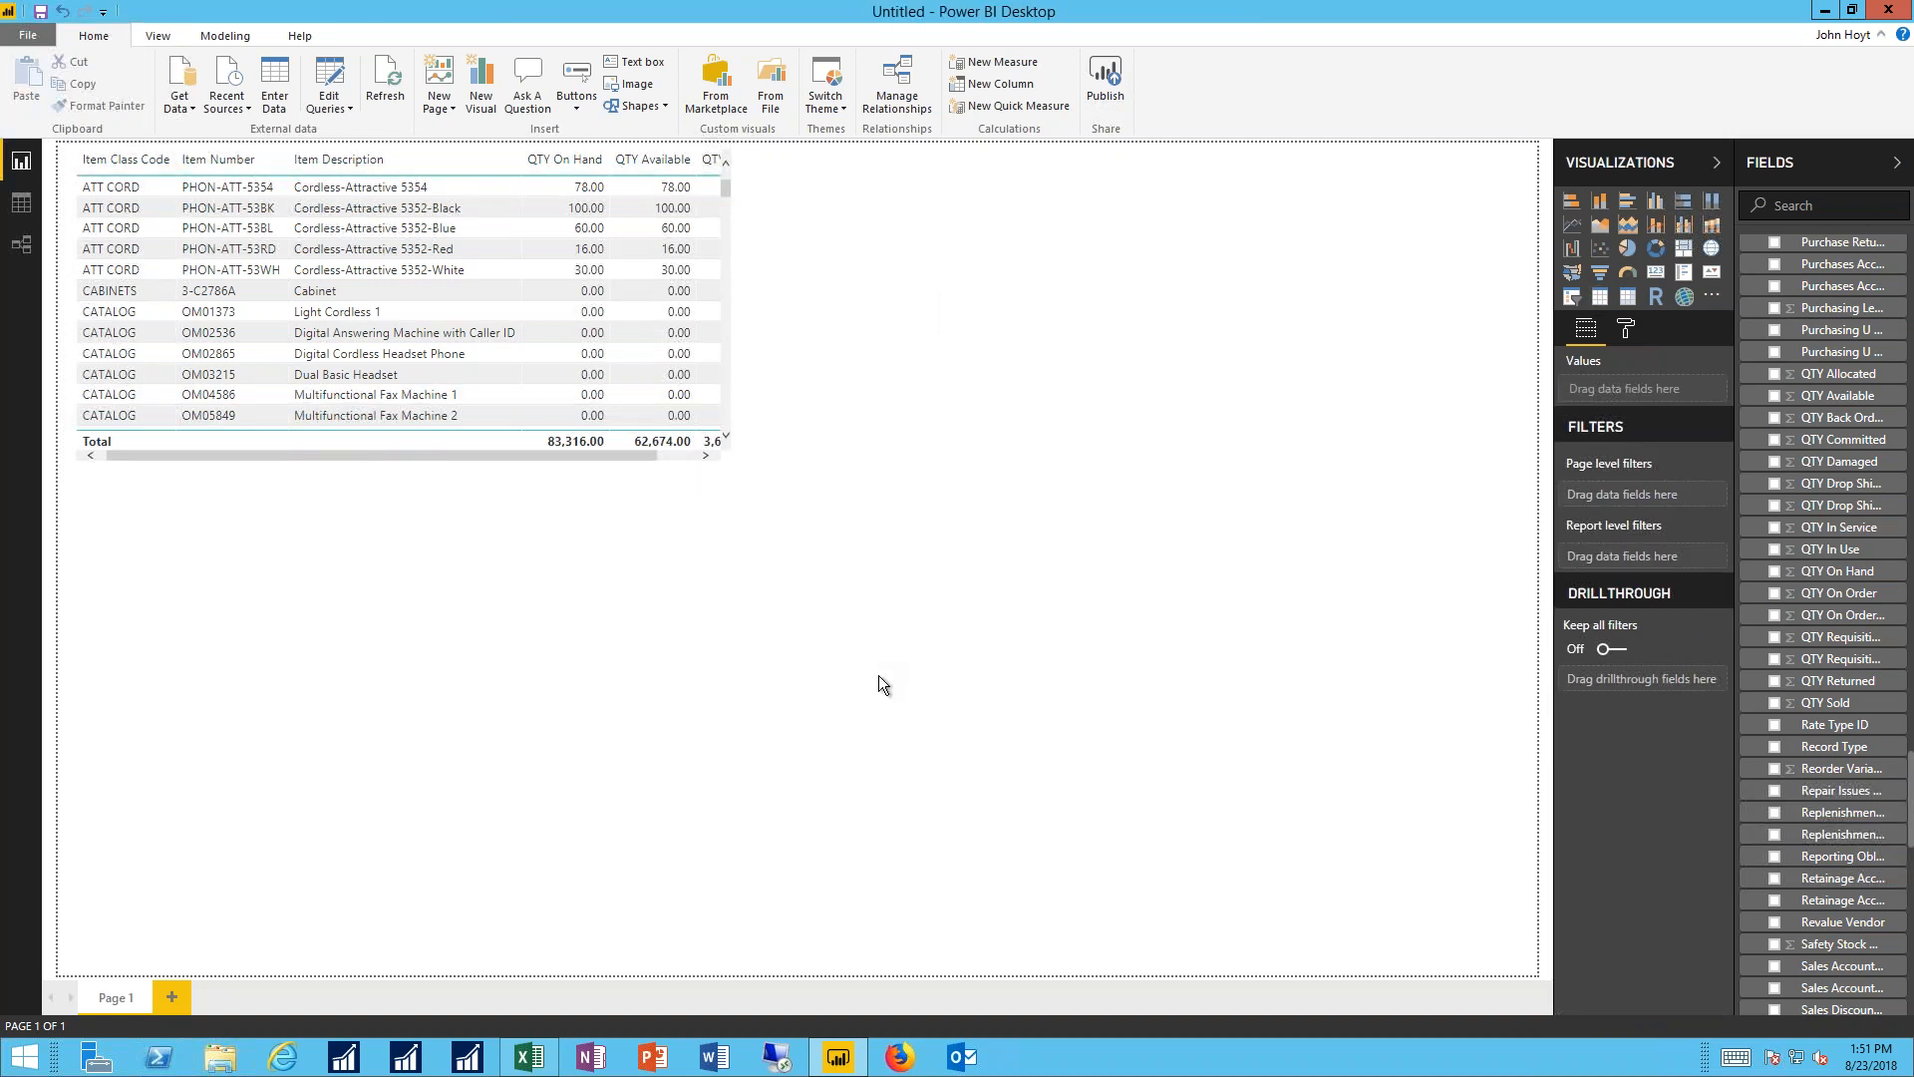
Add a stacked area chart of QTY Sold by Item Number, with Item Description as legend.
left_click(1573, 203)
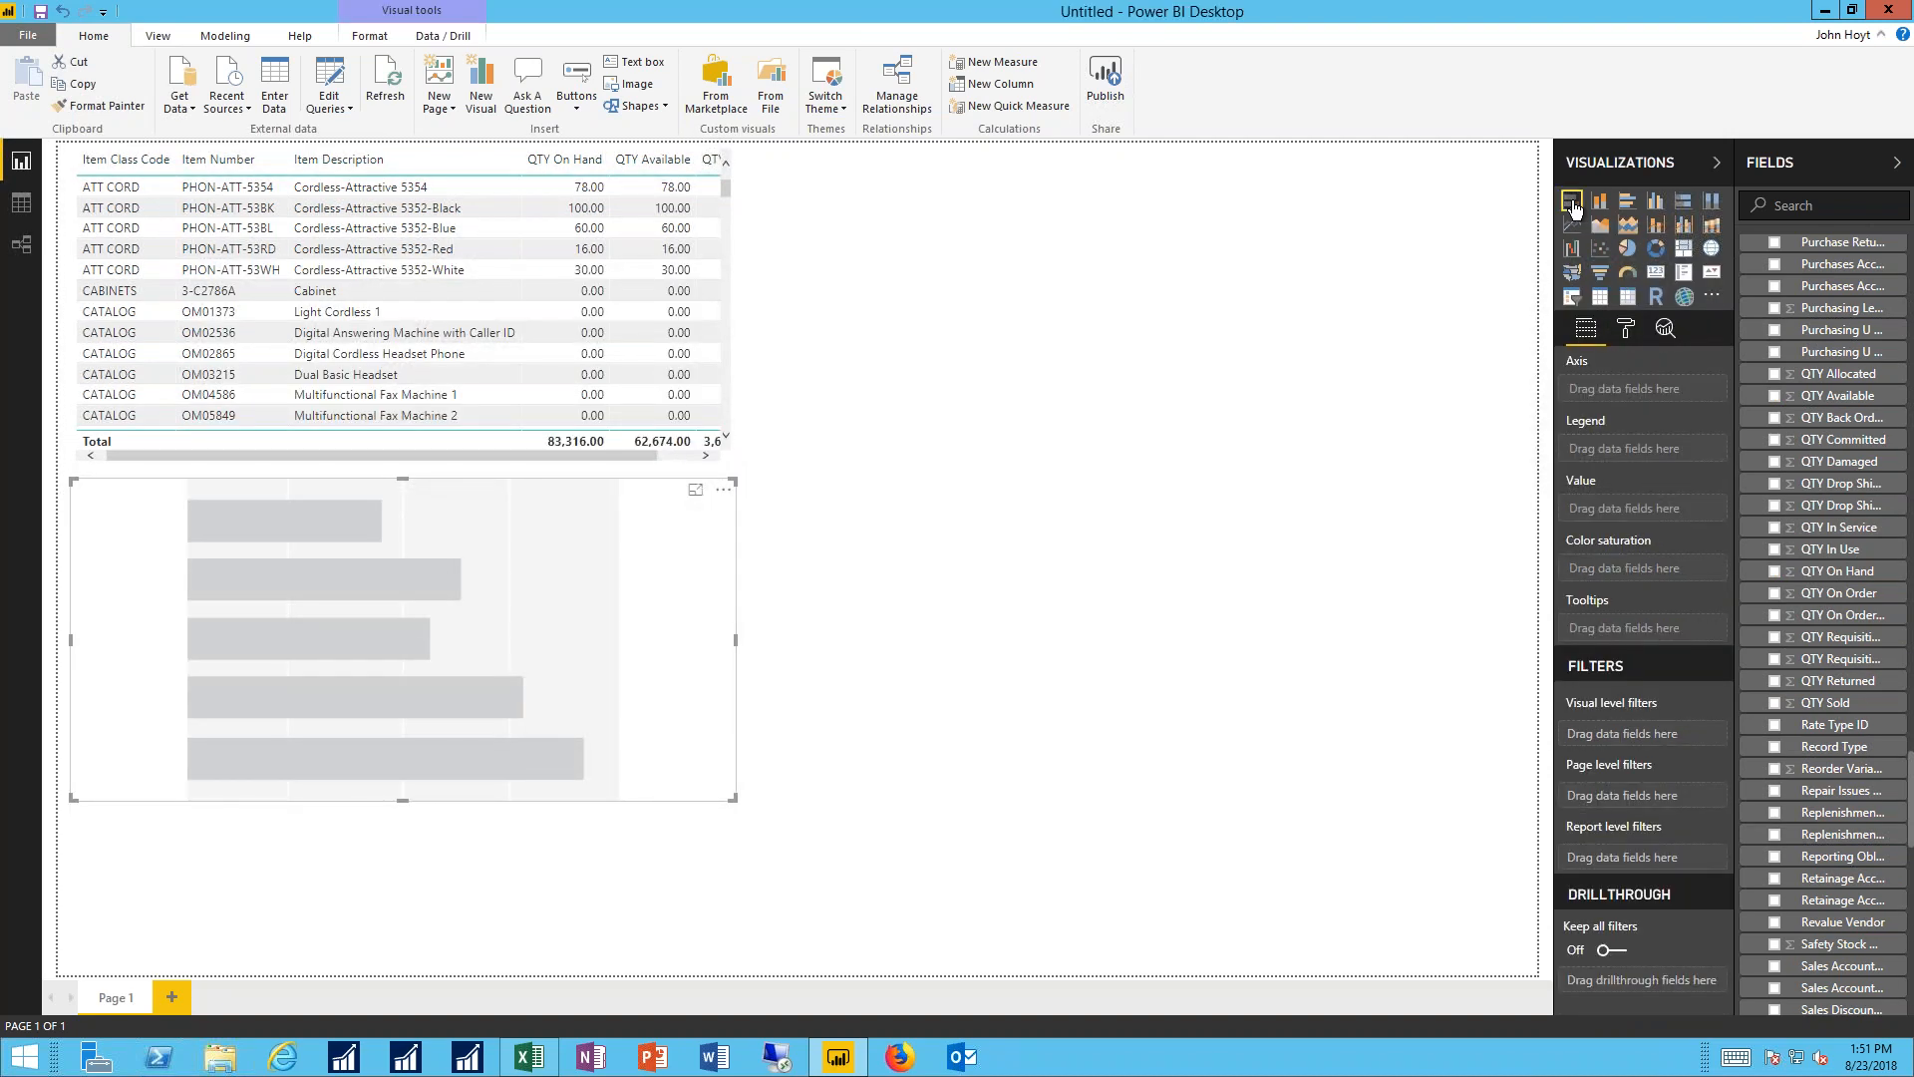
scroll(1812, 572, "up", 10)
scroll(1813, 572, "up", 10)
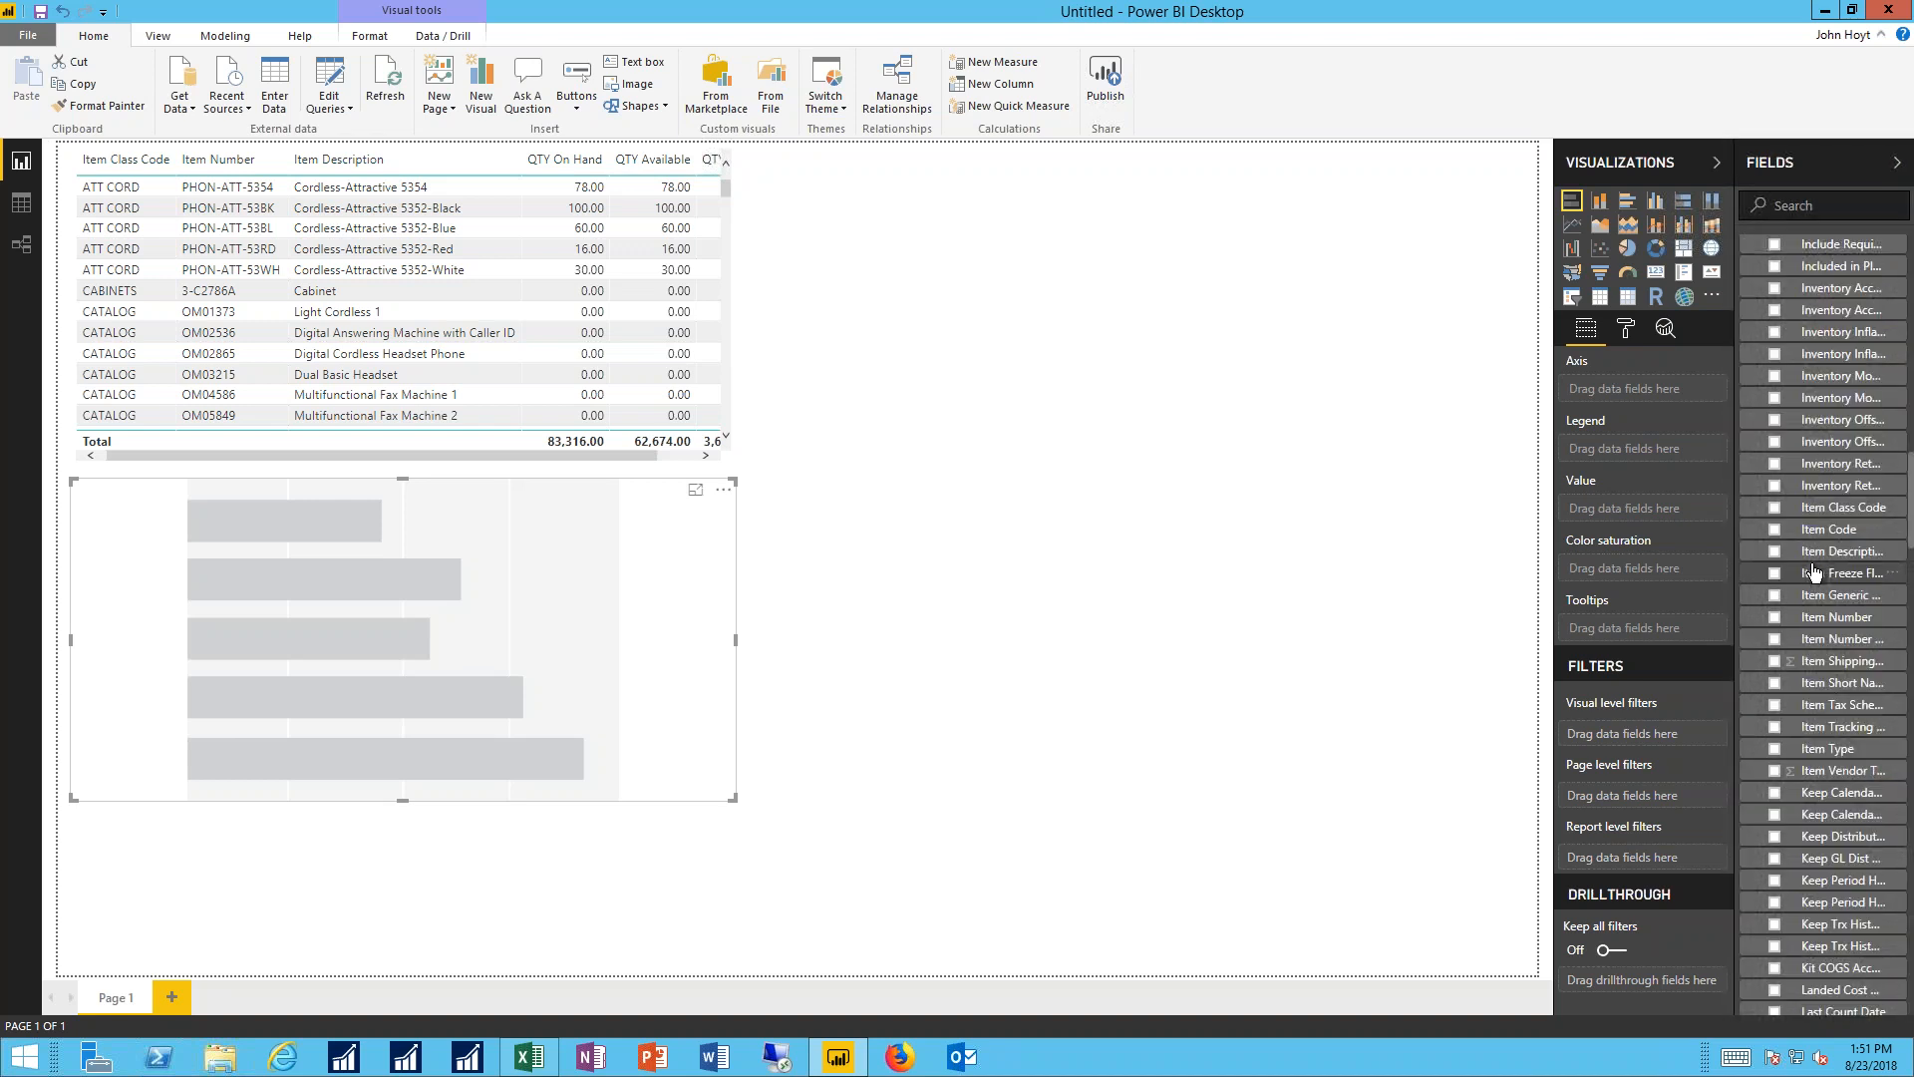
scroll(1813, 572, "down", 2)
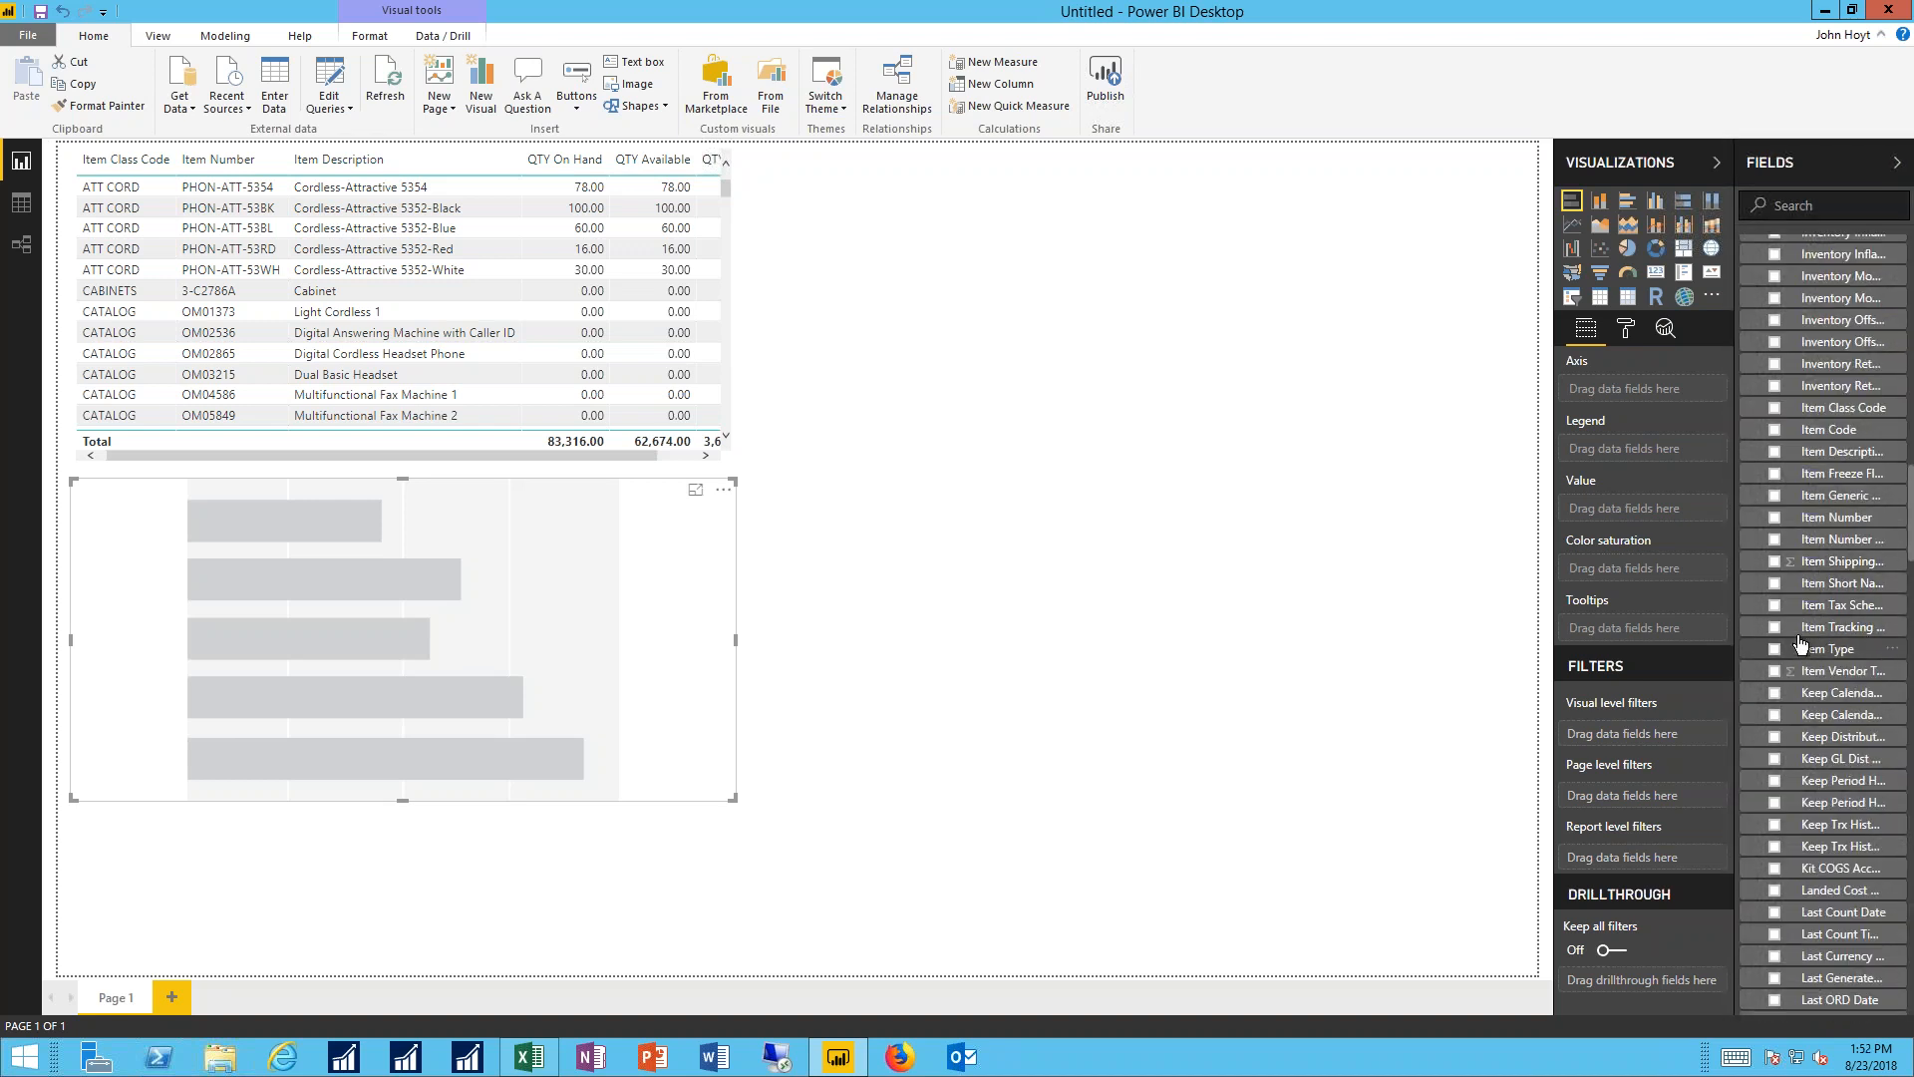
left_click(1774, 518)
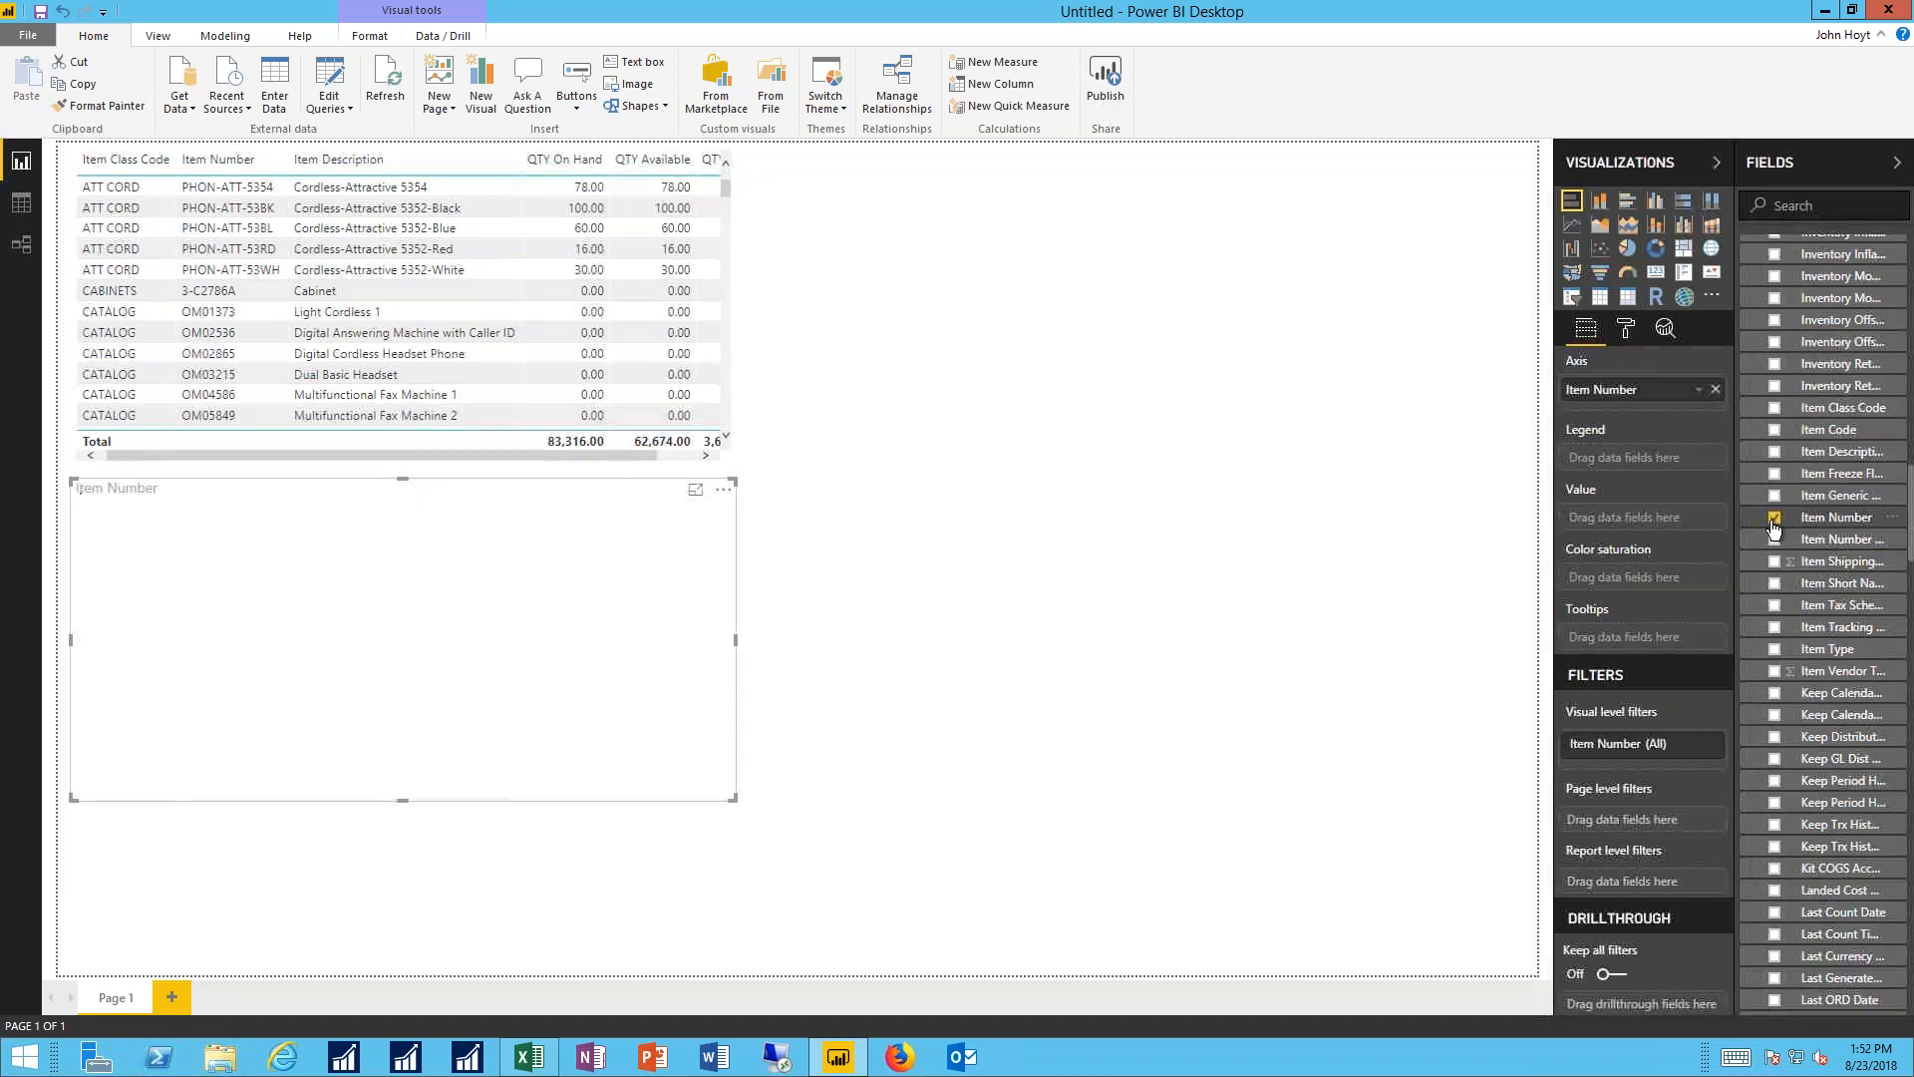
left_click(1775, 454)
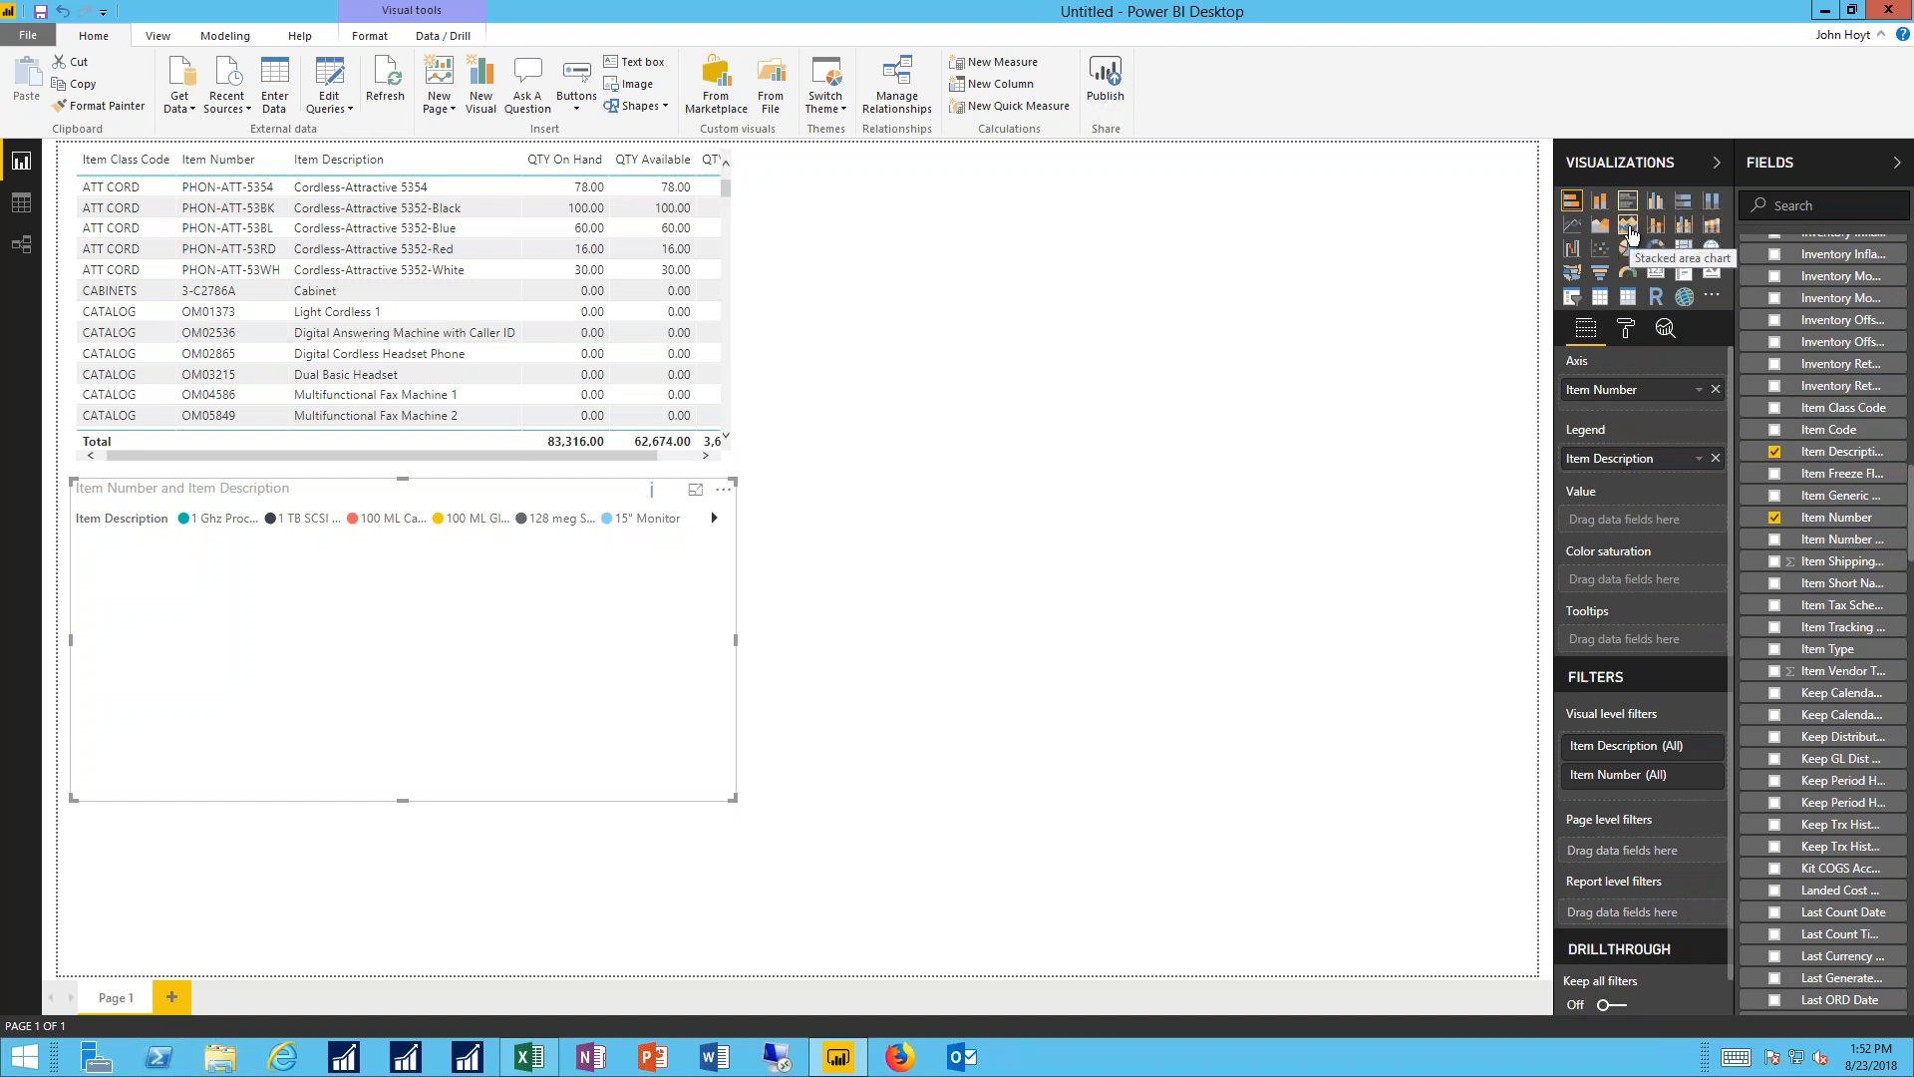
left_click(1631, 233)
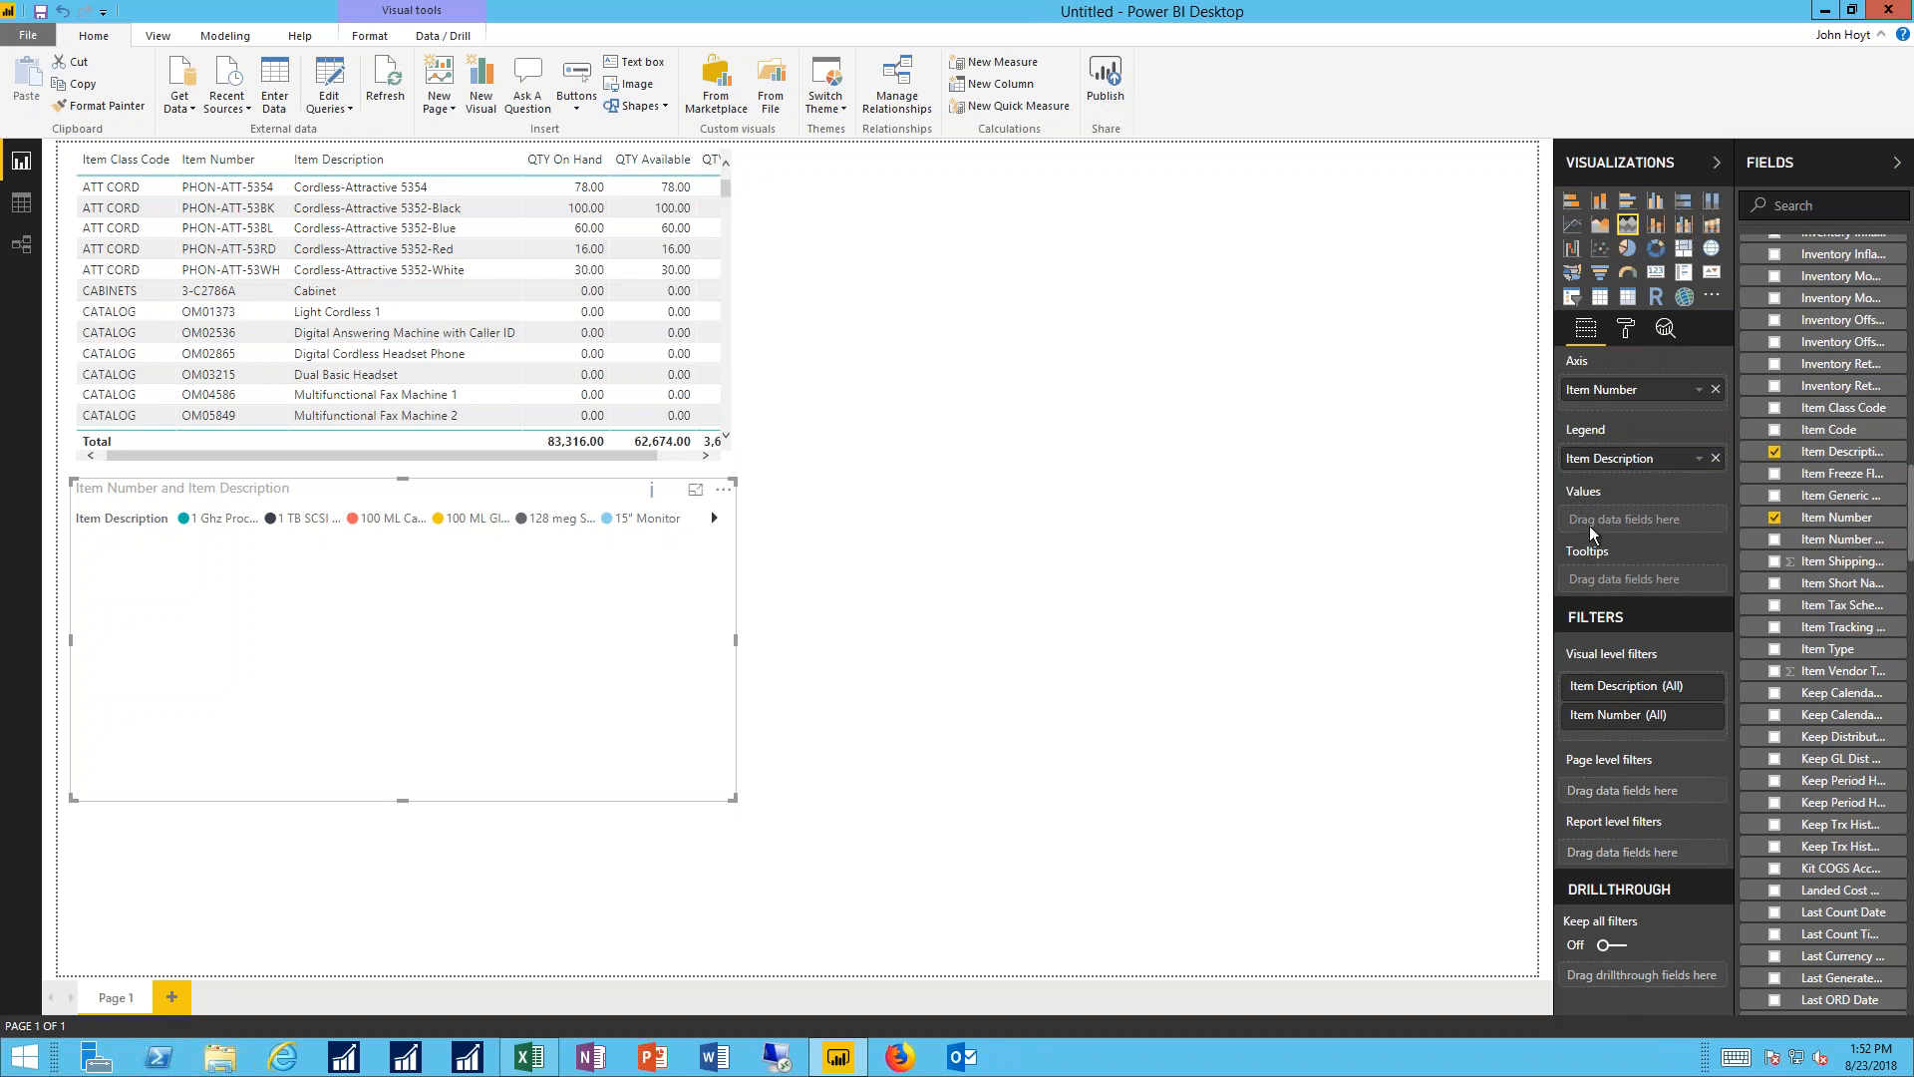
scroll(1784, 583, "down", 15)
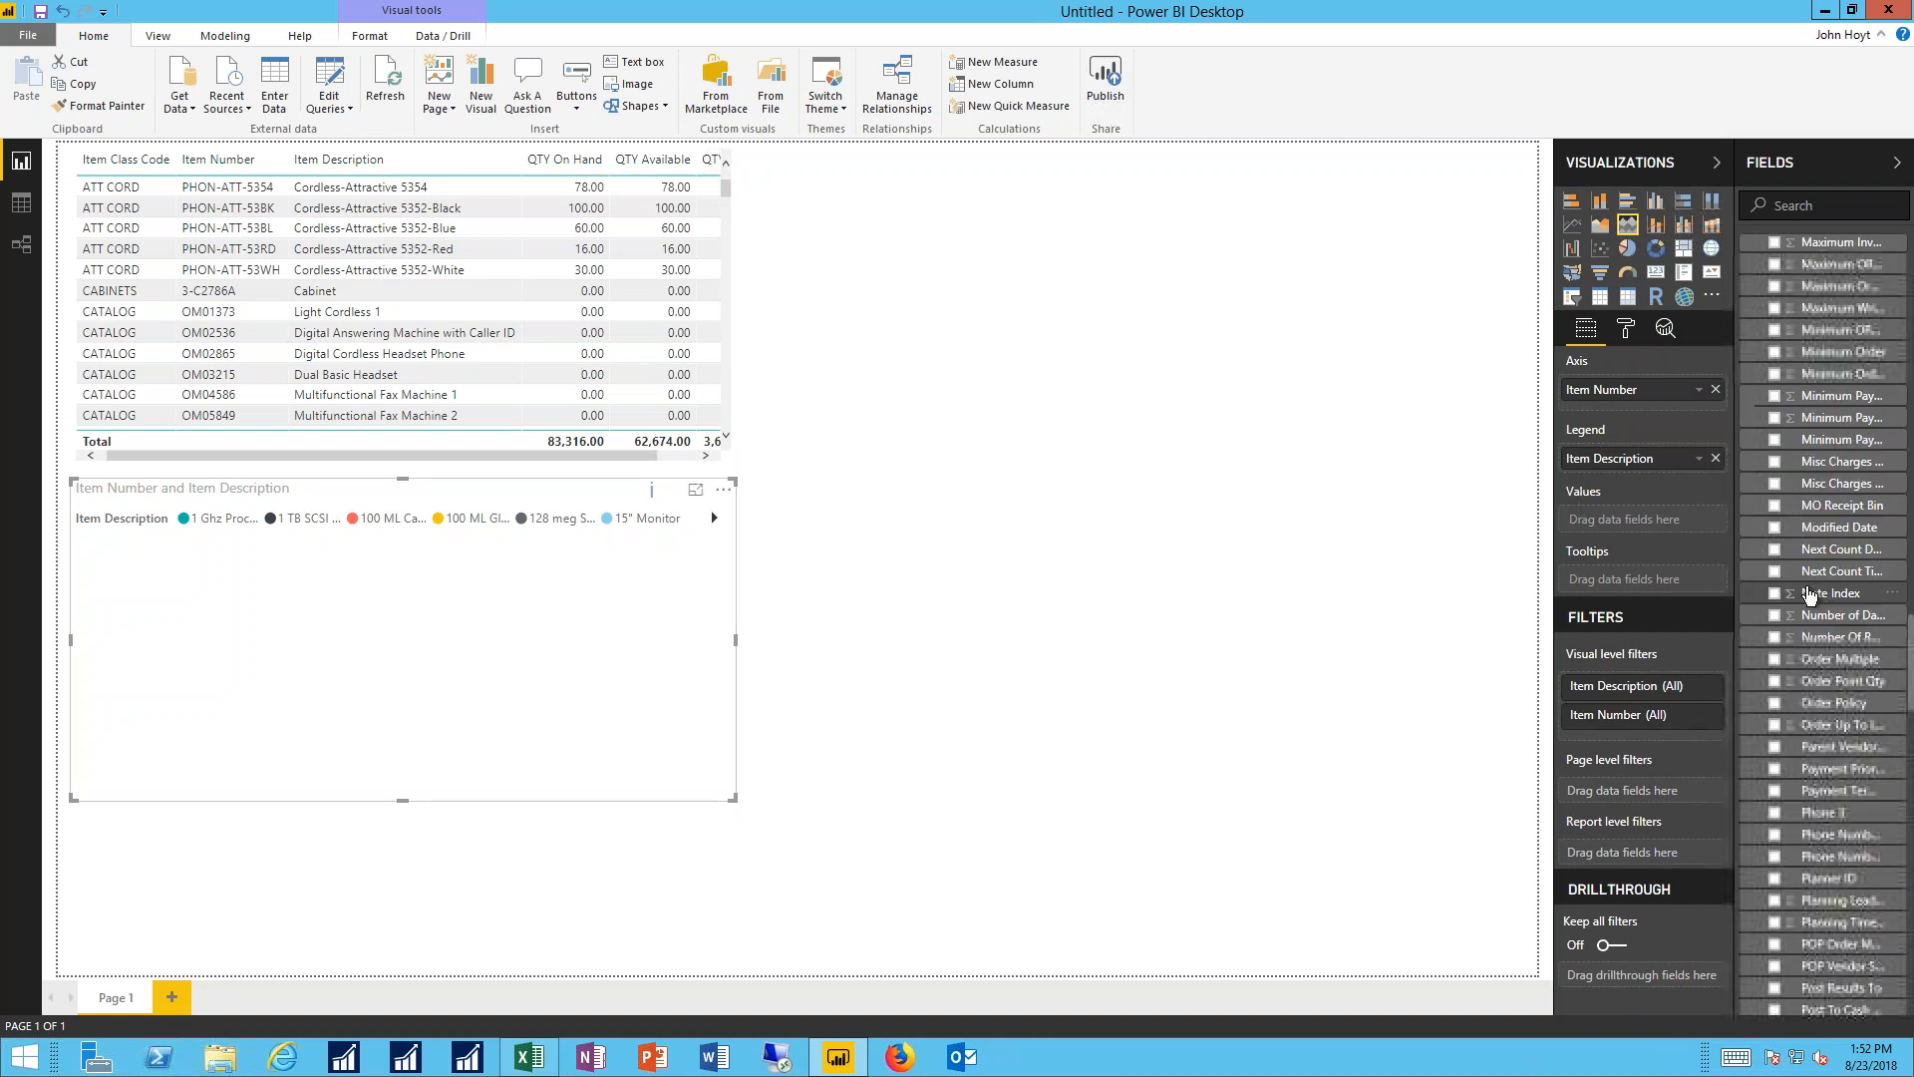
scroll(1810, 593, "down", 10)
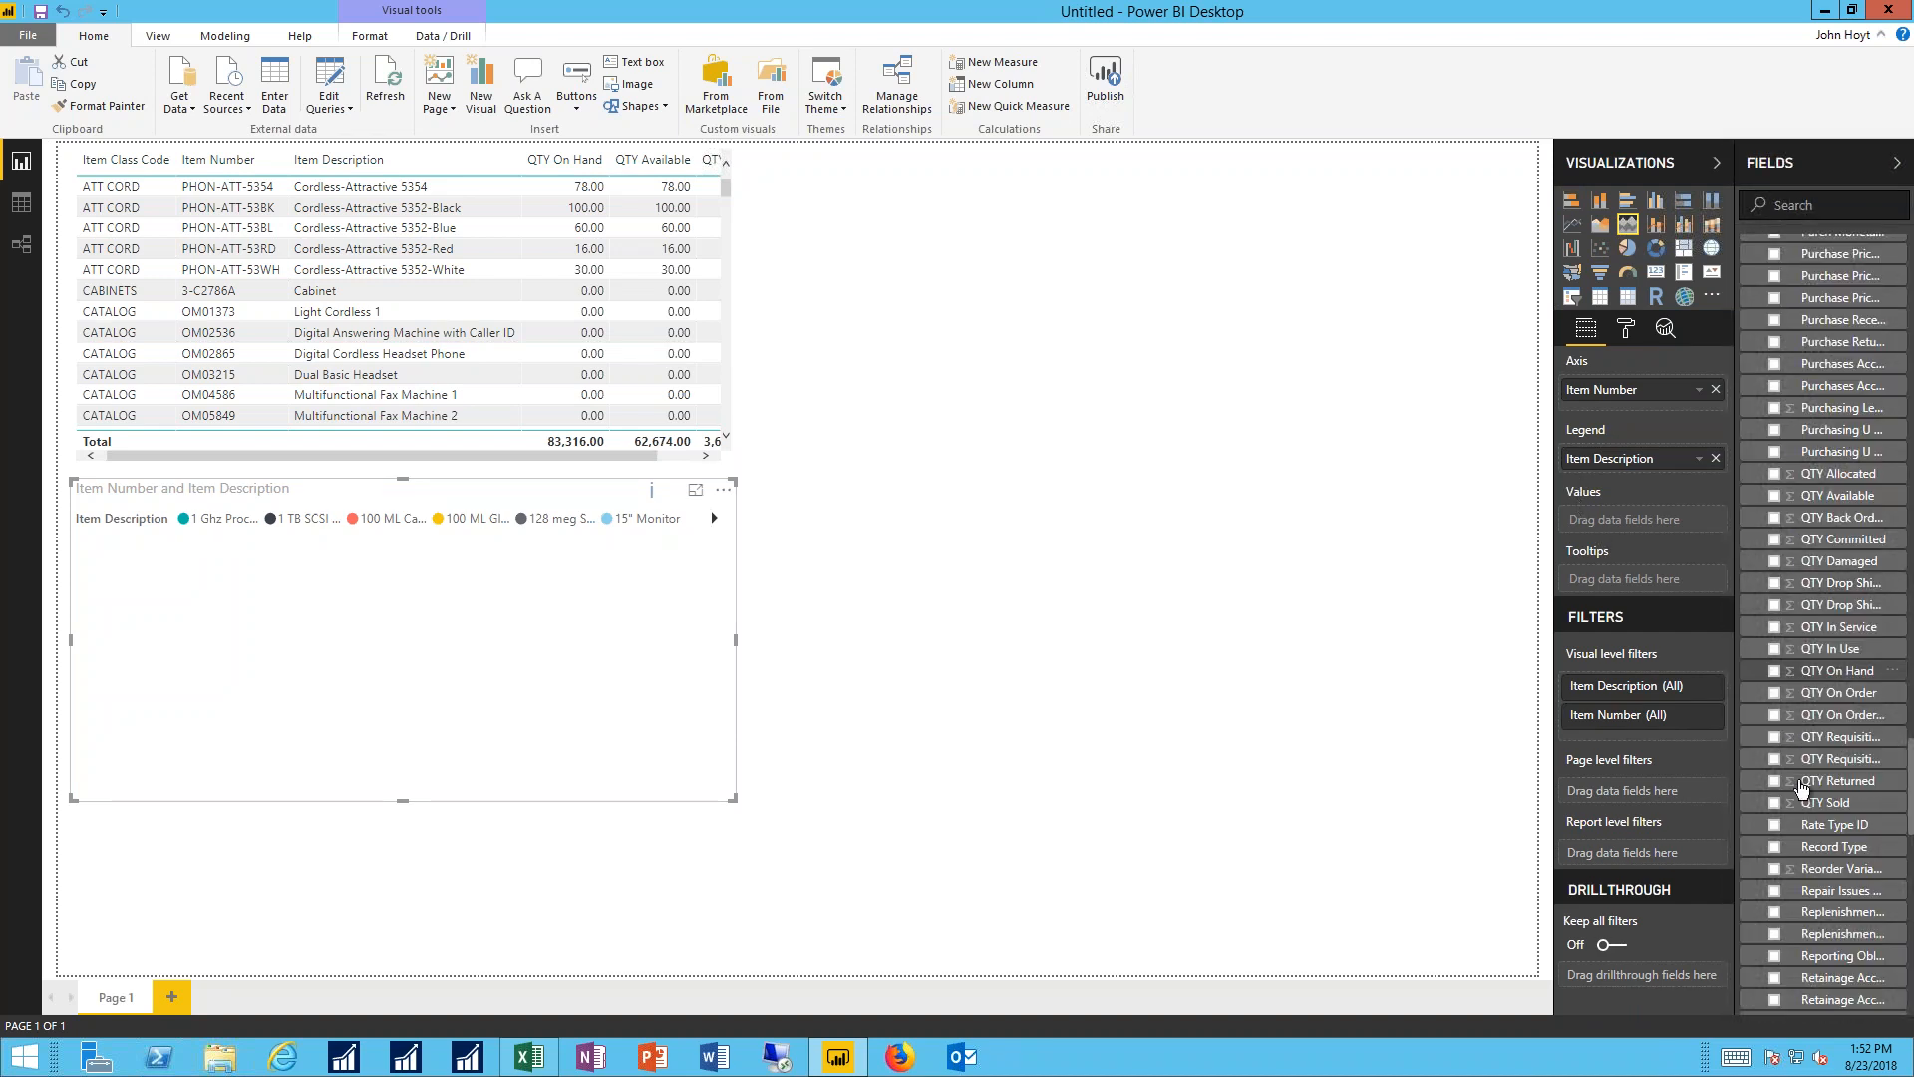
left_click(1775, 804)
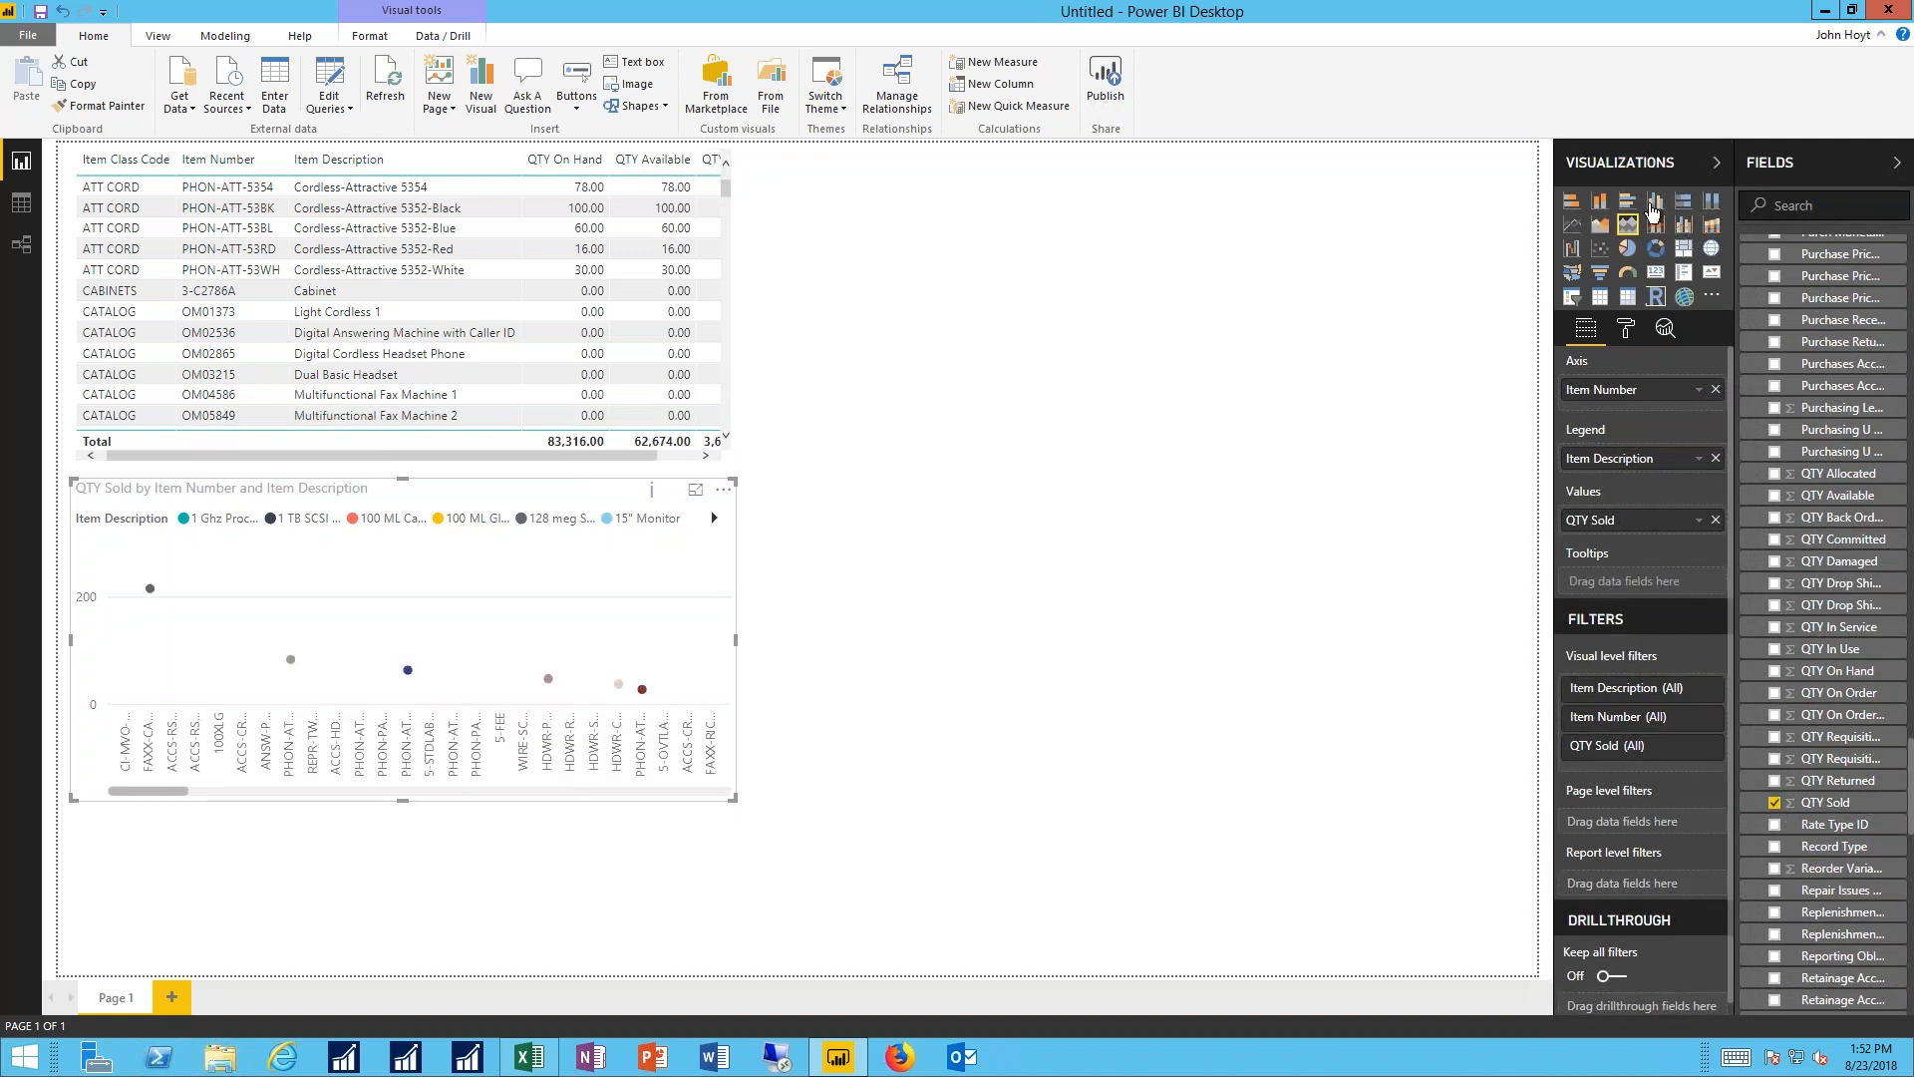
Change the chart to a stacked bar chart filtered to QTY Sold greater than 0.
left_click(1631, 204)
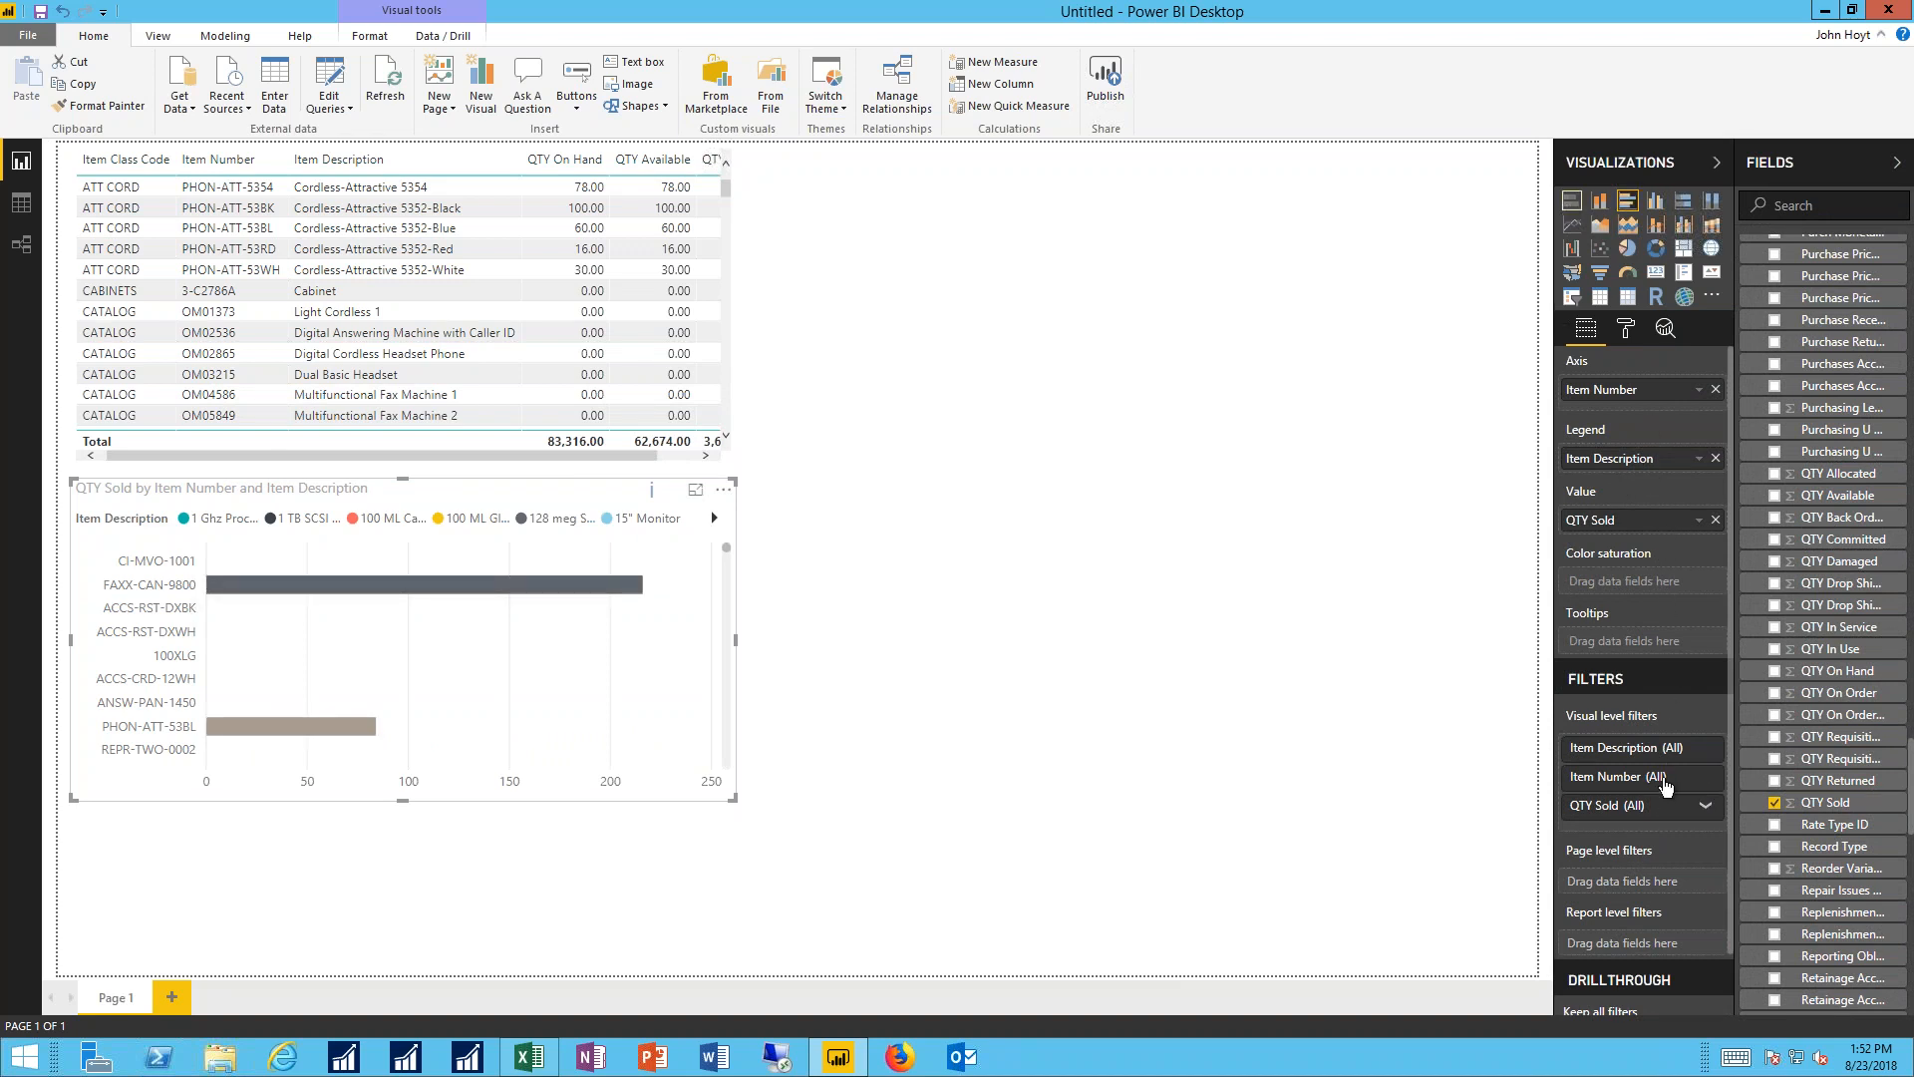
left_click(1704, 813)
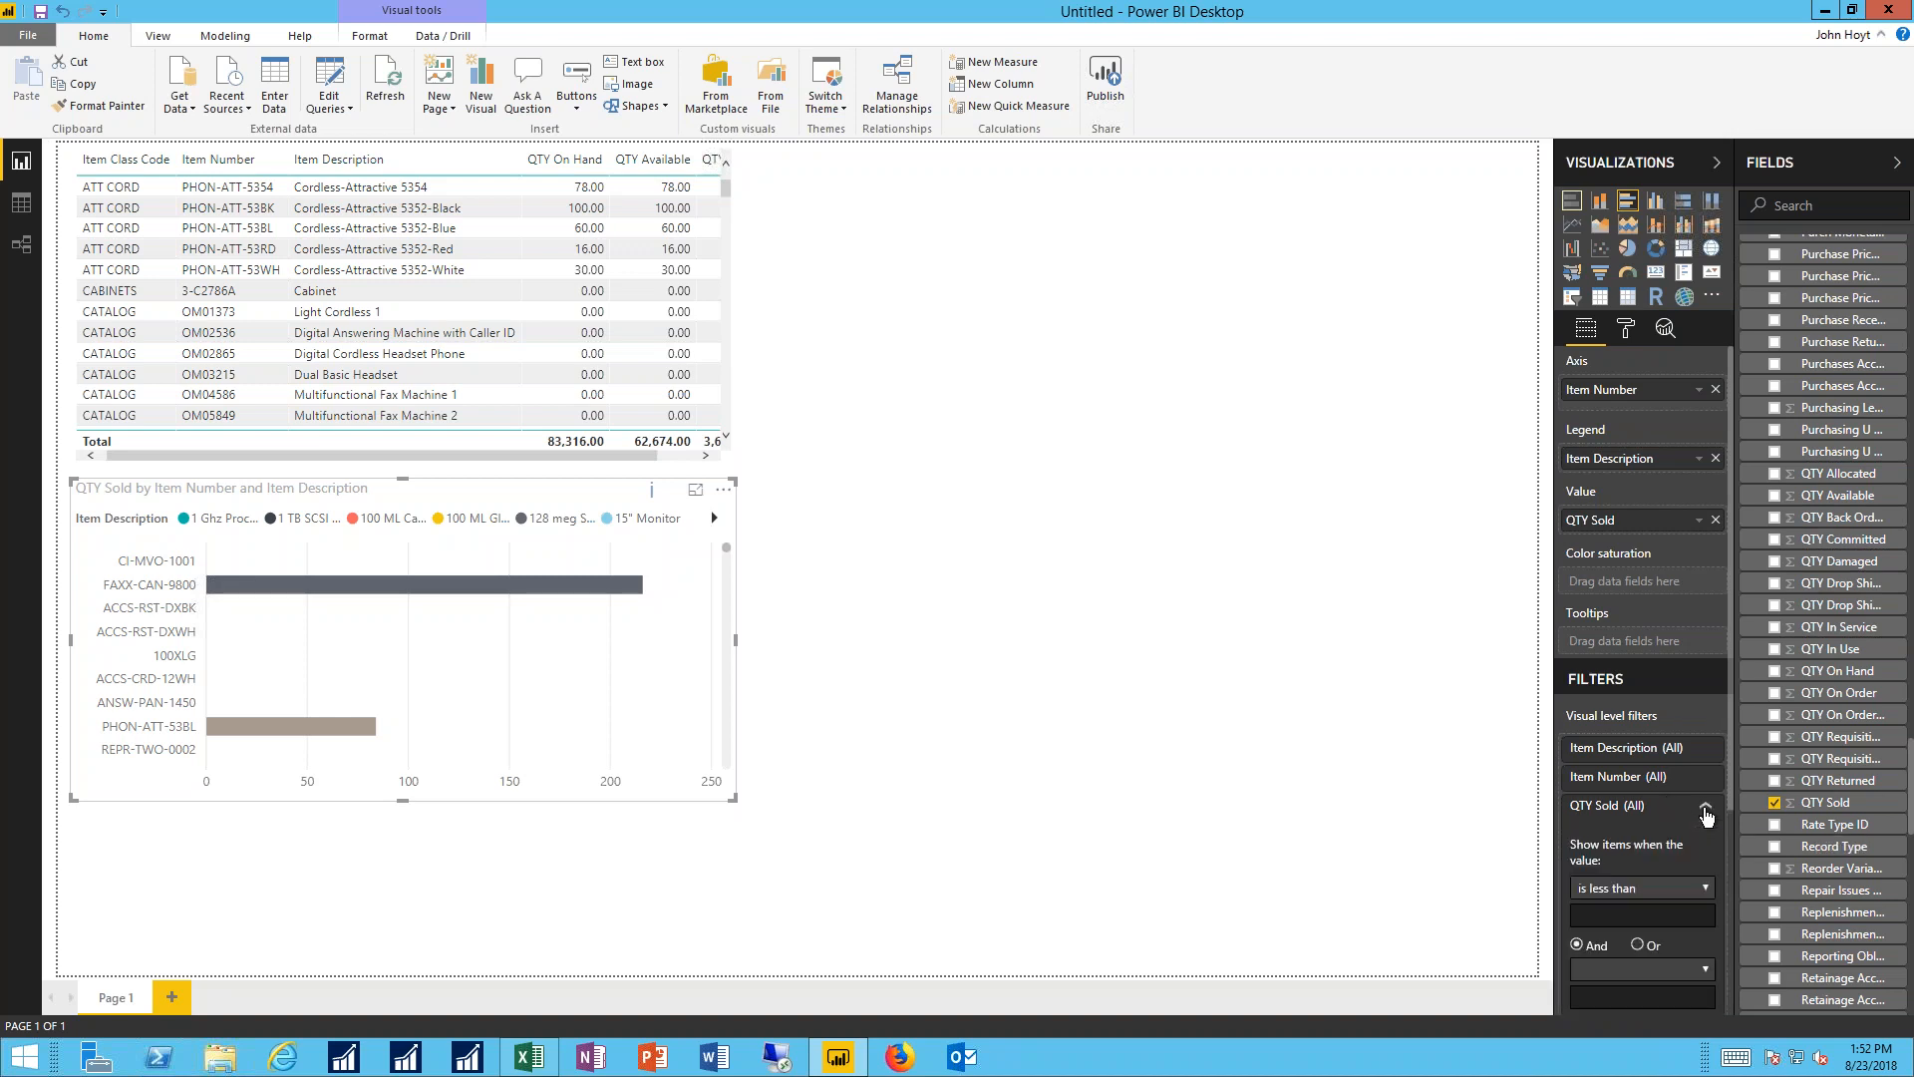
left_click(1705, 884)
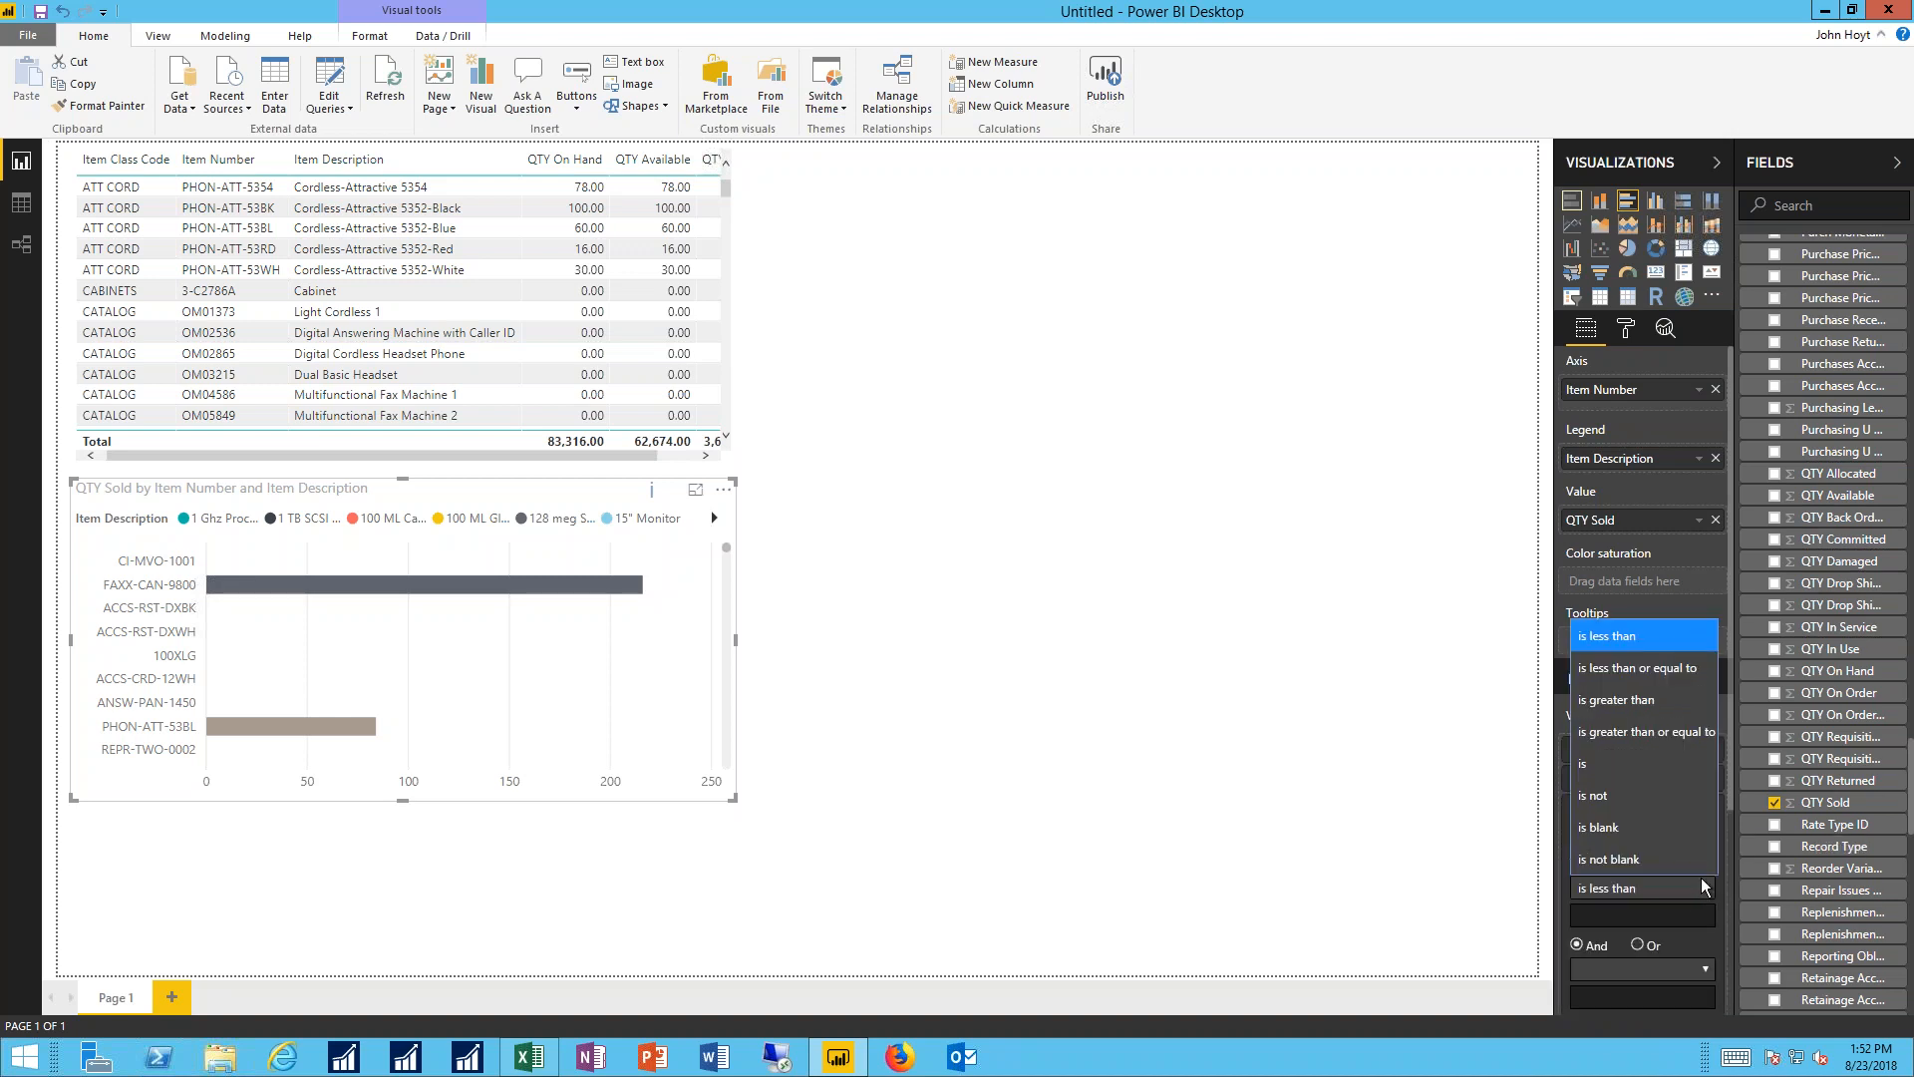
left_click(1625, 700)
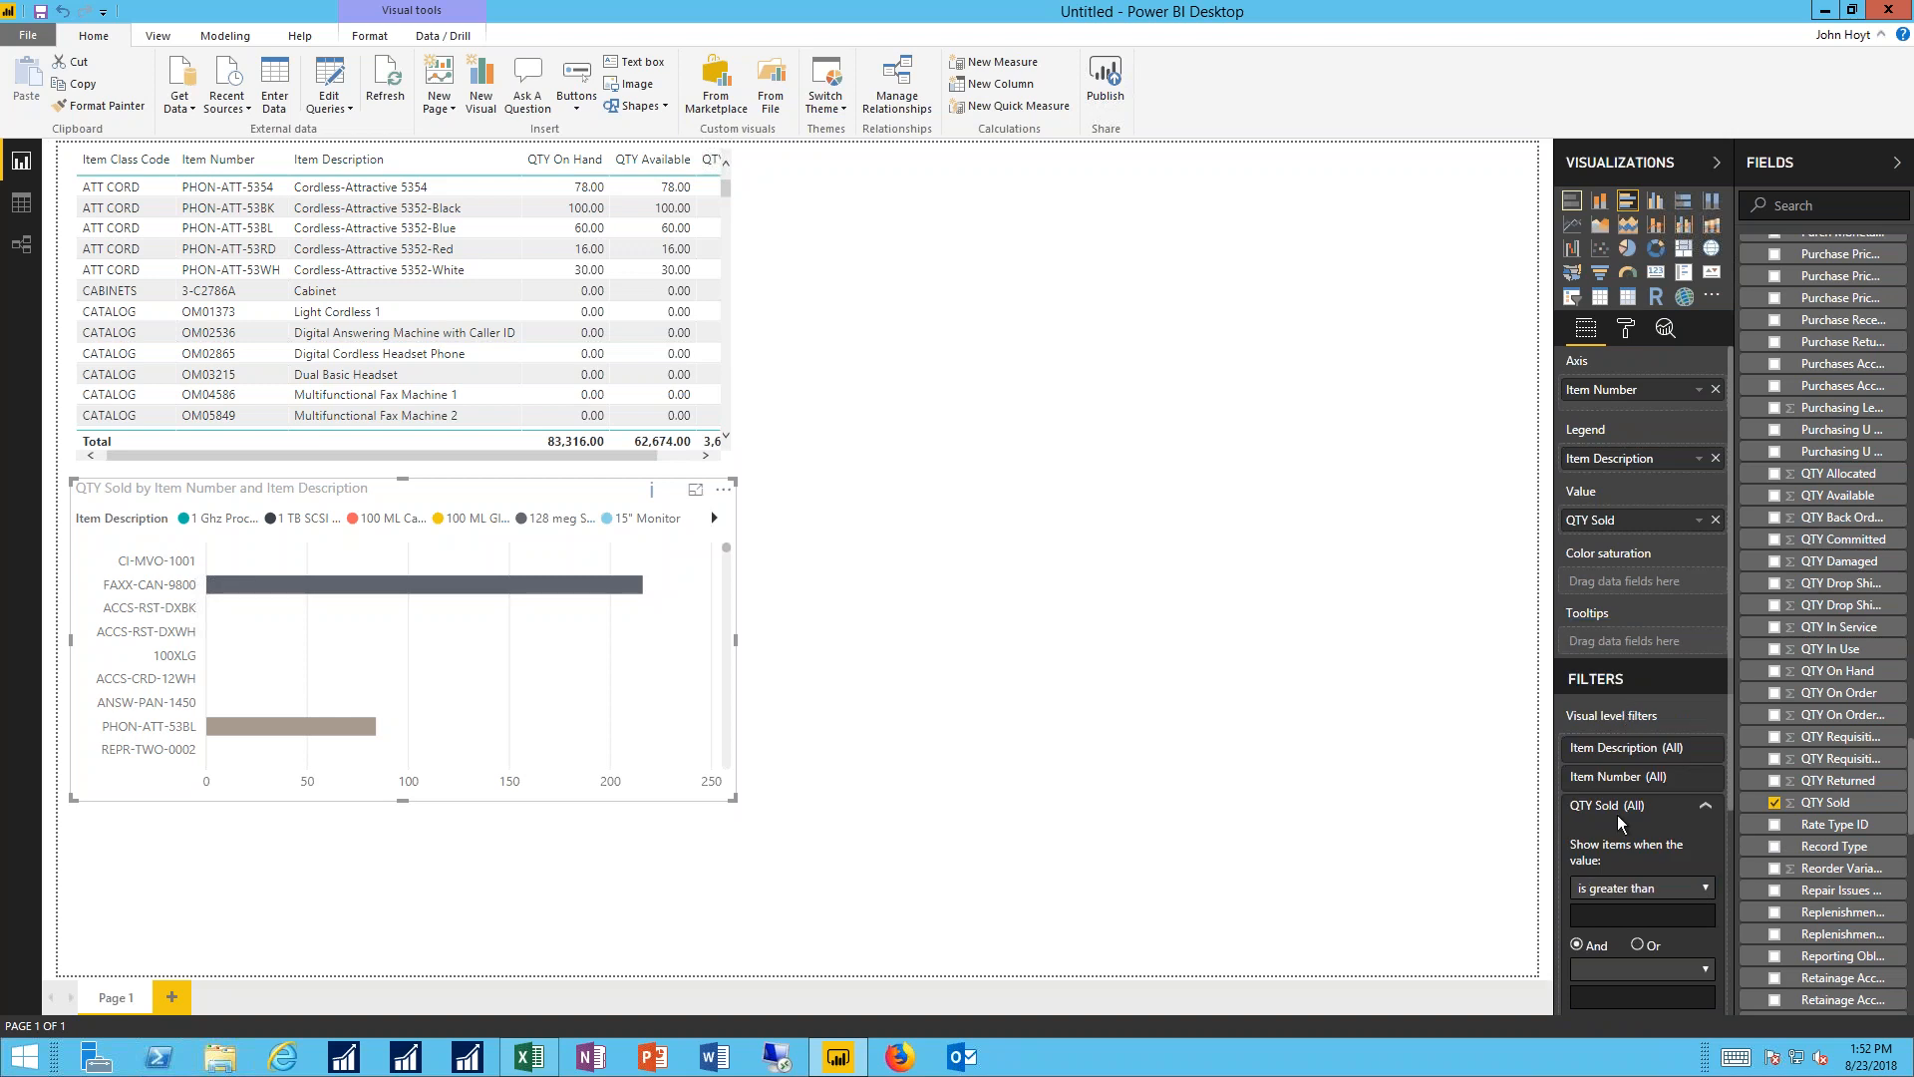
left_click(1616, 915)
type("0")
scroll(1729, 838, "down", 3)
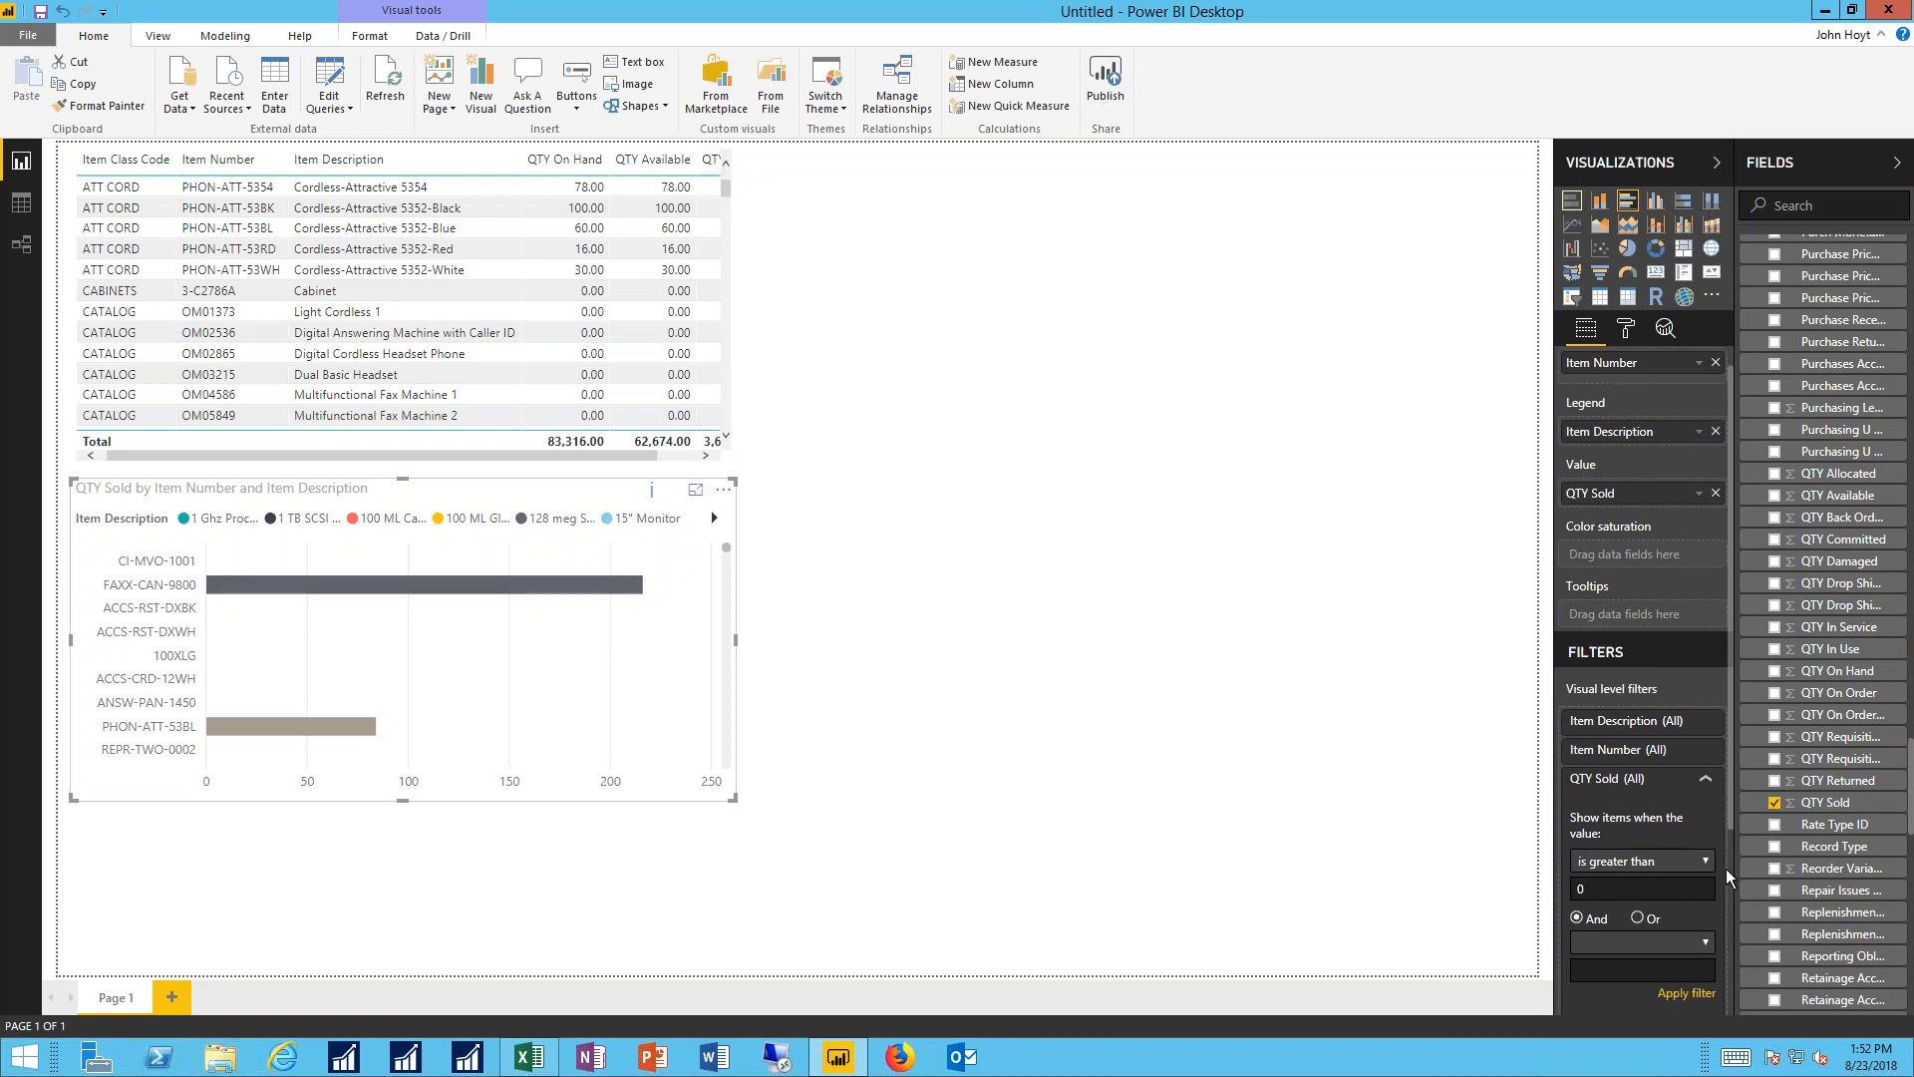
left_click(1692, 866)
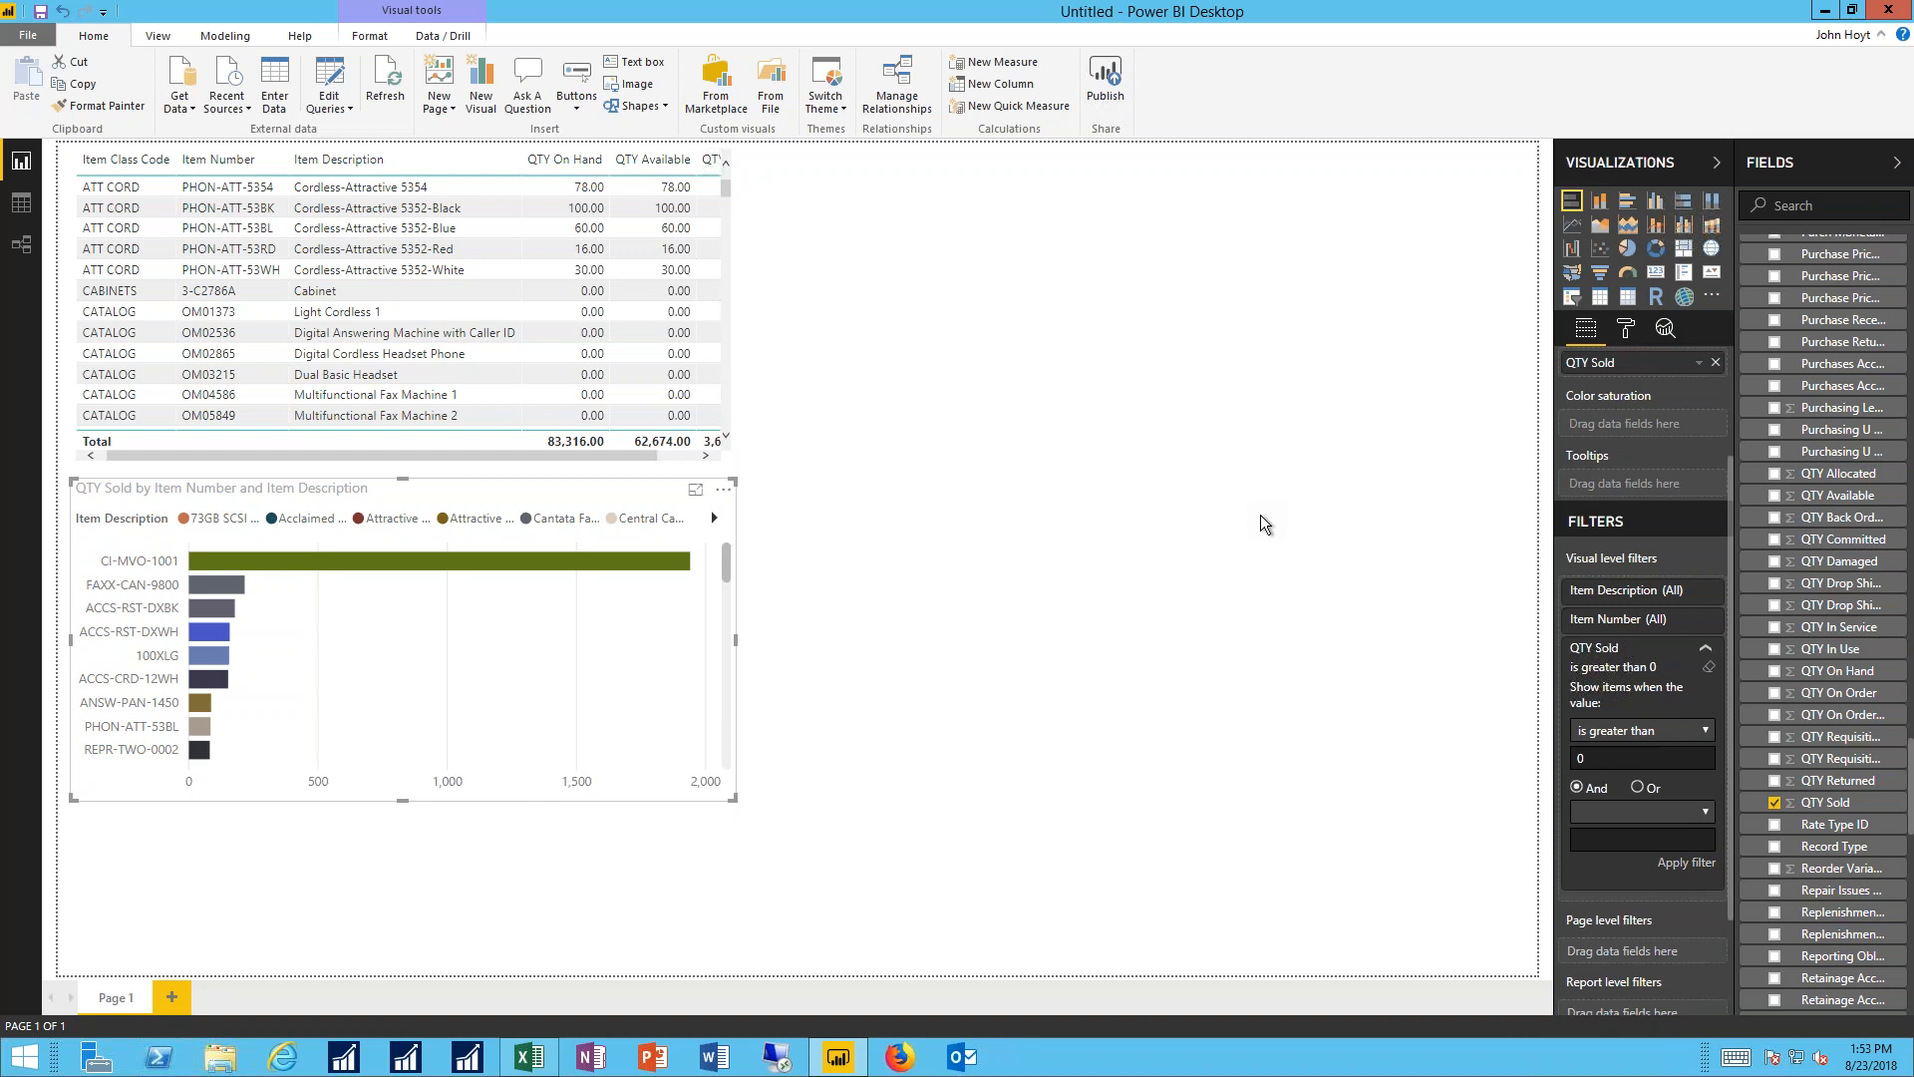
Start Publish to Power BI from the File menu, saving the report as 'Test 02'.
left_click(27, 36)
mouse_move(30, 337)
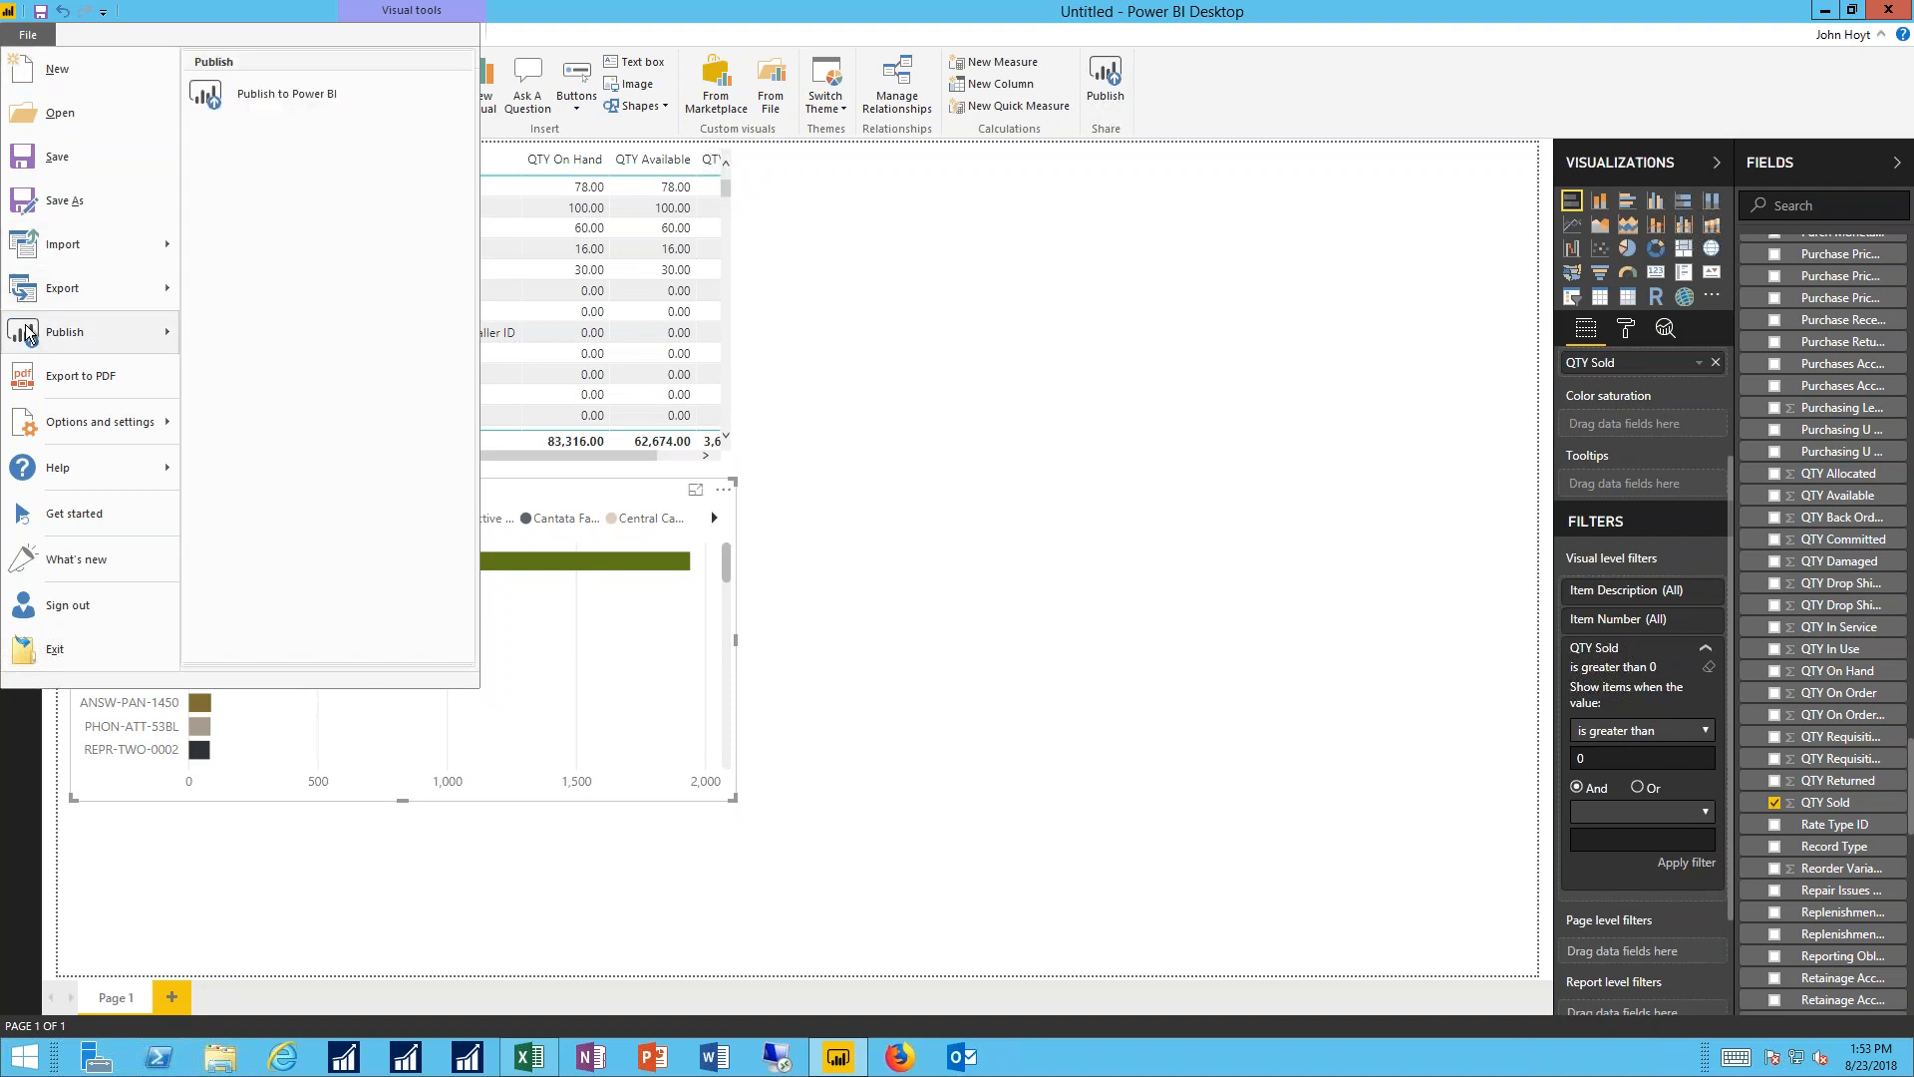
left_click(306, 99)
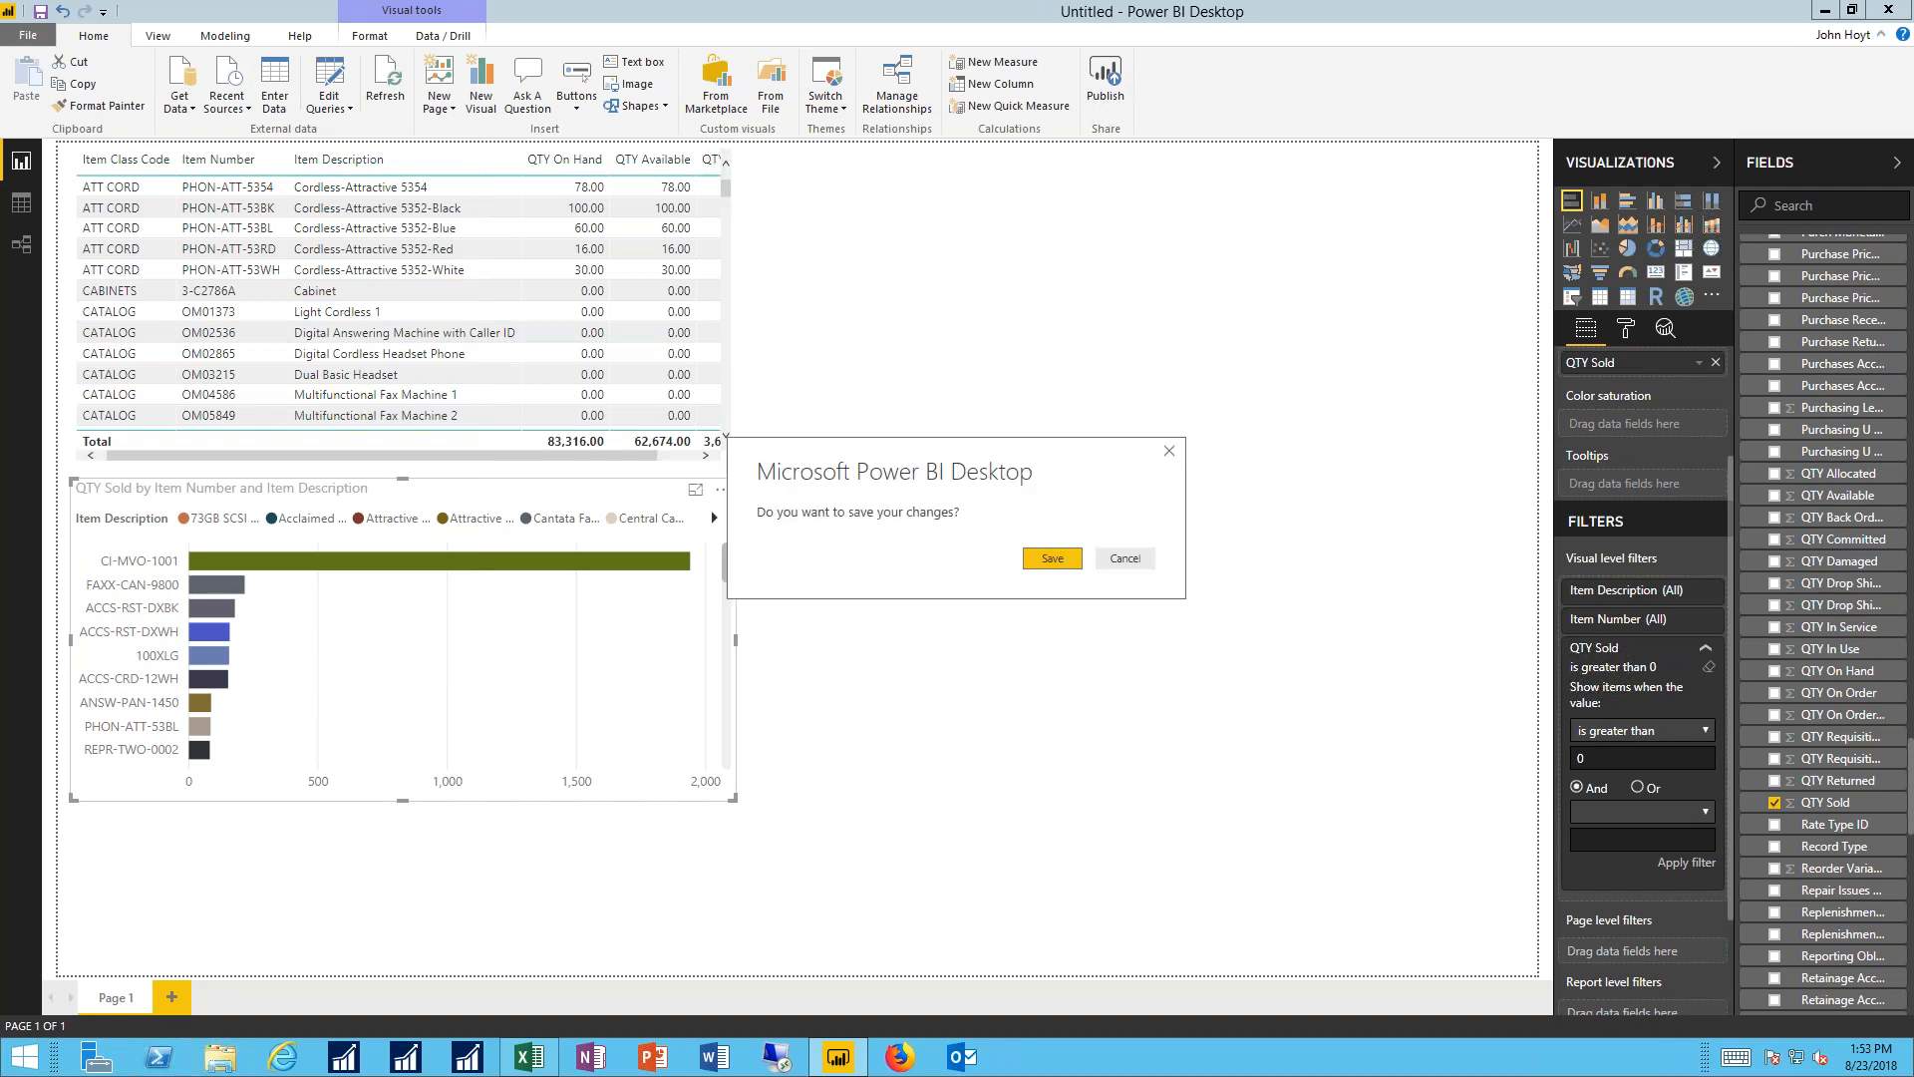
left_click(1052, 560)
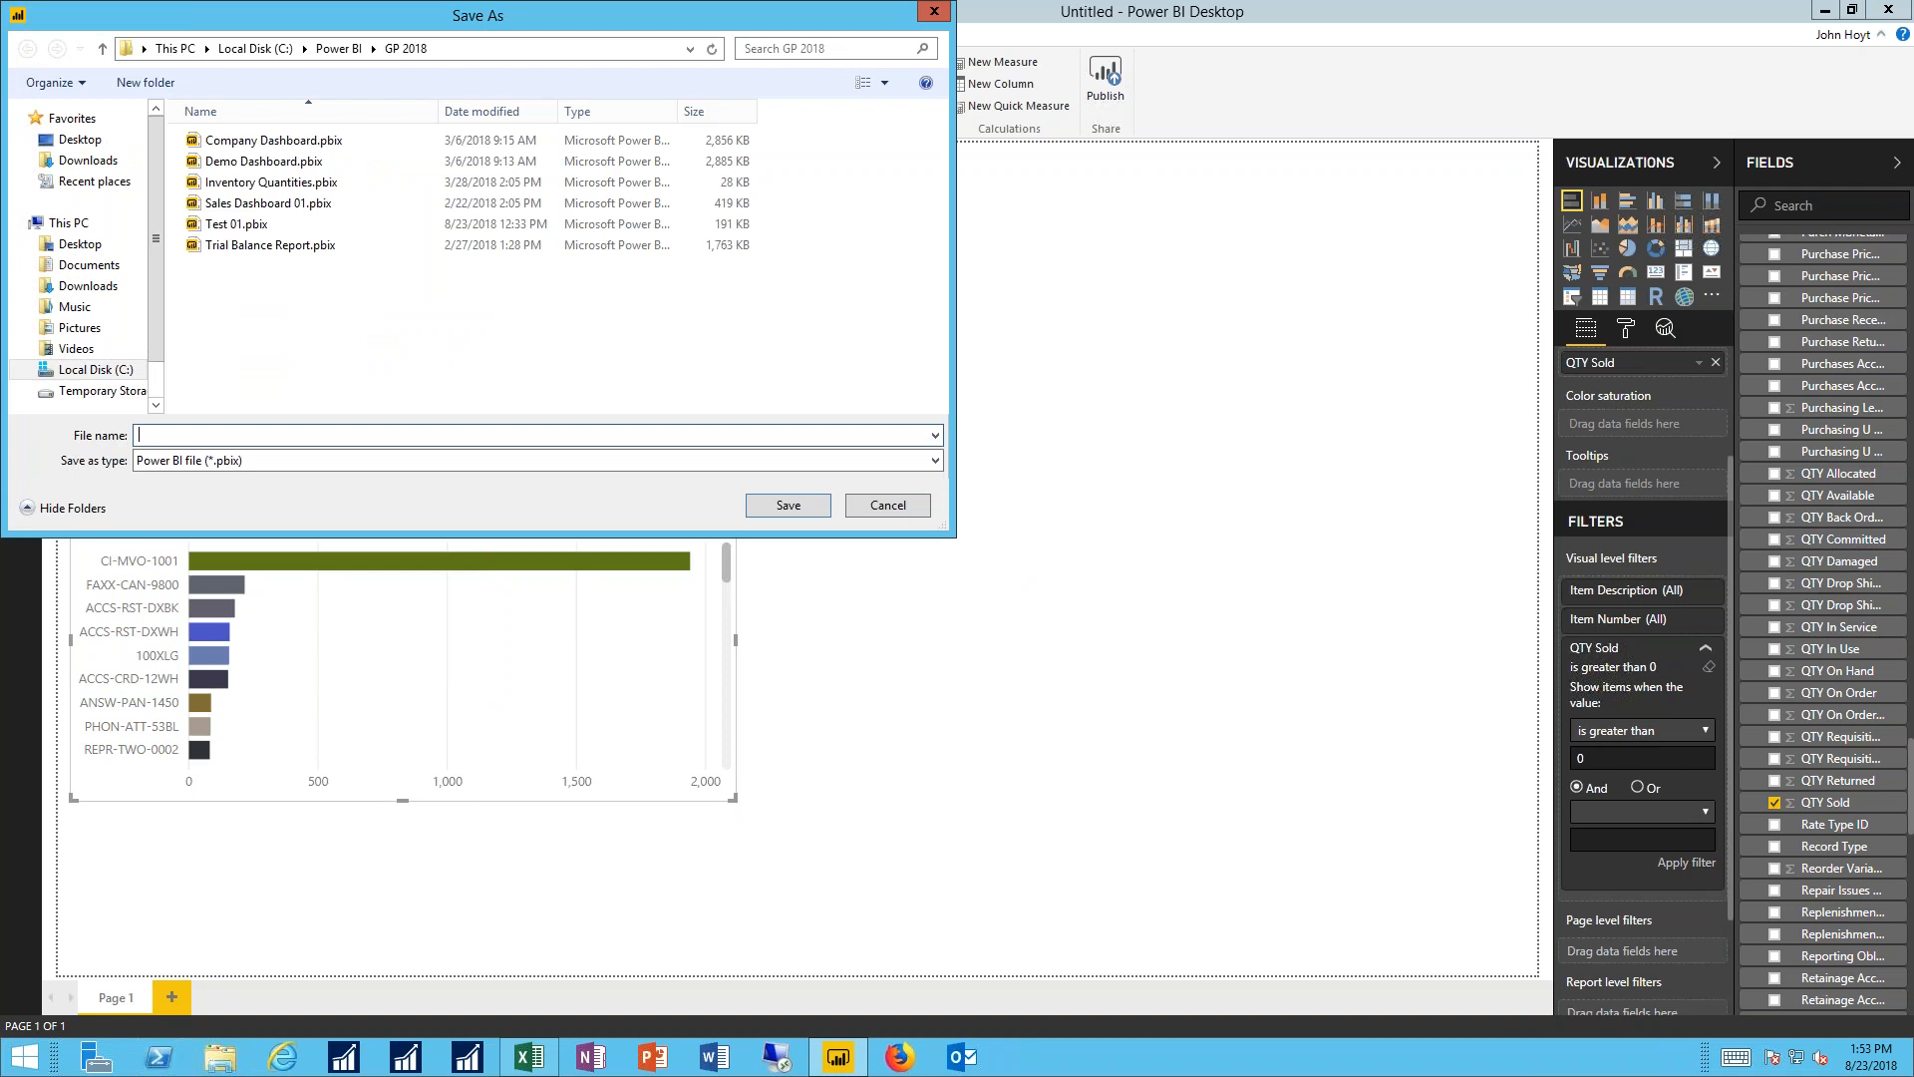
type("Test 02")
left_click(812, 505)
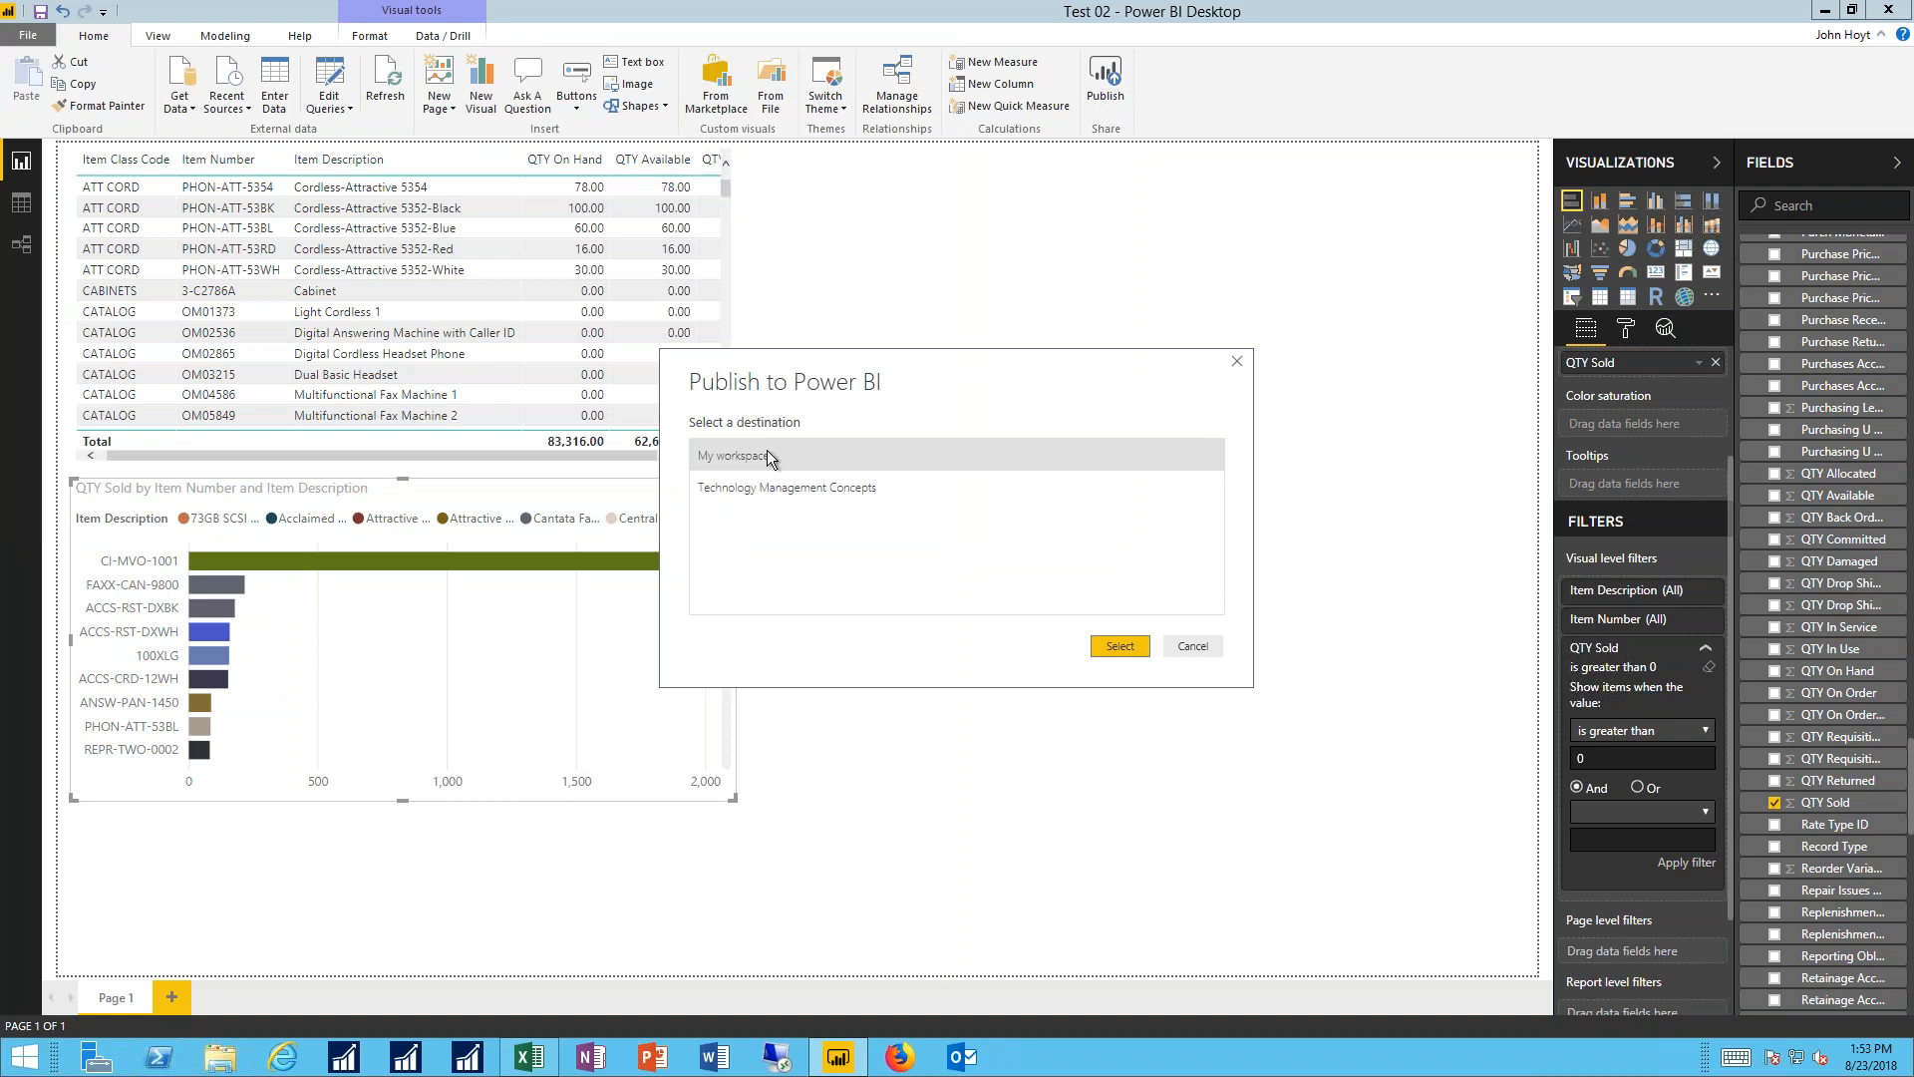
Publish Test 02 to My workspace and open the published report in the browser.
left_click(1123, 654)
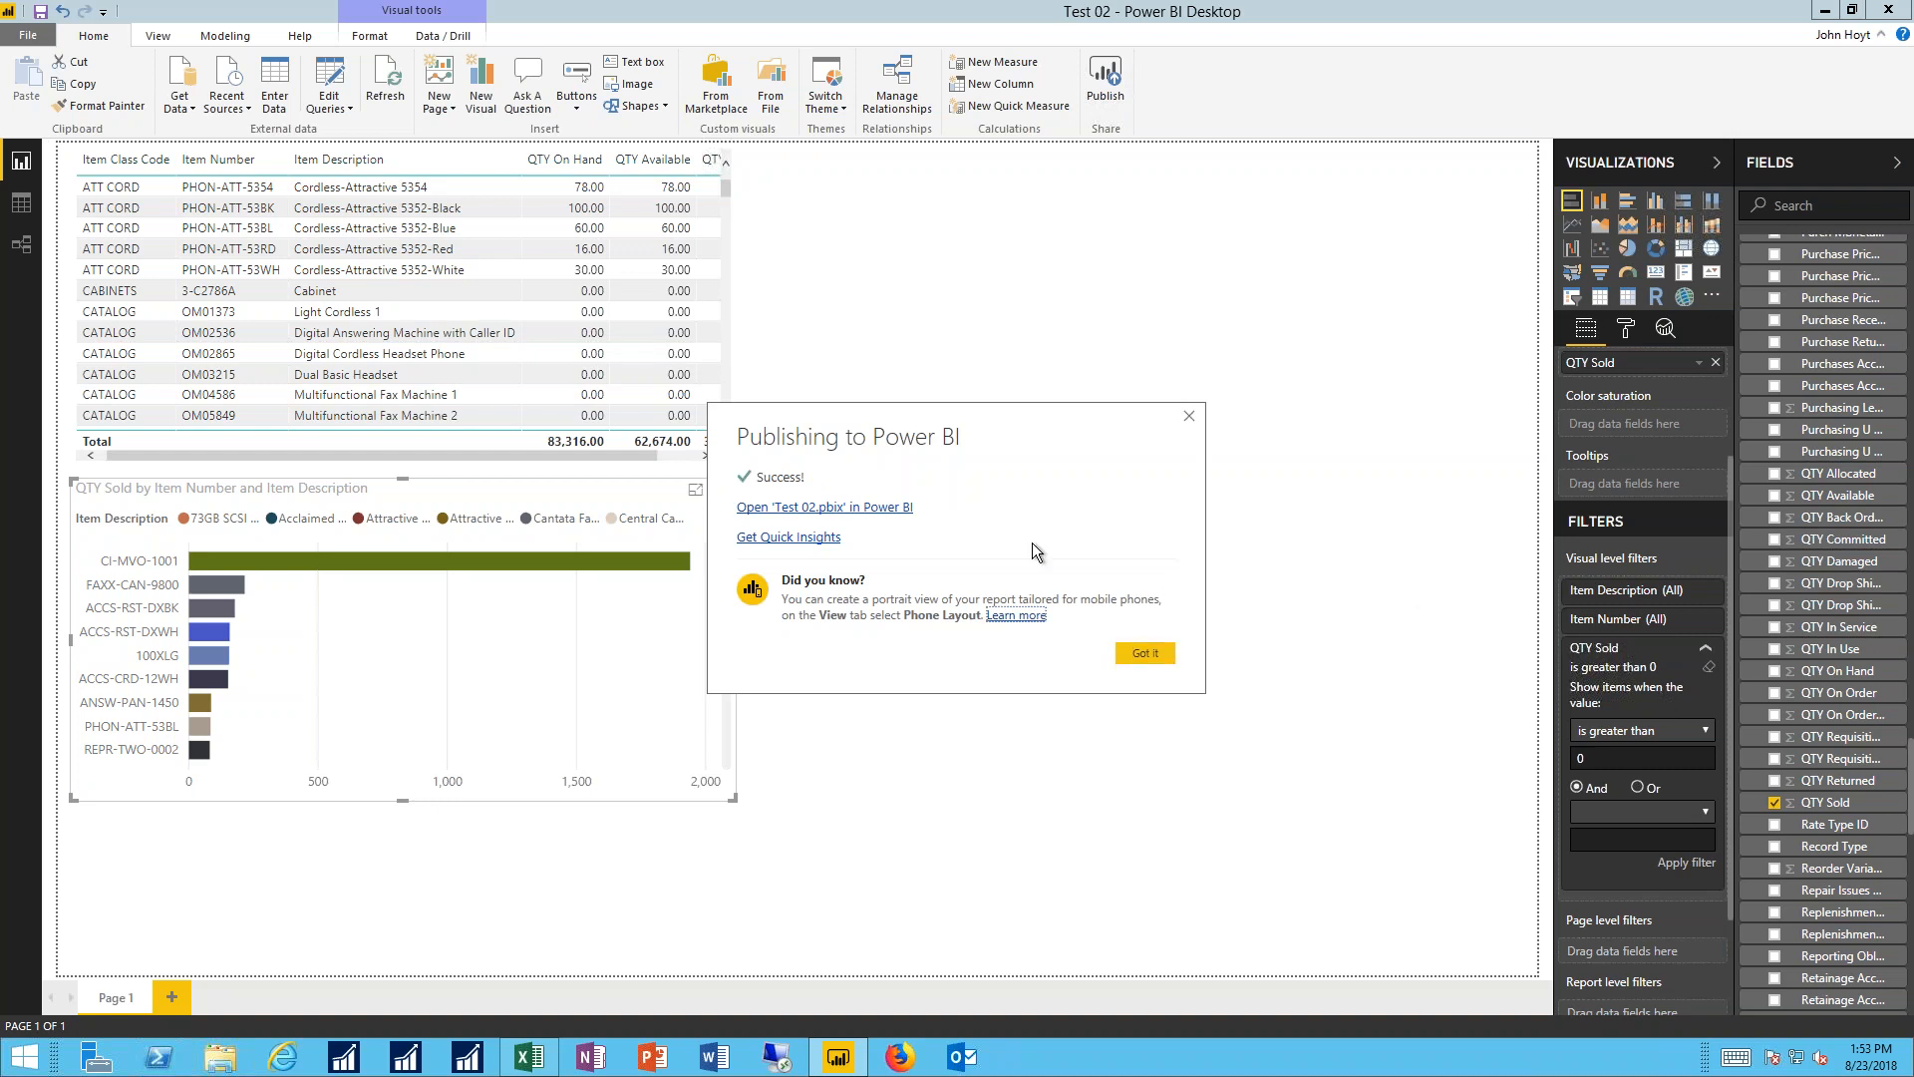
left_click(856, 508)
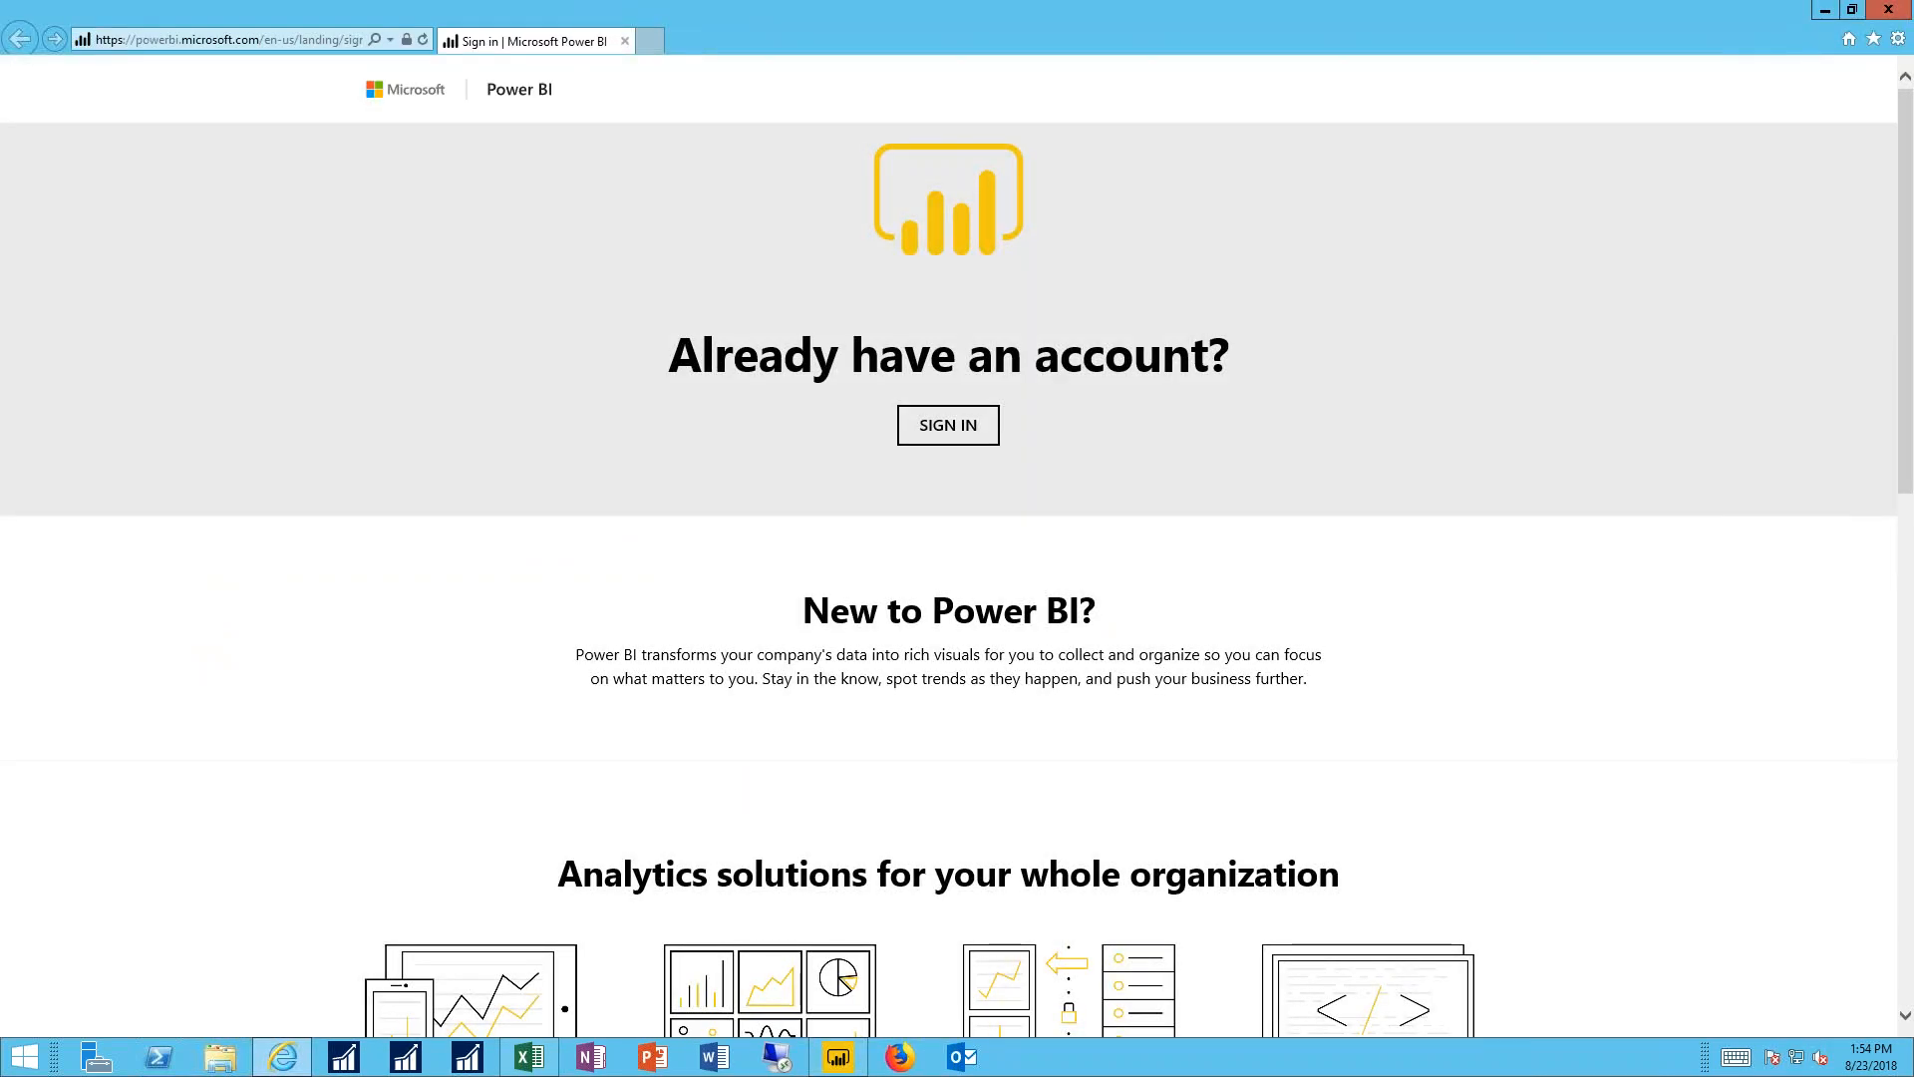
Sign in to Power BI with the work account e-mail and password.
left_click(945, 427)
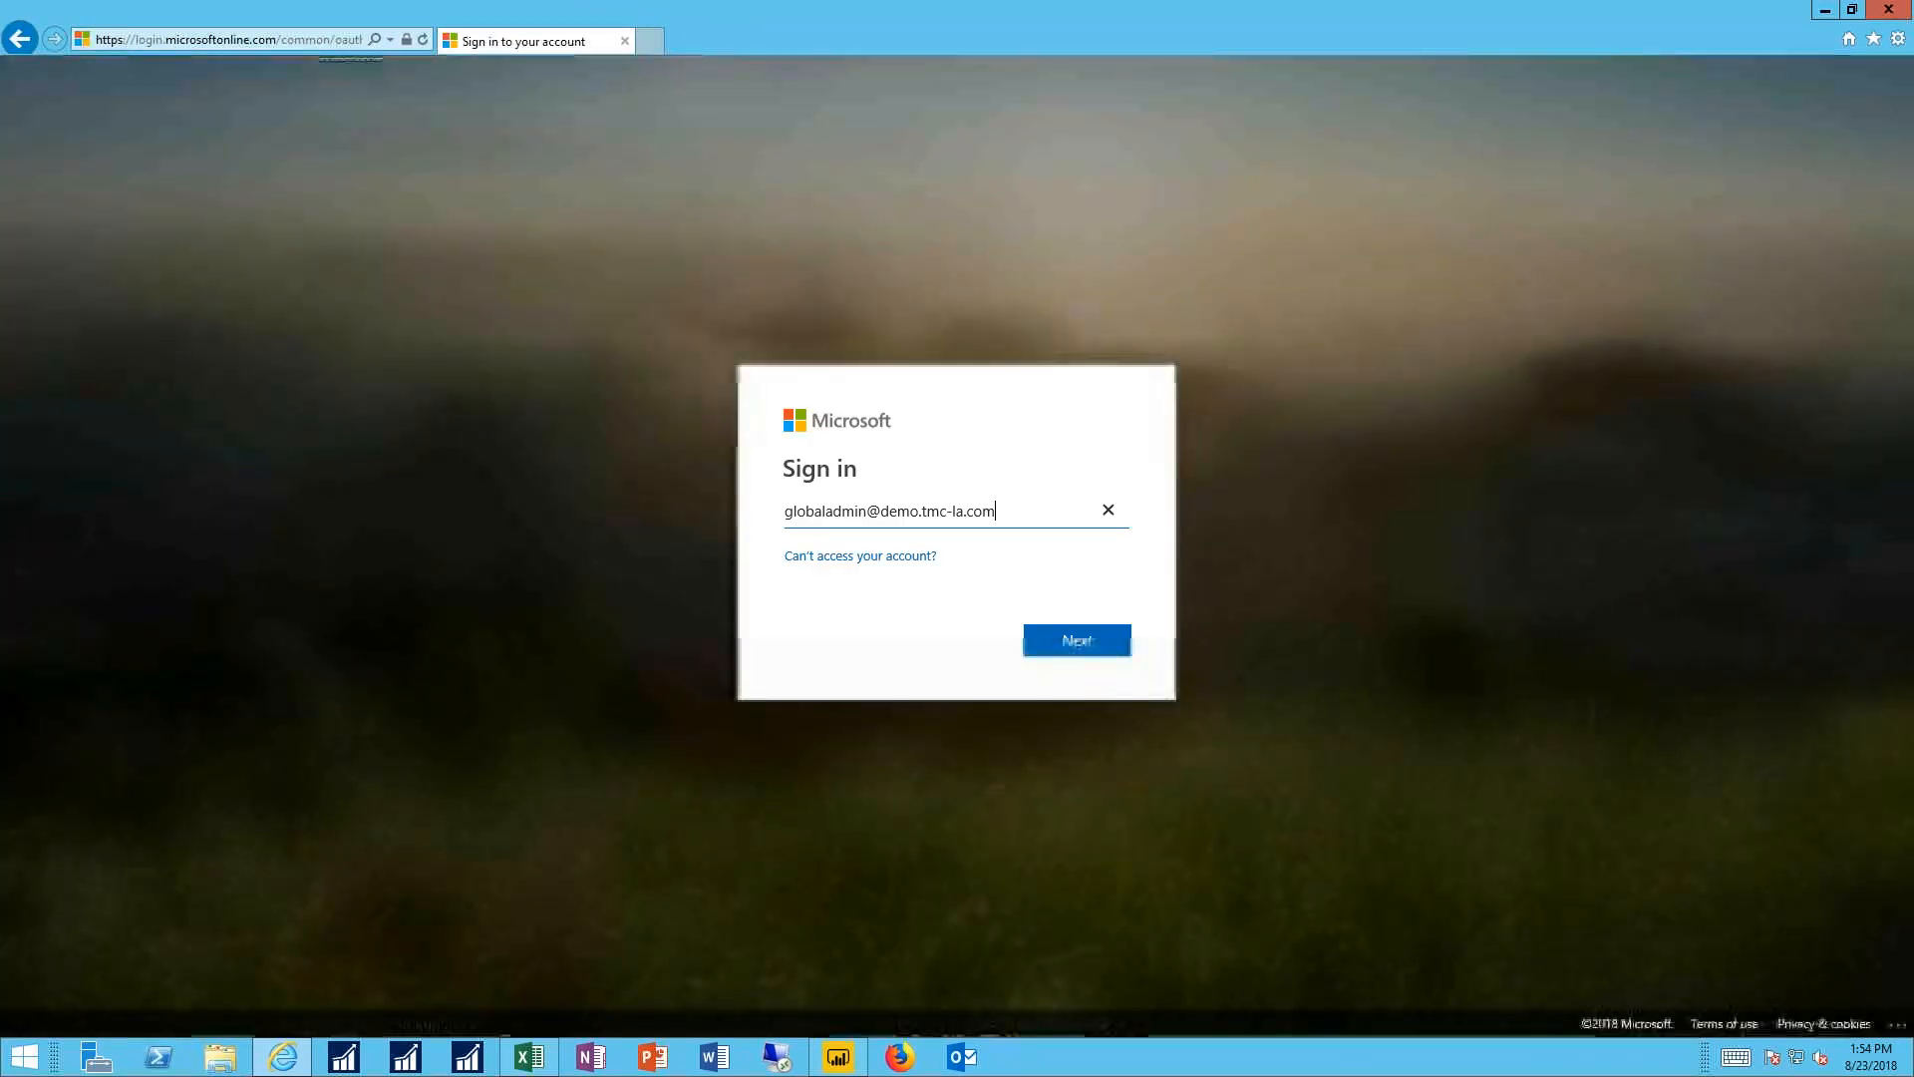
left_click_drag(1003, 509, 785, 510)
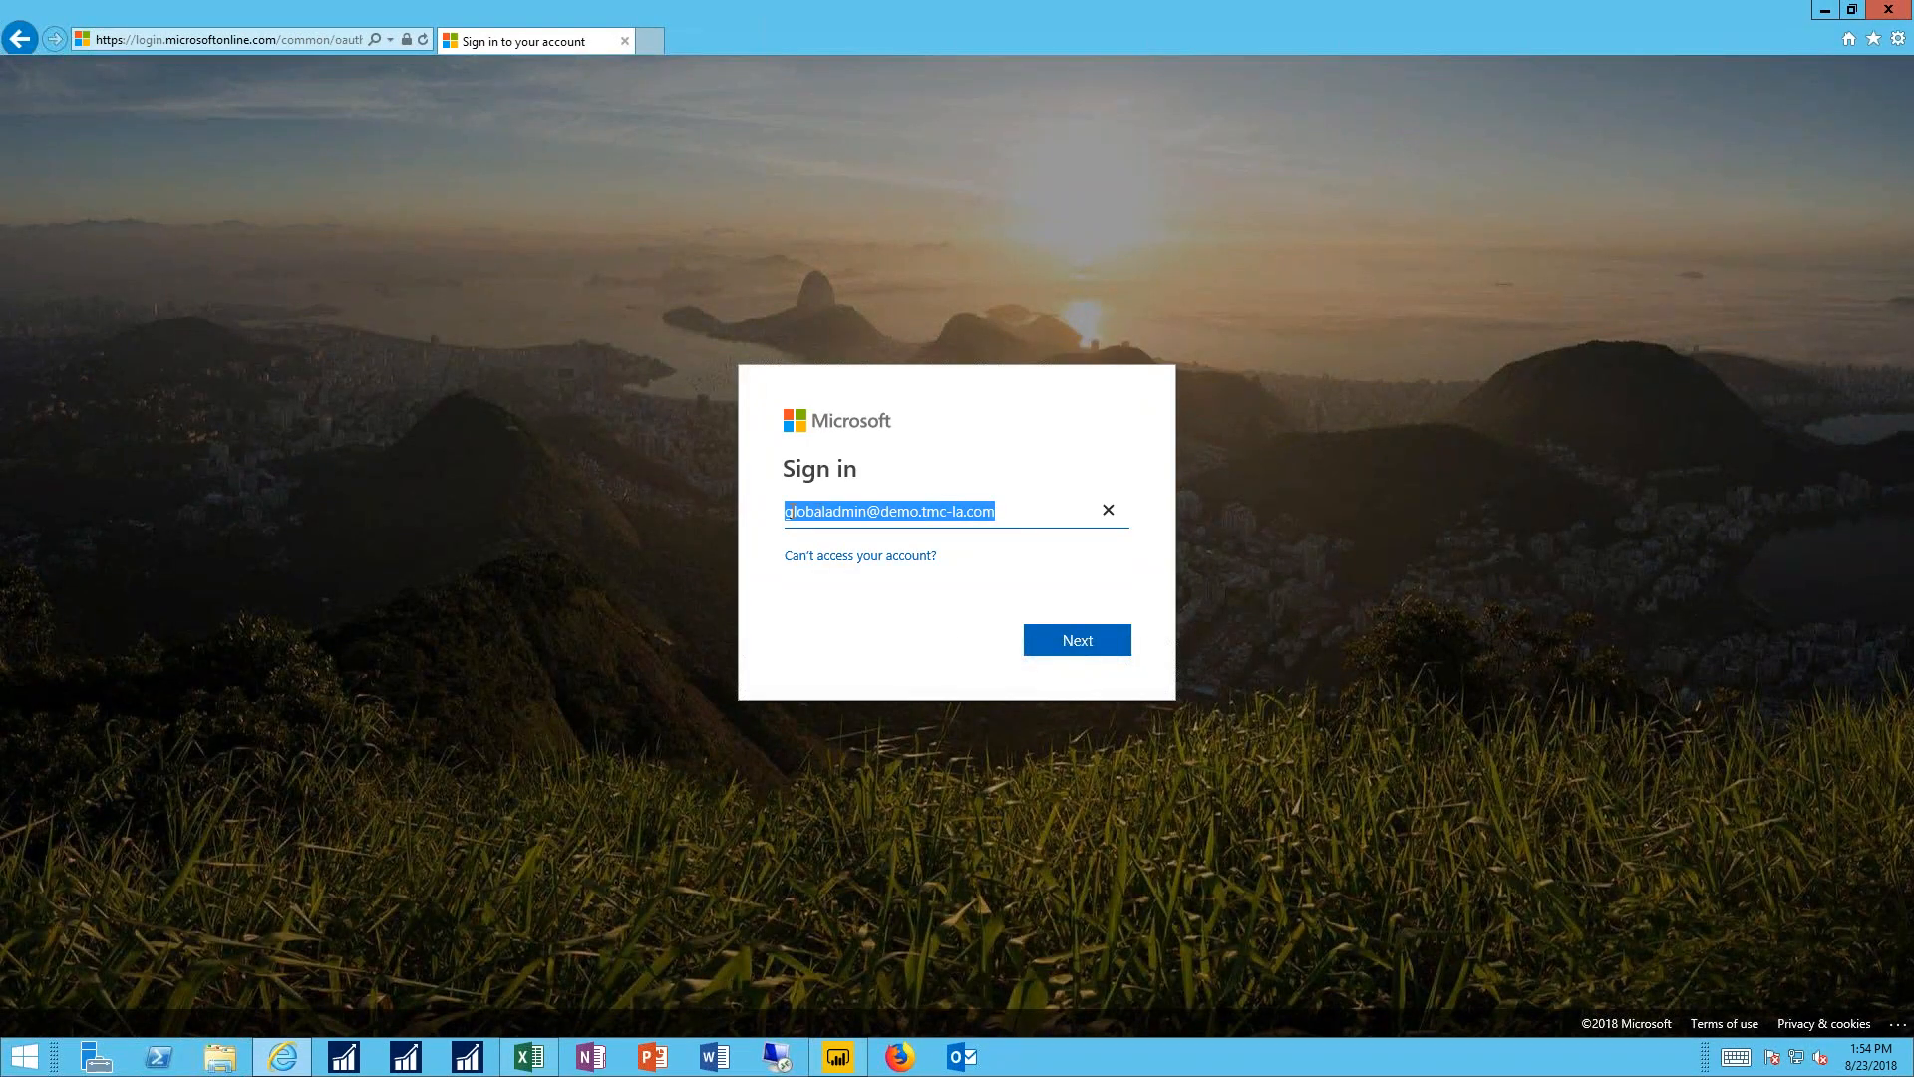
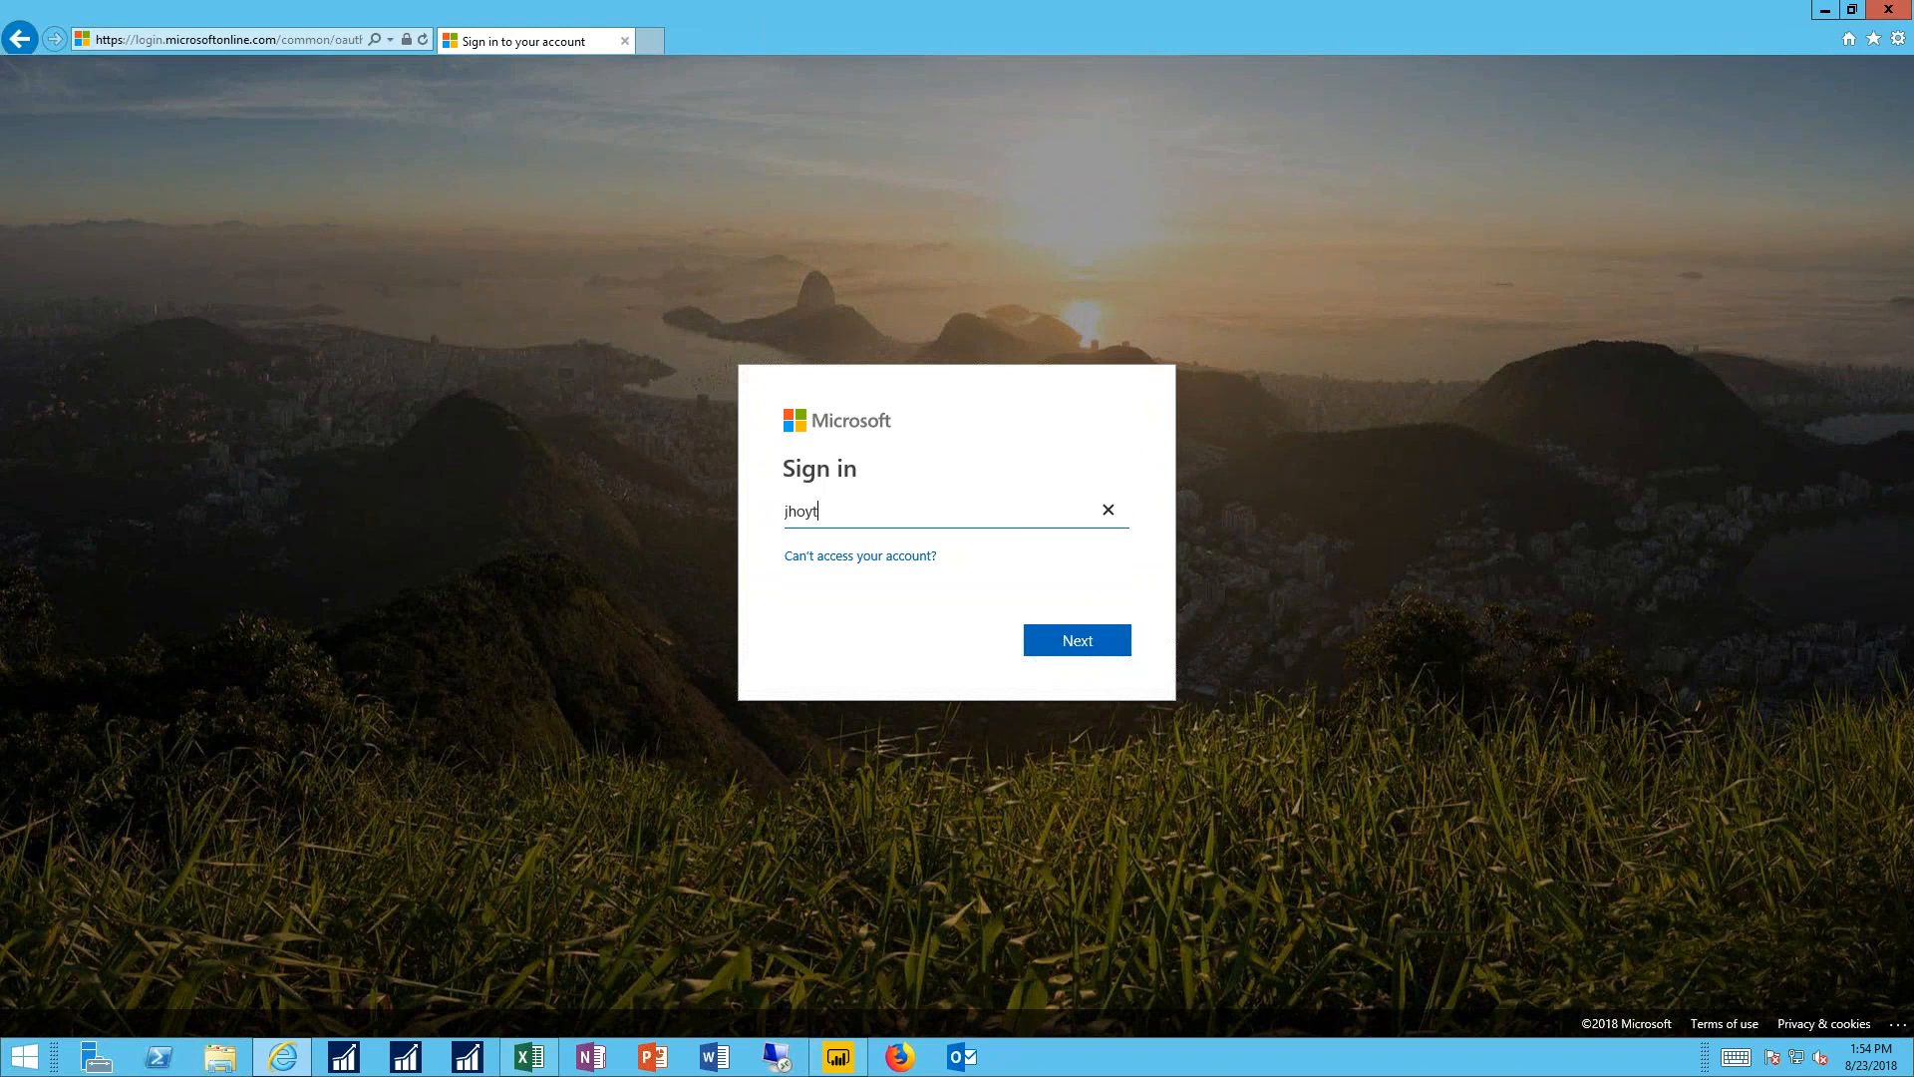
left_click(1081, 650)
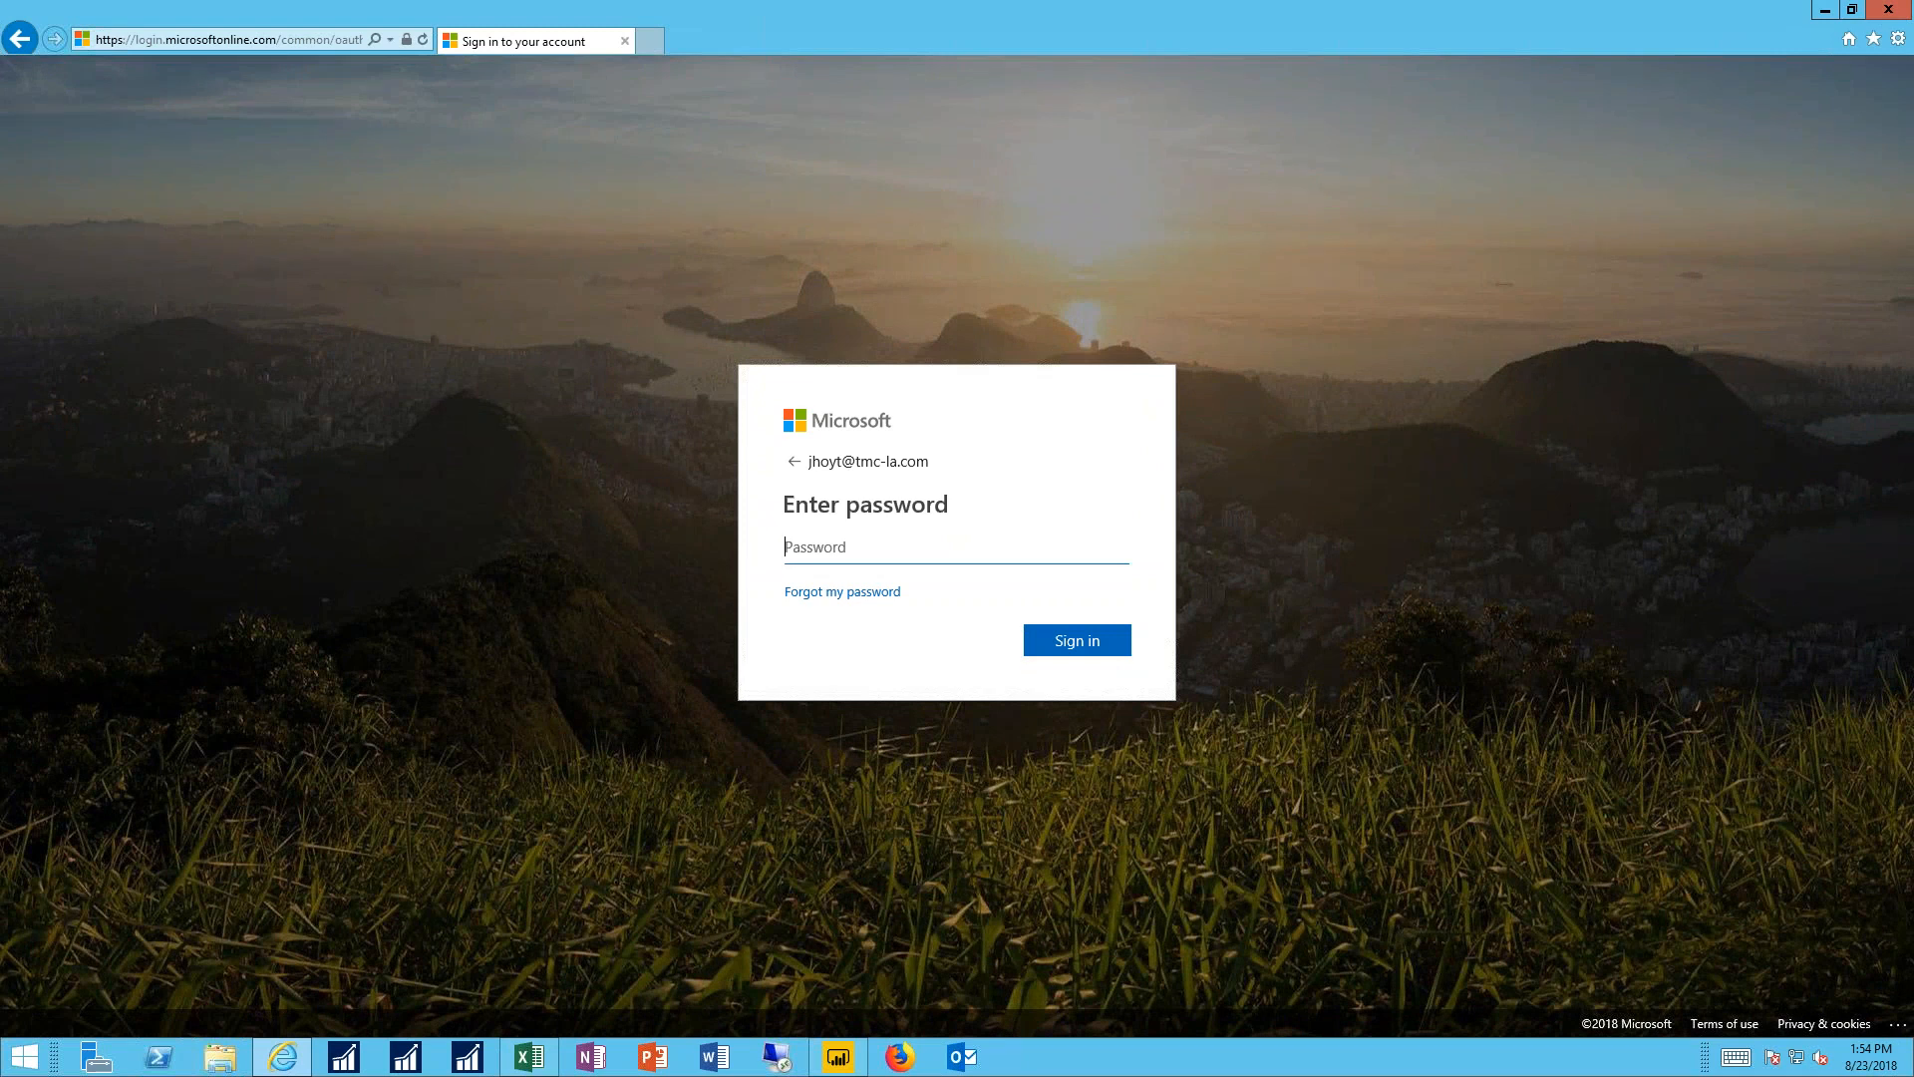
type("••••••••")
key("Return")
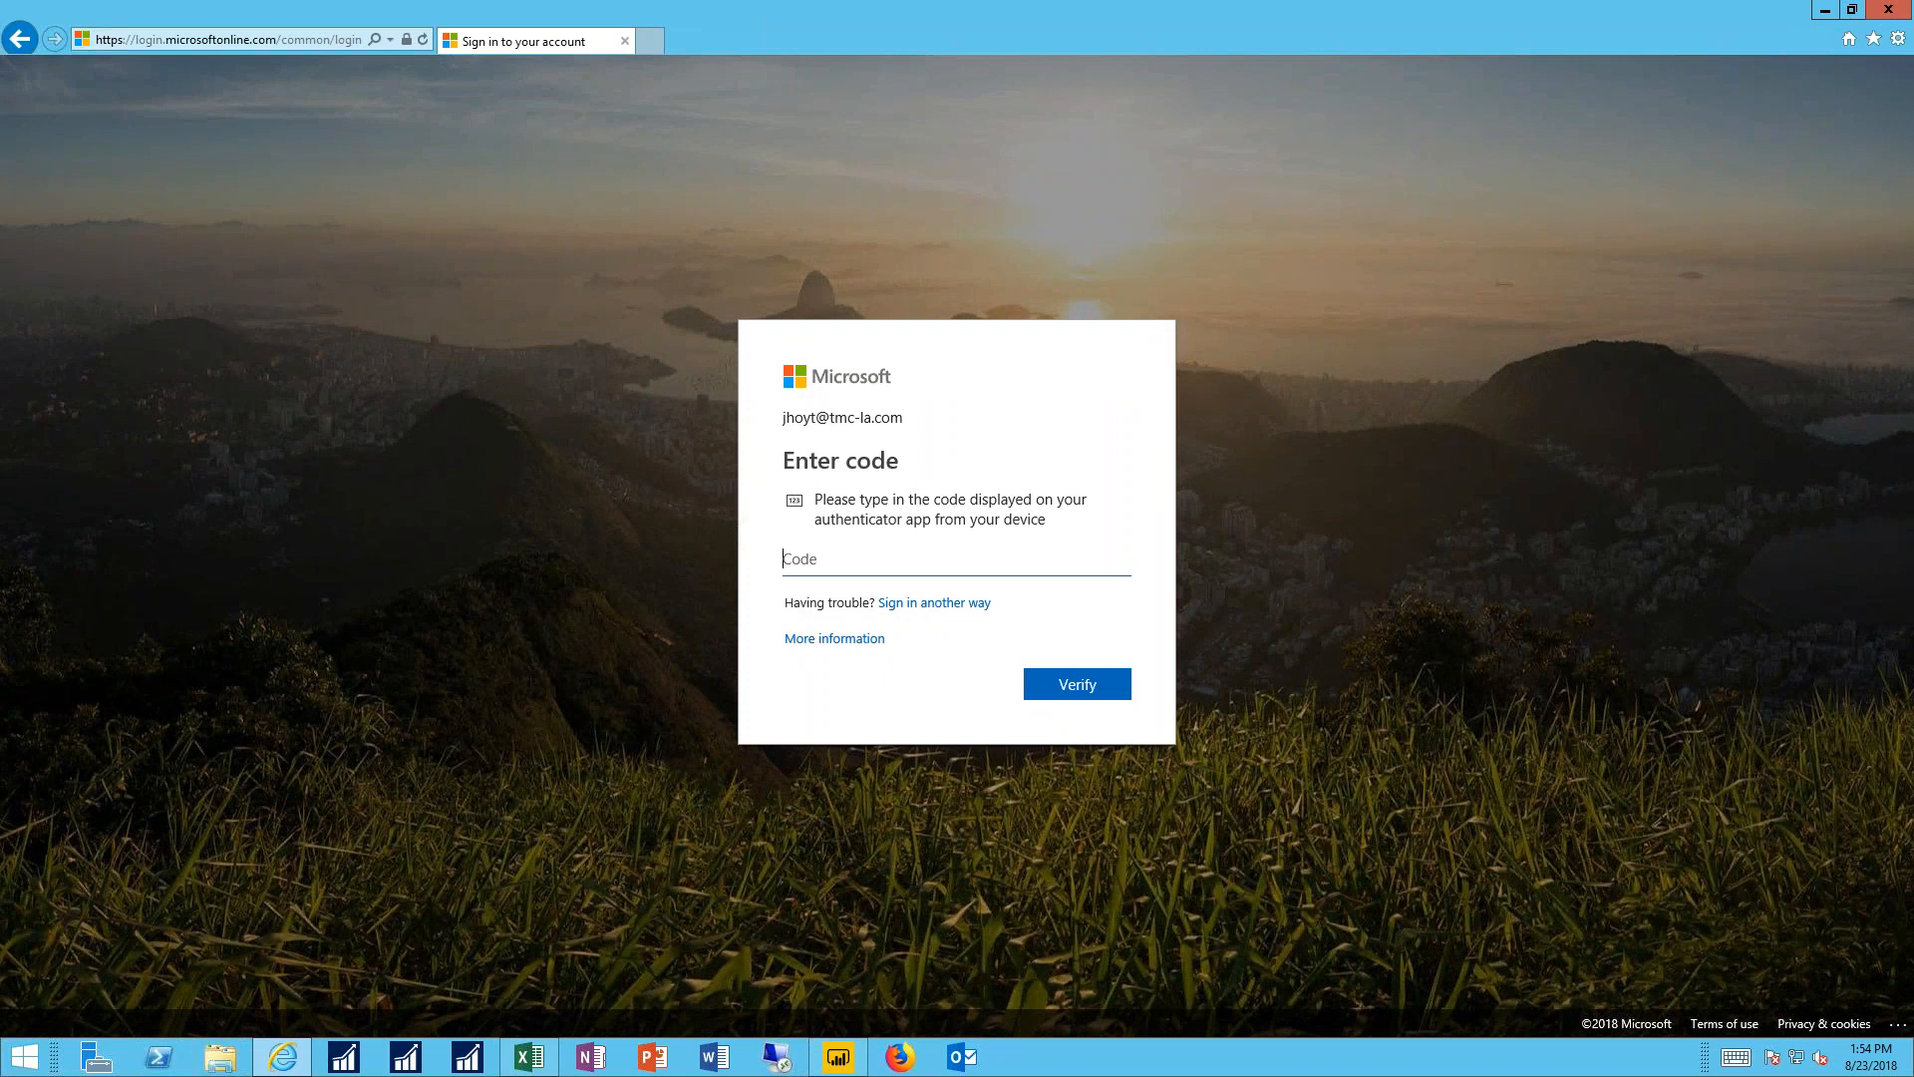
Enter the authenticator verification code and decline staying signed in.
left_click(1098, 692)
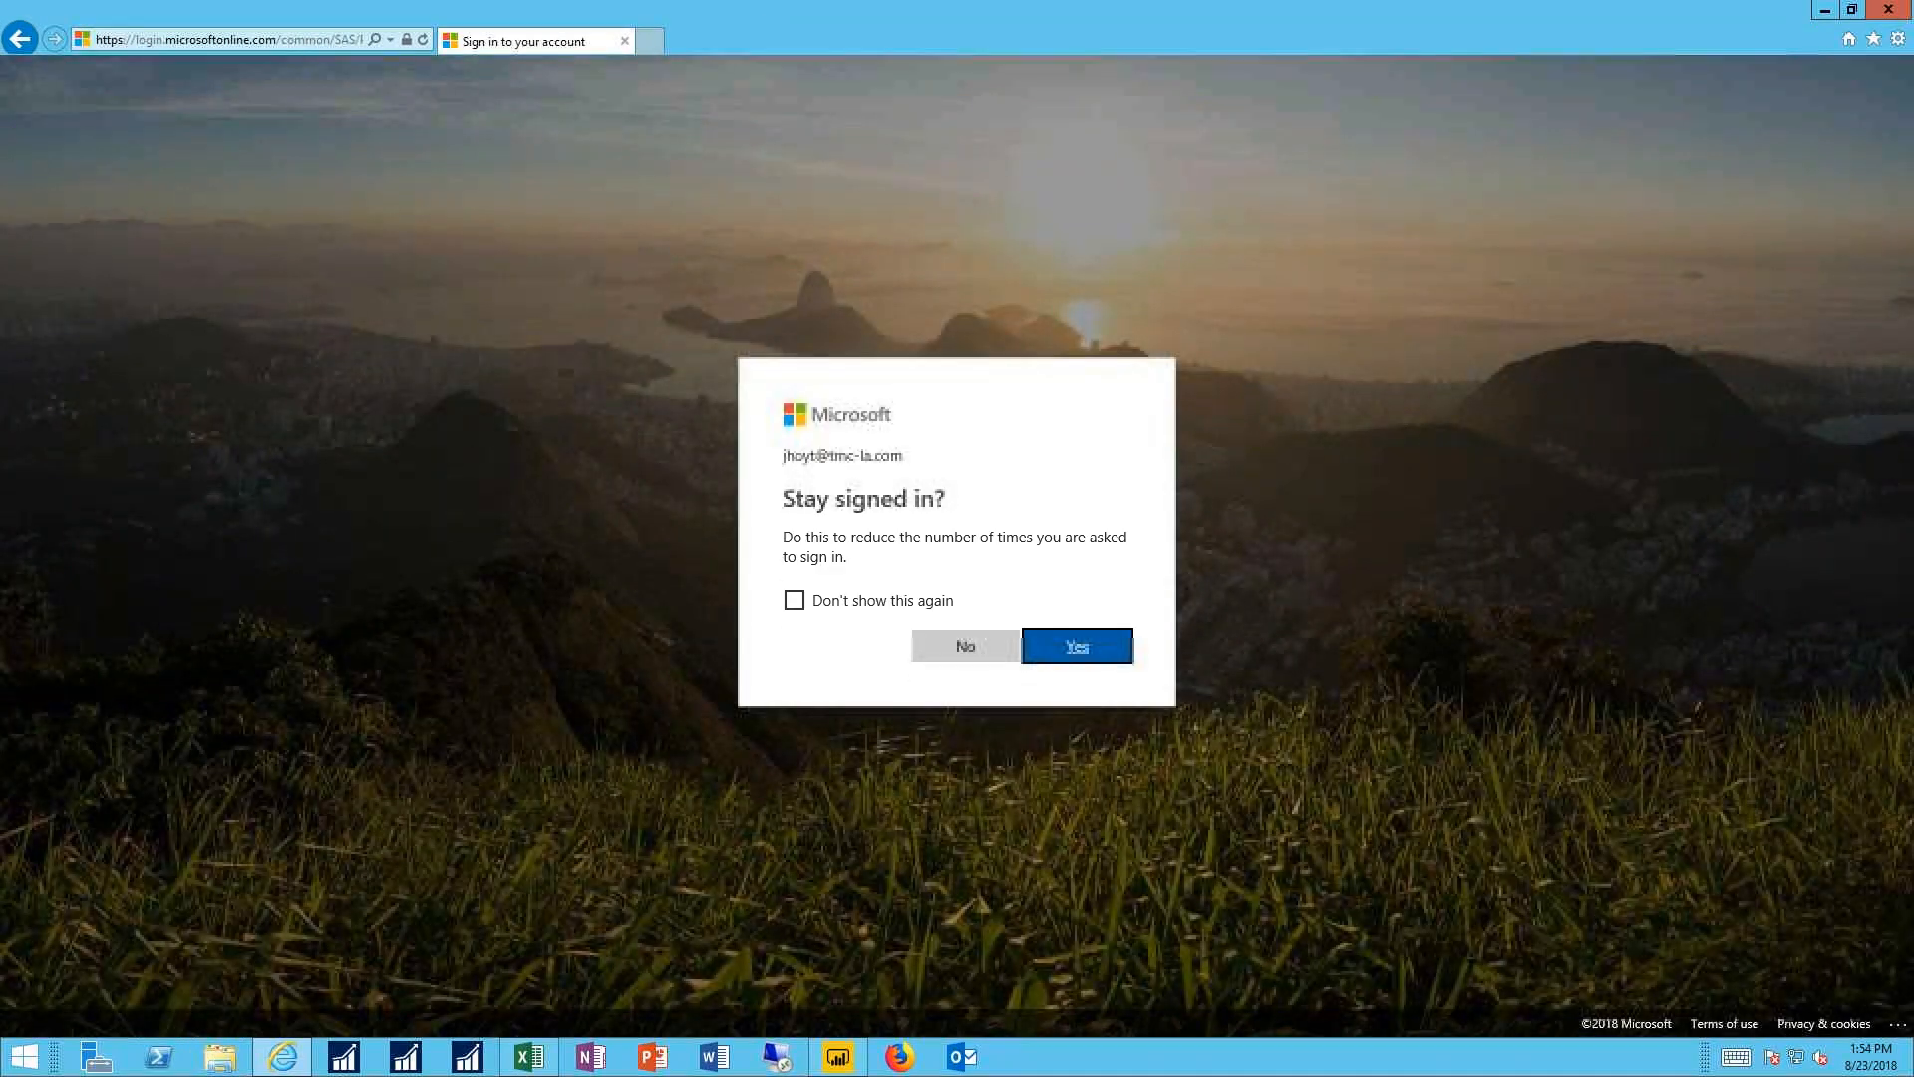
left_click(975, 650)
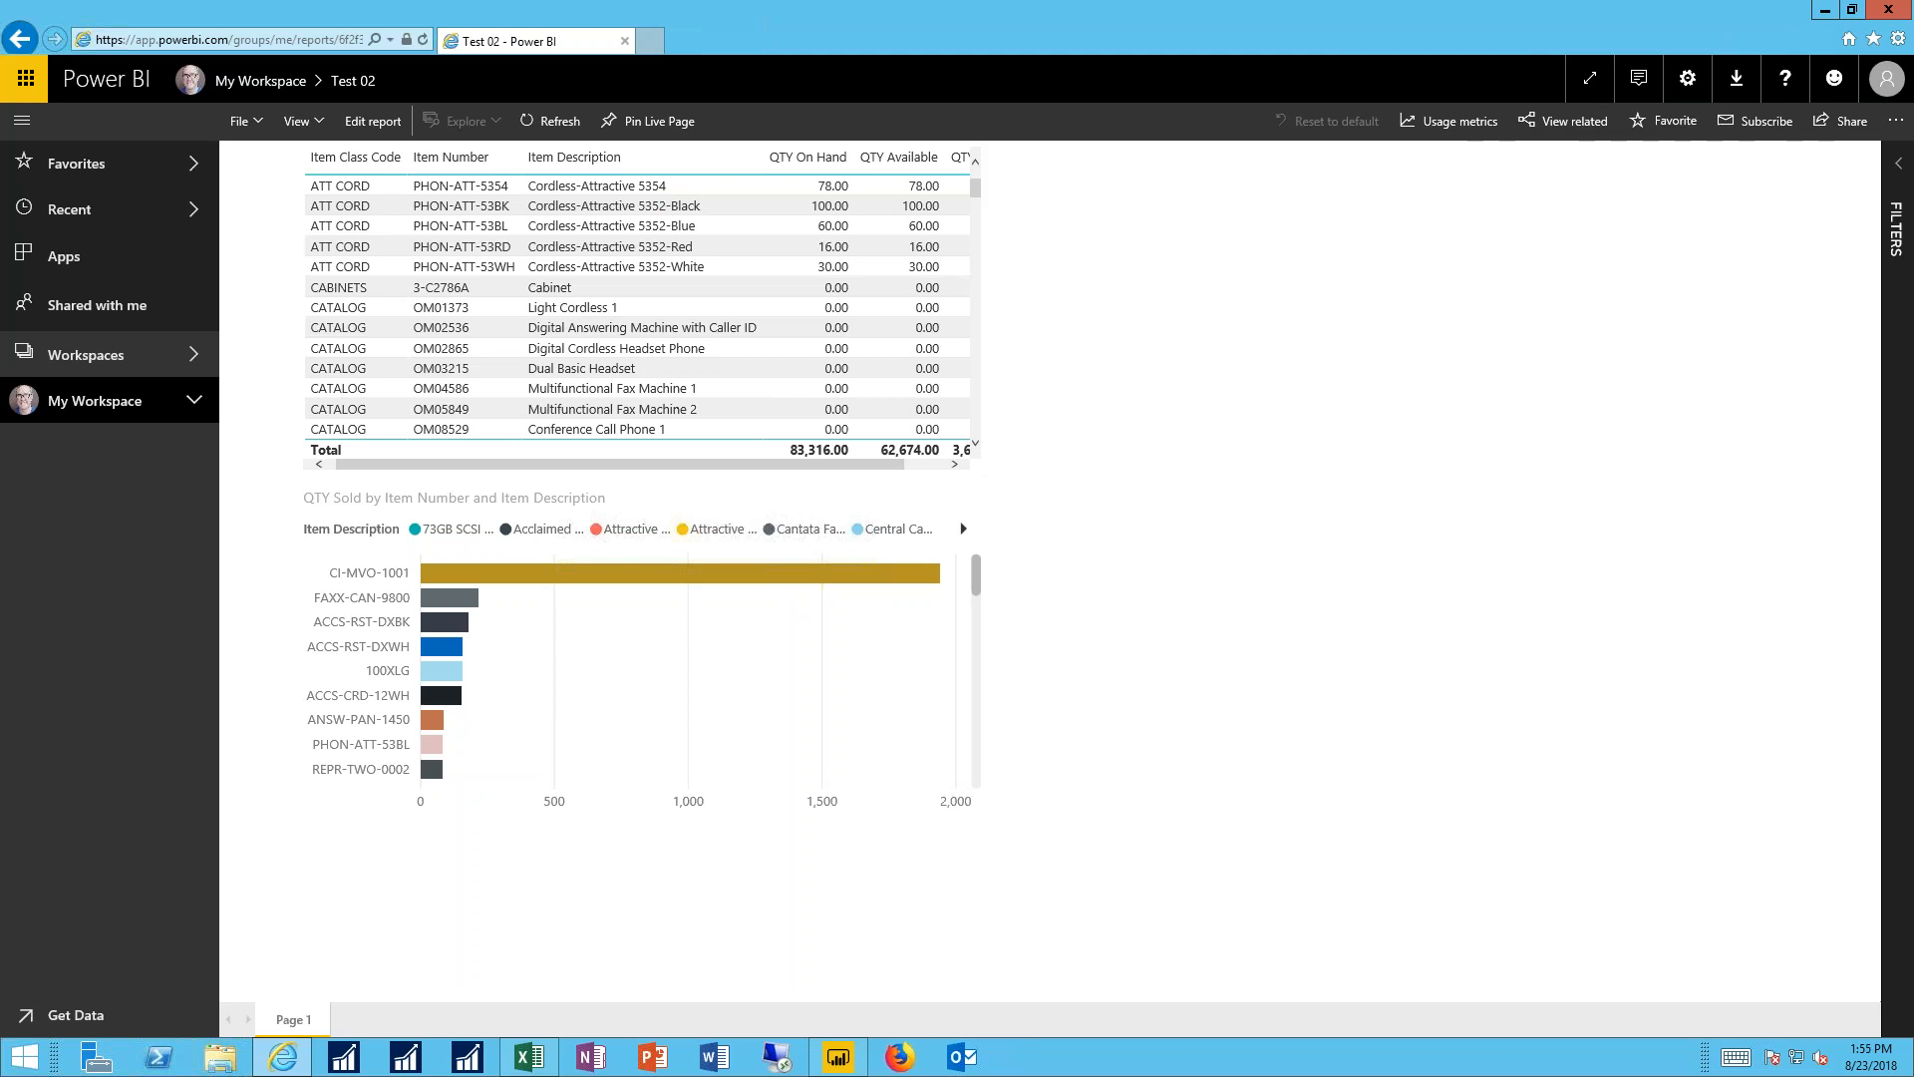
Open Pin to dashboard for the QTY Sold bar chart, then cancel without pinning.
mouse_move(935, 625)
left_click(921, 510)
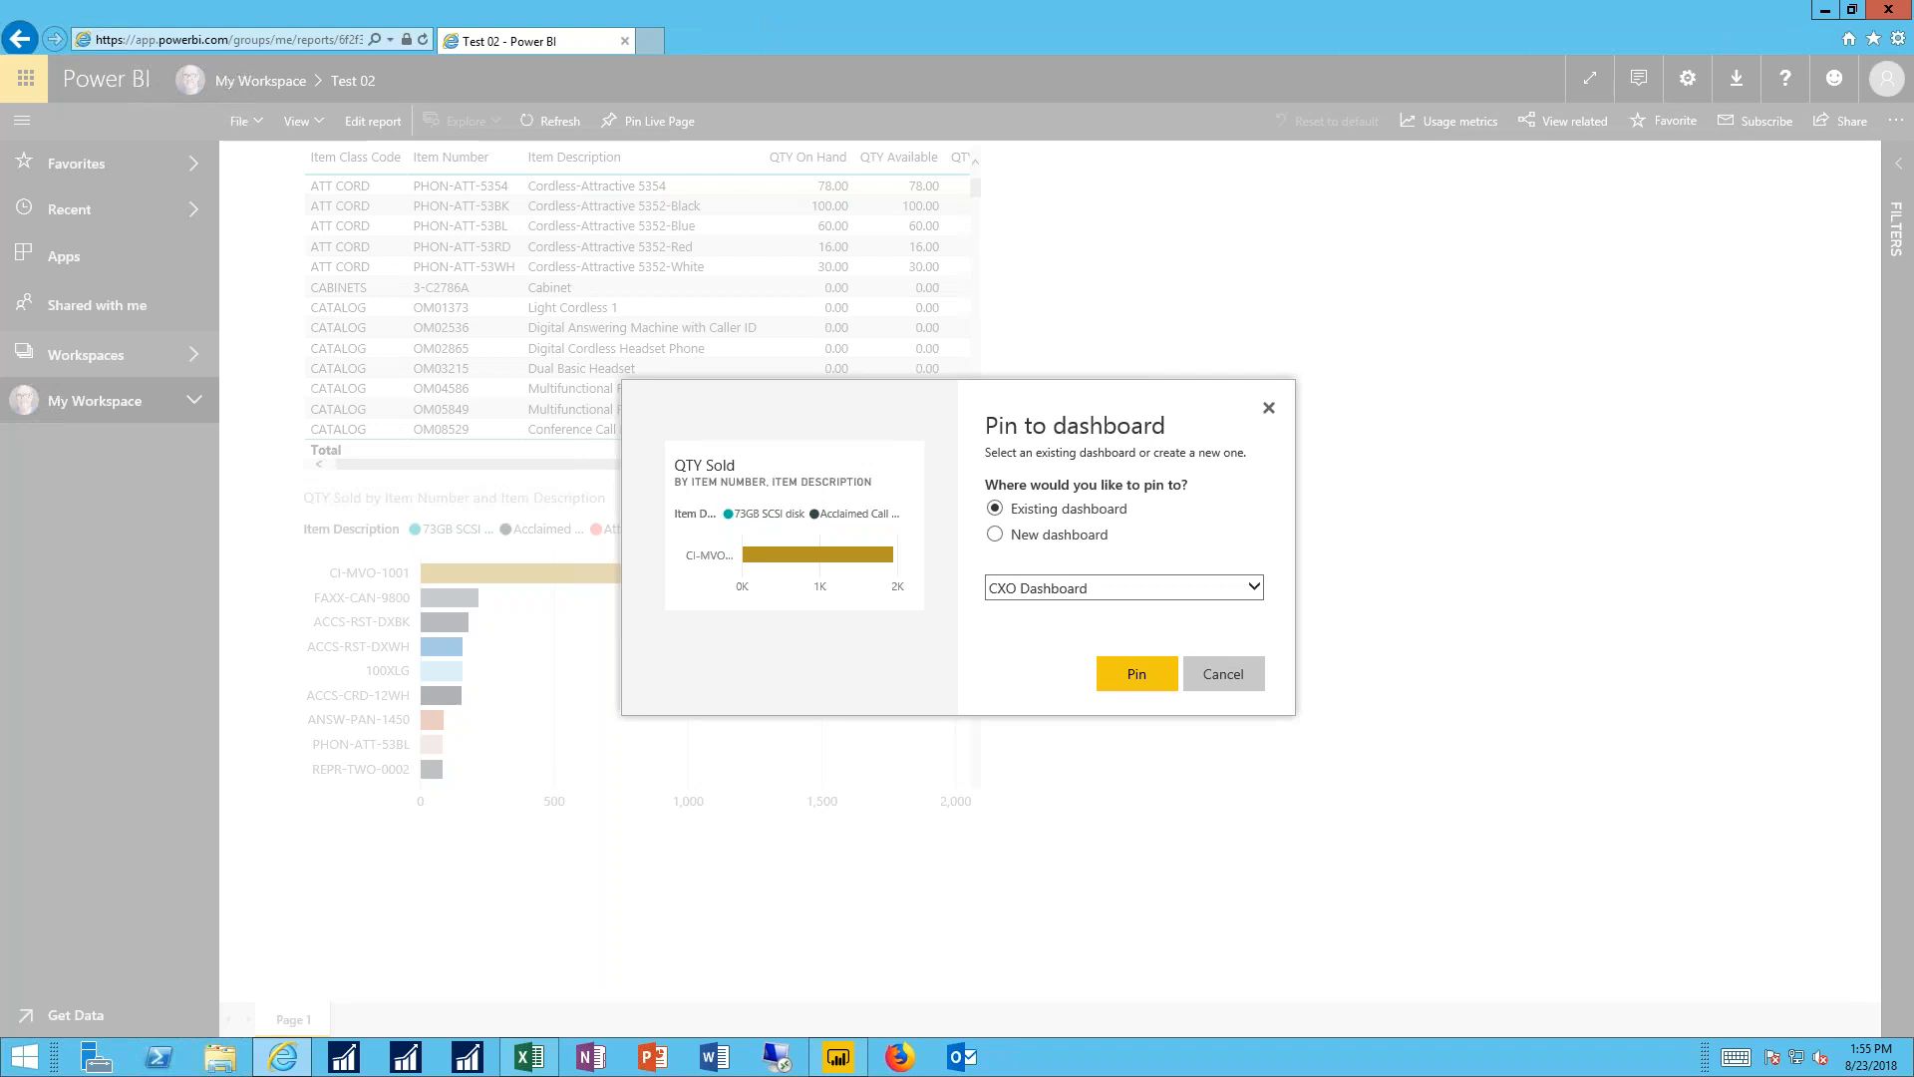
left_click(1236, 682)
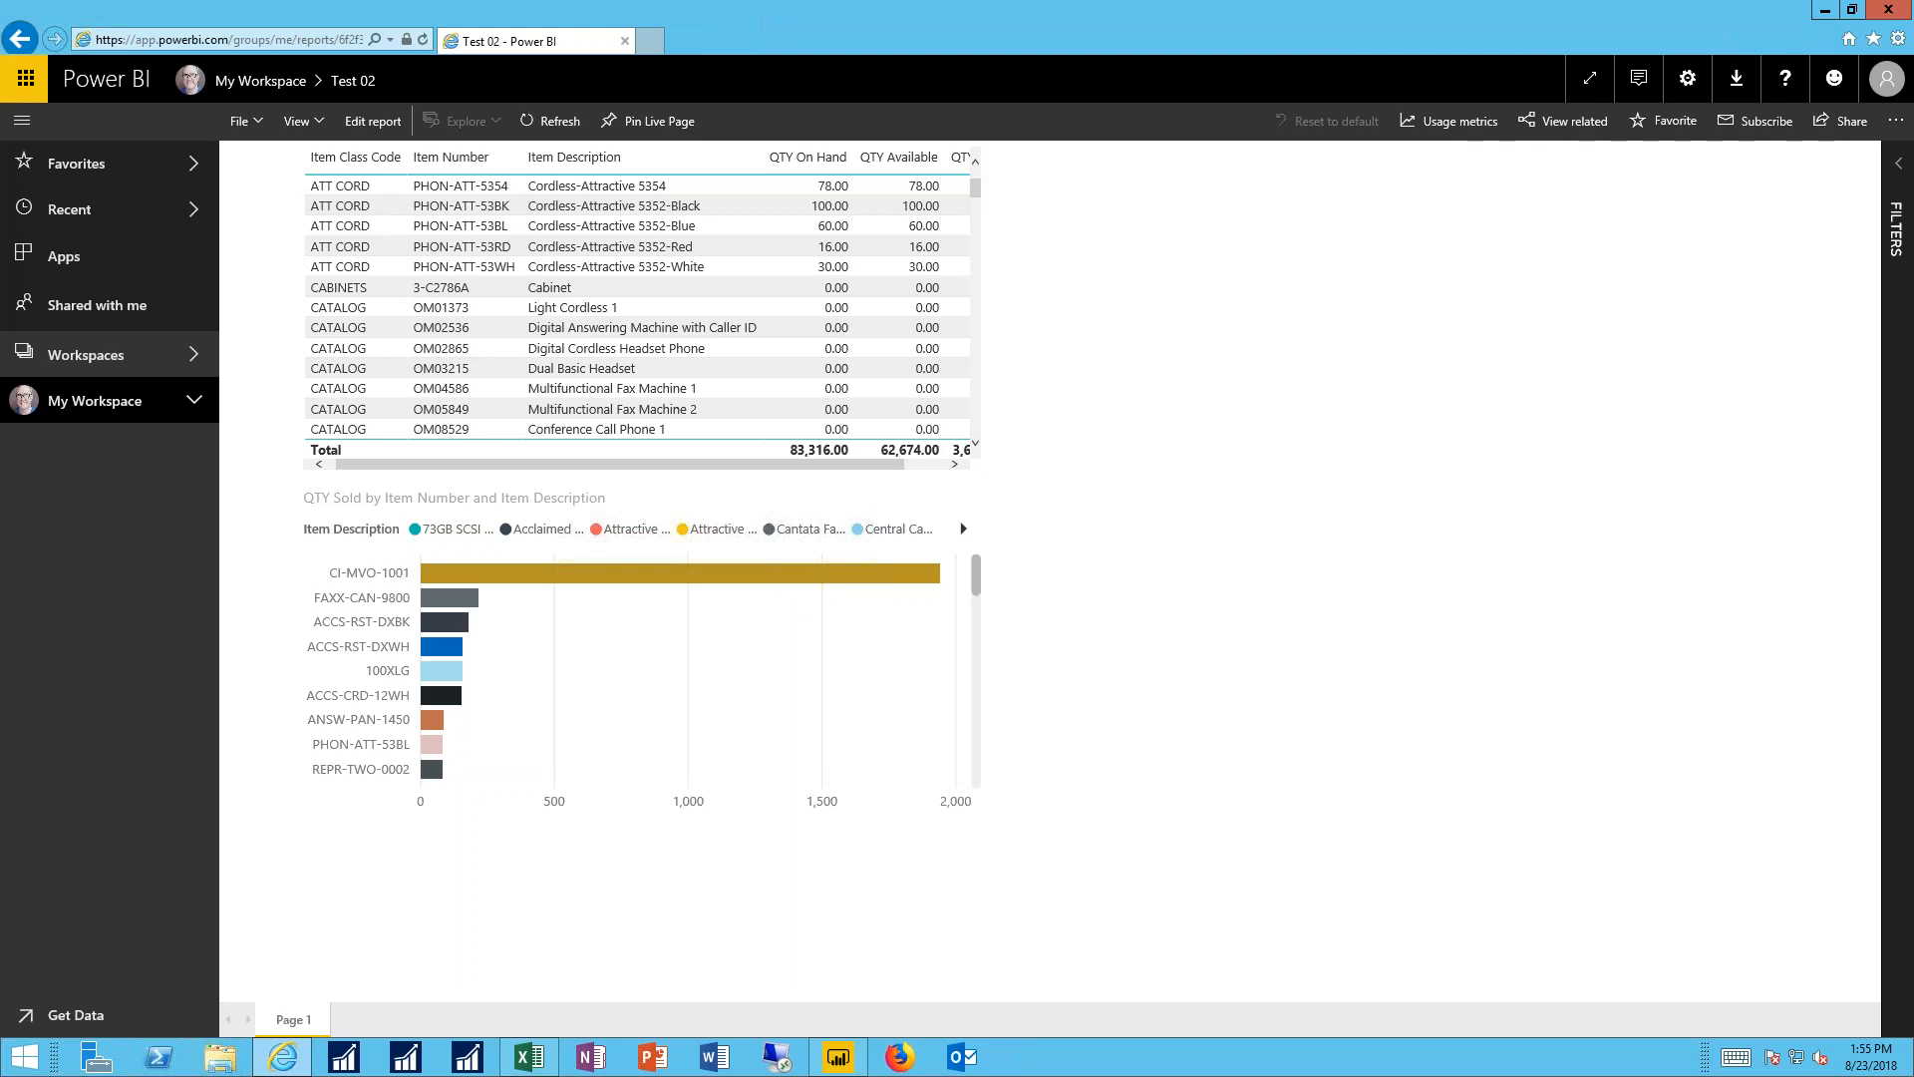
Show the QTY Sold chart in Focus mode with the Filters pane open.
mouse_move(946, 498)
left_click(947, 502)
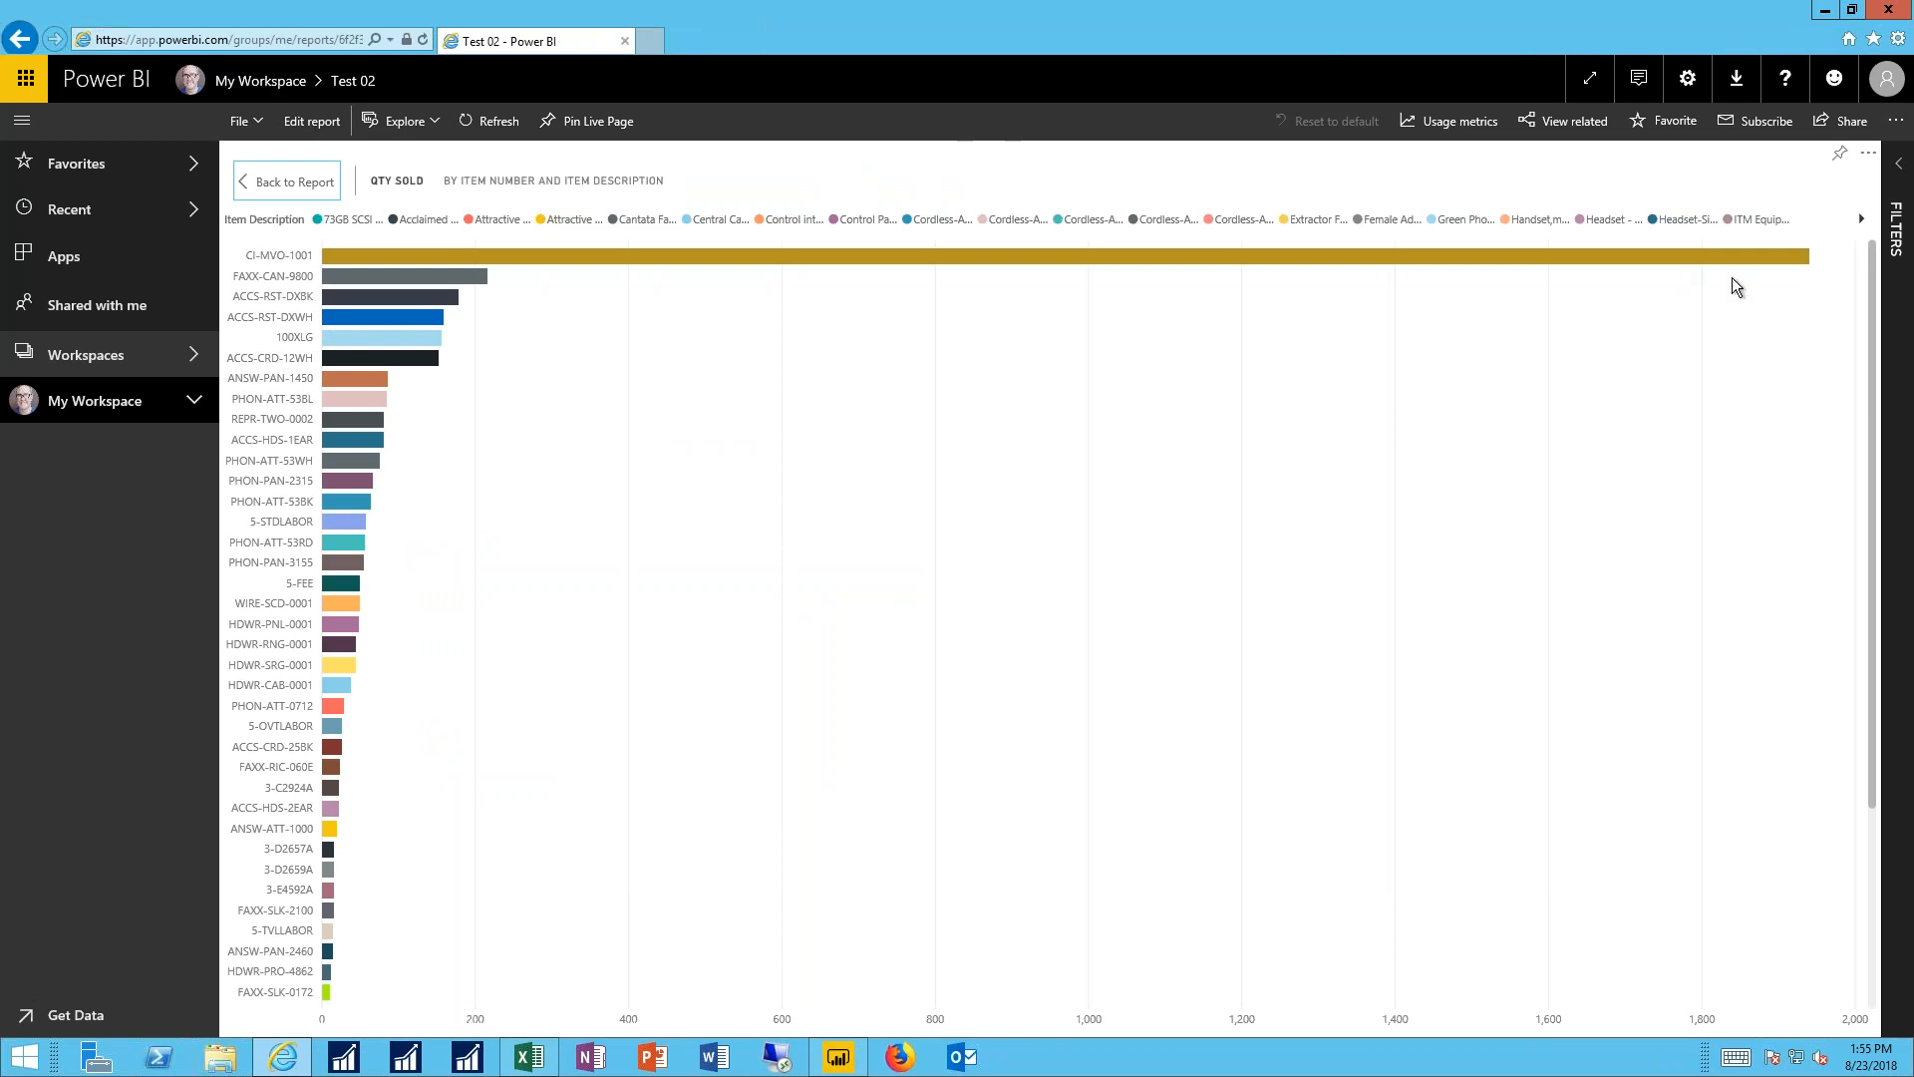
left_click(1900, 173)
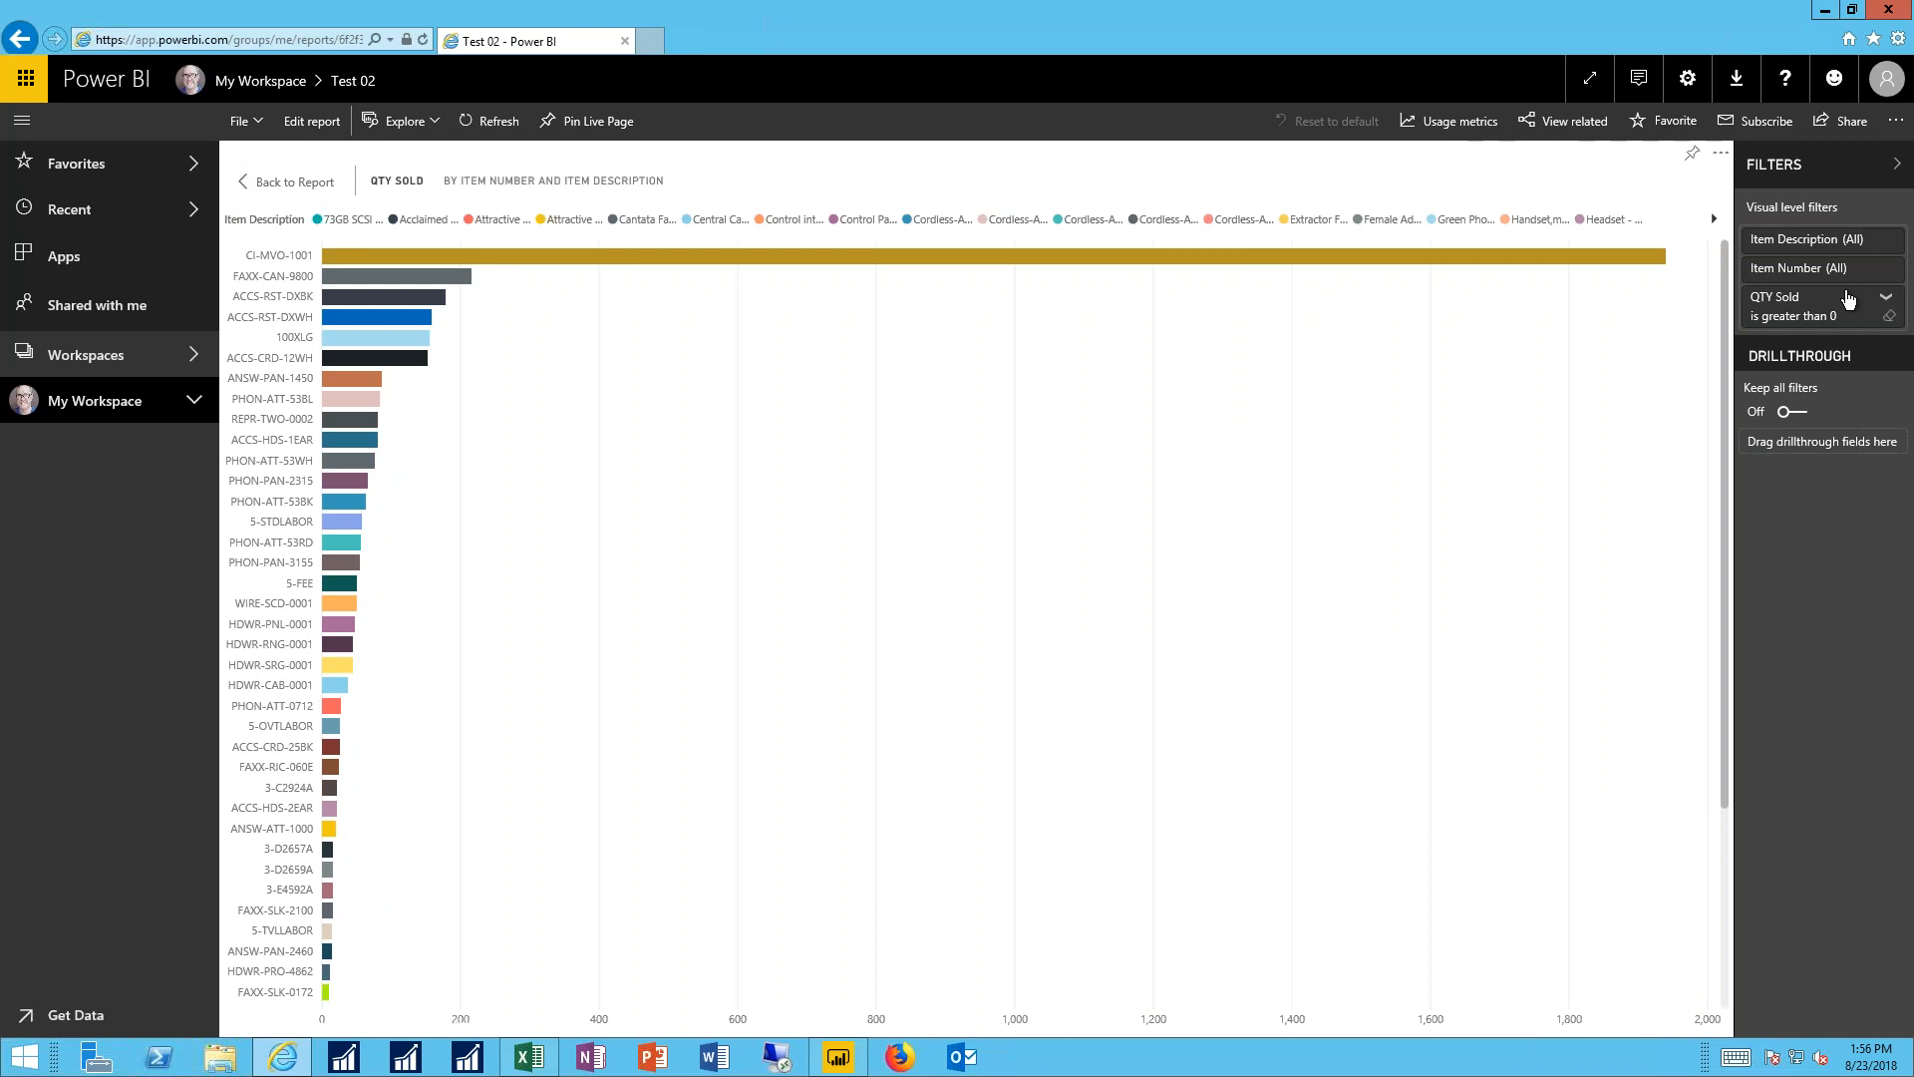
Filter the chart to QTY Sold greater than 10, then raise the threshold to 25.
left_click(1885, 301)
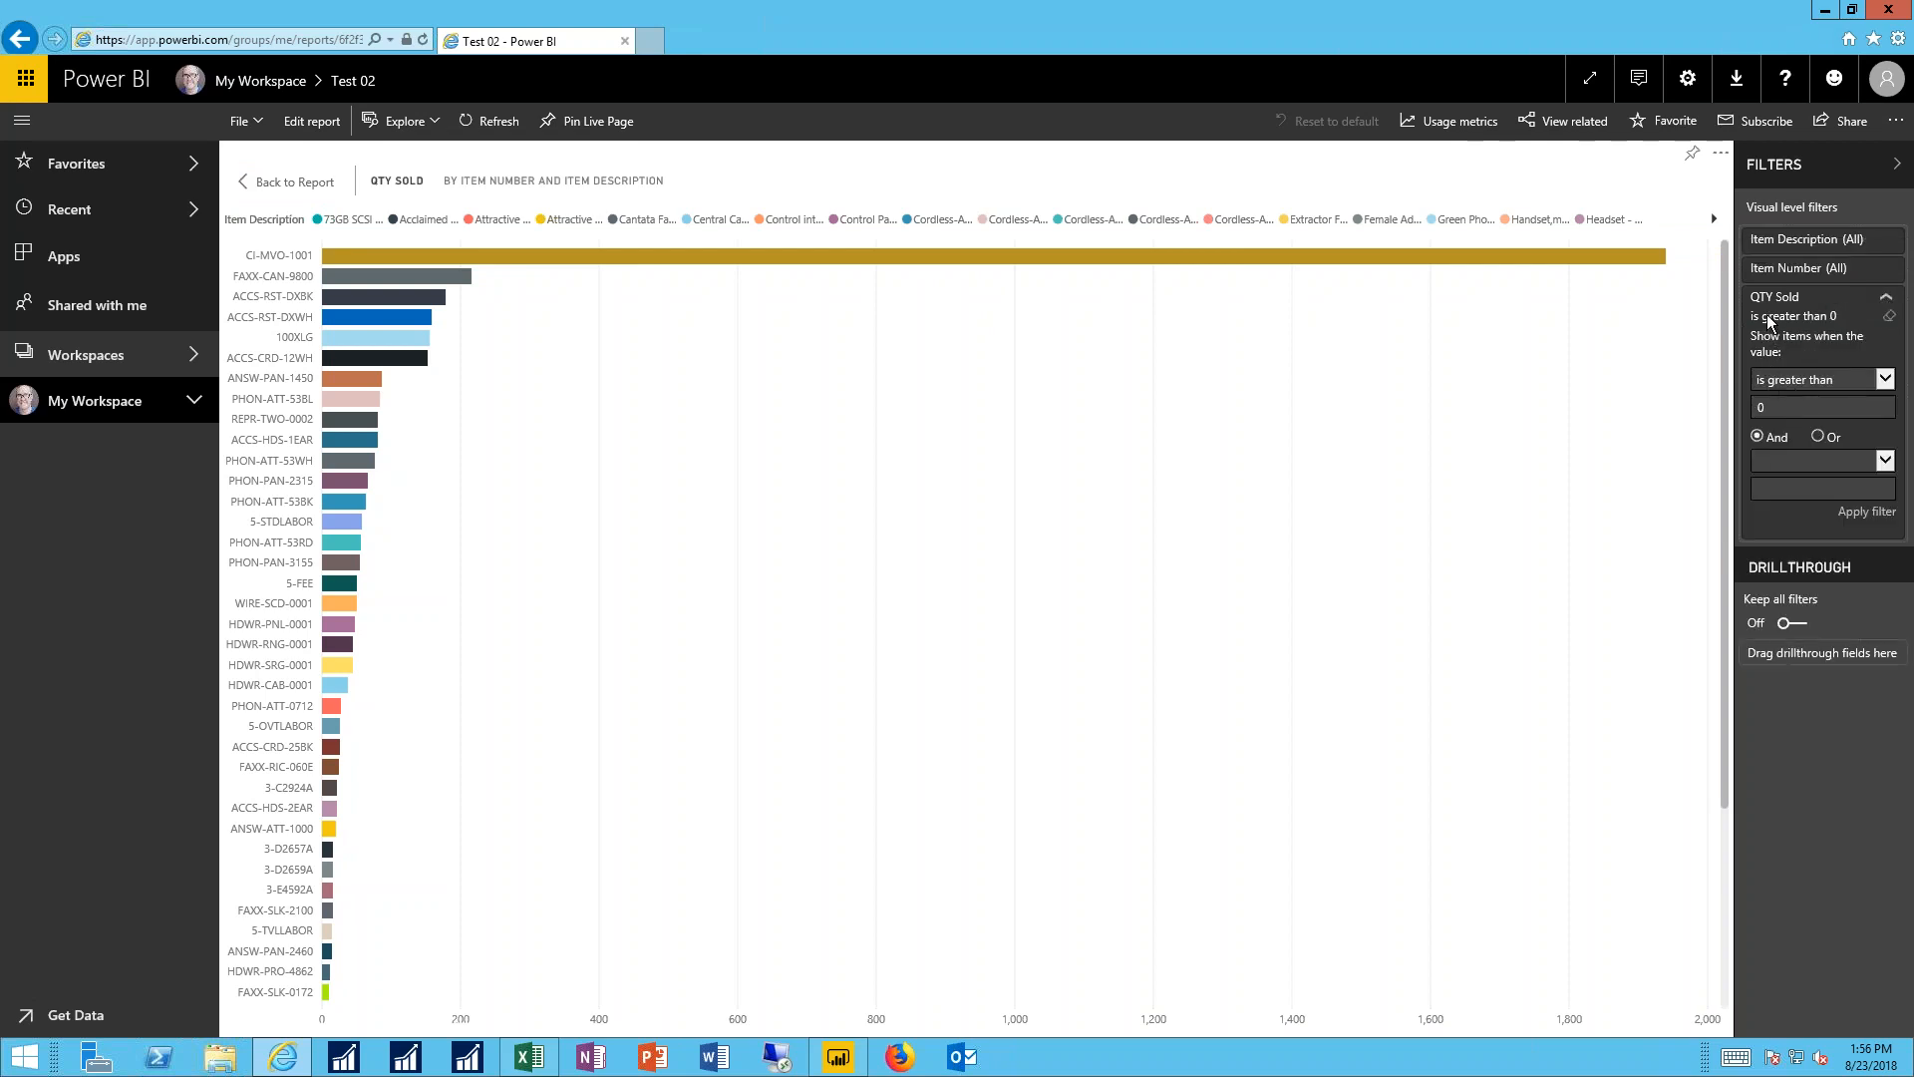
double_click(1788, 406)
type("10")
left_click(1875, 513)
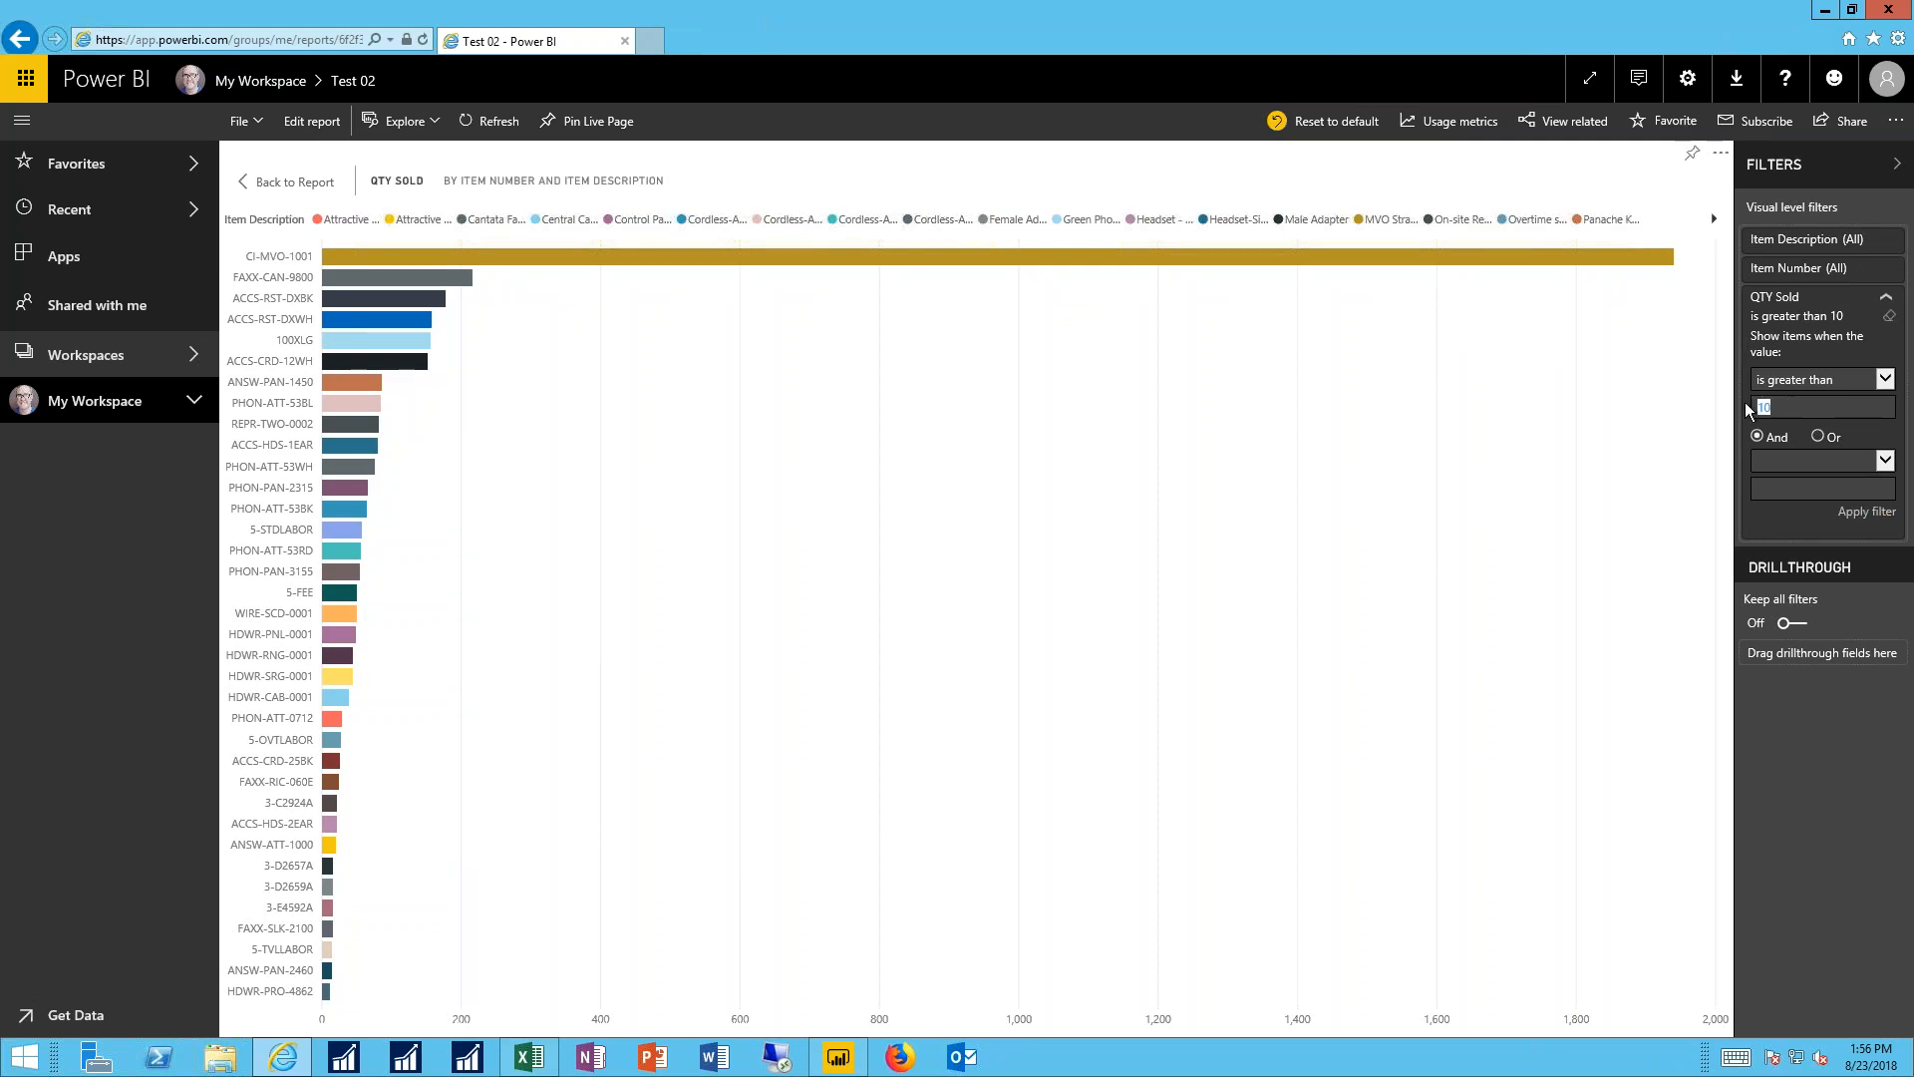
type("25")
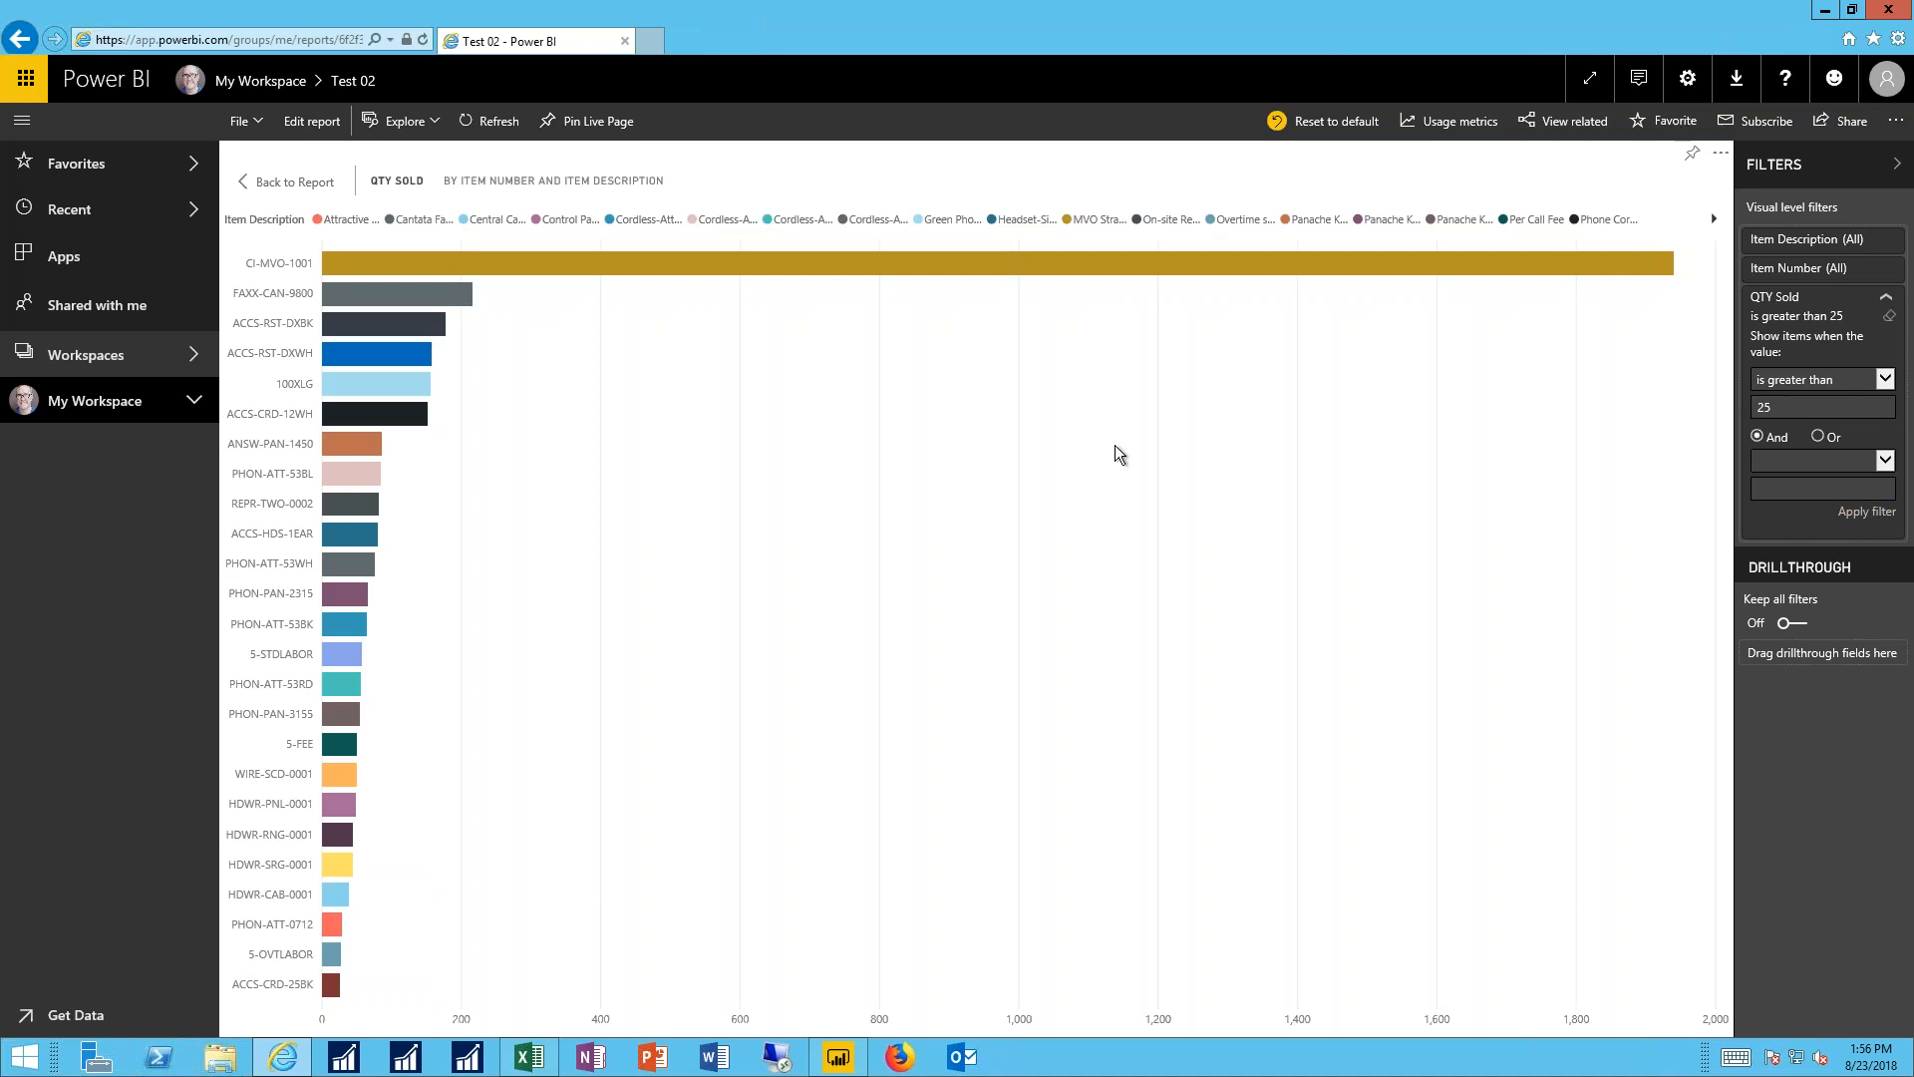
Return to the Test 02 report, toggle a row cross-filter, and expand My Workspace.
left_click(273, 187)
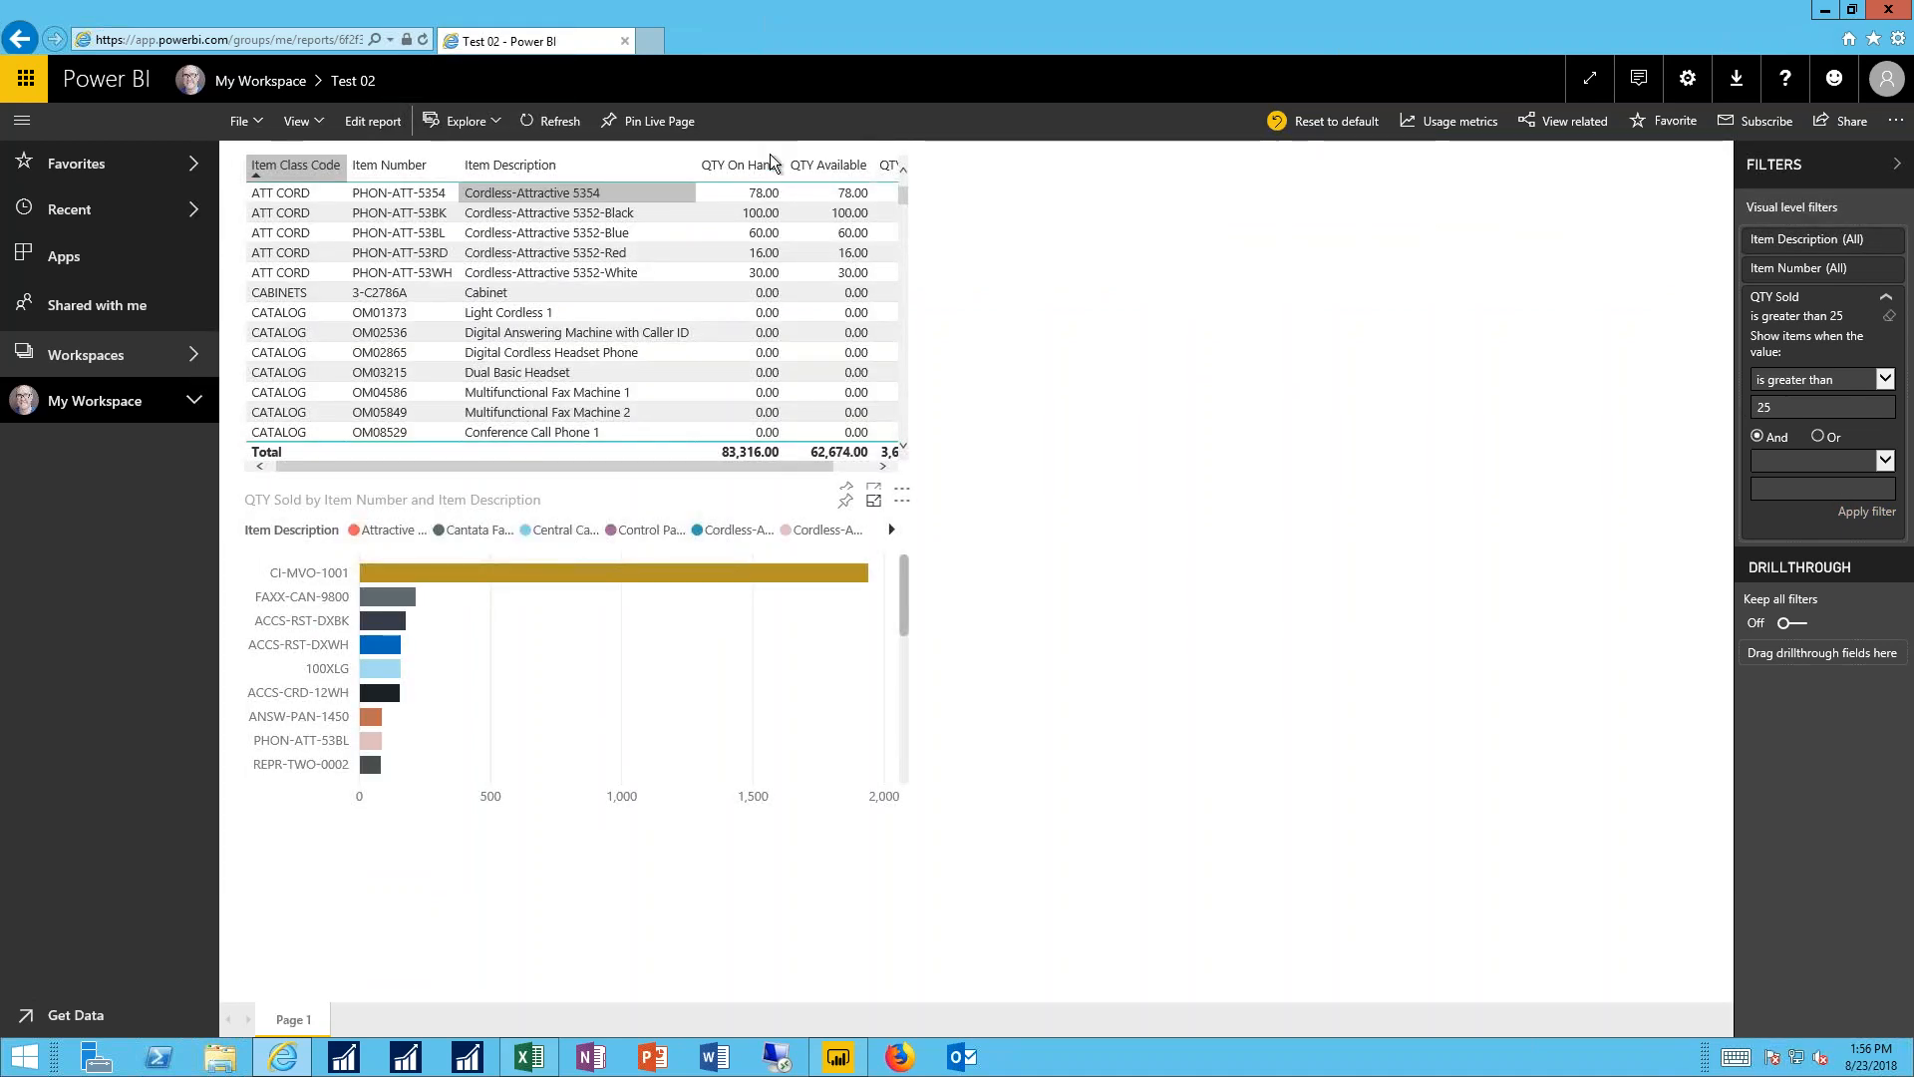
left_click(891, 231)
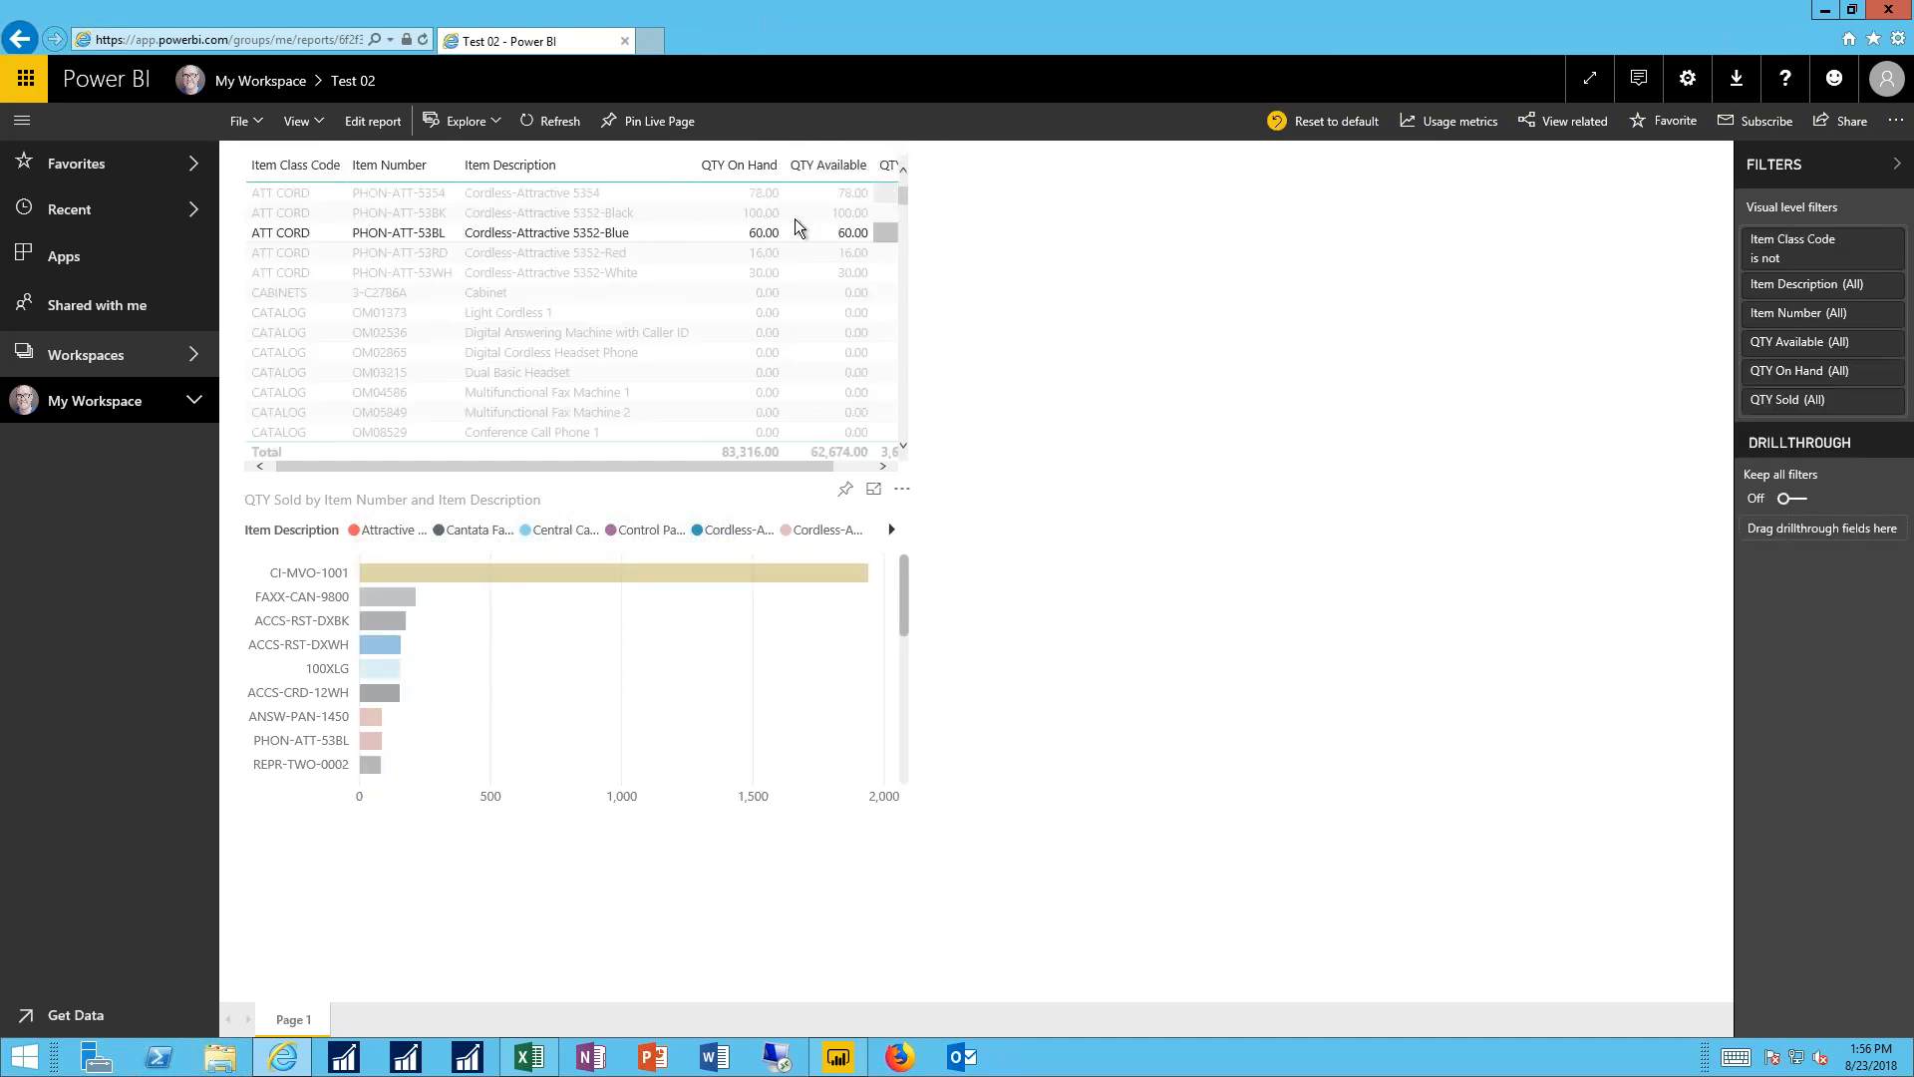
left_click(670, 238)
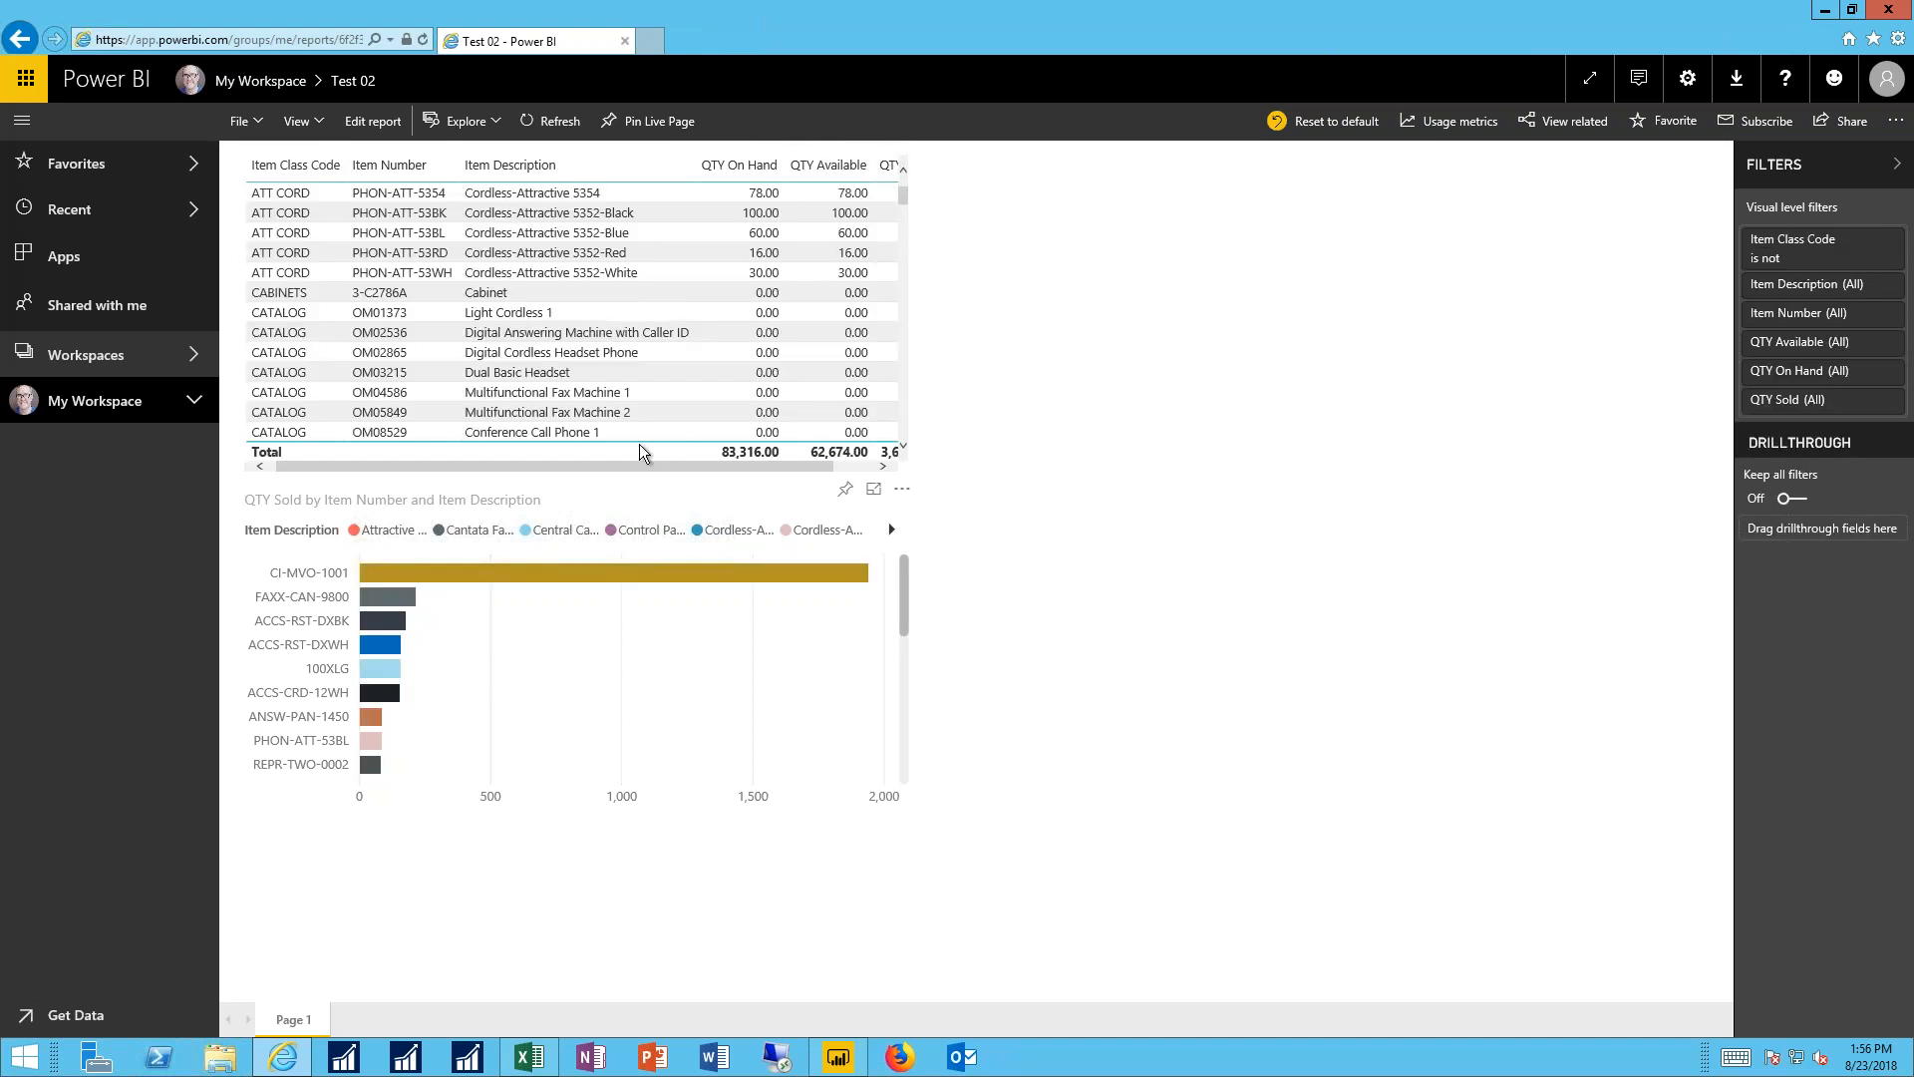
mouse_move(584, 578)
left_click(195, 404)
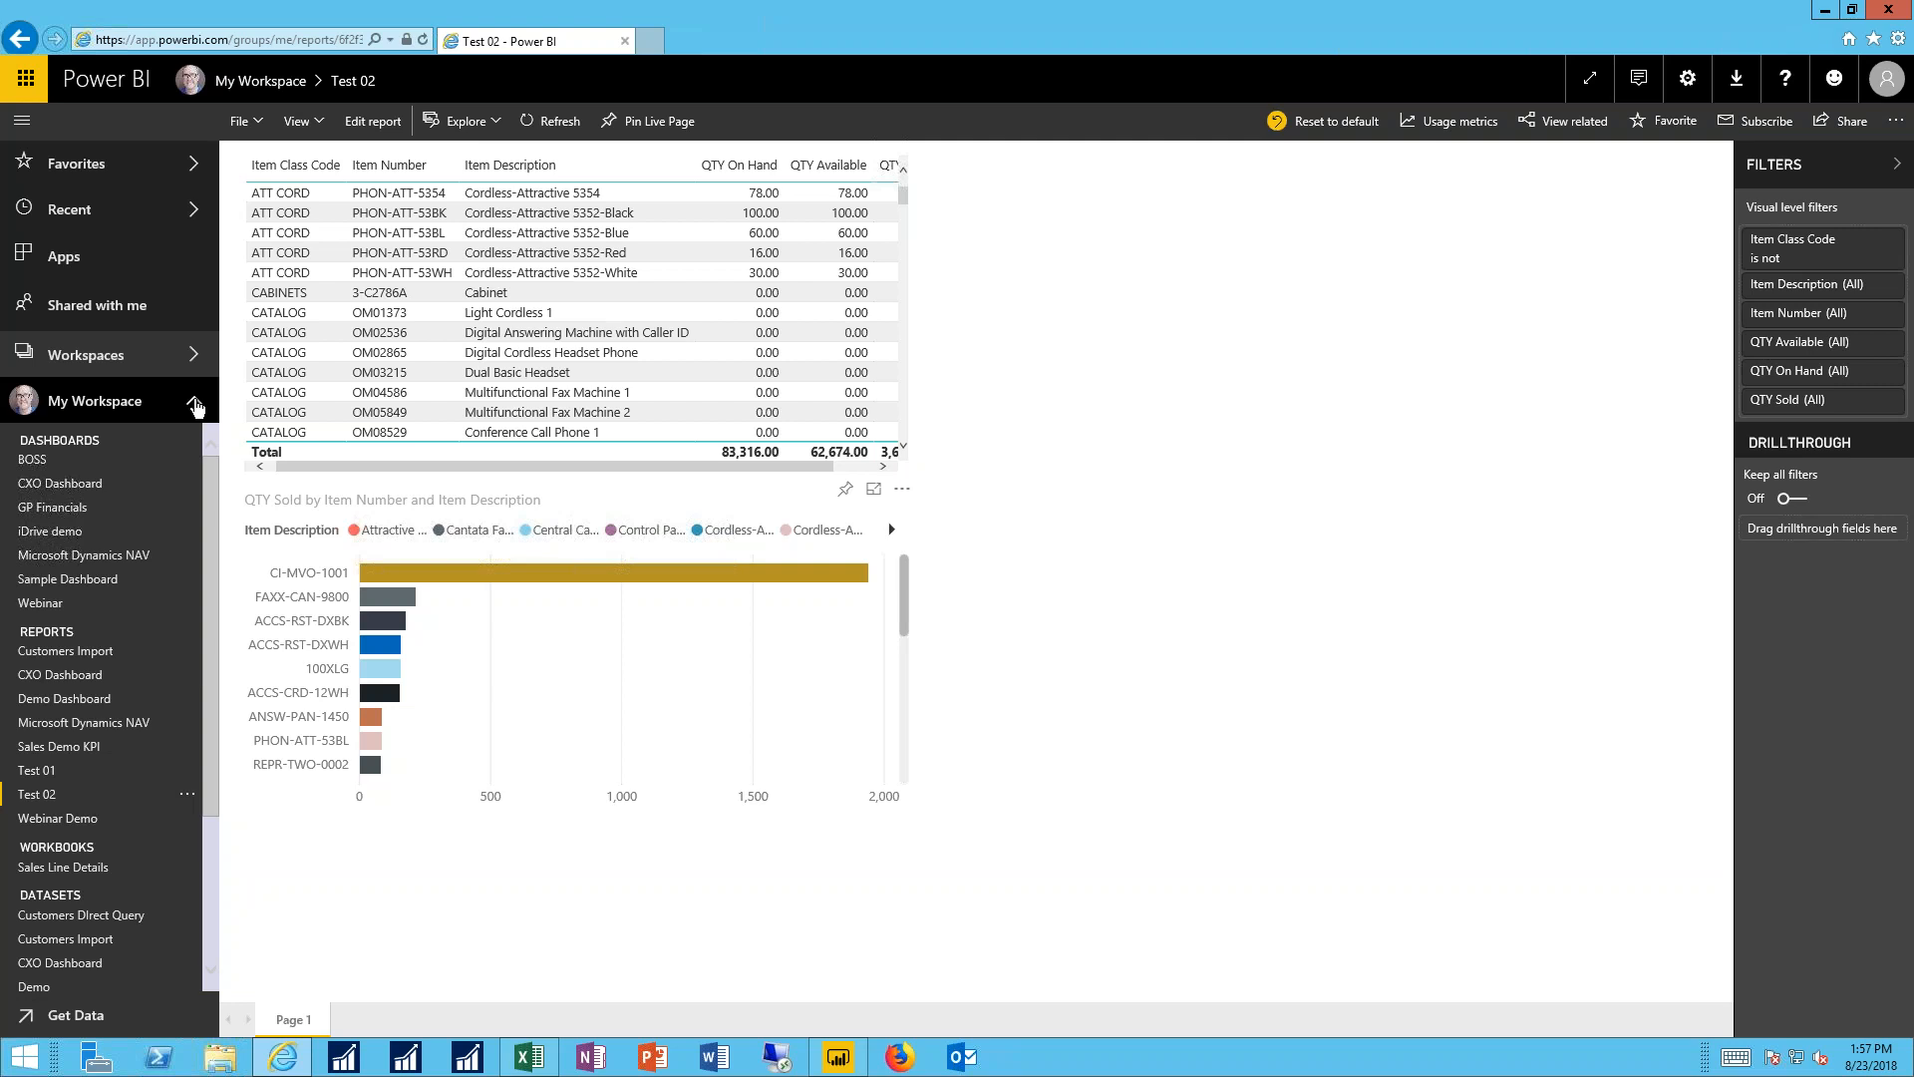
Open the CXO Dashboard and show the Customer Balance tile's options menu.
left_click(78, 489)
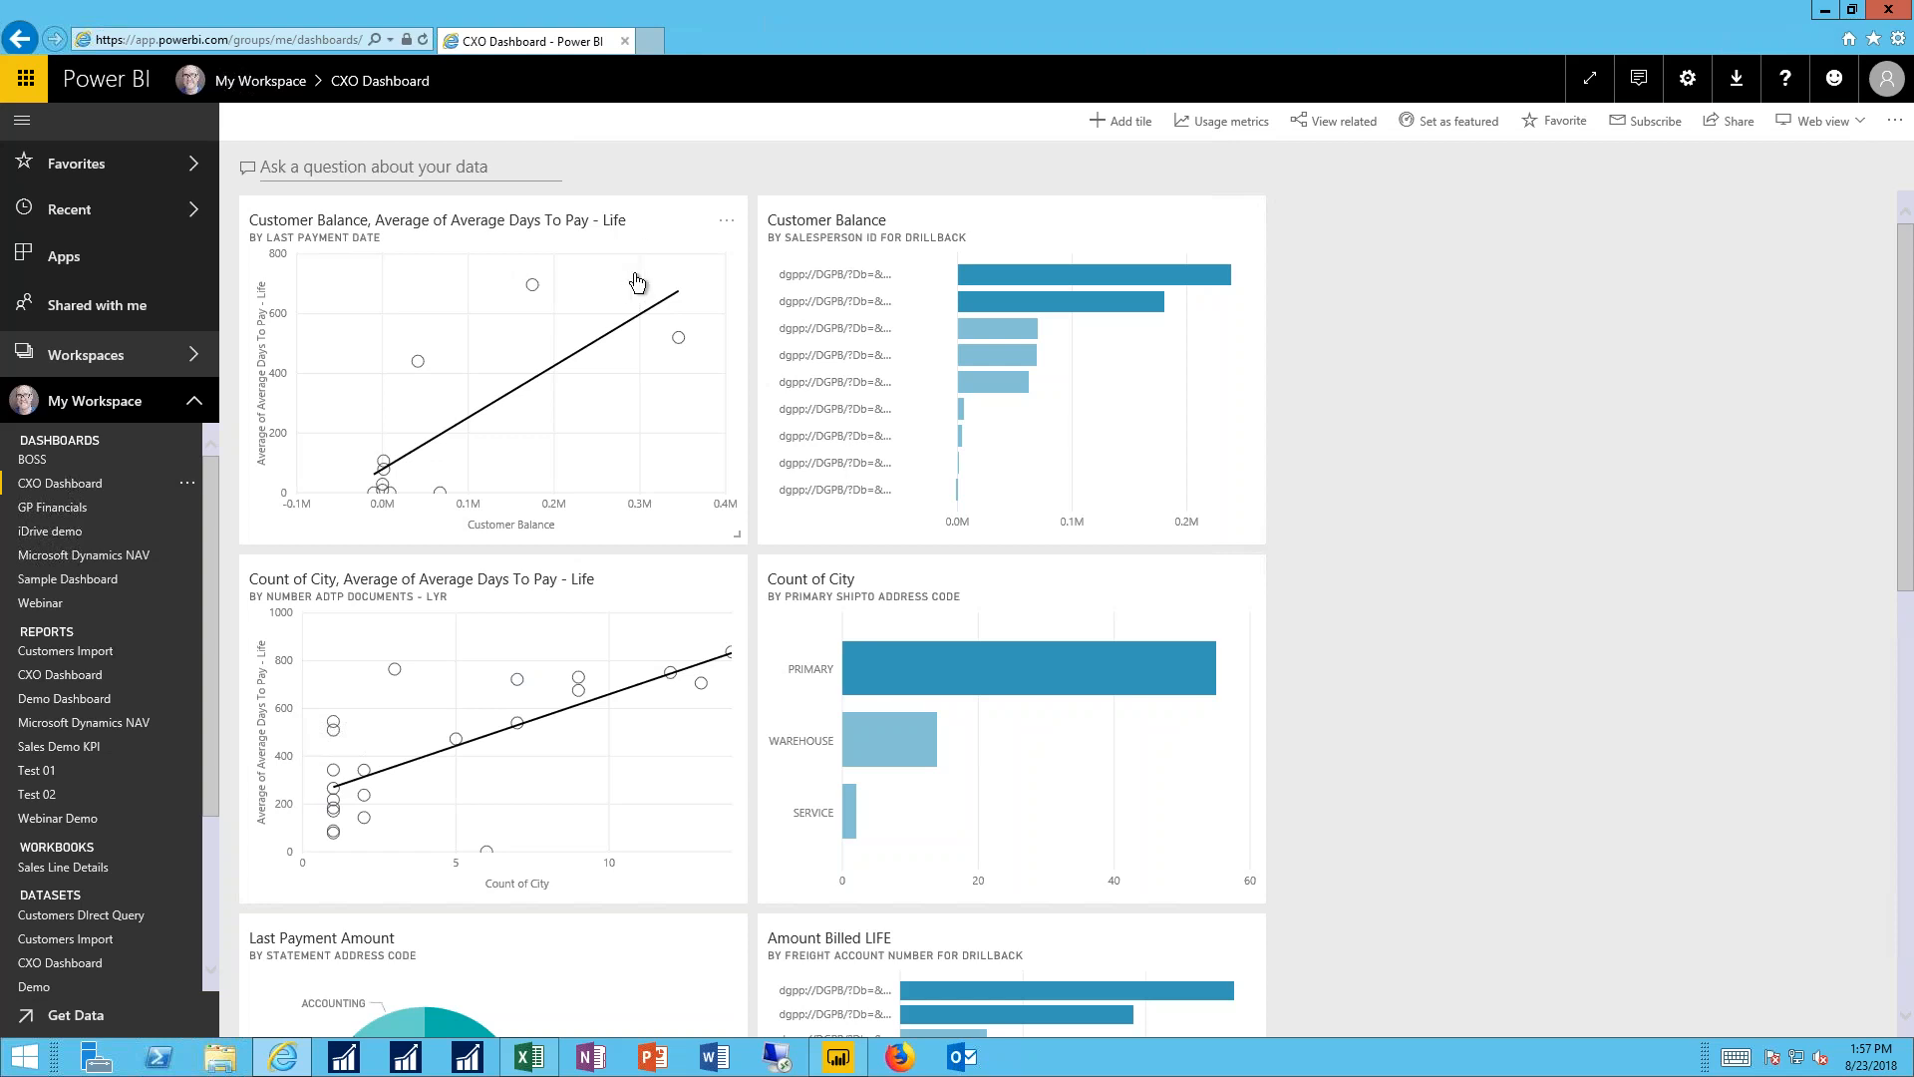
left_click(727, 221)
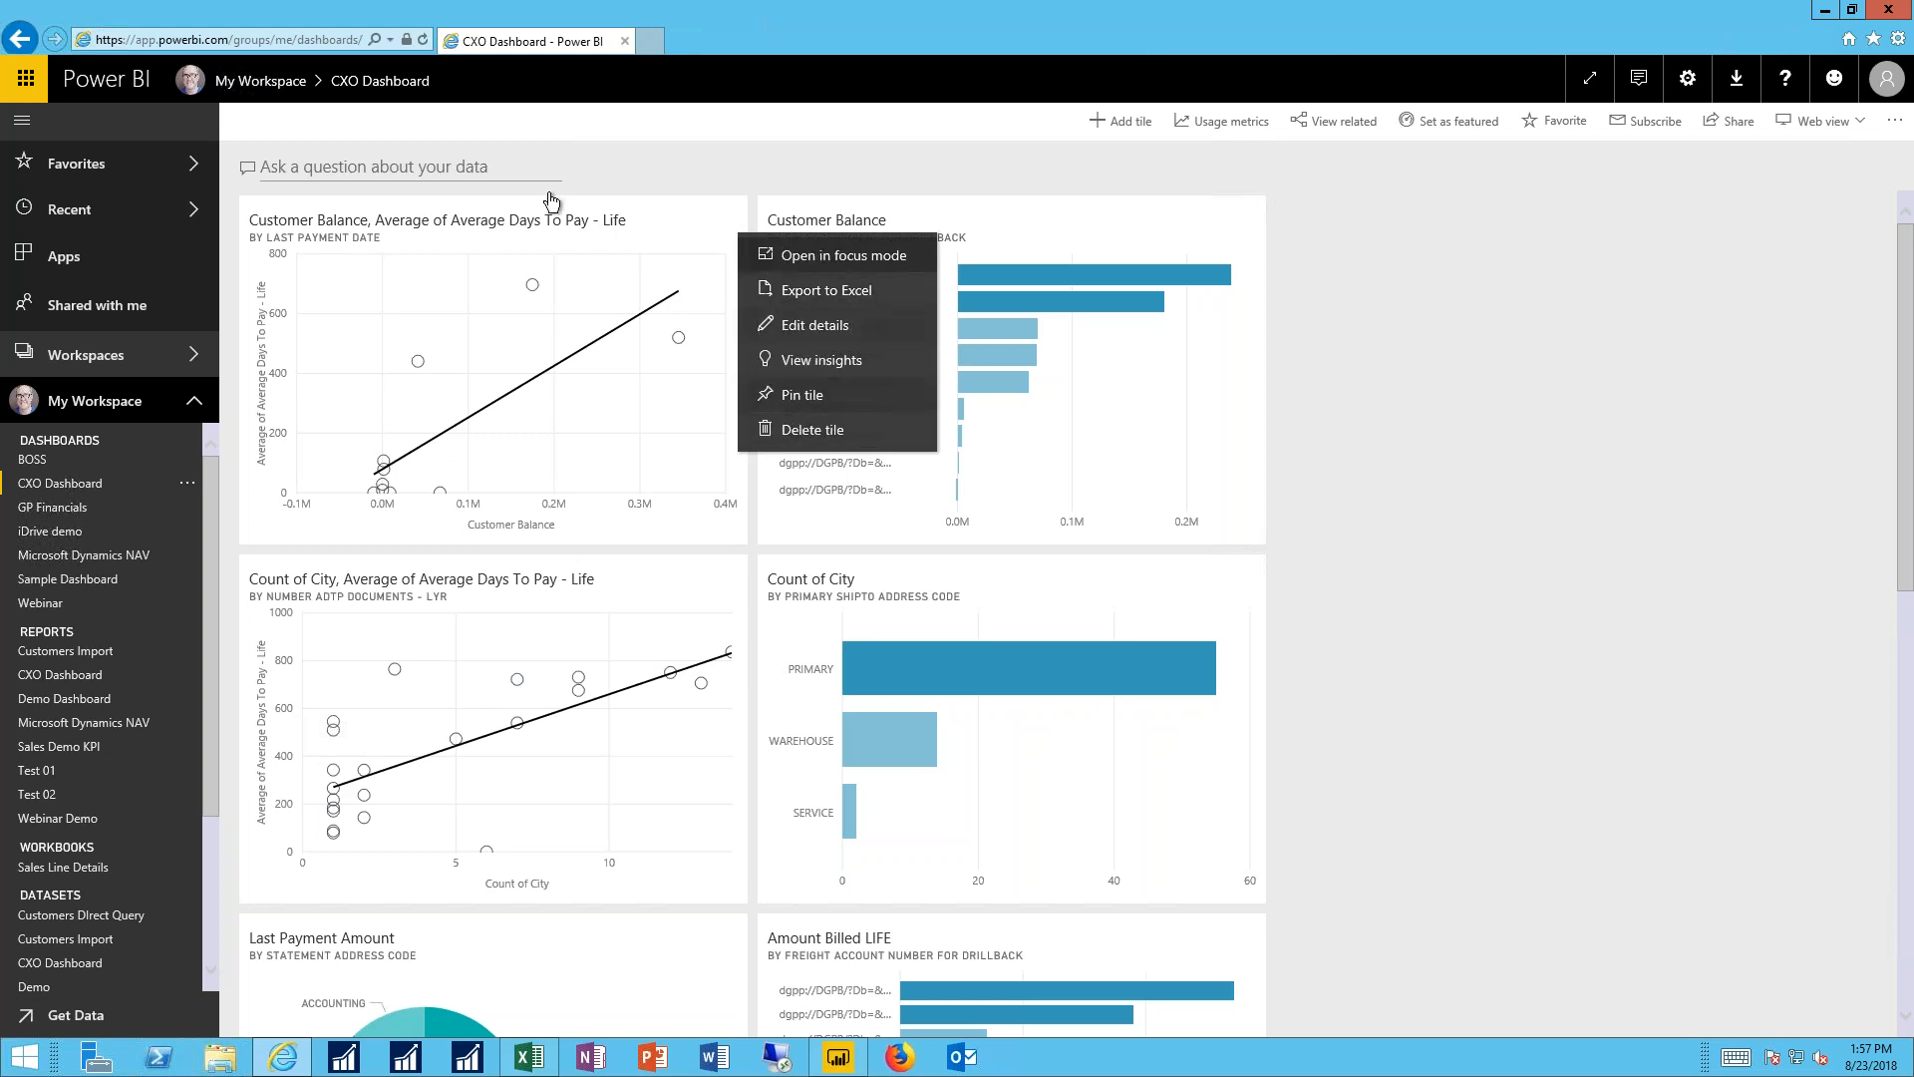
Ask Q&A 'sales in chicago' to list Chicago line items totalling 130,054.02, then return to the CXO Dashboard.
left_click(461, 165)
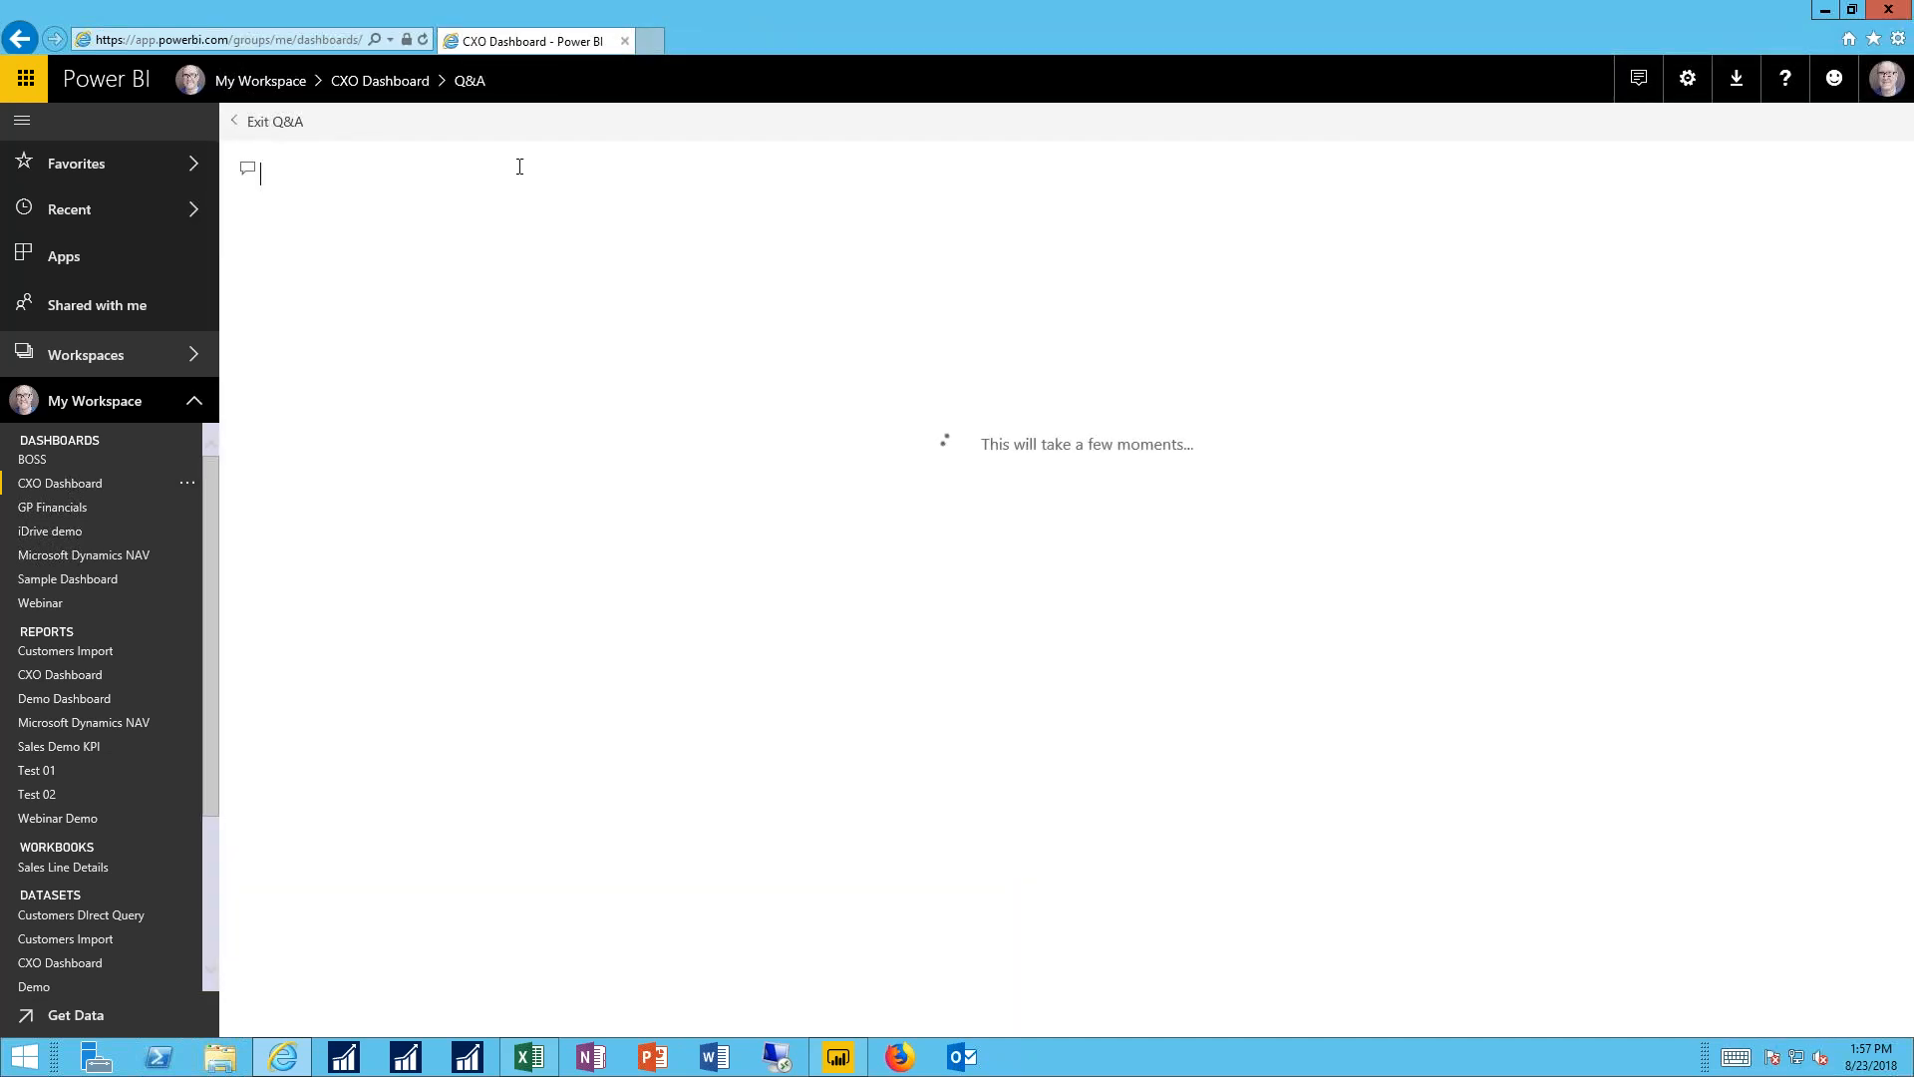
type("sales in chicago")
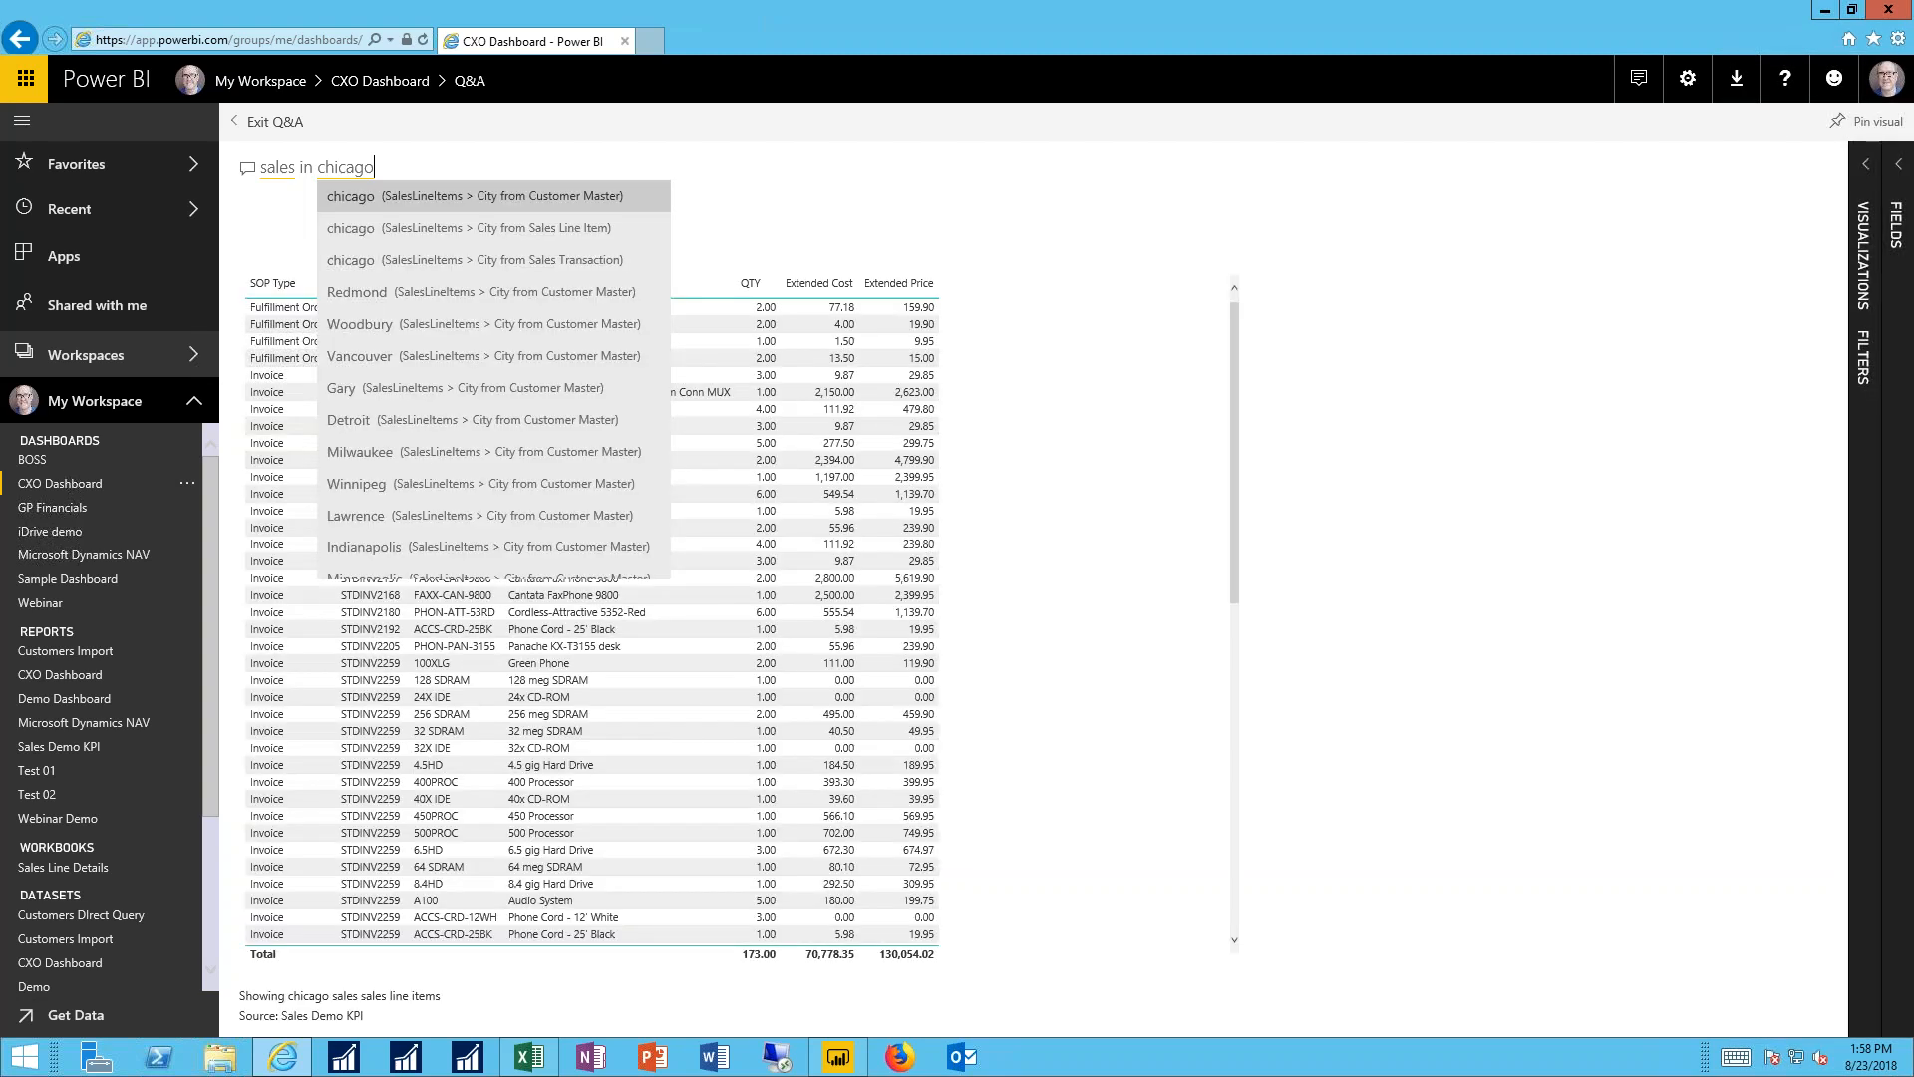
left_click(1384, 389)
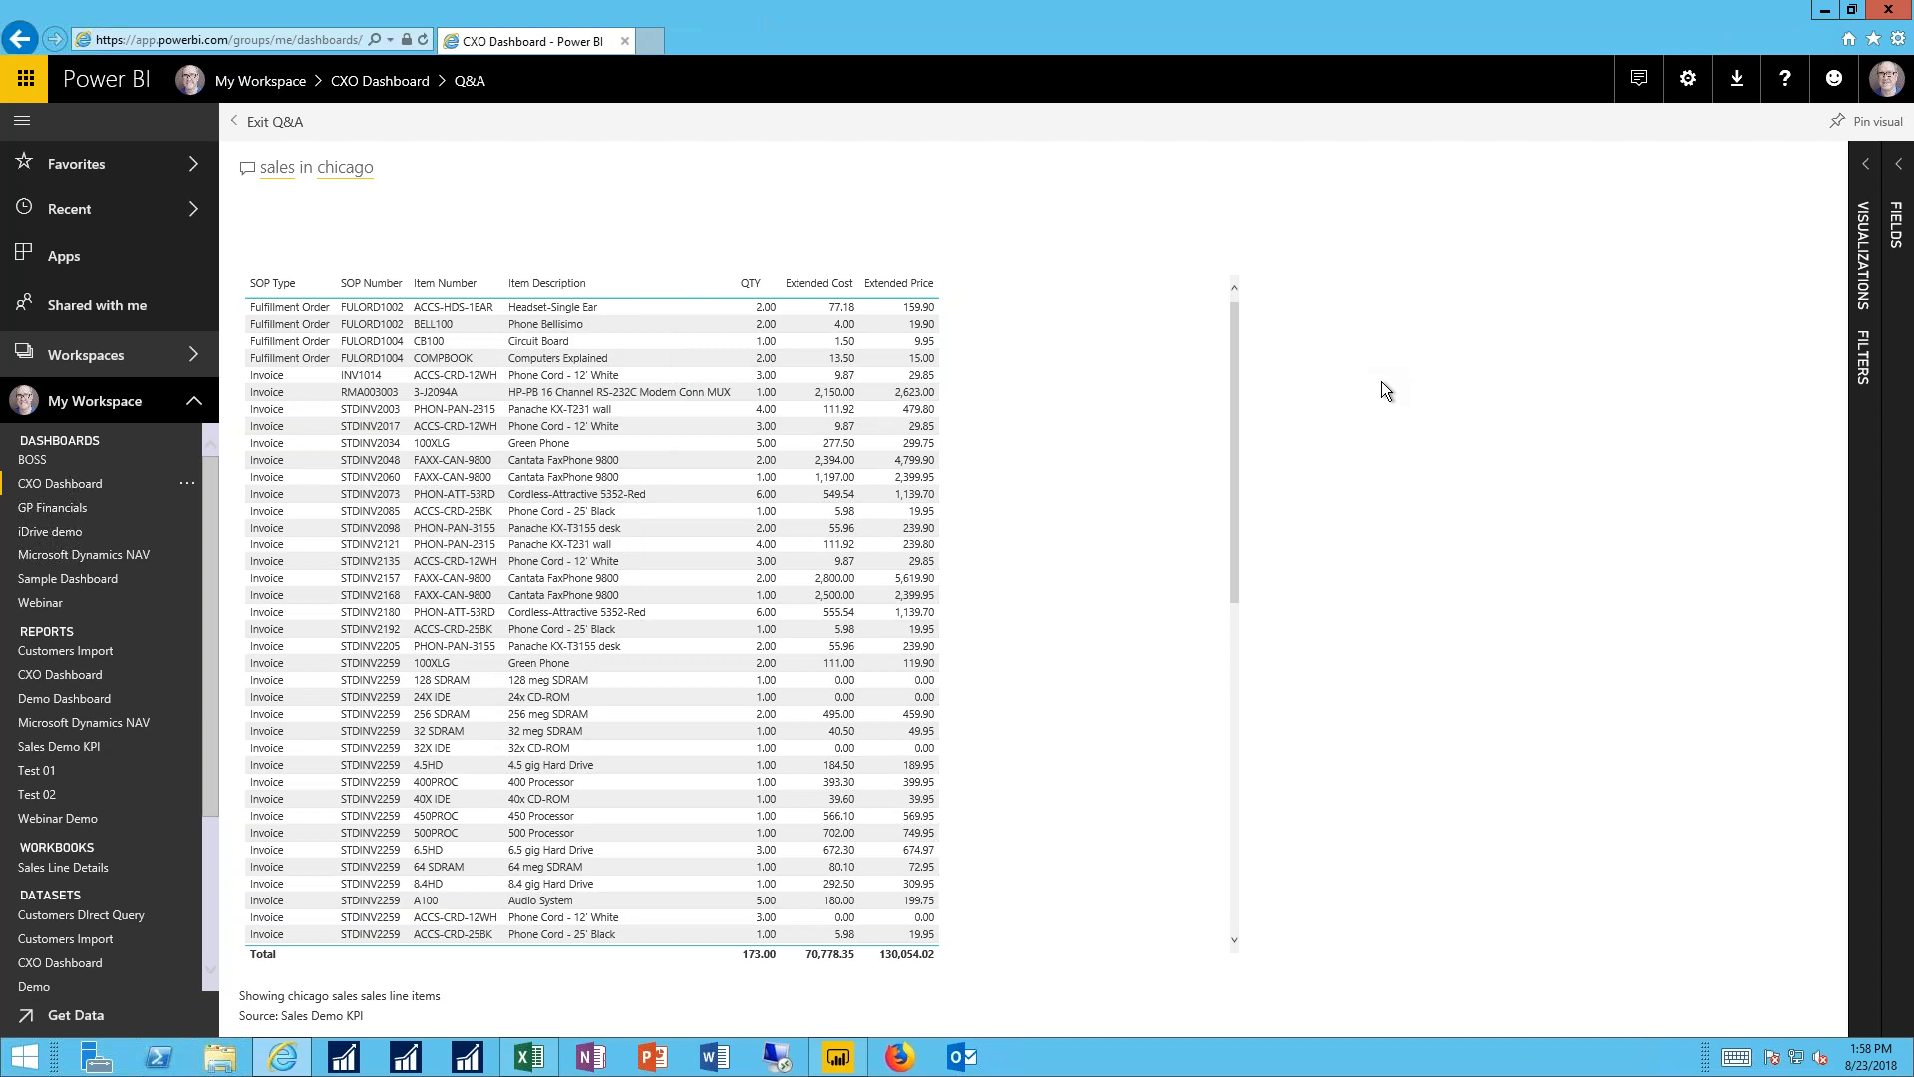
left_click(234, 126)
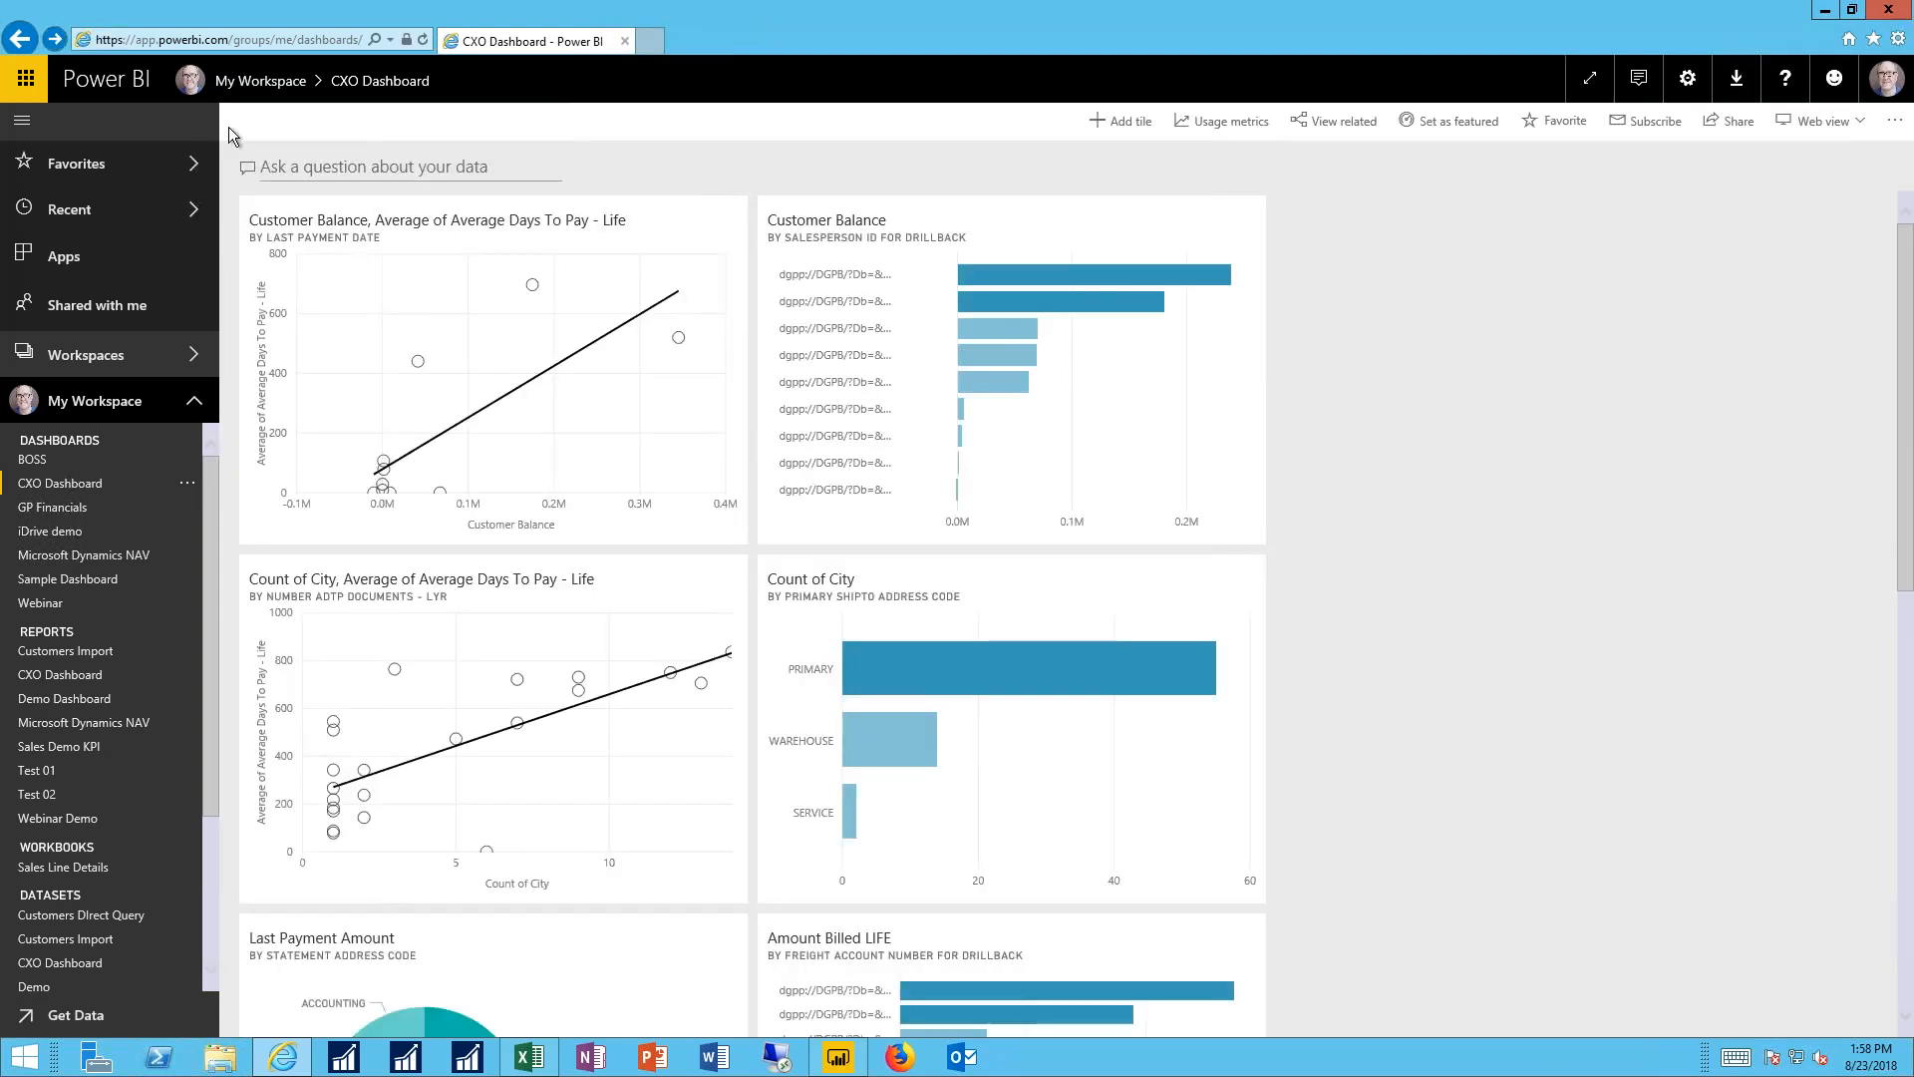
Open the Customers Import report and clear the Country filter so all countries are mapped.
left_click(84, 656)
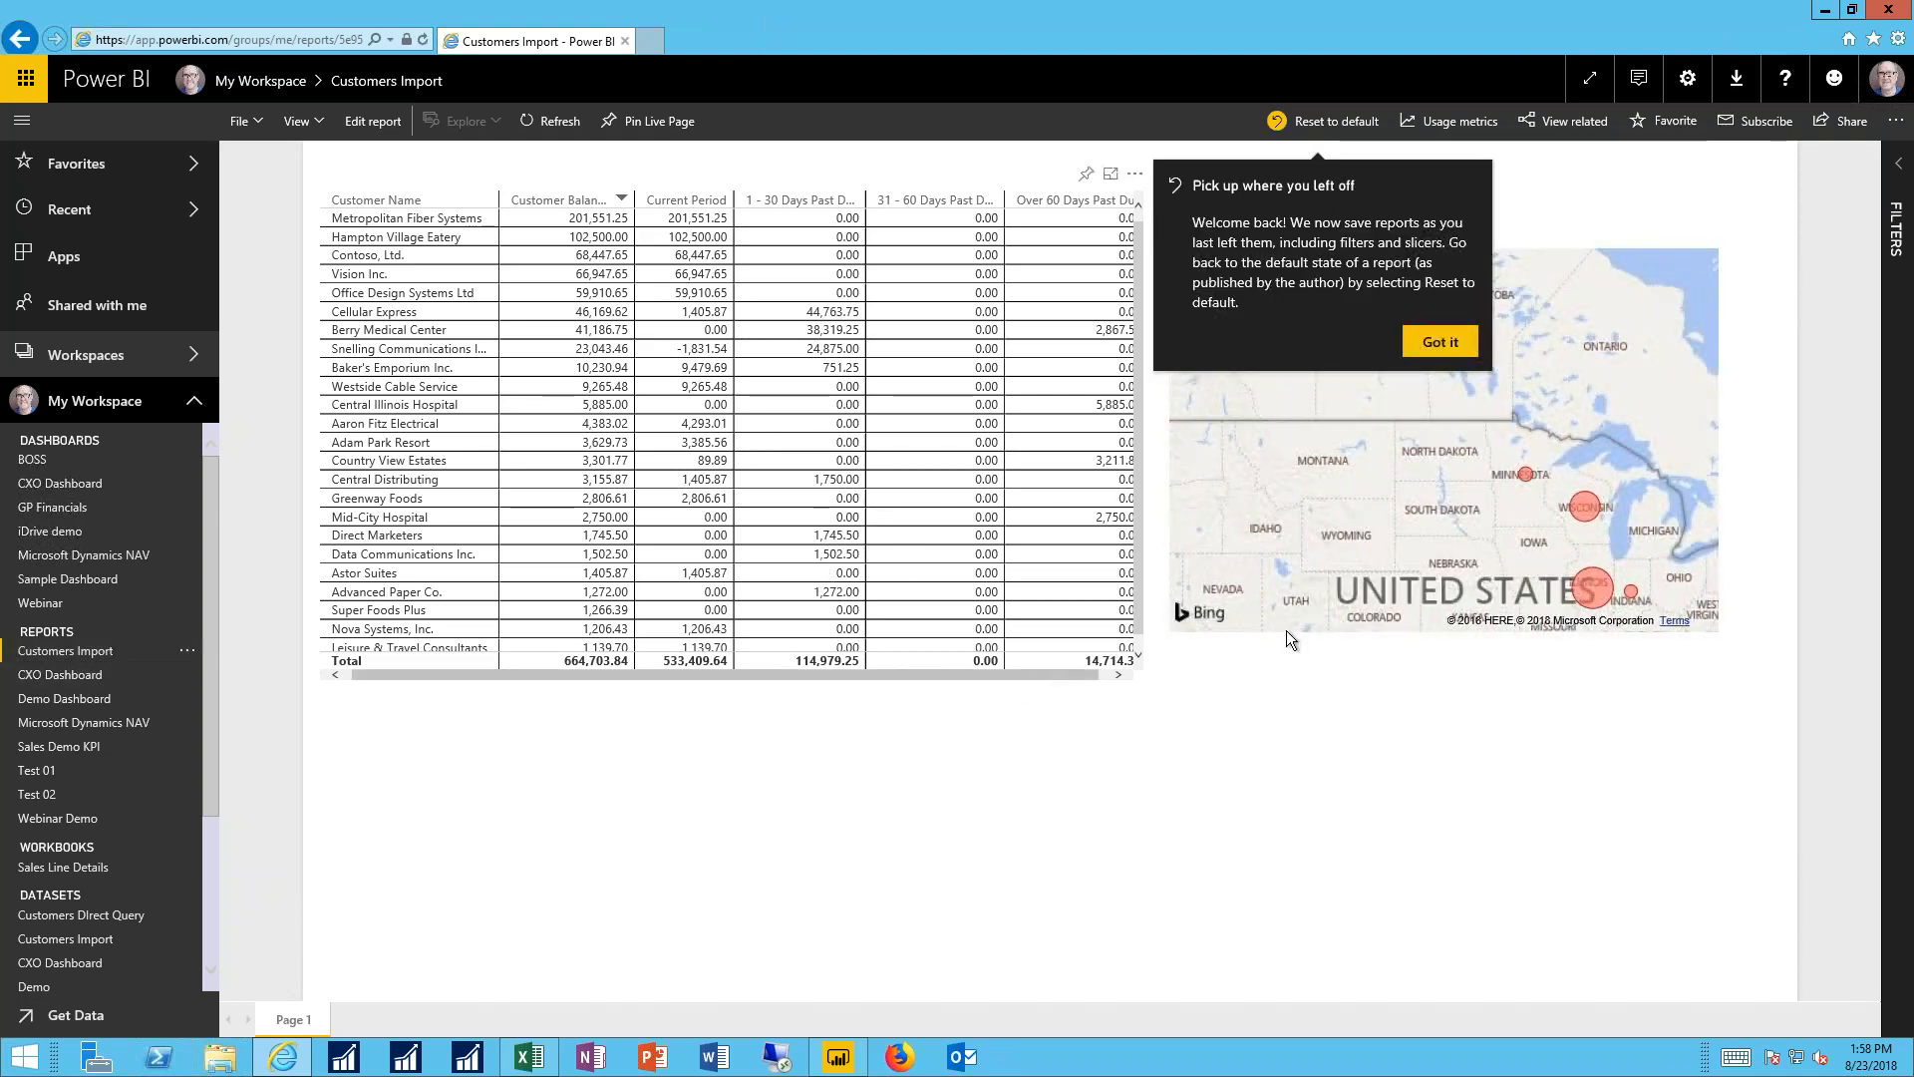
left_click(1440, 342)
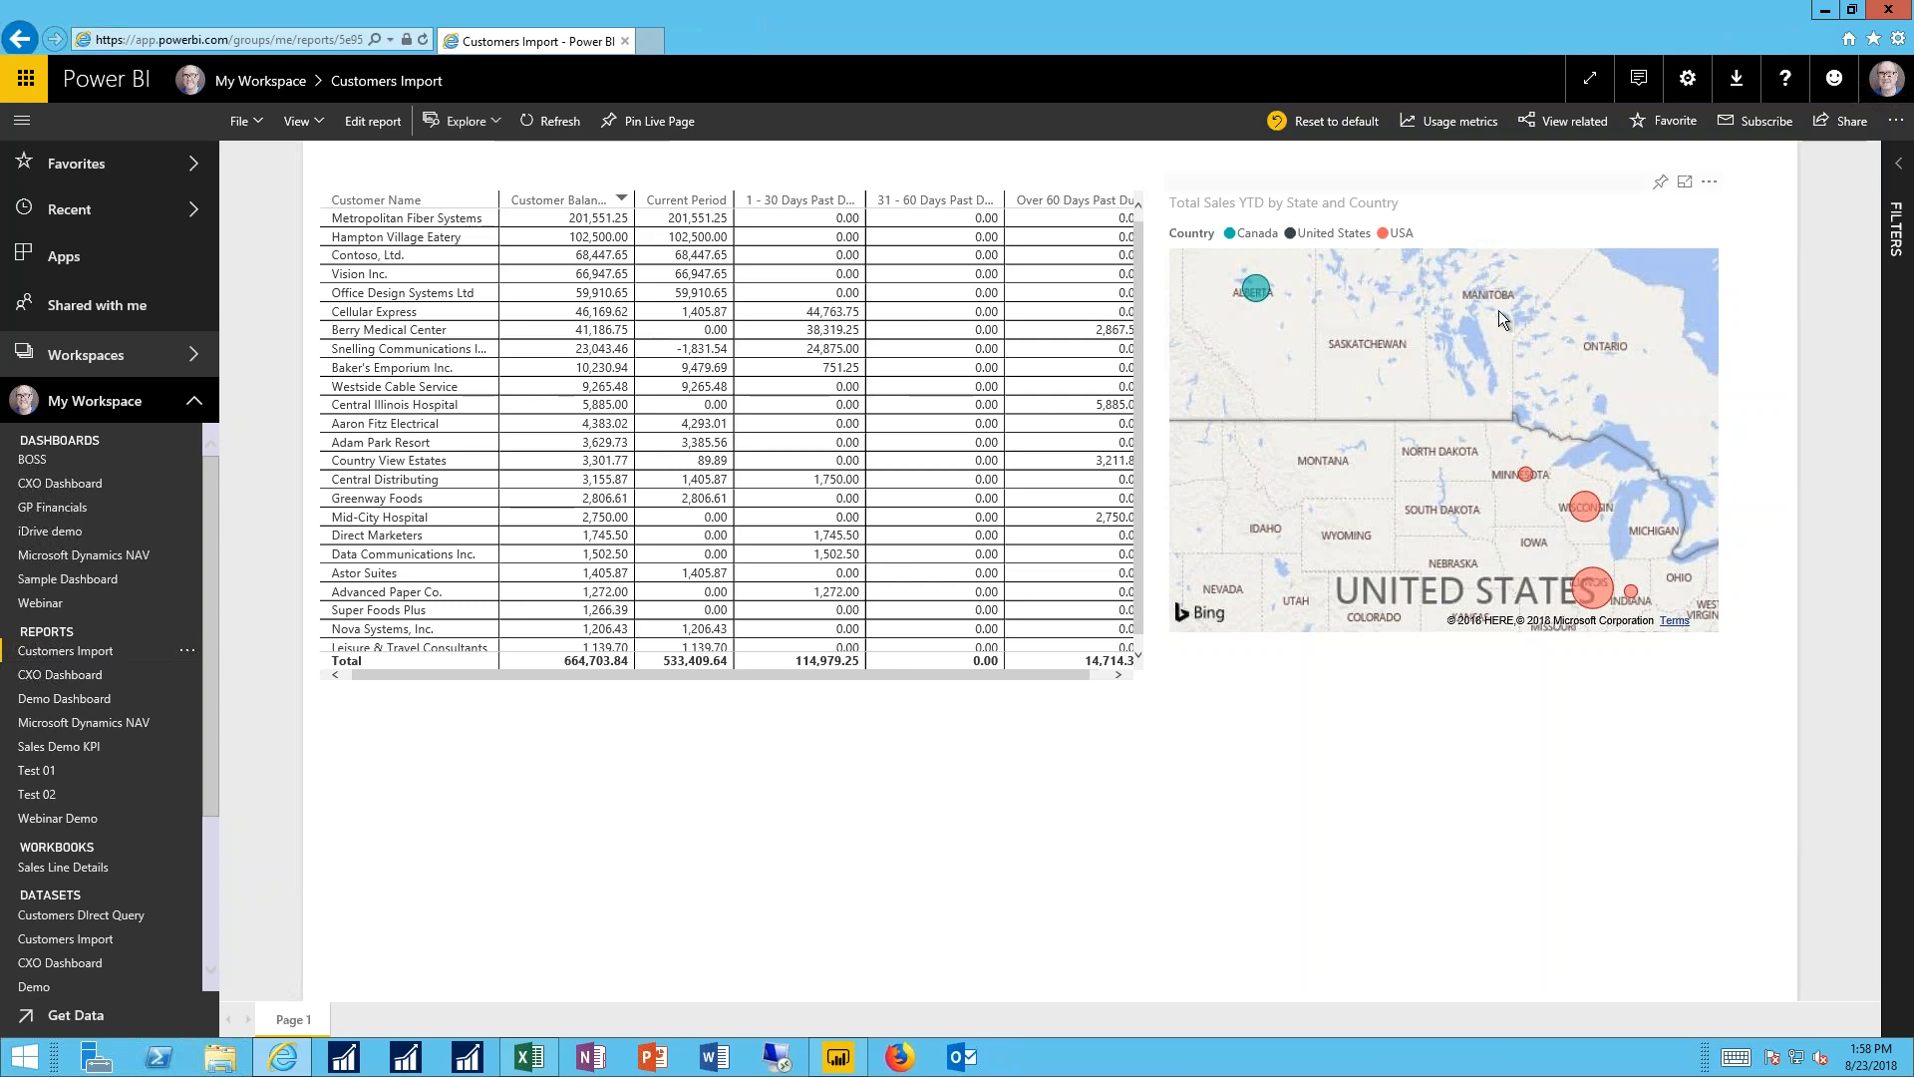
left_click(1902, 177)
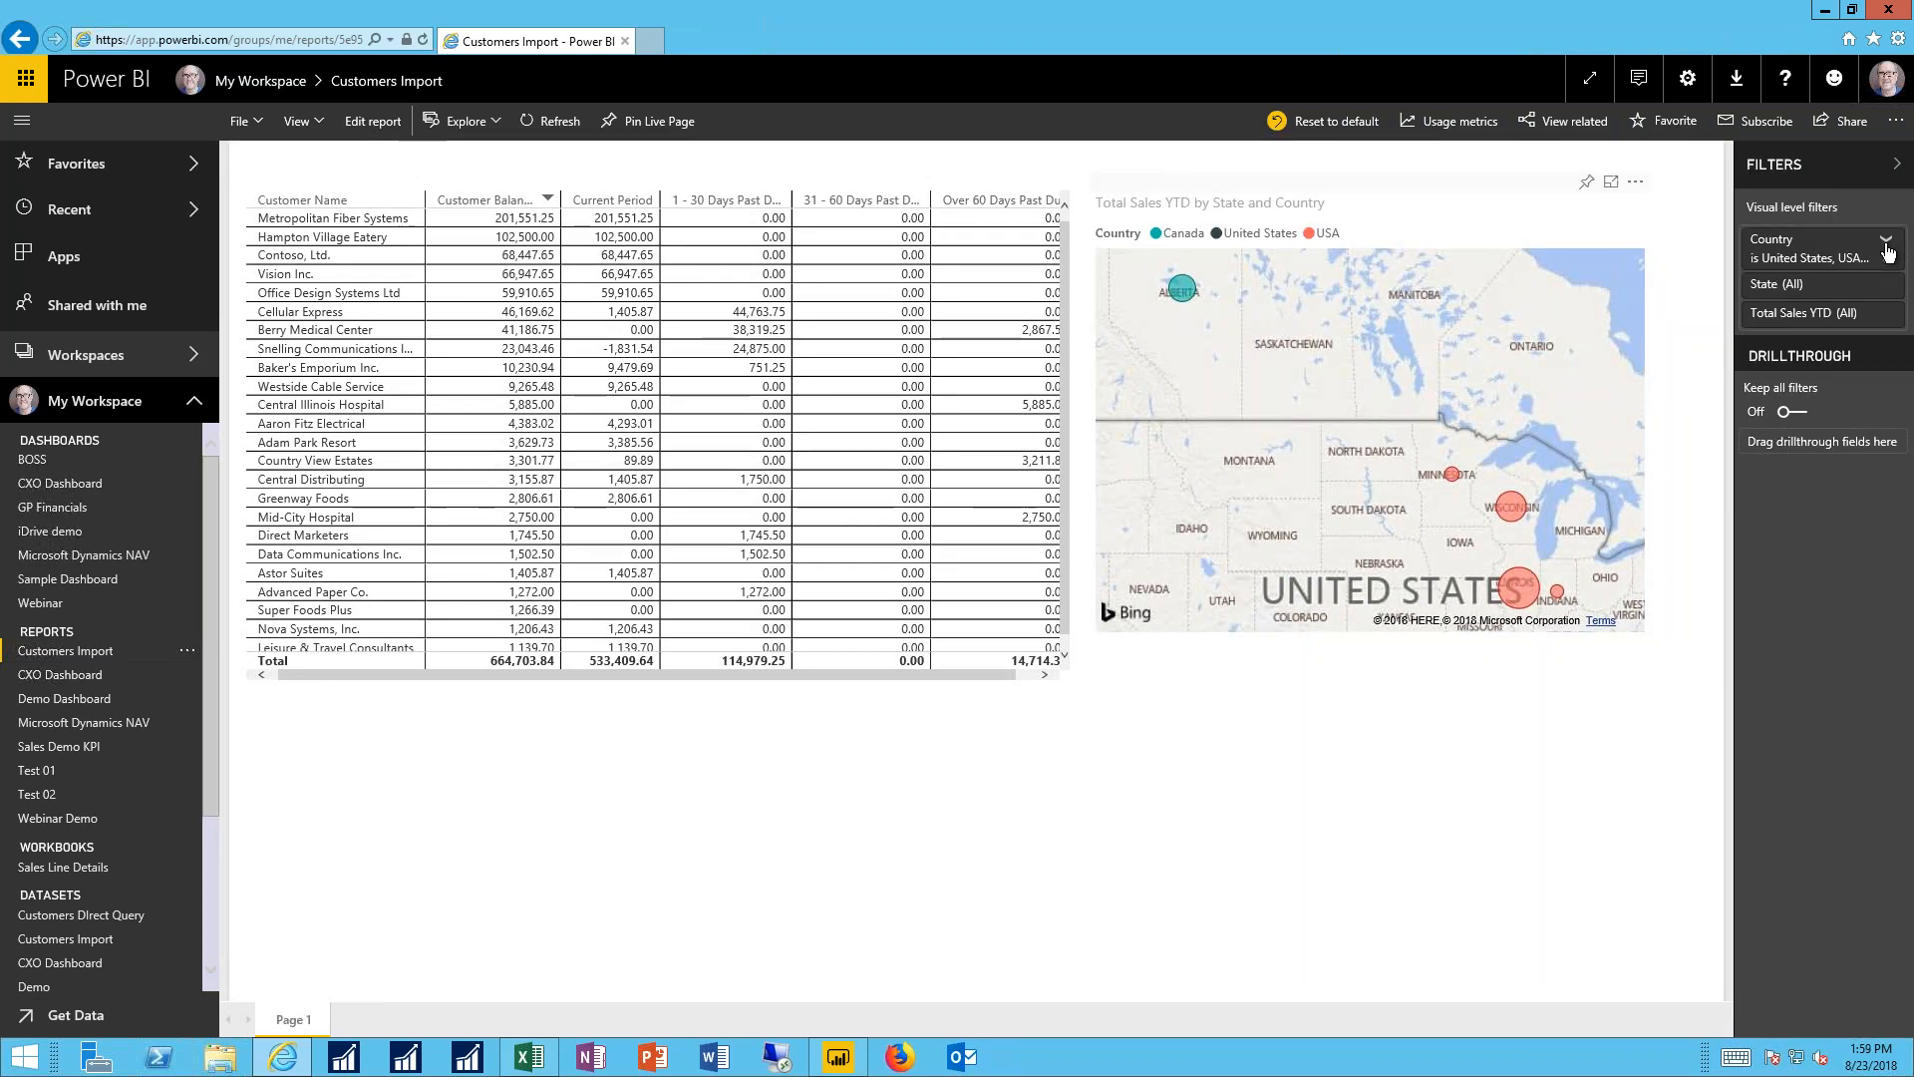
left_click(1886, 240)
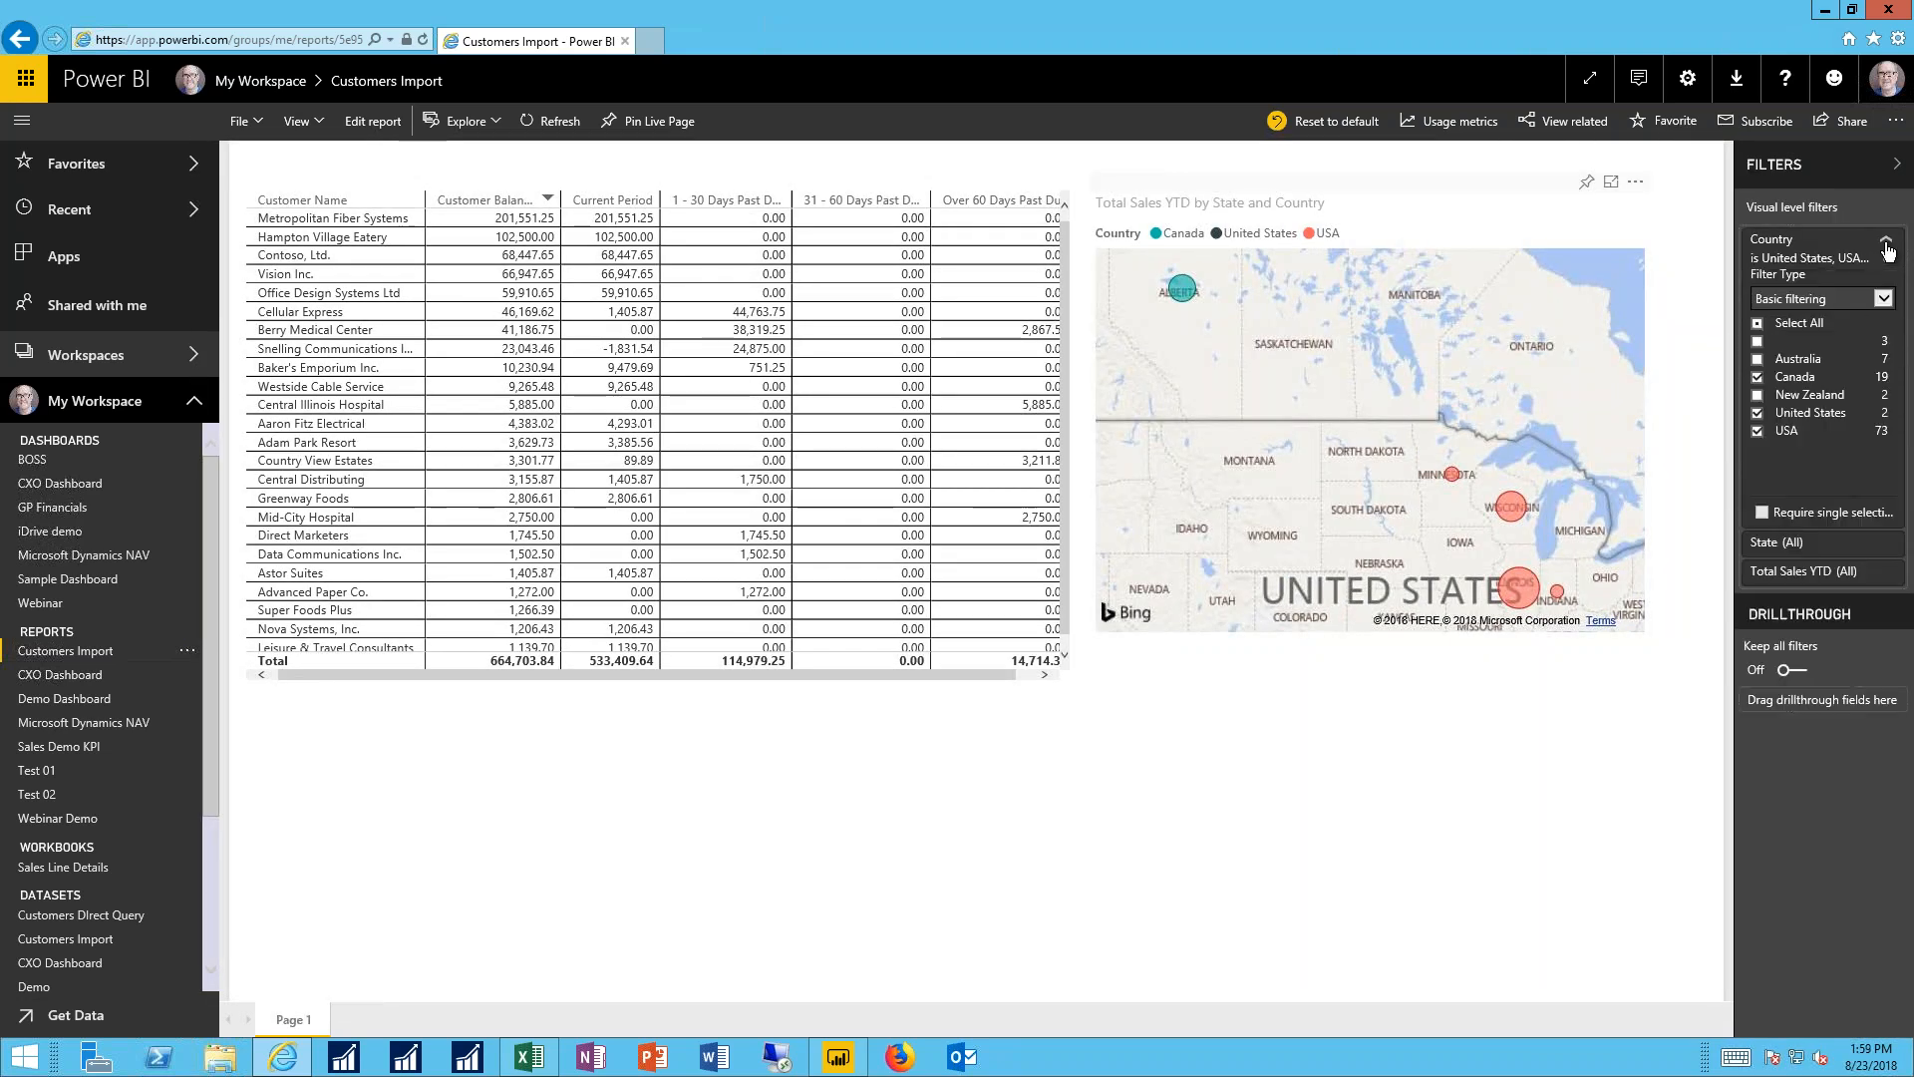
left_click(1757, 359)
left_click(1758, 324)
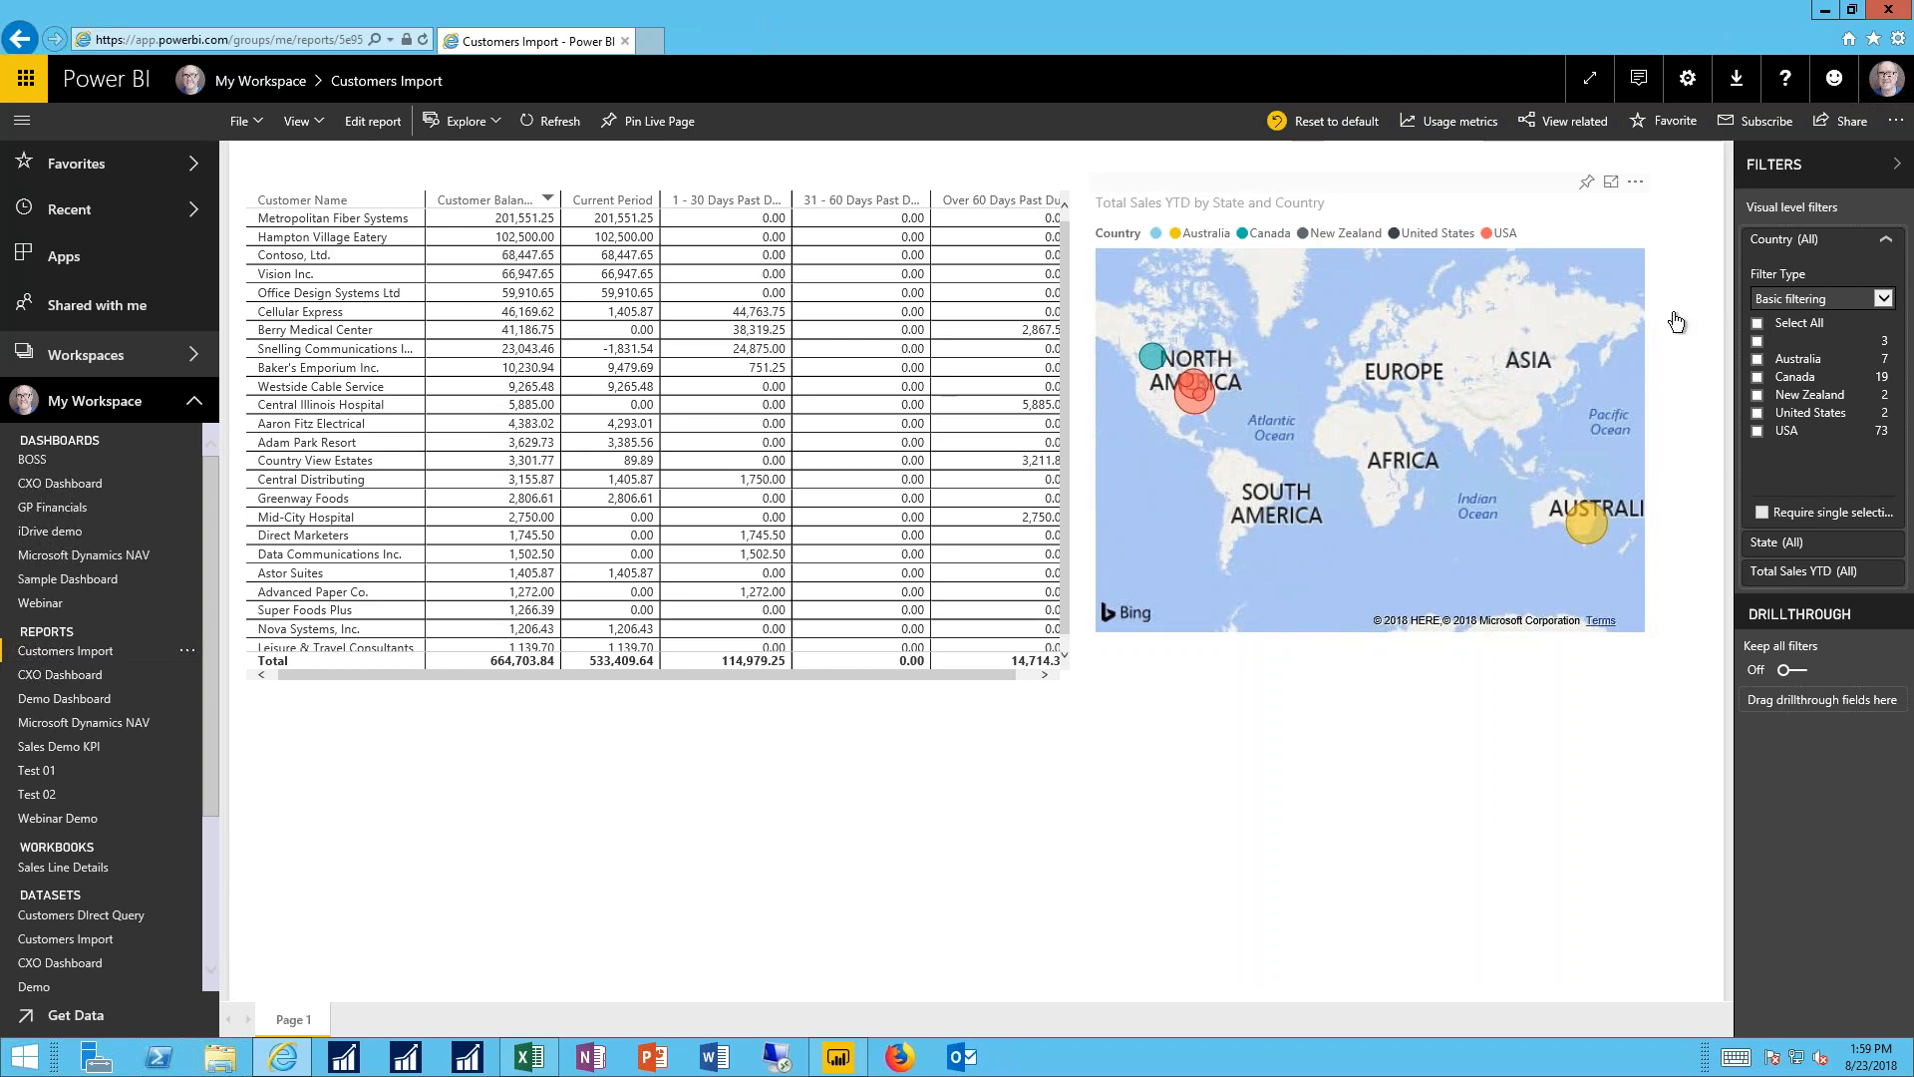
View the Total Sales YTD map in focus mode, then return to the report.
mouse_move(1160, 365)
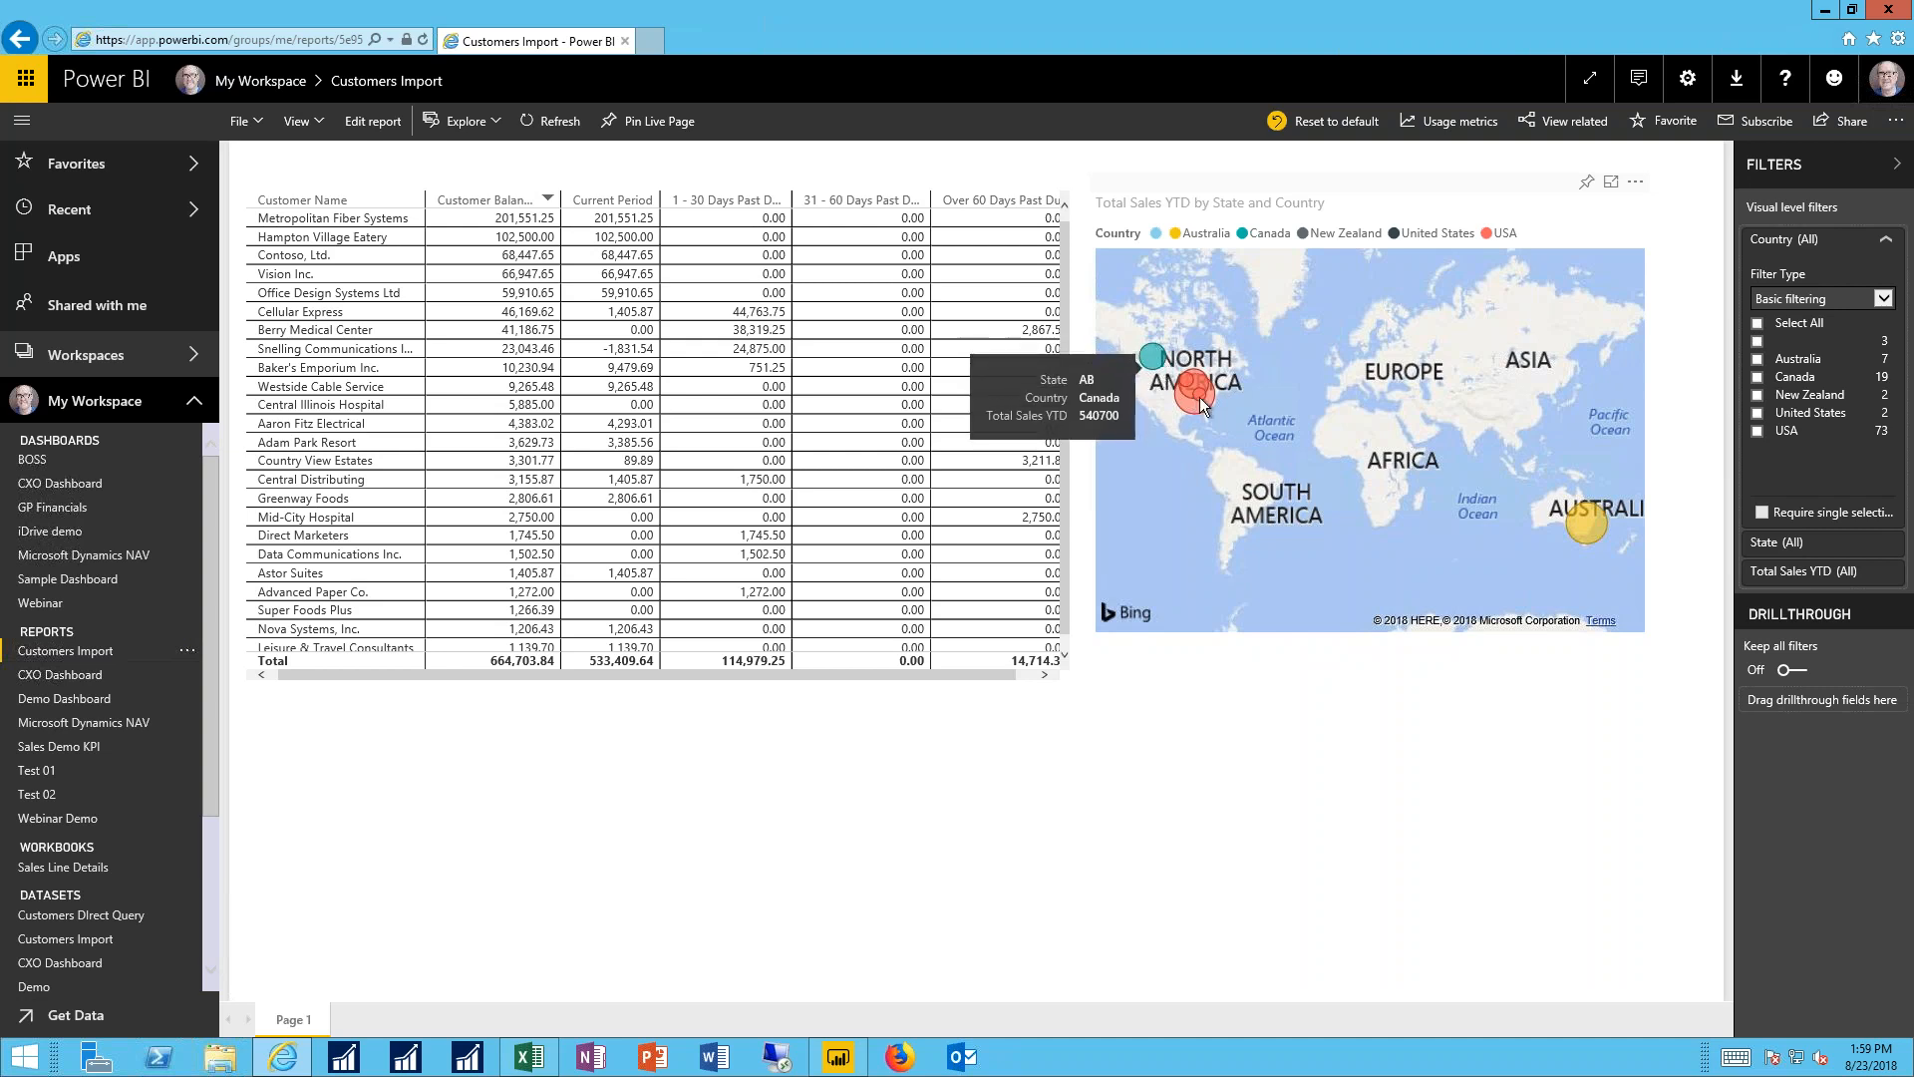
mouse_move(1208, 408)
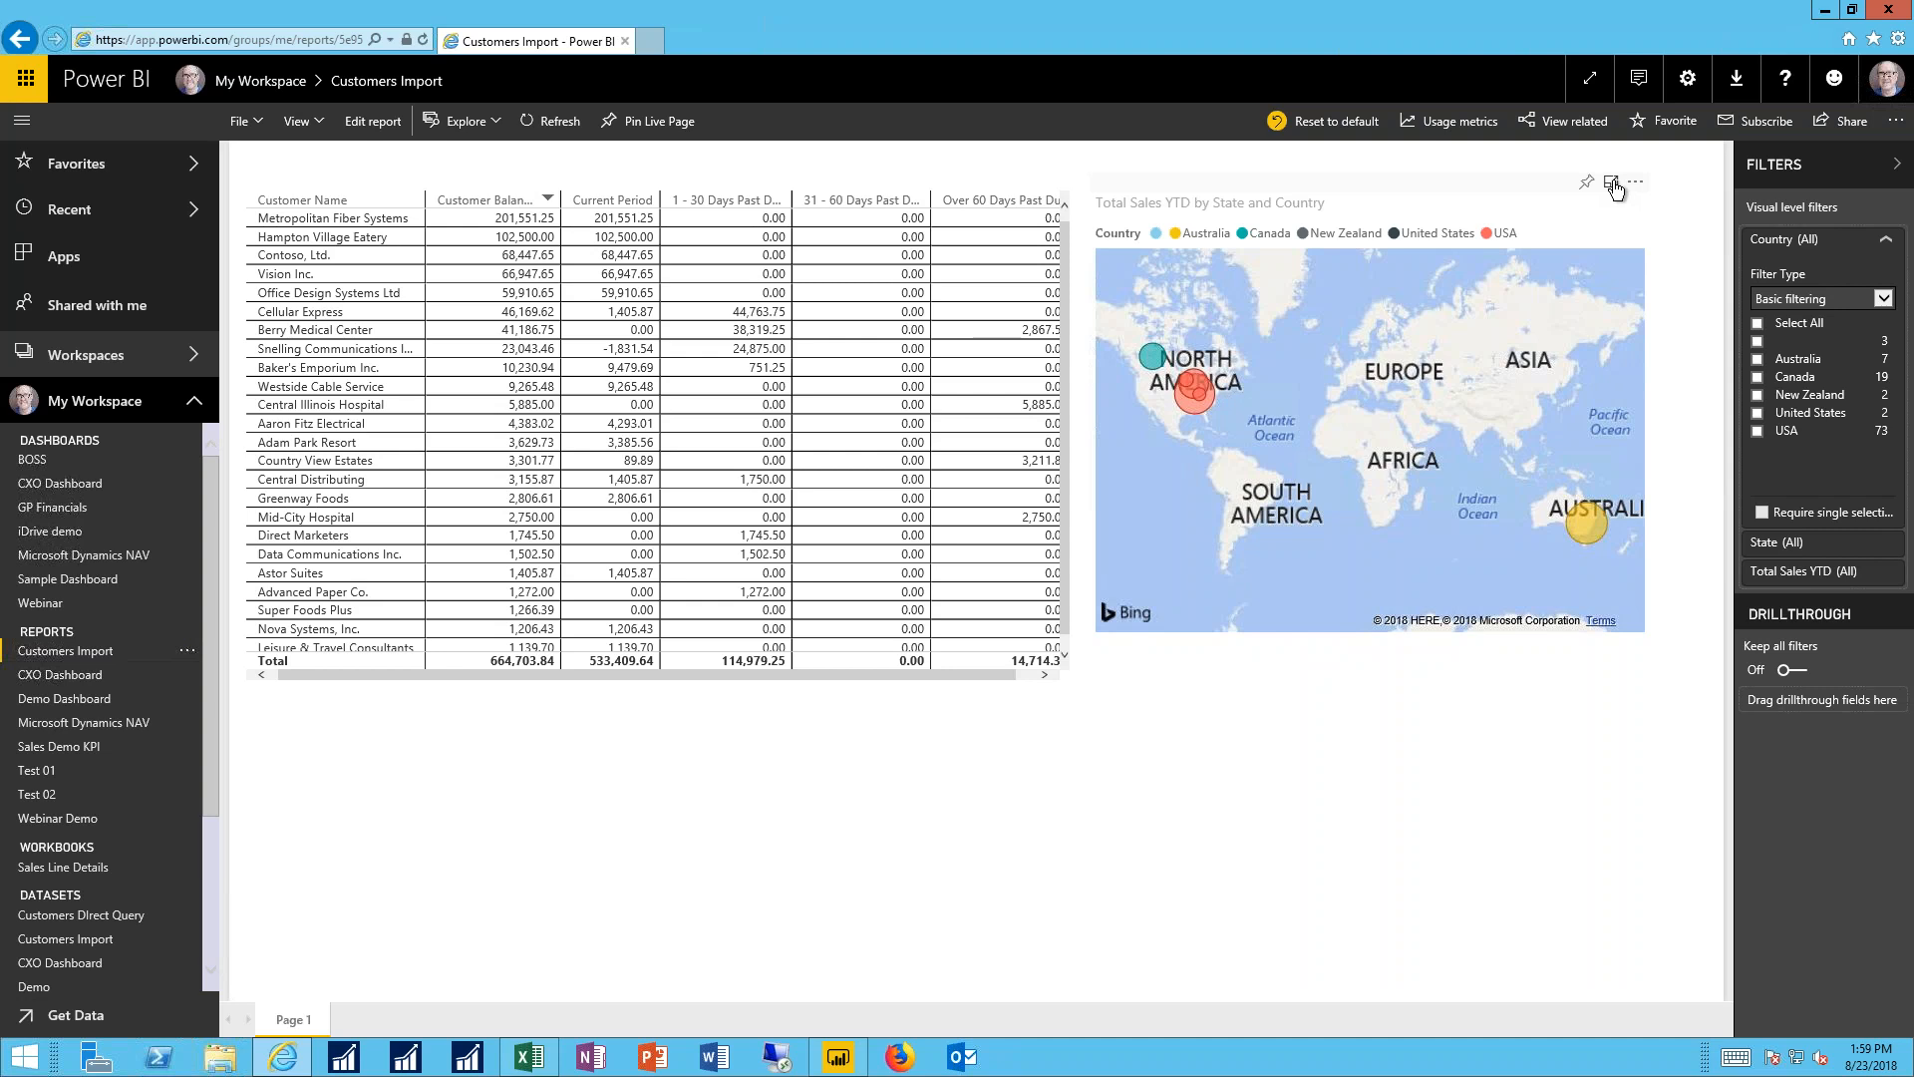
left_click(1612, 184)
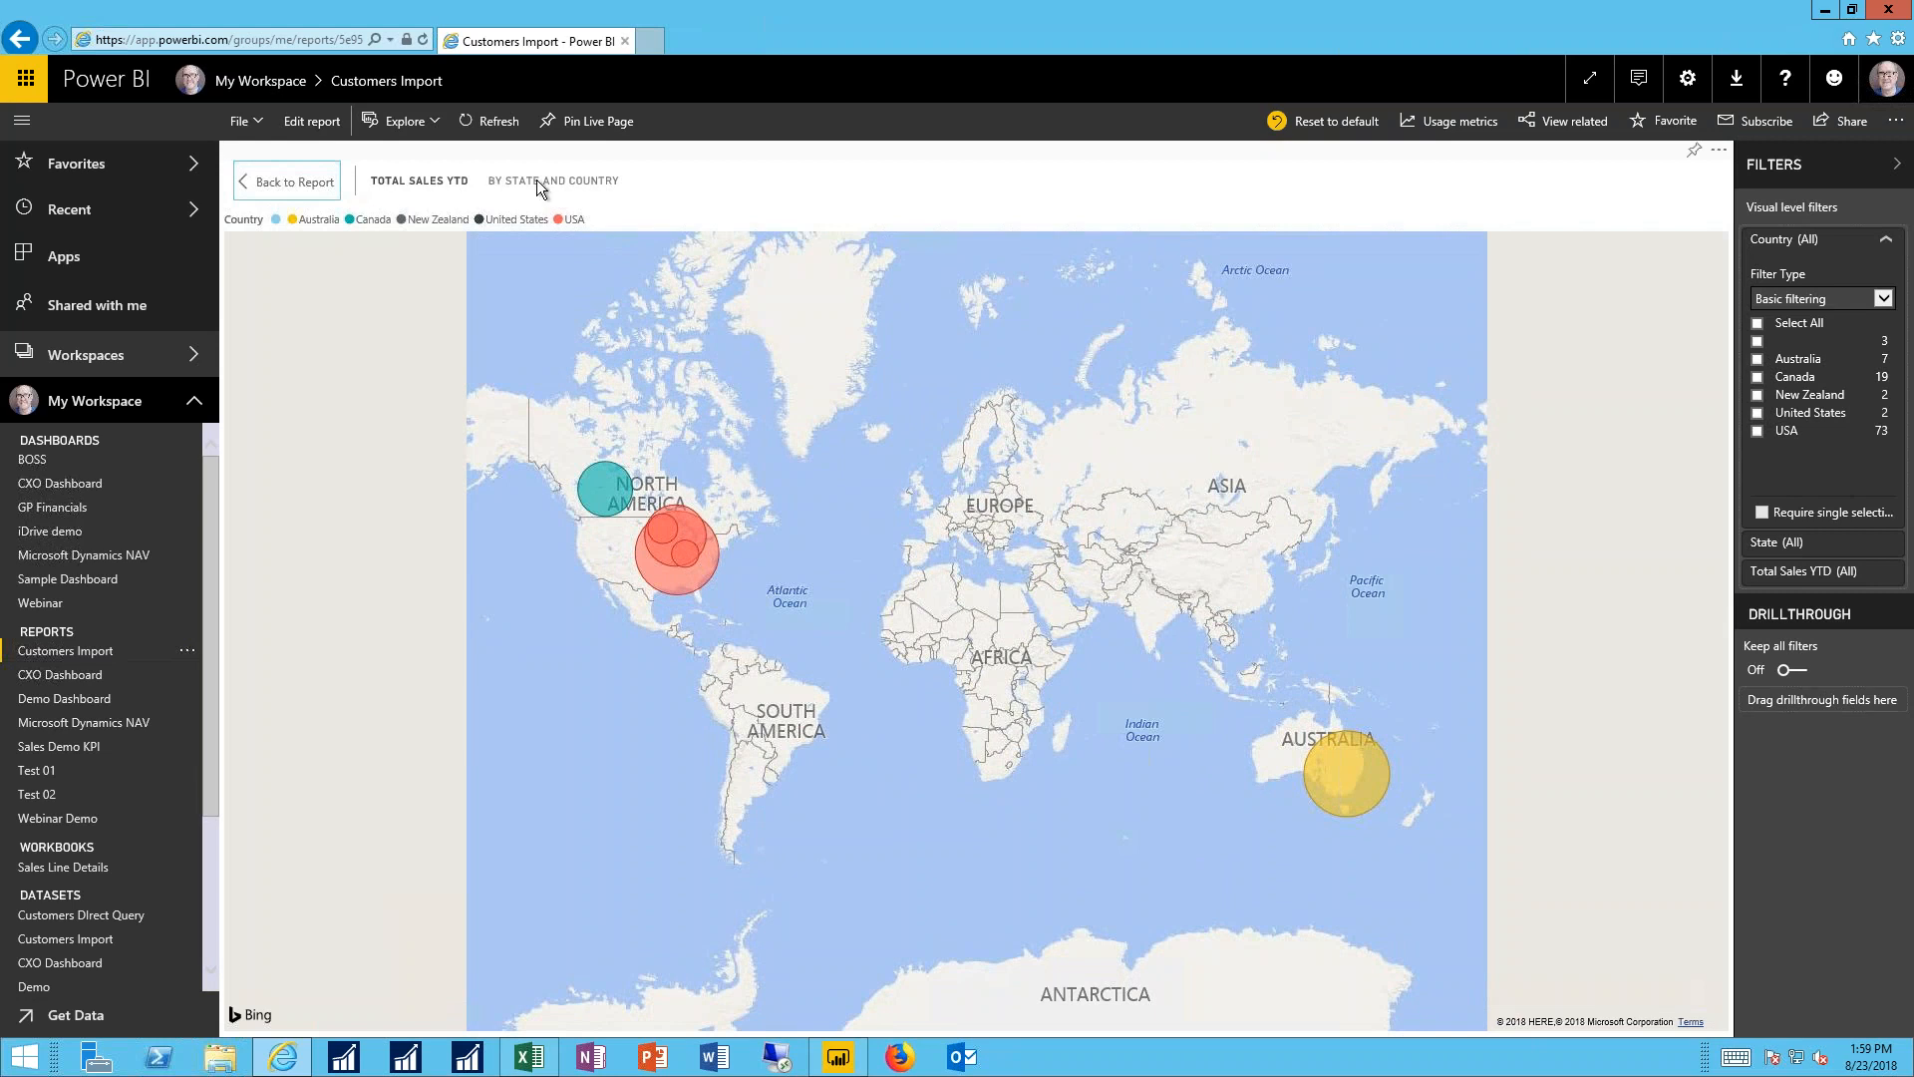
left_click(294, 187)
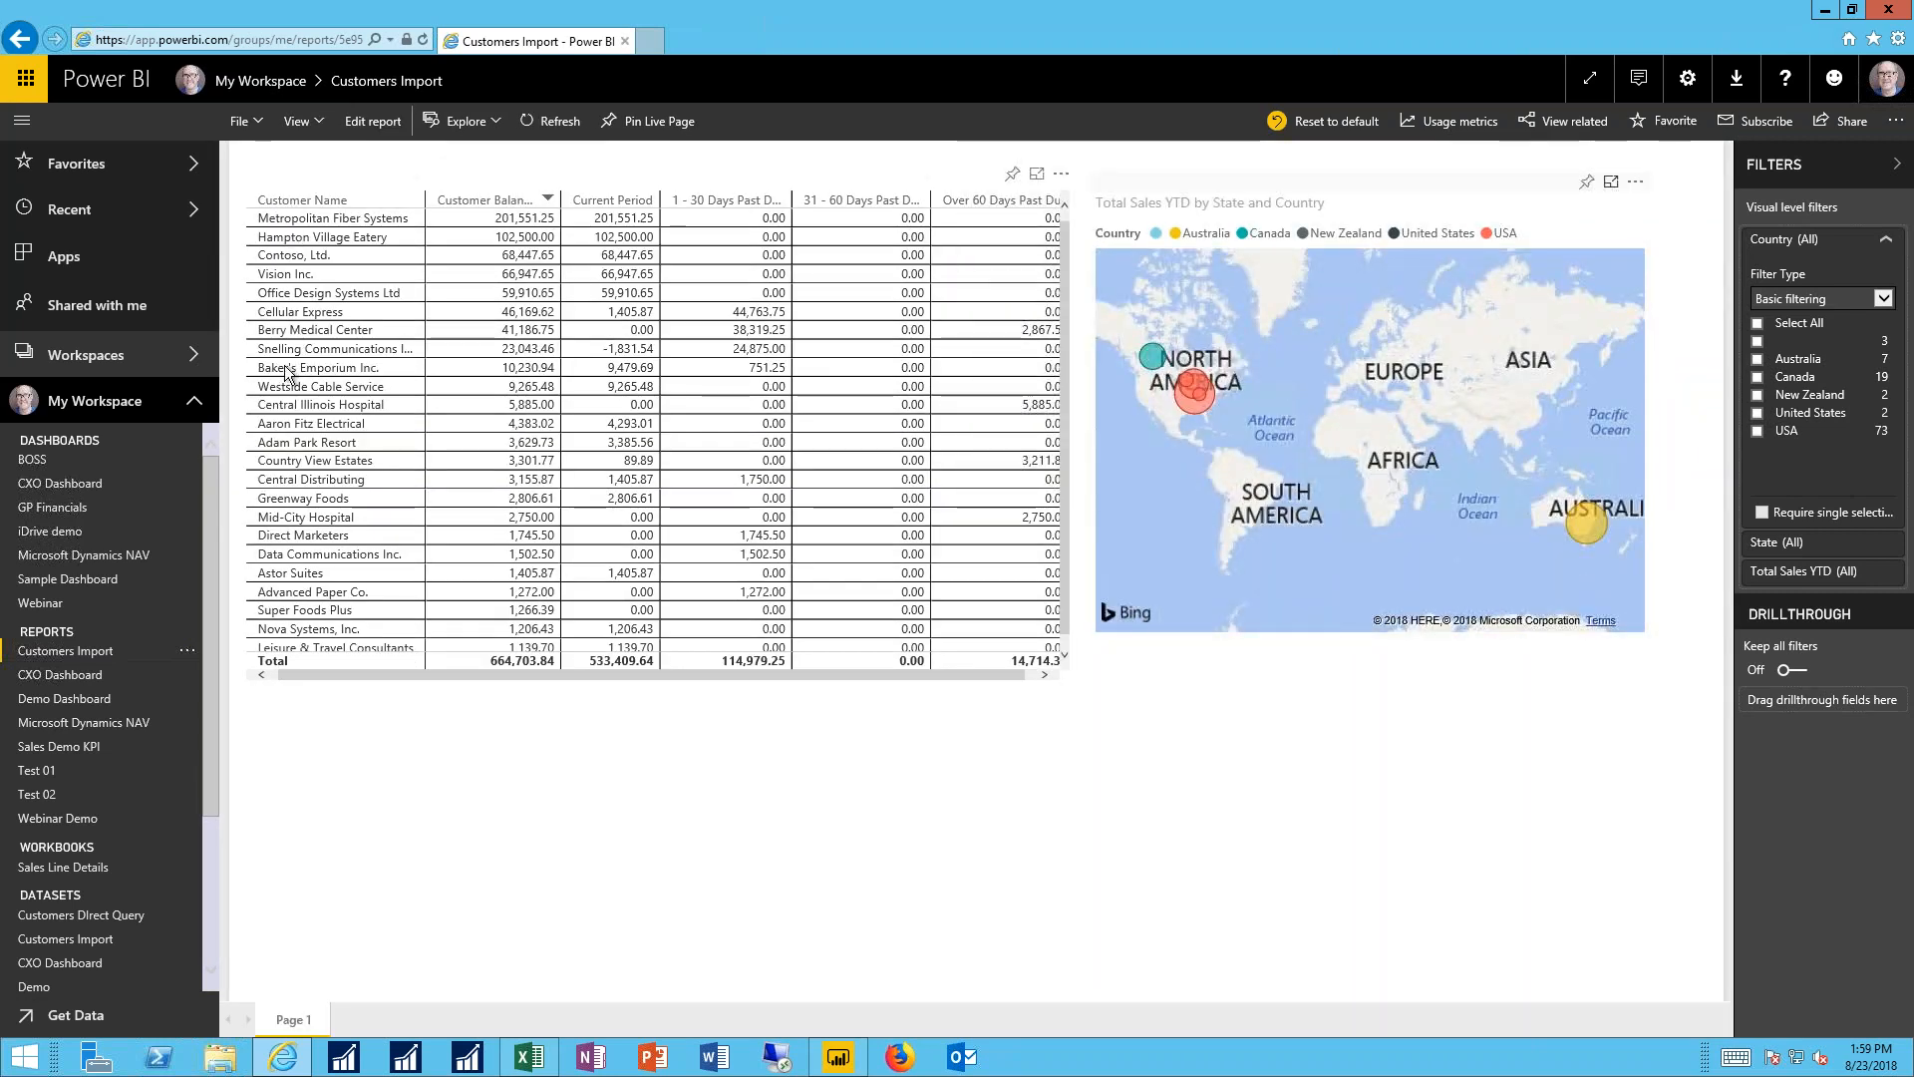
Open the Customers Import dataset from the navigation pane and show its '...' actions menu.
scroll(207, 608, "down", 3)
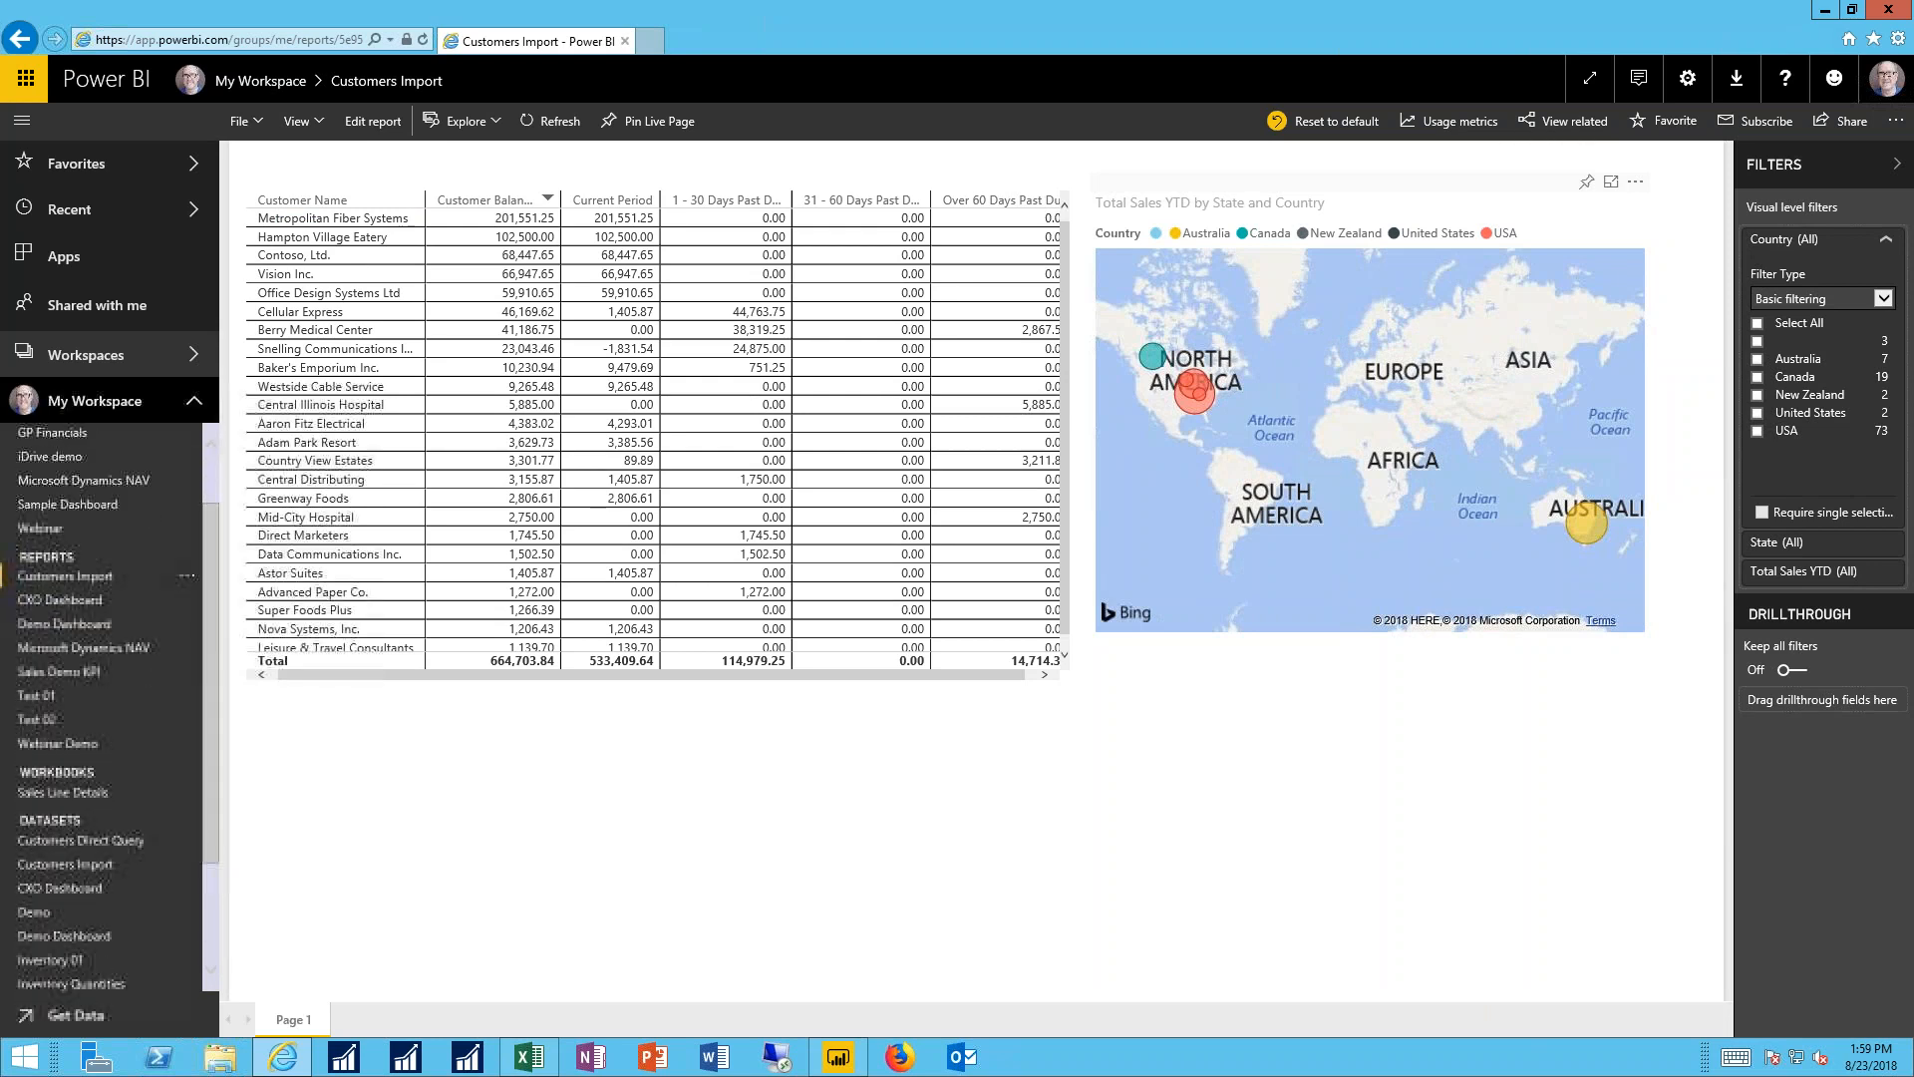
scroll(195, 738, "down", 2)
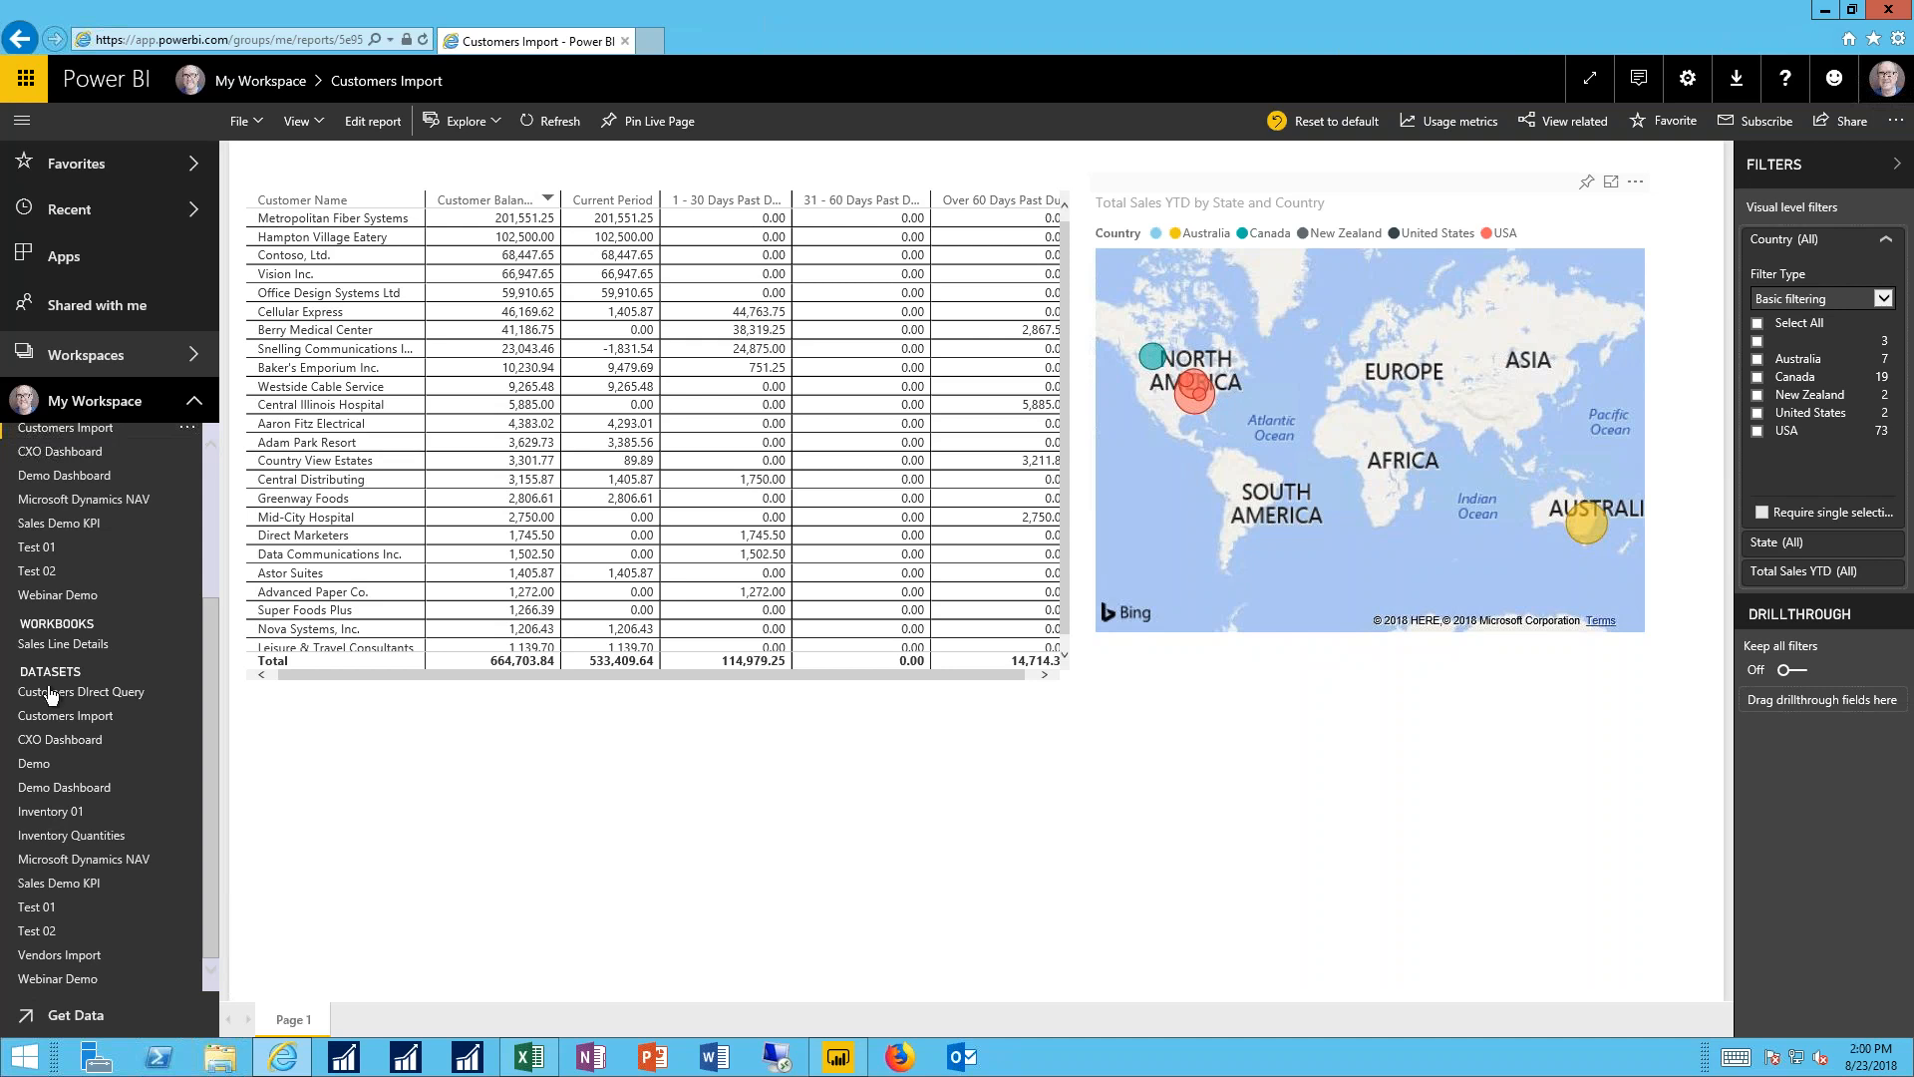
left_click(52, 717)
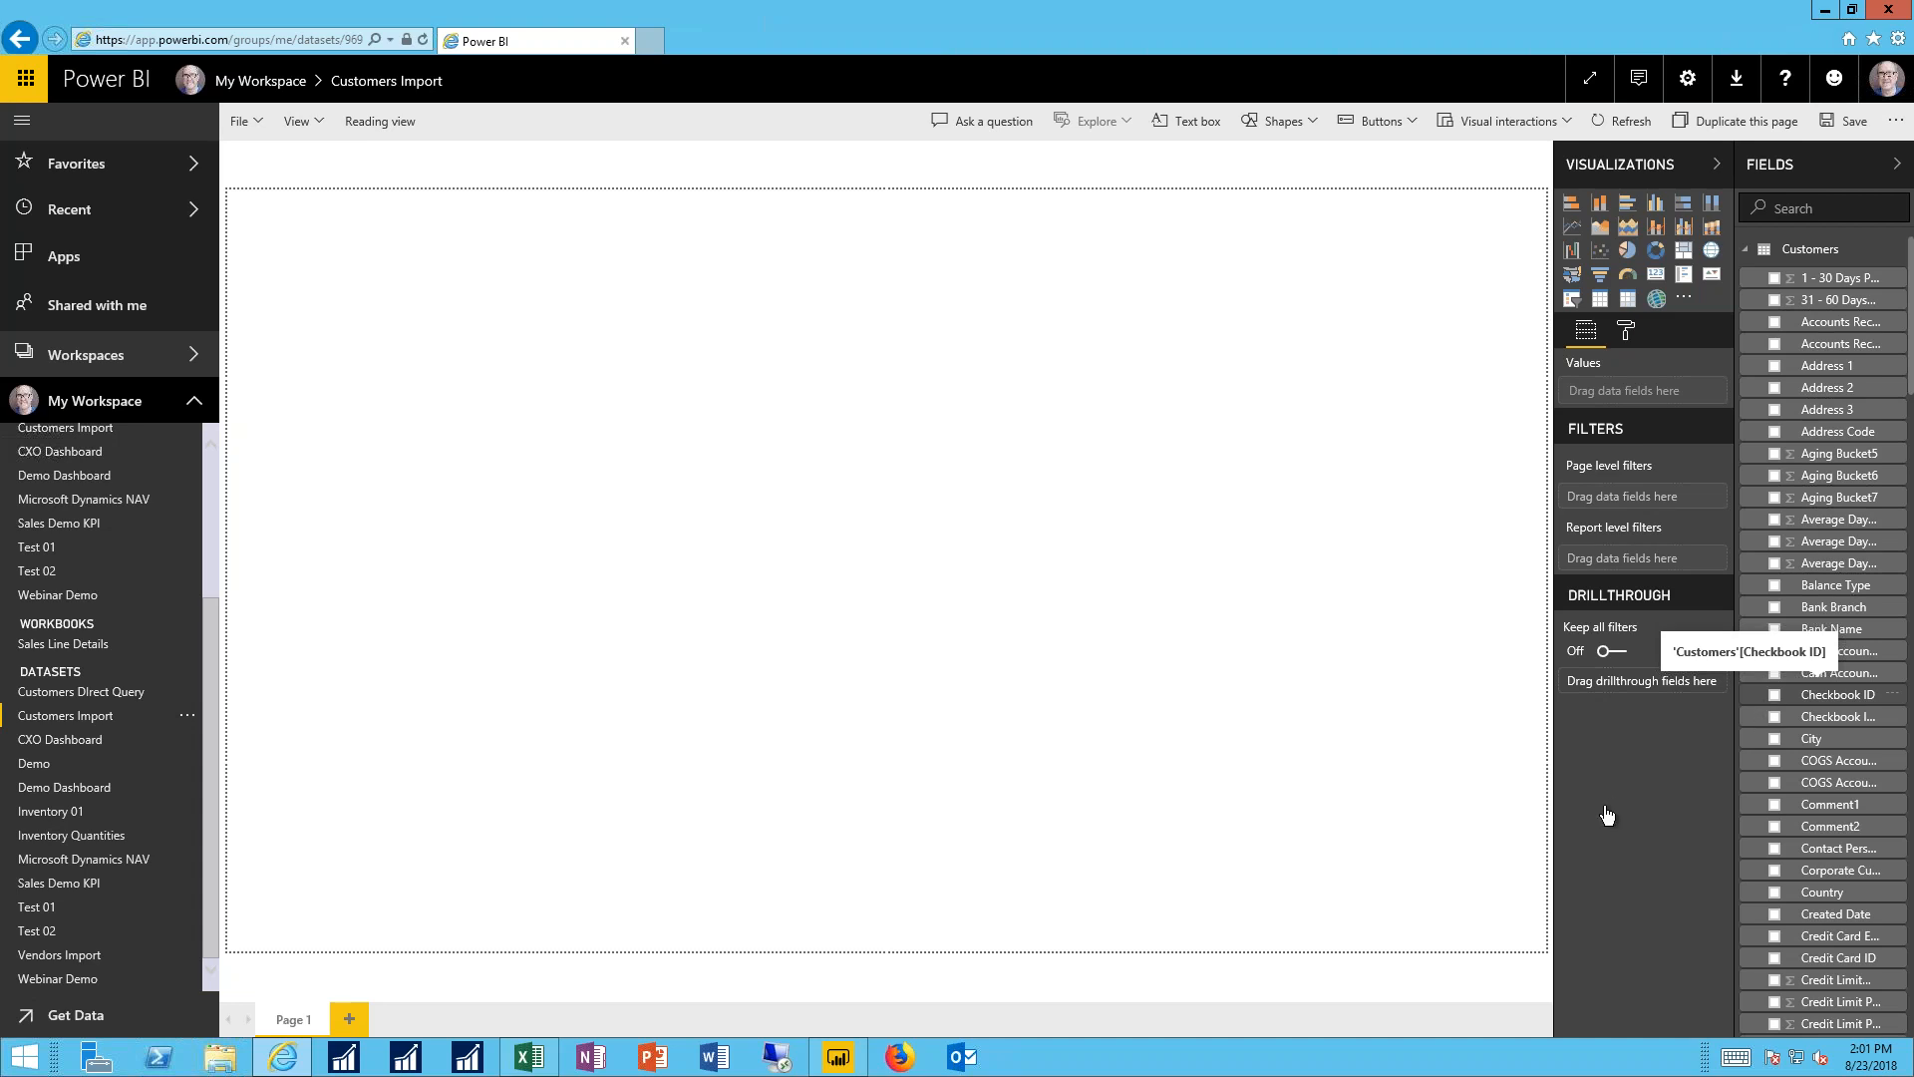
left_click(188, 716)
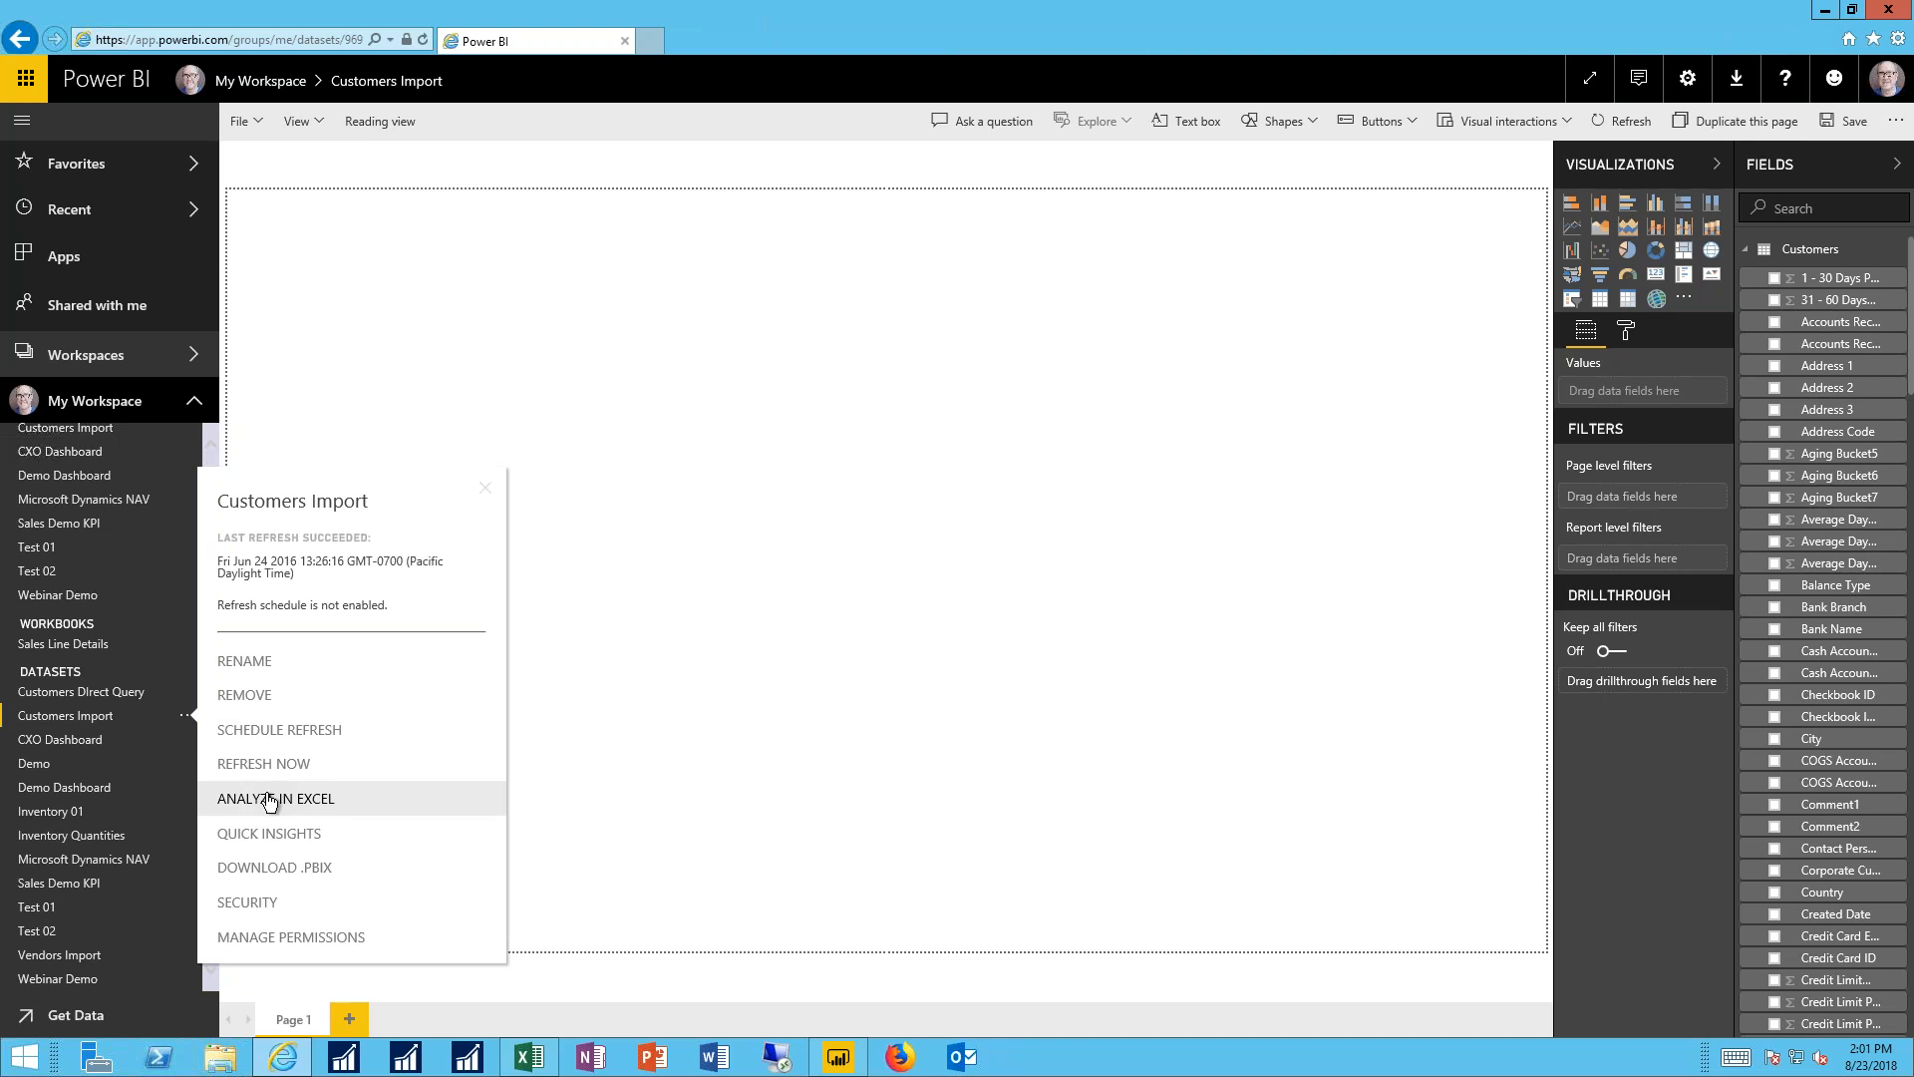
Check the blank Excel PivotTable1 for Customers Import, then go back to Power BI.
left_click(522, 1065)
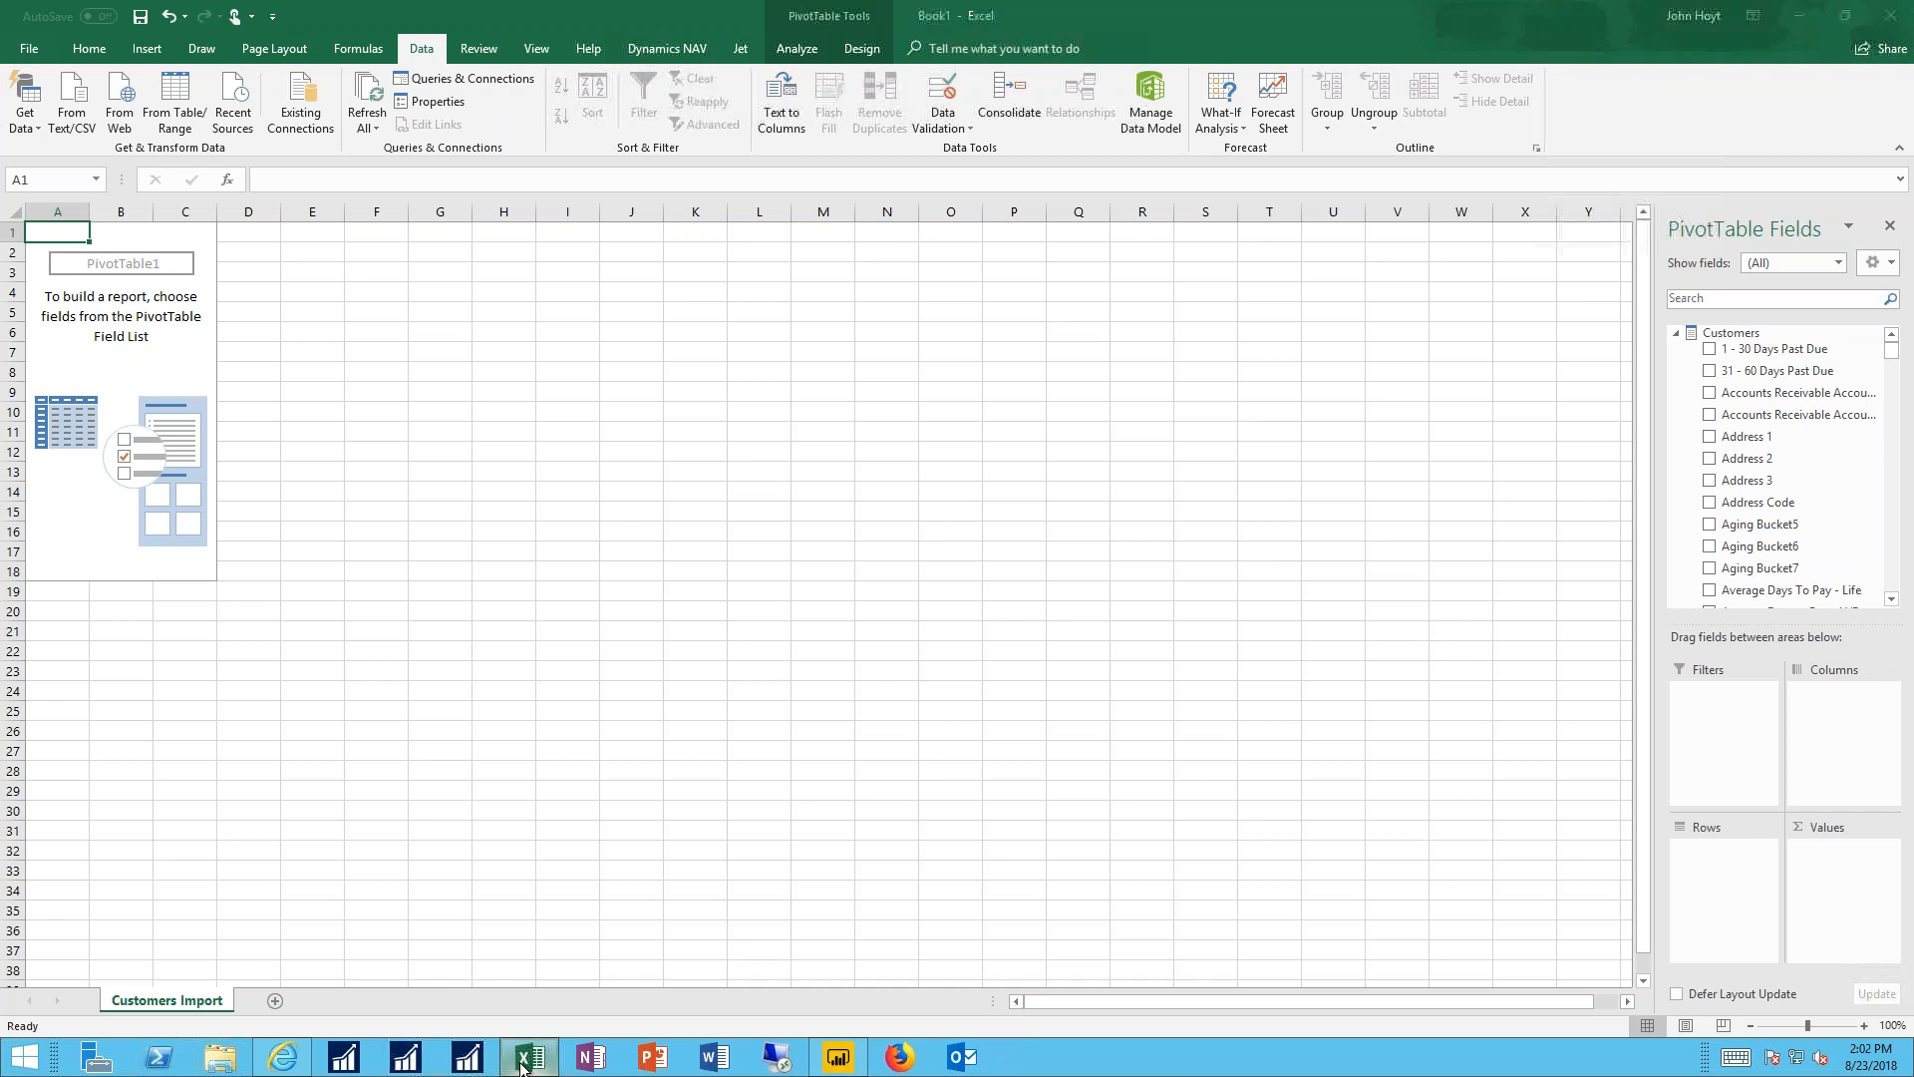
left_click(523, 1059)
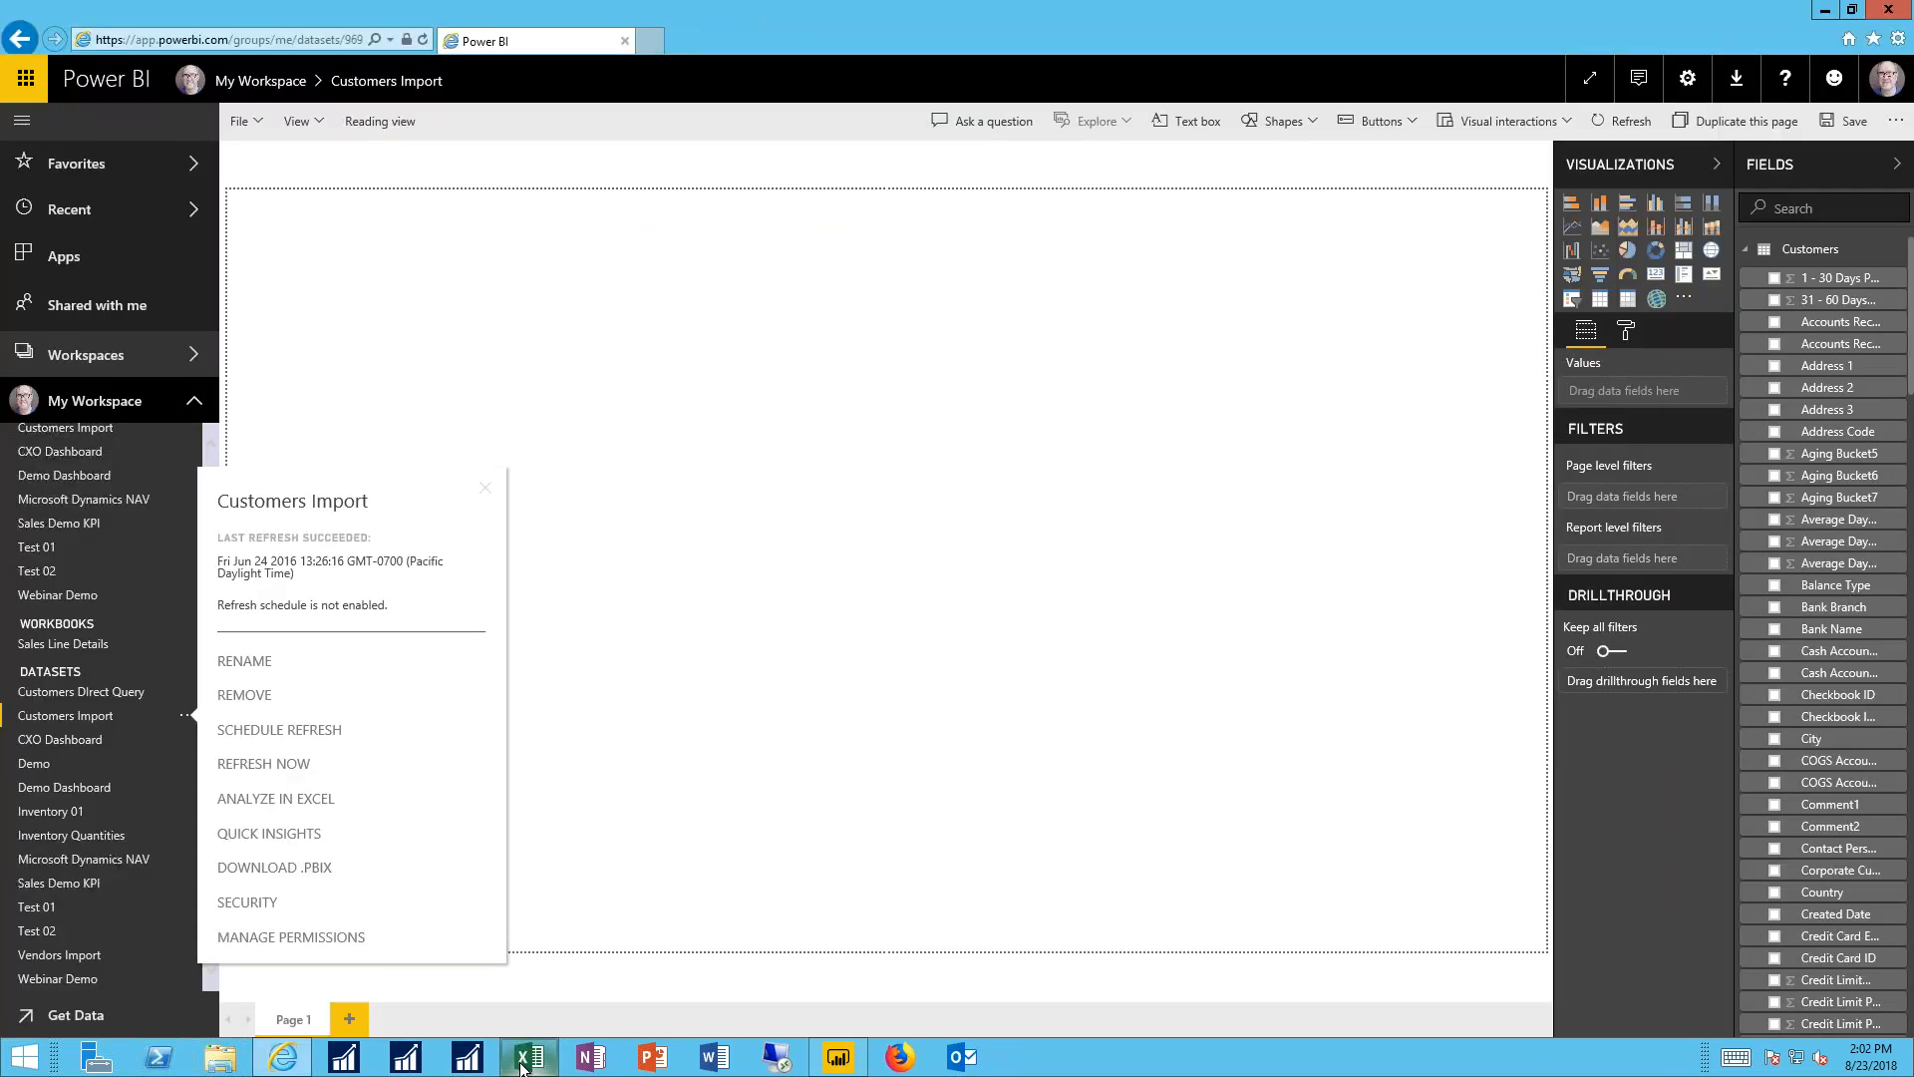
Run Quick Insights on the Customers Import dataset and view the results once ready.
left_click(286, 837)
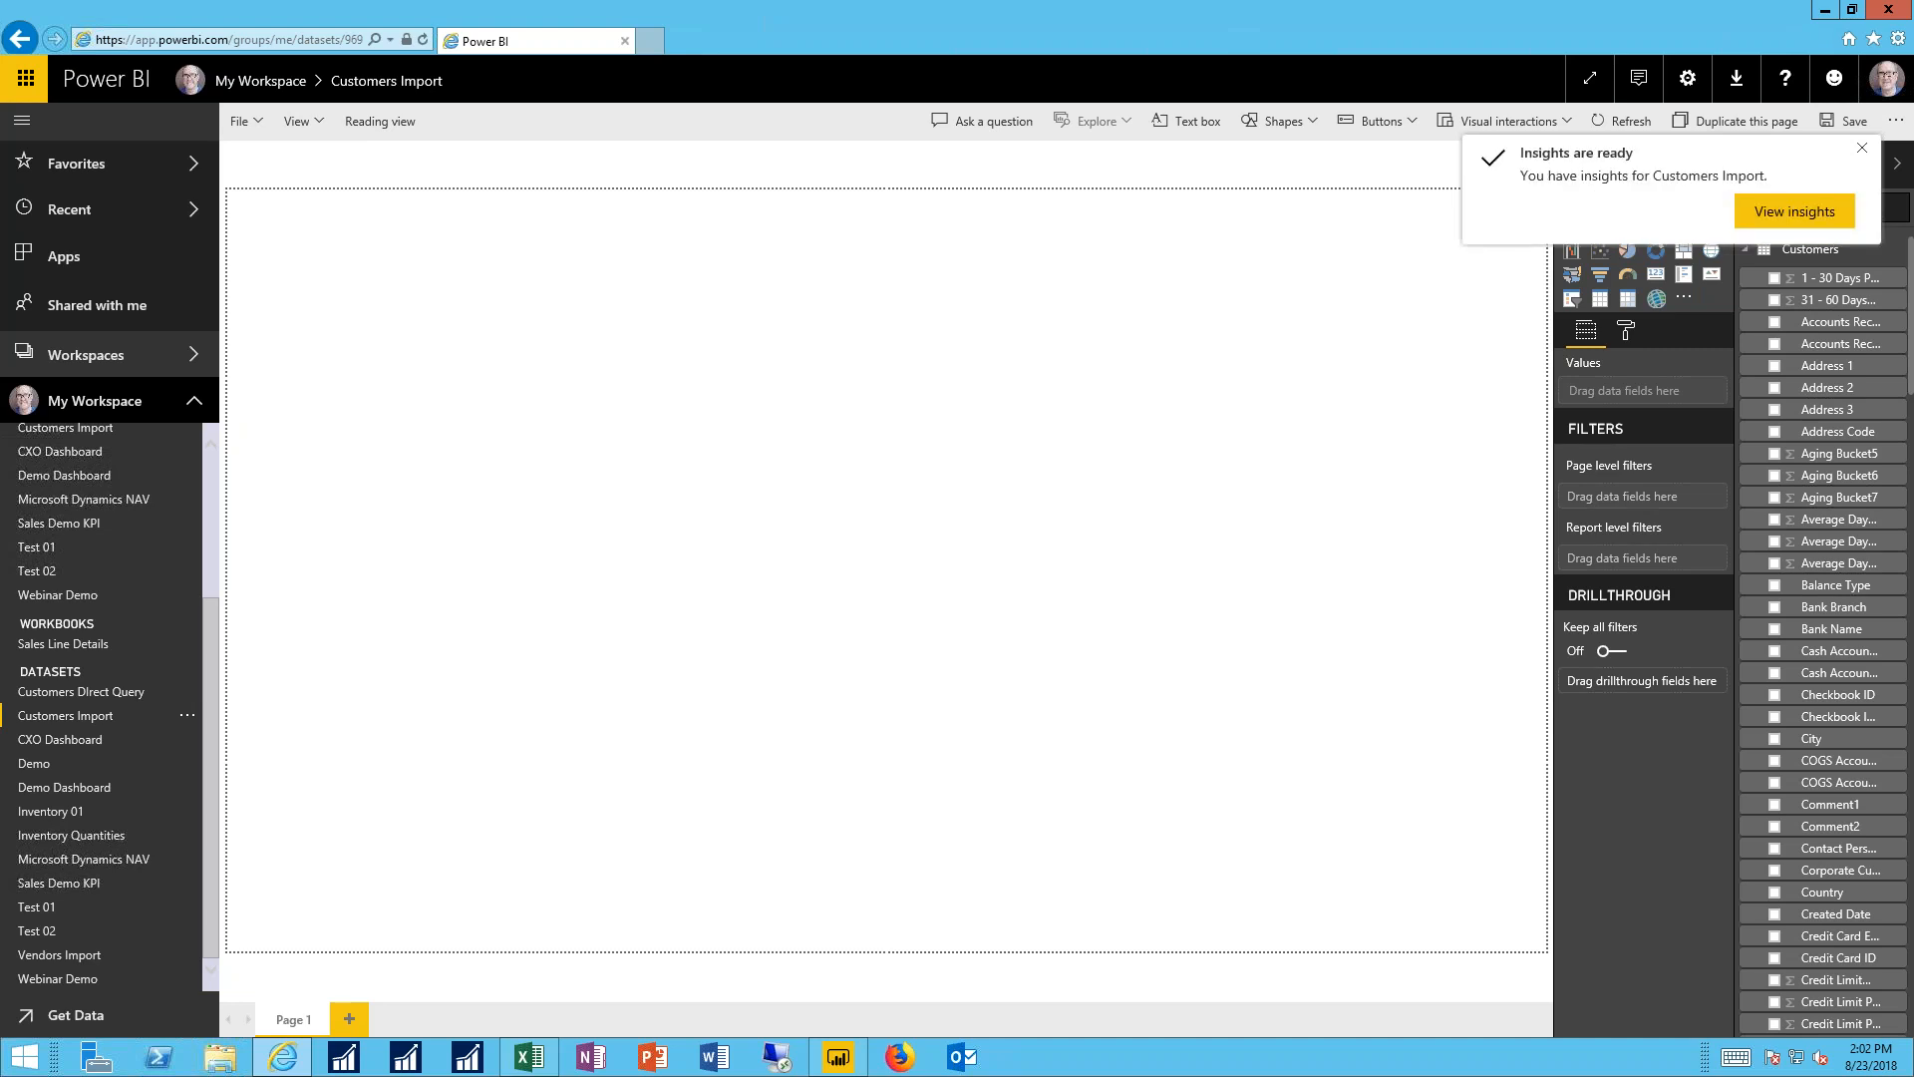
left_click(1808, 214)
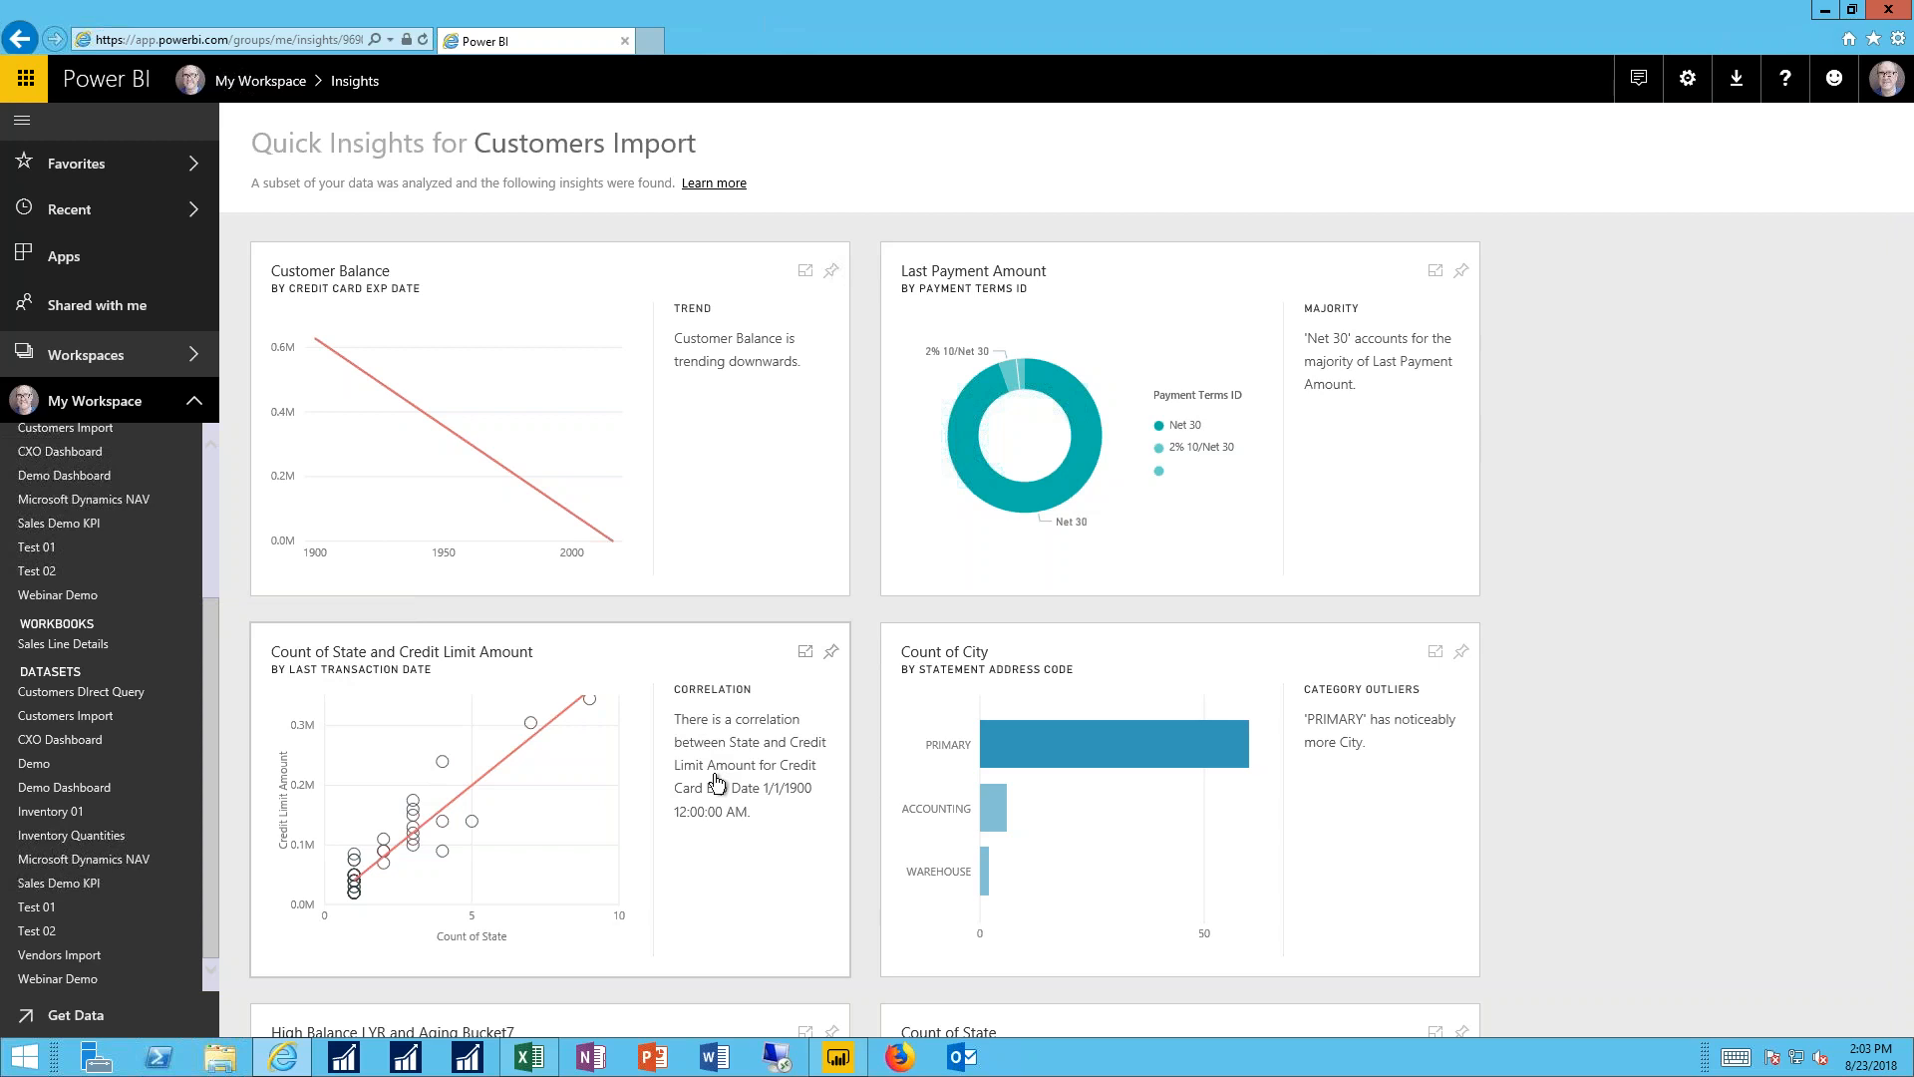
Examine the Count of State vs Credit Limit Amount insight in focus mode, cancelling its pin.
left_click(807, 653)
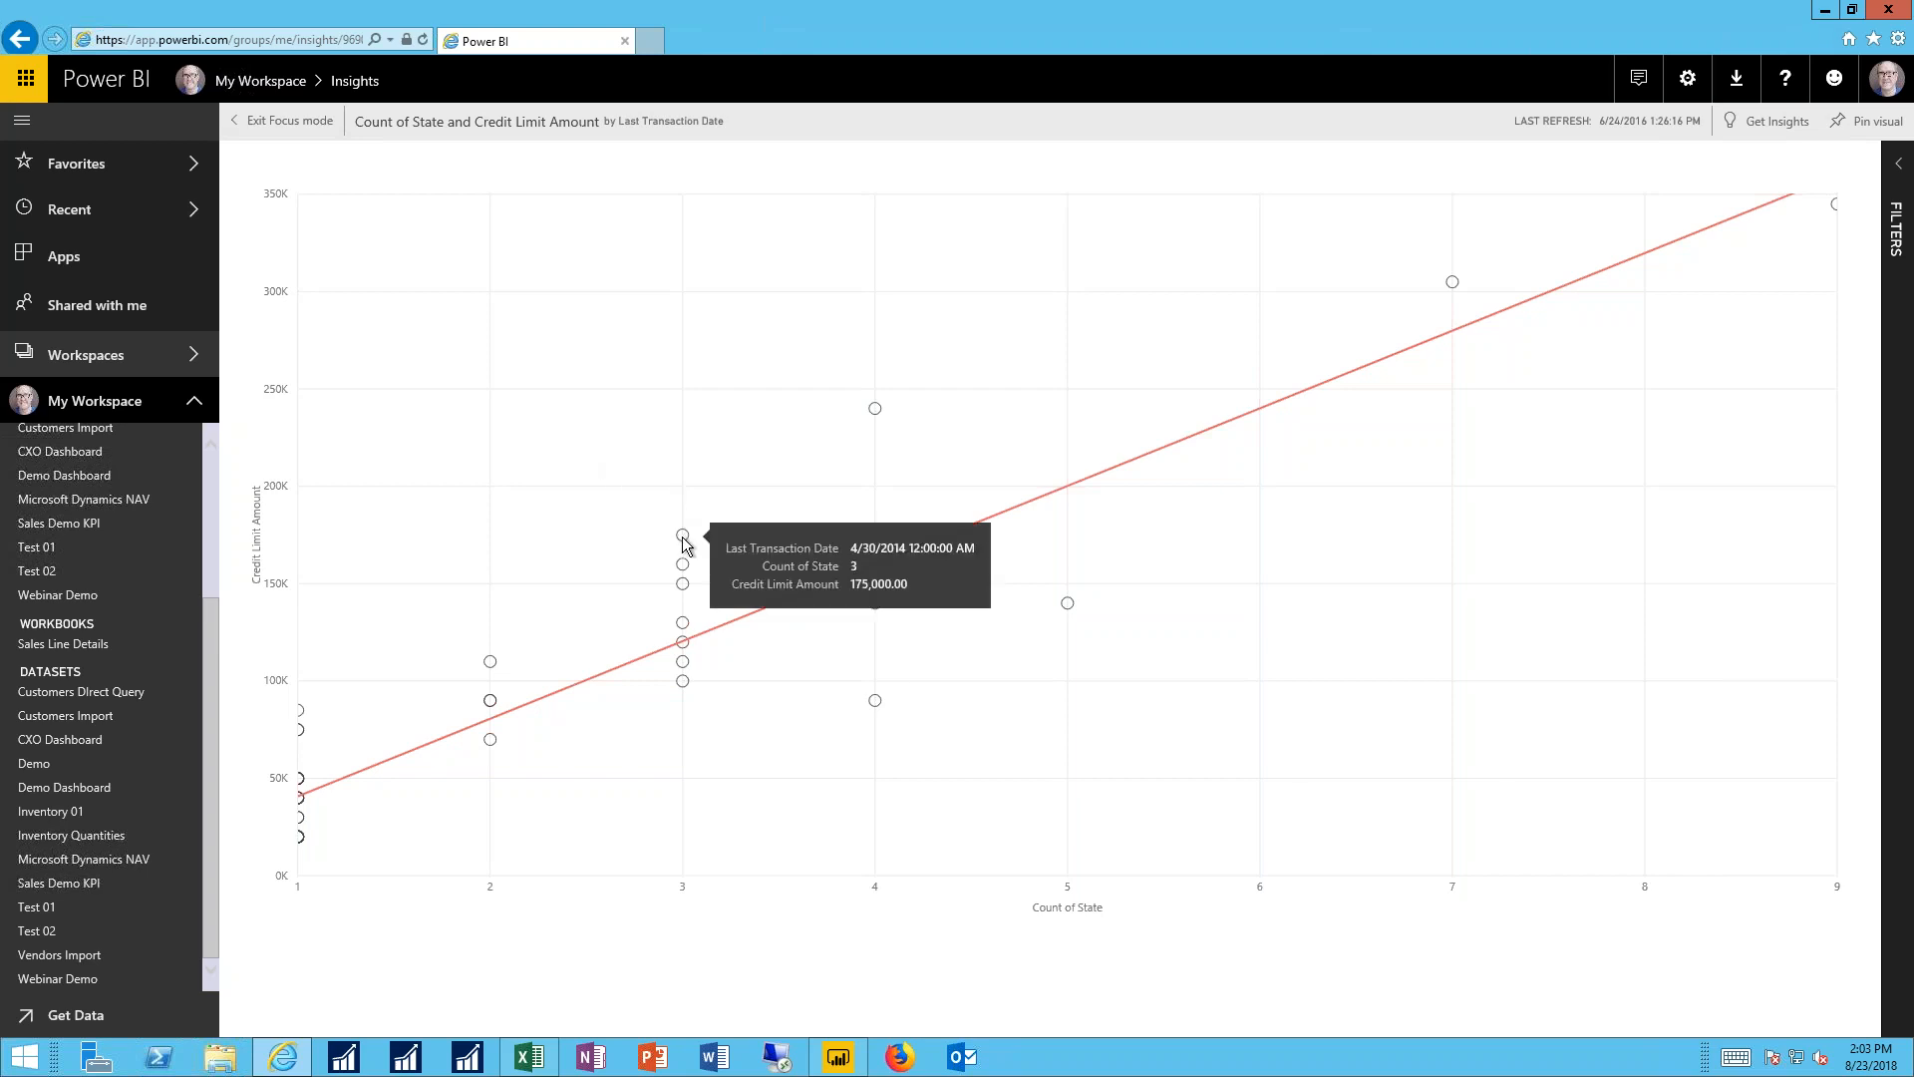
left_click(267, 122)
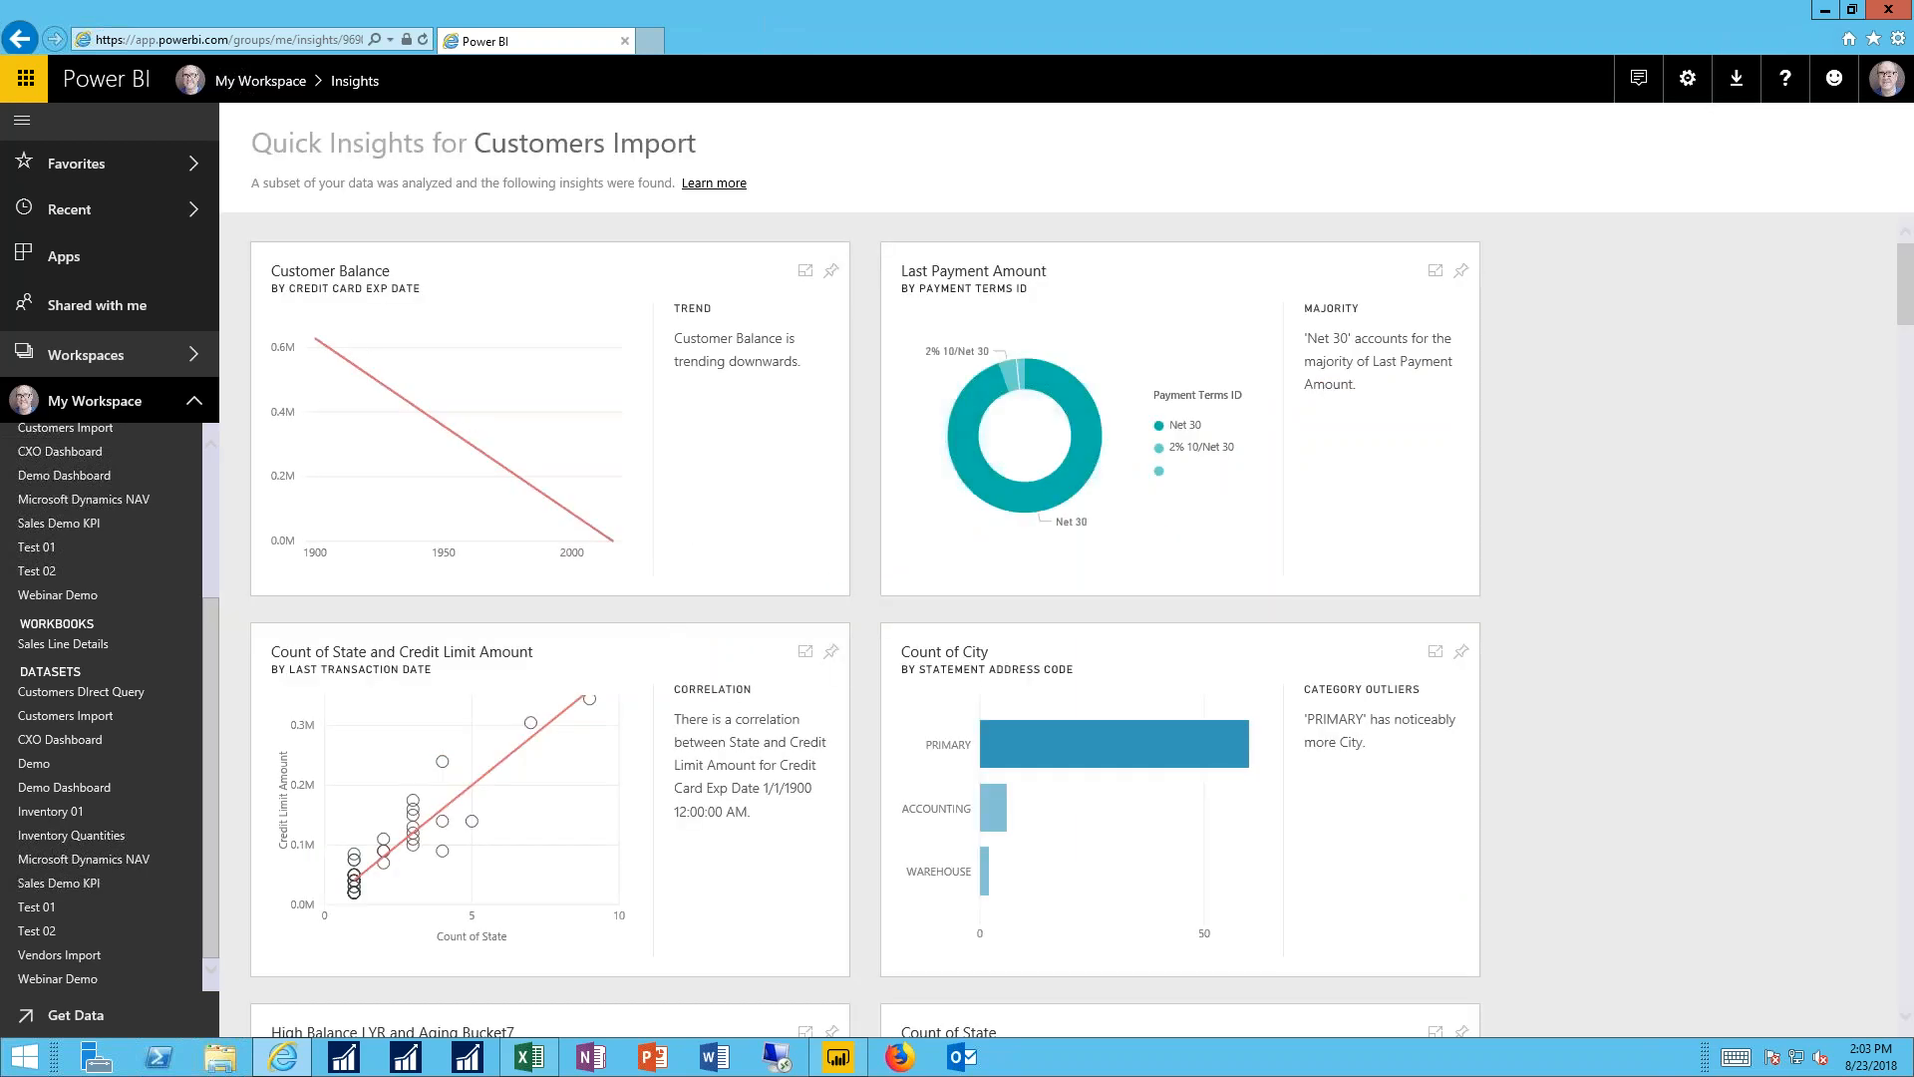
left_click(833, 658)
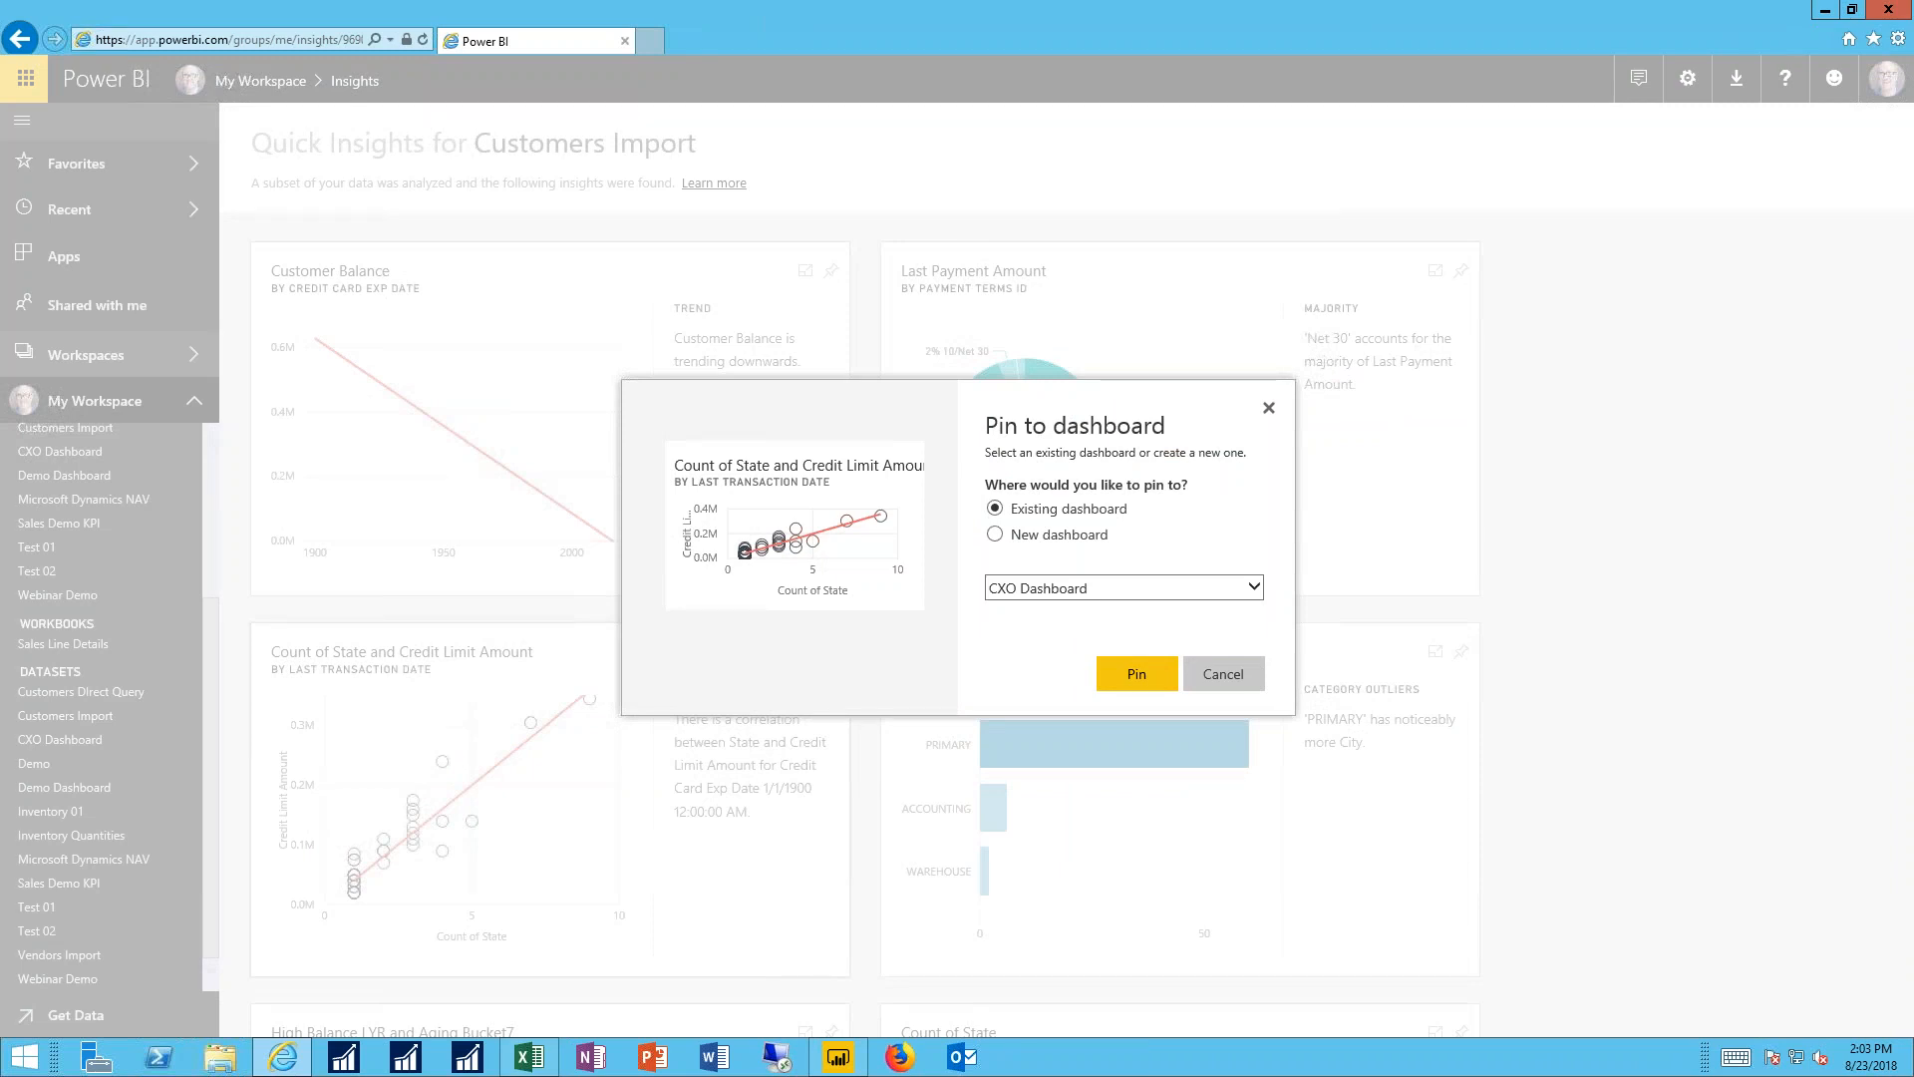
left_click(1225, 674)
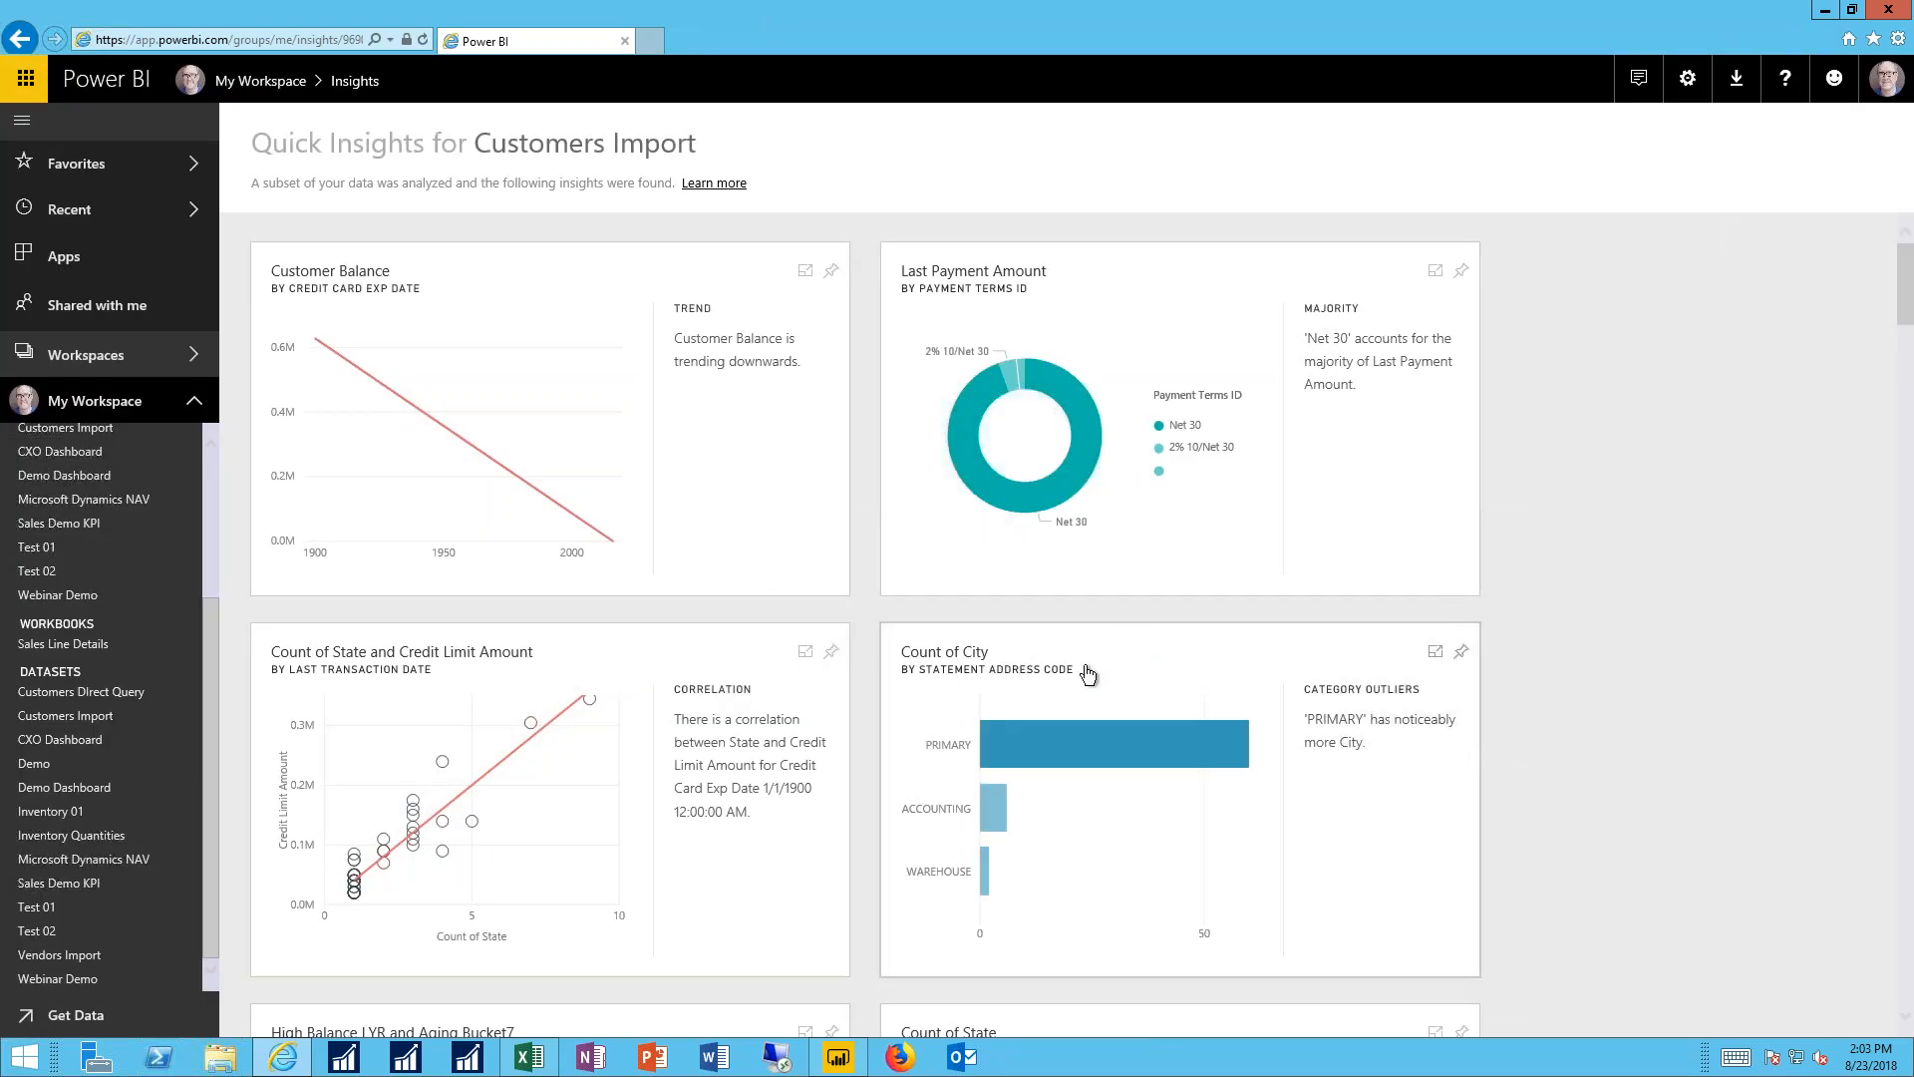